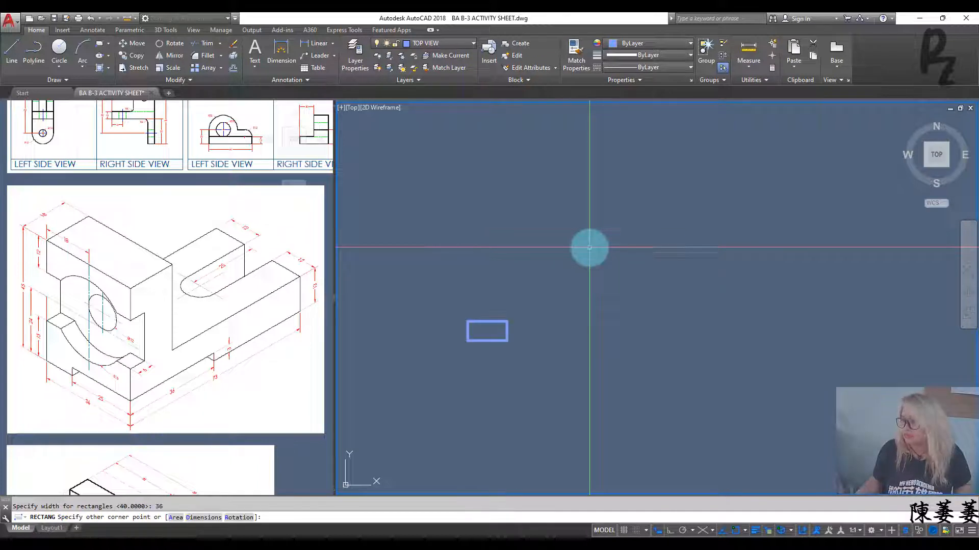
# - Place the 73 by 36 rectangle for the top view and explode it into separate lines
pyautogui.click(590, 248)
pyautogui.scroll(8, 466, 339)
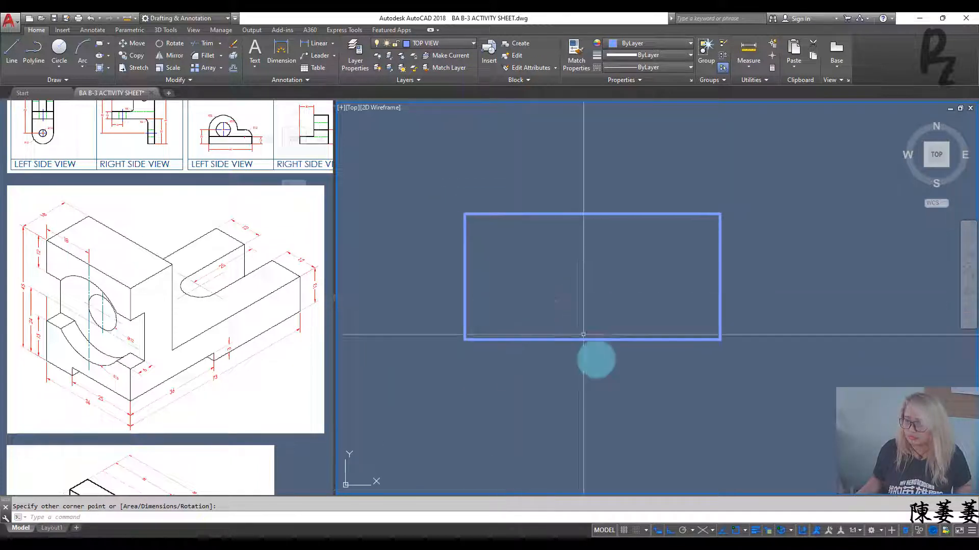
pyautogui.click(583, 337)
pyautogui.write('x')
pyautogui.press('Return')
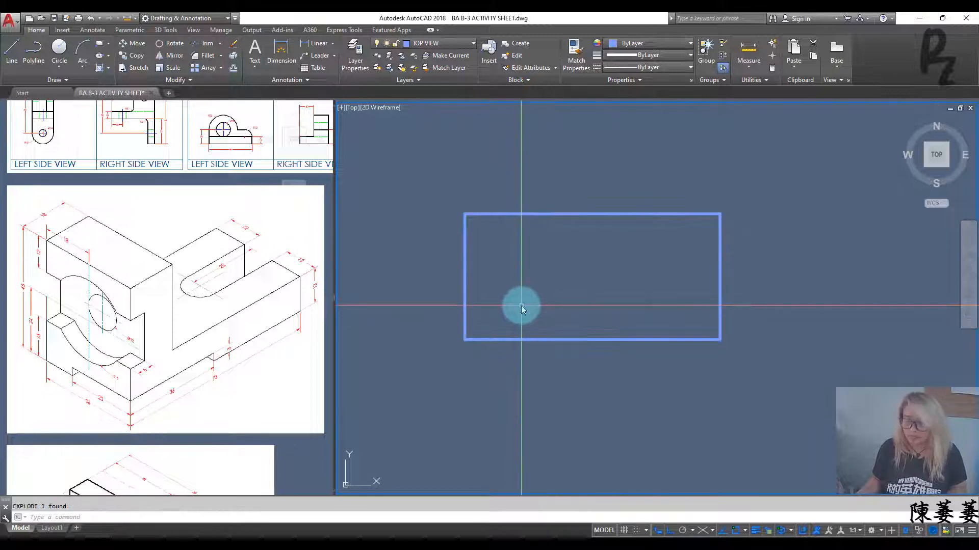
# - Offset the rectangle's left edge 18 inward using the Through option
pyautogui.write('o')
pyautogui.press('Return')
pyautogui.write('t')
pyautogui.press('Return')
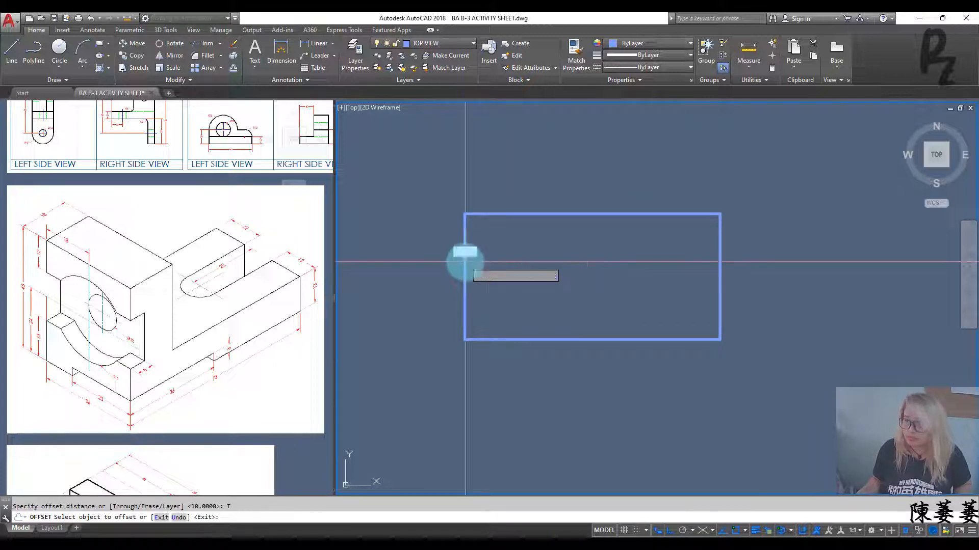
pyautogui.click(465, 252)
pyautogui.write('18')
pyautogui.press('Return')
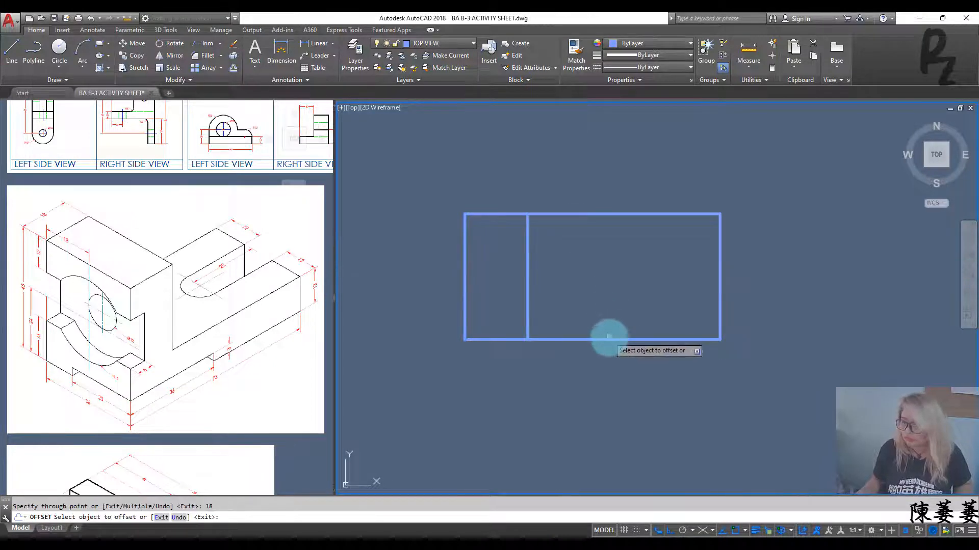
# - Offset the rectangle's bottom and top edges 12 inward each
pyautogui.click(610, 339)
pyautogui.write('12')
pyautogui.press('Return')
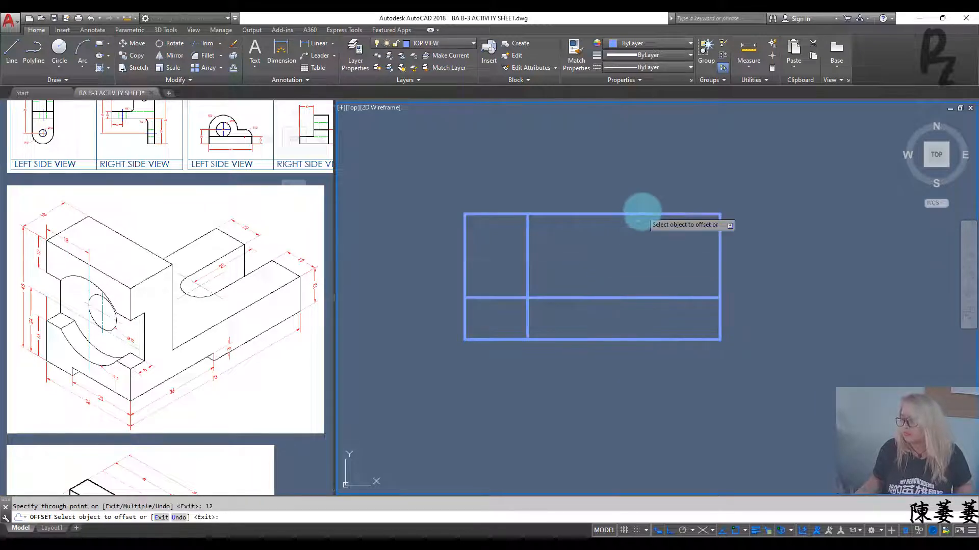
pyautogui.click(642, 215)
pyautogui.write('12')
pyautogui.press('Return')
pyautogui.press('Escape')
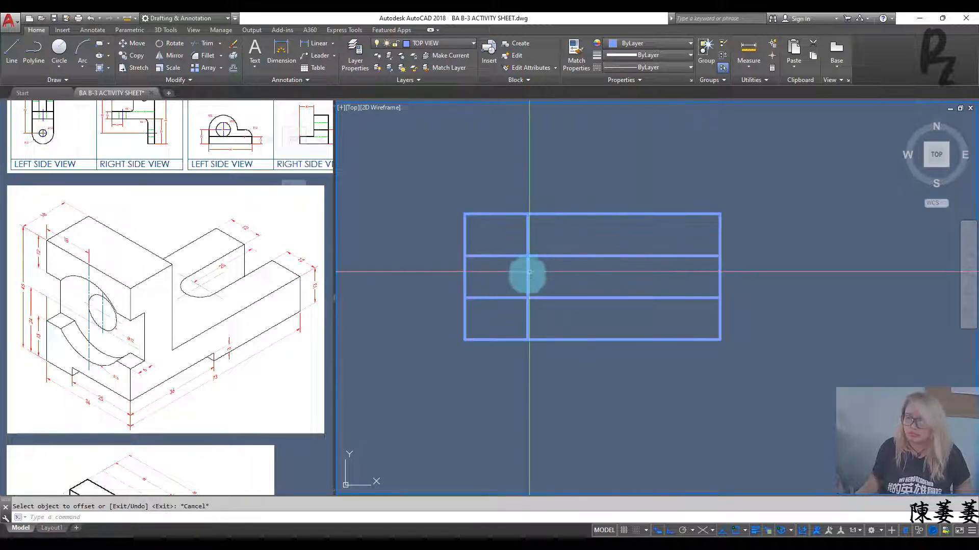
# - Regenerate the drawing and trim both inner horizontal lines out of the 18-wide strip at the left end
pyautogui.write('re')
pyautogui.press('Return')
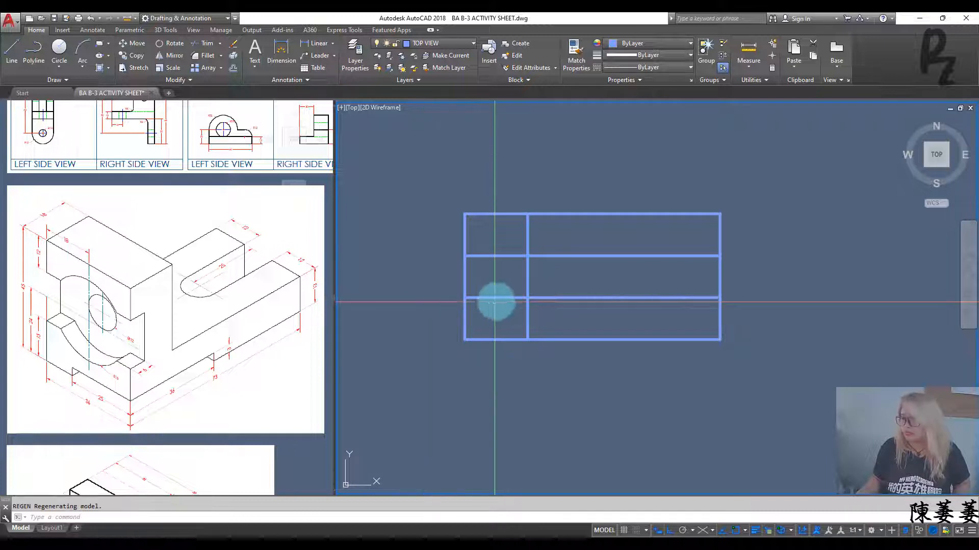
pyautogui.write('tr')
pyautogui.press('Return')
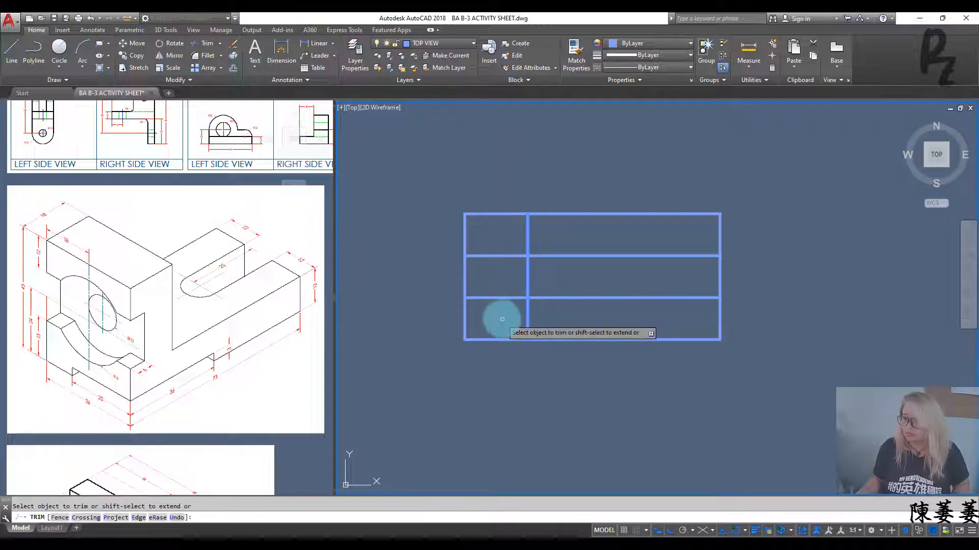
pyautogui.click(502, 319)
pyautogui.click(488, 237)
pyautogui.press('Escape')
pyautogui.press('Escape')
# - Offset the outline's right edge 25 inward
pyautogui.click(726, 264)
pyautogui.click(684, 283)
pyautogui.write('o')
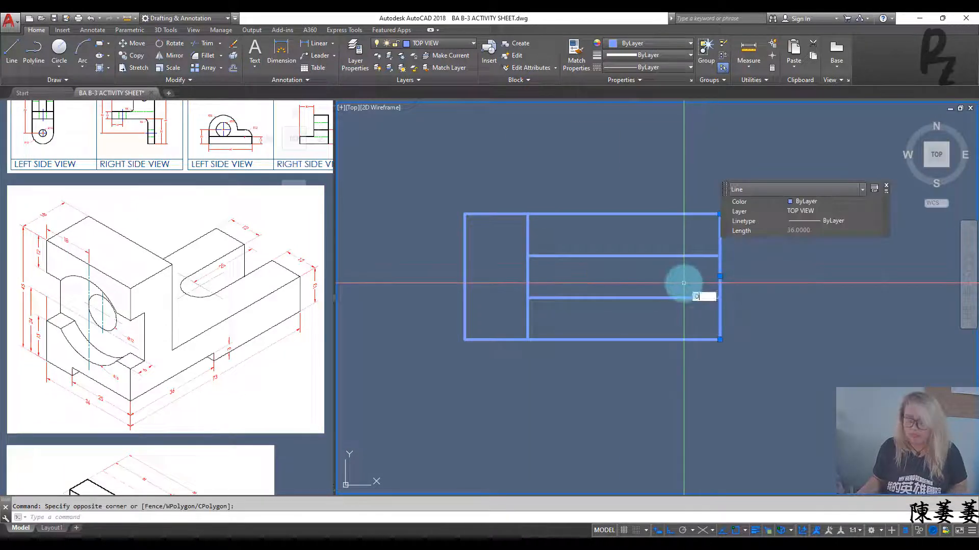
pyautogui.press('Return')
pyautogui.press('Escape')
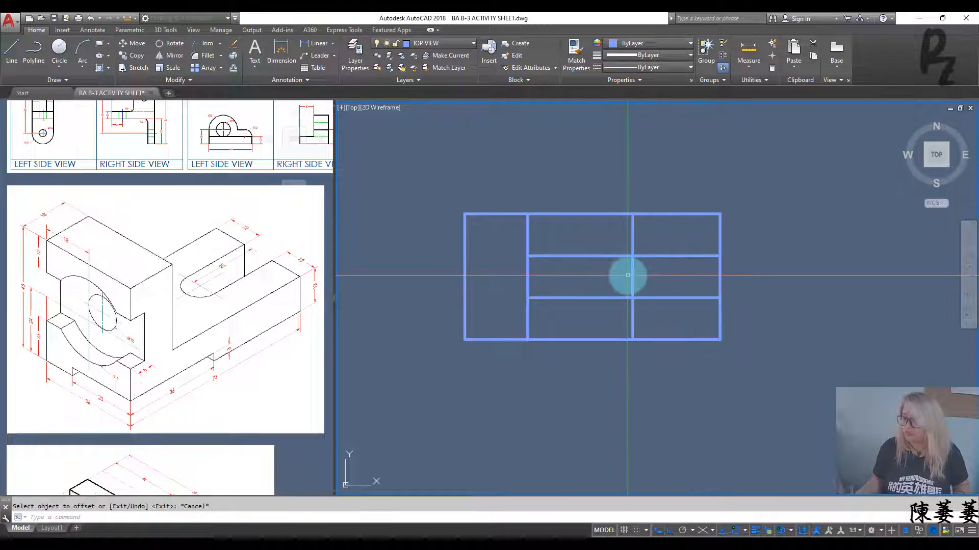
# - Trim the excess inner lines and the middle of the right edge to leave a square-ended slot open to the right
pyautogui.rightClick(588, 277)
pyautogui.click(607, 312)
pyautogui.click(582, 245)
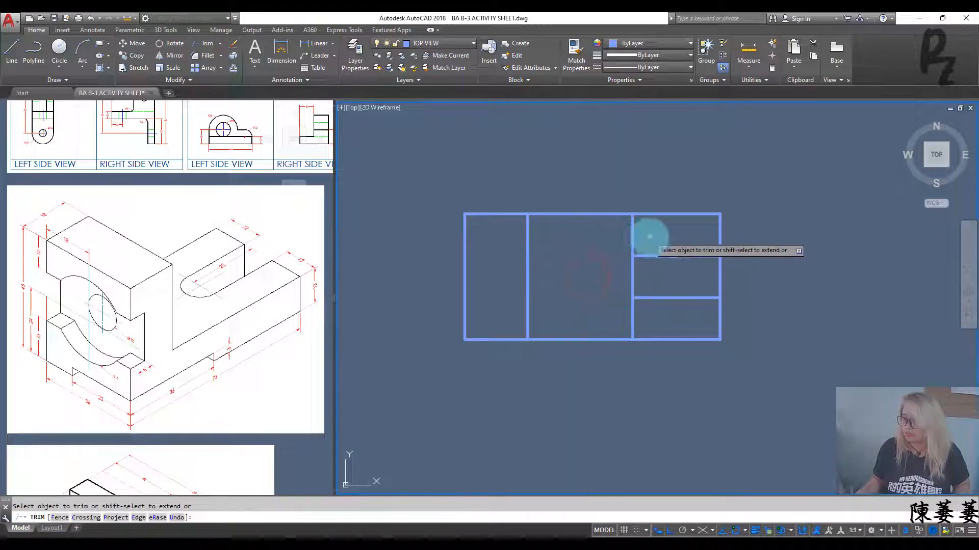
pyautogui.click(632, 235)
pyautogui.click(657, 322)
pyautogui.click(605, 315)
pyautogui.click(720, 276)
pyautogui.press('Escape')
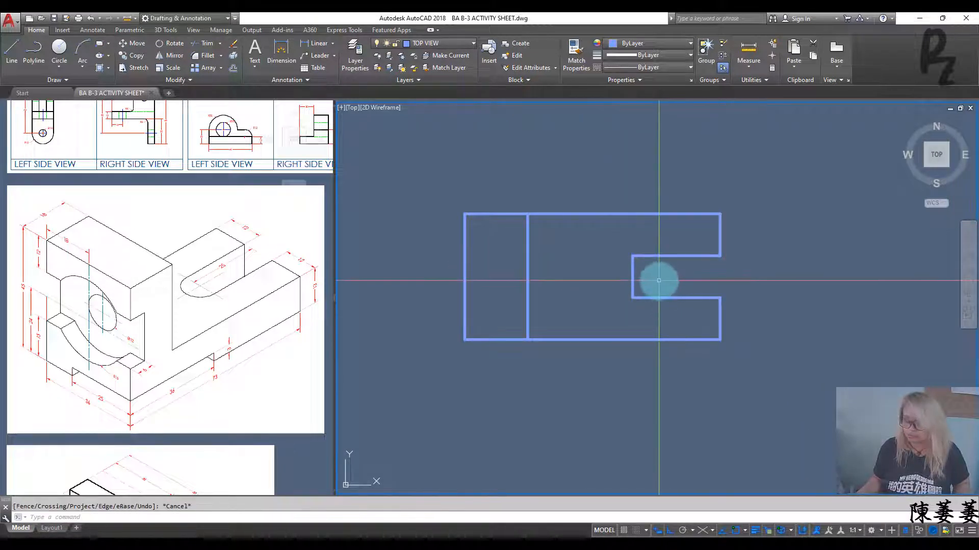
# - Draw a circle centred on the midpoint of the slot's inner end line, with its radius reaching the slot's sides
pyautogui.write('c')
pyautogui.press('Return')
pyautogui.click(633, 278)
pyautogui.click(654, 278)
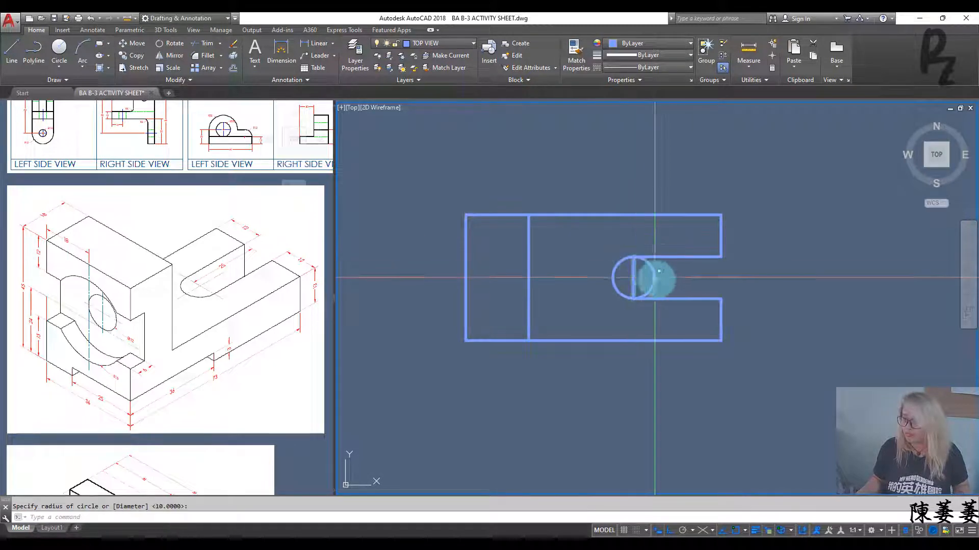
pyautogui.press('Escape')
# - Trim the circle's right half and the slot's inner end line to give the slot a rounded end
pyautogui.write('tr')
pyautogui.press('Return')
pyautogui.rightClick(672, 276)
pyautogui.click(670, 275)
pyautogui.click(627, 277)
pyautogui.press('Escape')
pyautogui.press('Escape')
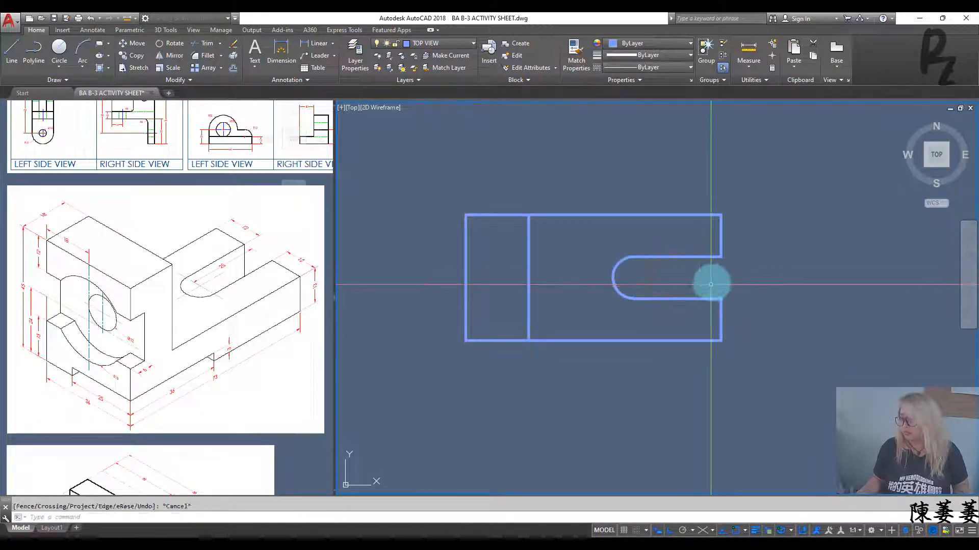
# - Draw a rectangle 36 long and 25 wide from the top view's lower-left corner, extending up and to the right
pyautogui.moveTo(676, 295); pyautogui.dragTo(676, 253, button='middle')
pyautogui.moveTo(514, 293); pyautogui.dragTo(577, 285, button='middle')
pyautogui.write('rec')
pyautogui.press('Return')
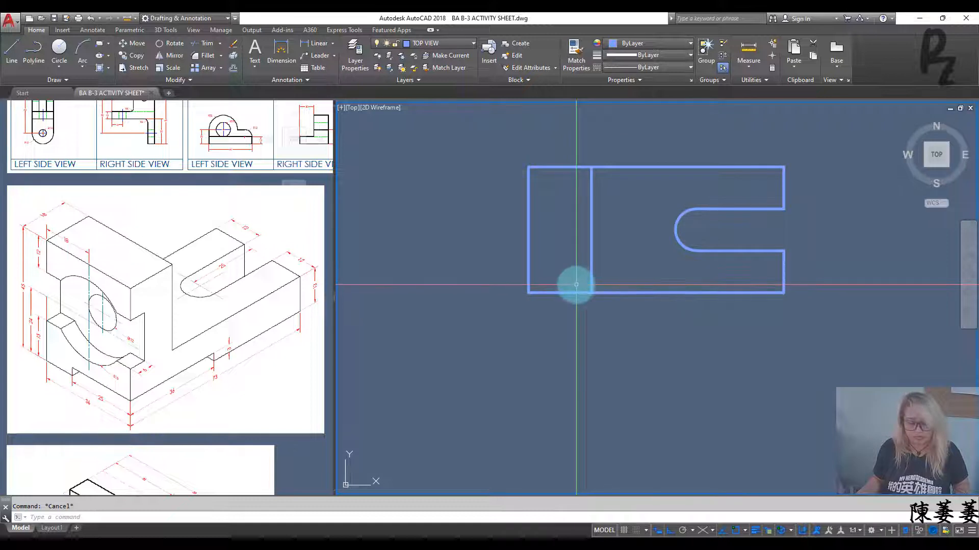
pyautogui.click(529, 292)
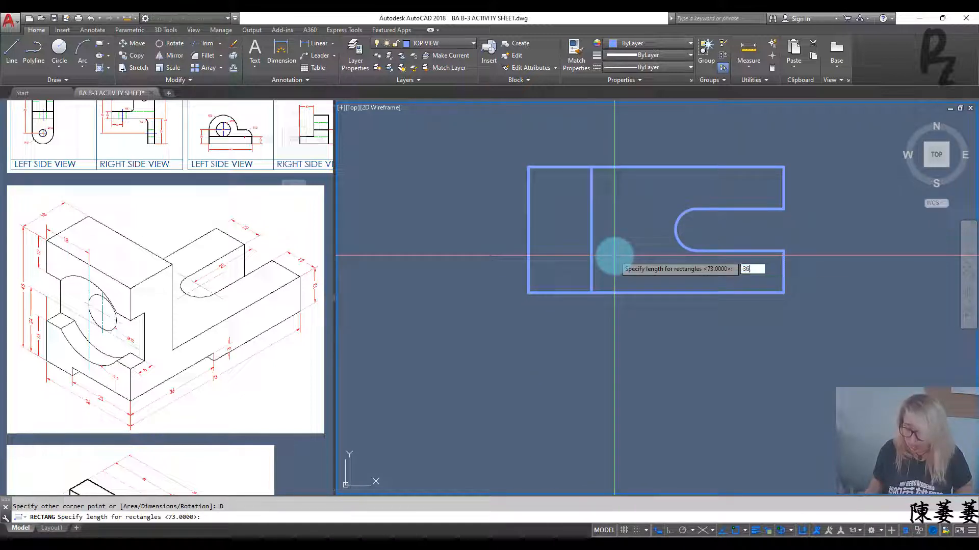
pyautogui.press('Return')
pyautogui.write('25')
pyautogui.press('Return')
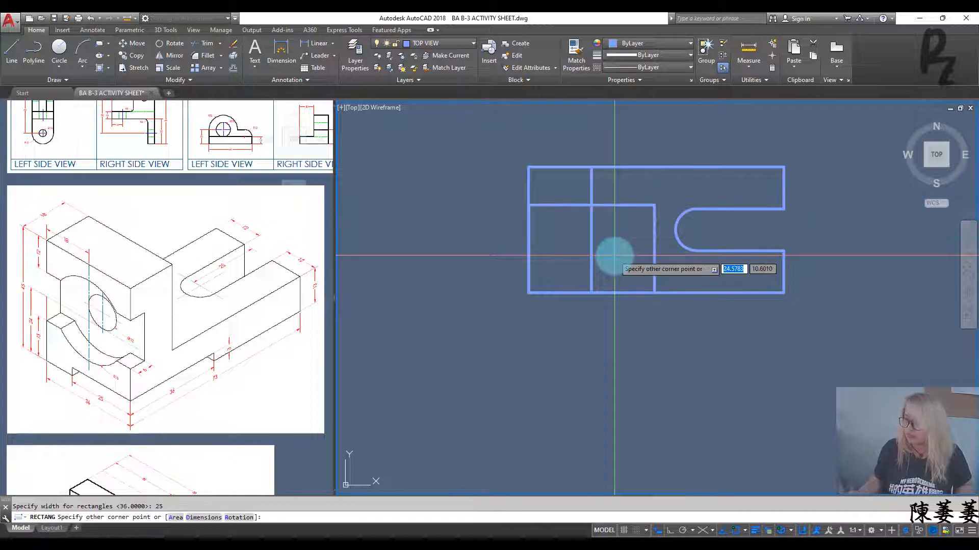
pyautogui.click(614, 255)
pyautogui.press('Escape')
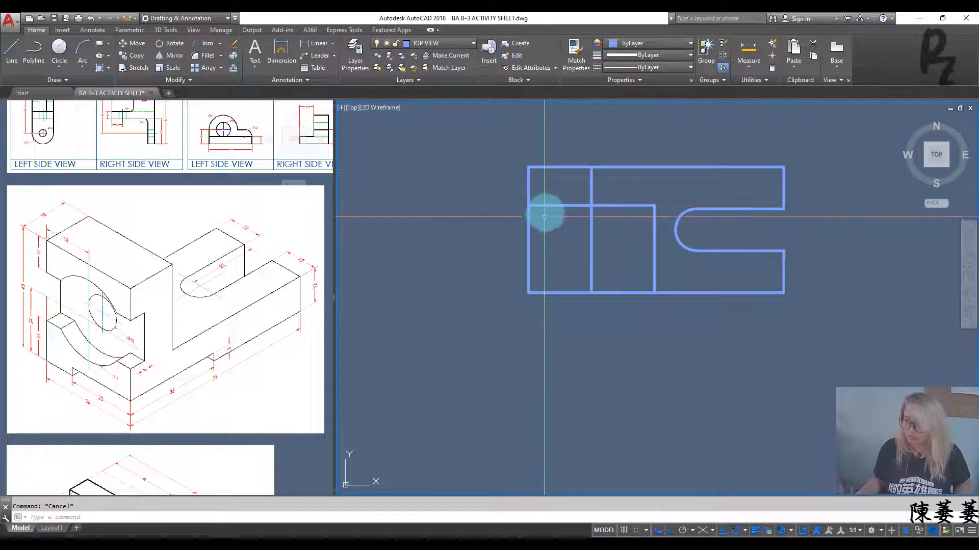
# - Explode the 36 by 25 rectangle and erase its two lines that overlap the outline's left and bottom edges
pyautogui.click(547, 205)
pyautogui.press('Return')
pyautogui.click(528, 237)
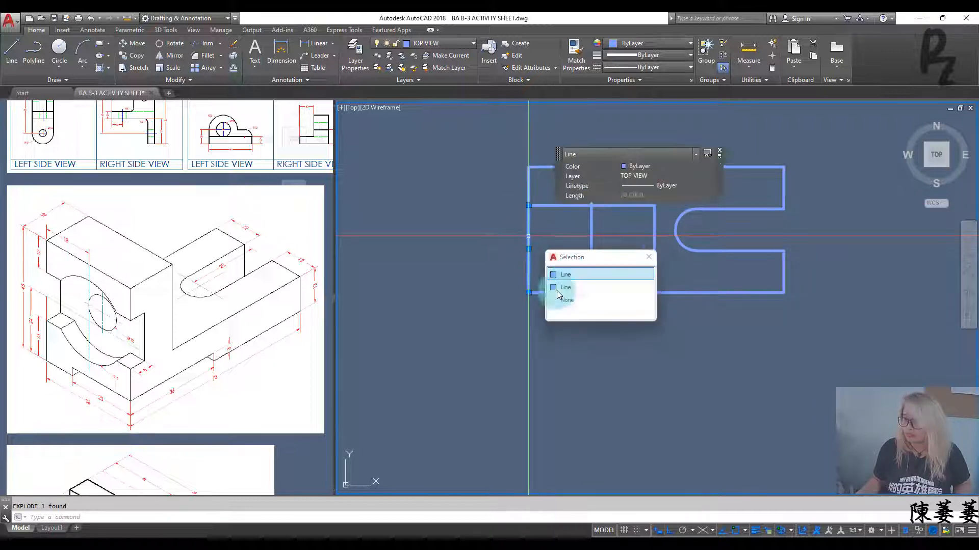
pyautogui.click(556, 293)
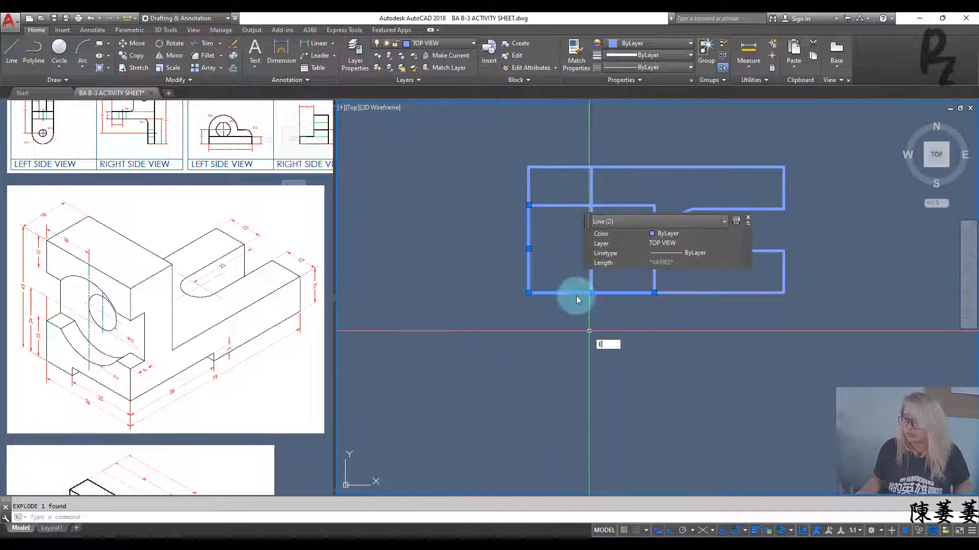
pyautogui.press('Delete')
# - Move the two remaining lines of the 36 by 25 rectangle to the HIDDENLINE layer
pyautogui.click(638, 194)
pyautogui.click(639, 194)
pyautogui.click(747, 142)
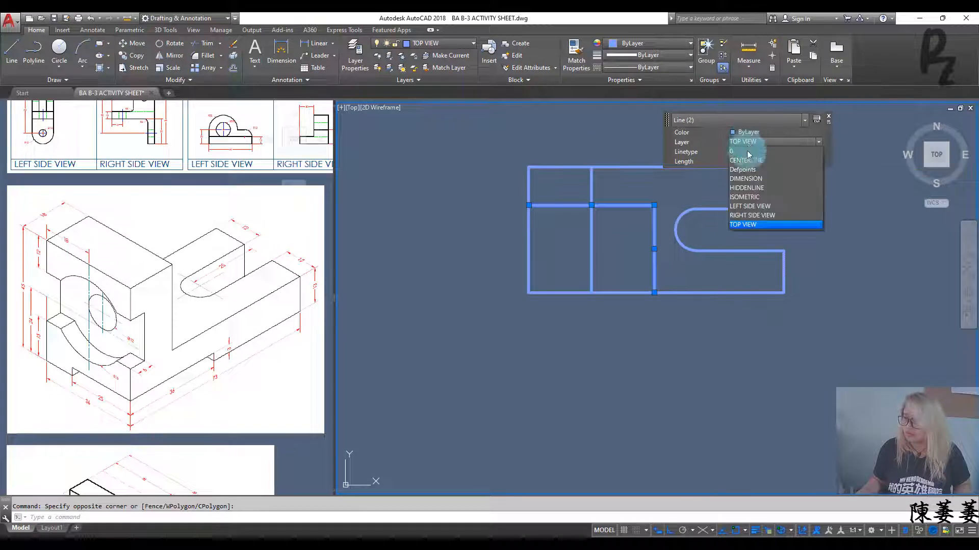
pyautogui.click(748, 197)
pyautogui.click(740, 154)
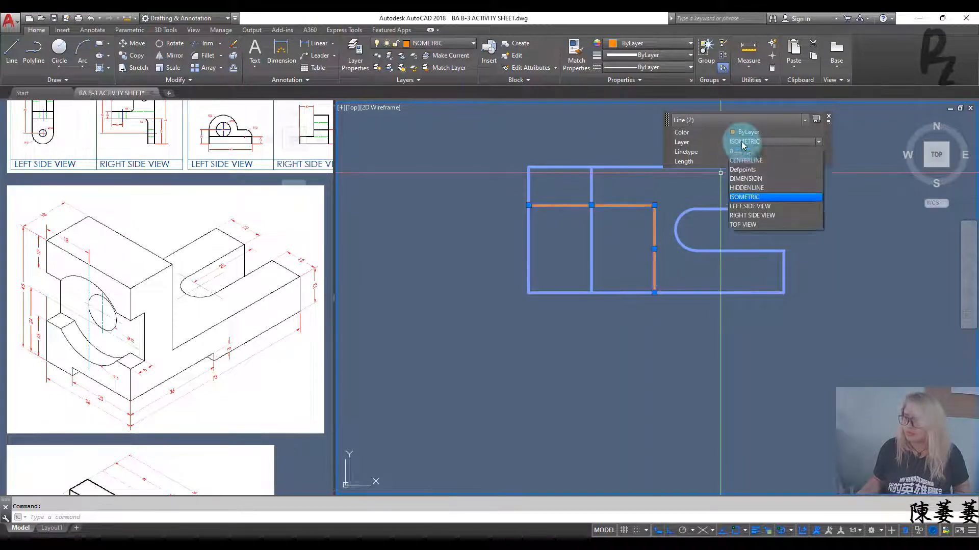
pyautogui.click(743, 224)
pyautogui.press('Escape')
# - Draw a horizontal line across the middle of the 18-wide left block and put it on the CENTERLINE layer
pyautogui.moveTo(620, 260); pyautogui.dragTo(643, 274, button='middle')
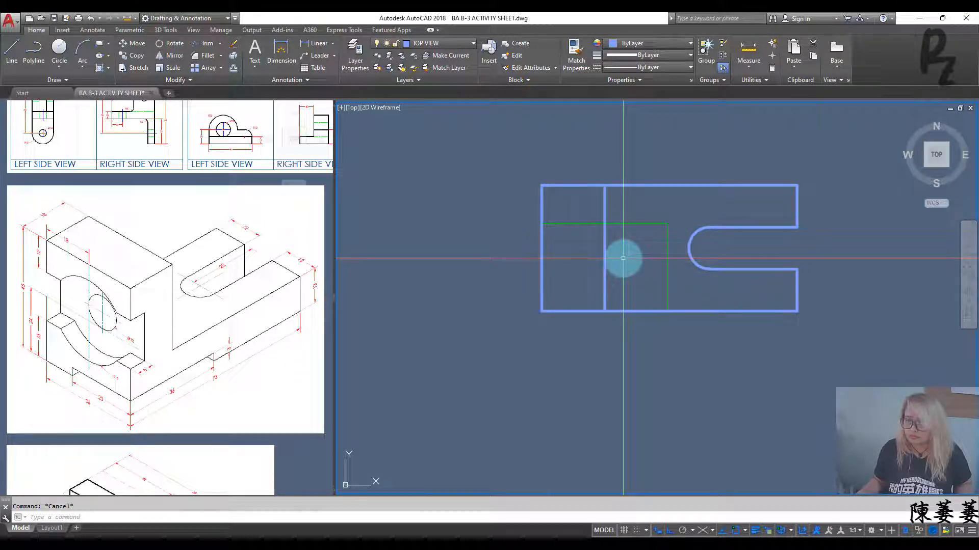
pyautogui.write('l')
pyautogui.press('Return')
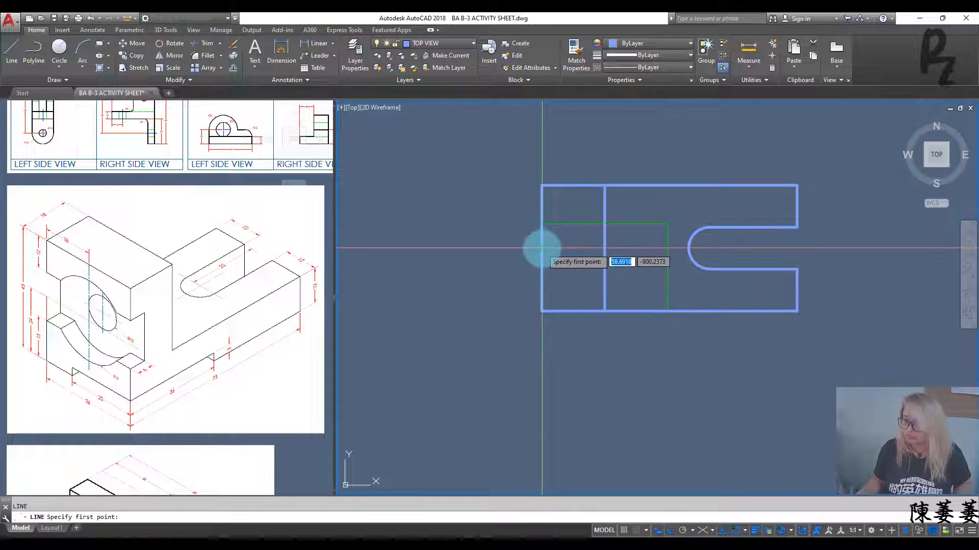
pyautogui.click(604, 249)
pyautogui.press('Escape')
pyautogui.click(574, 248)
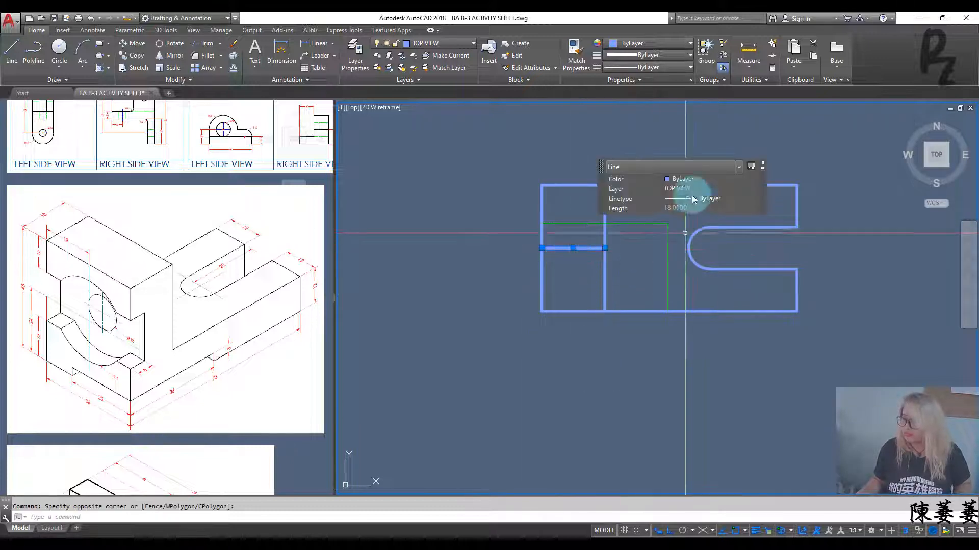
pyautogui.click(693, 188)
pyautogui.click(690, 208)
pyautogui.press('Escape')
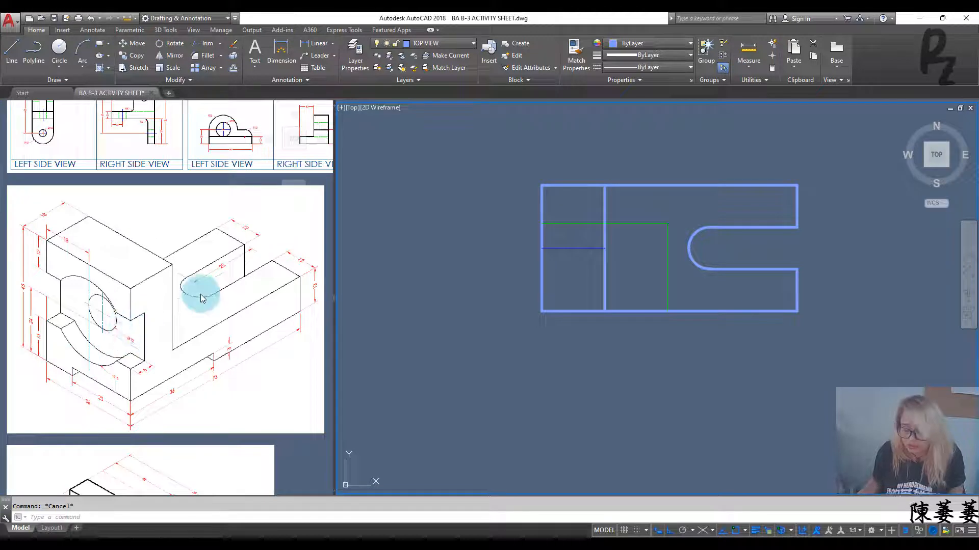
# - Offset the left block's centerline 6 to both sides
pyautogui.write('6')
pyautogui.rightClick(554, 249)
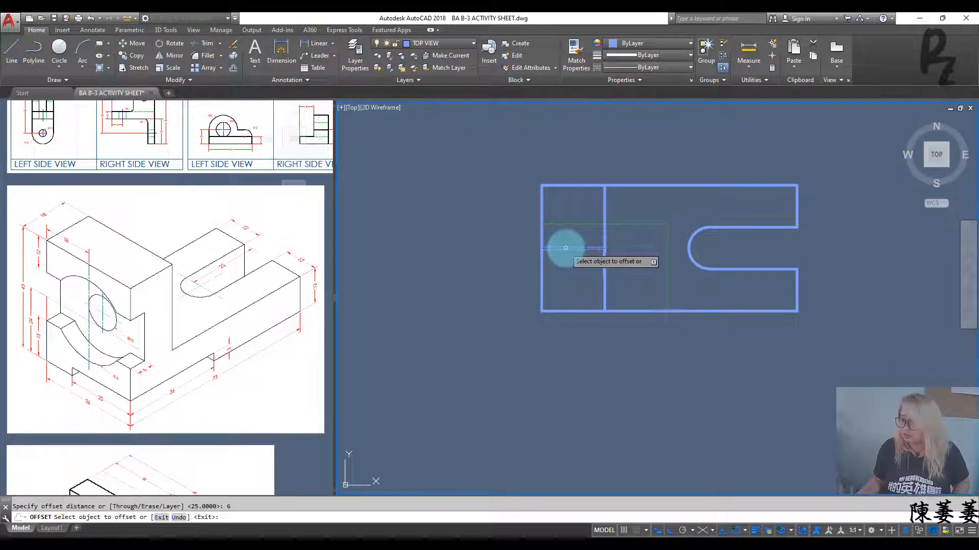
pyautogui.click(565, 248)
pyautogui.click(563, 271)
pyautogui.press('Escape')
# - Move the two offset lines above and below the centerline to the HIDDENLINE layer
pyautogui.click(566, 269)
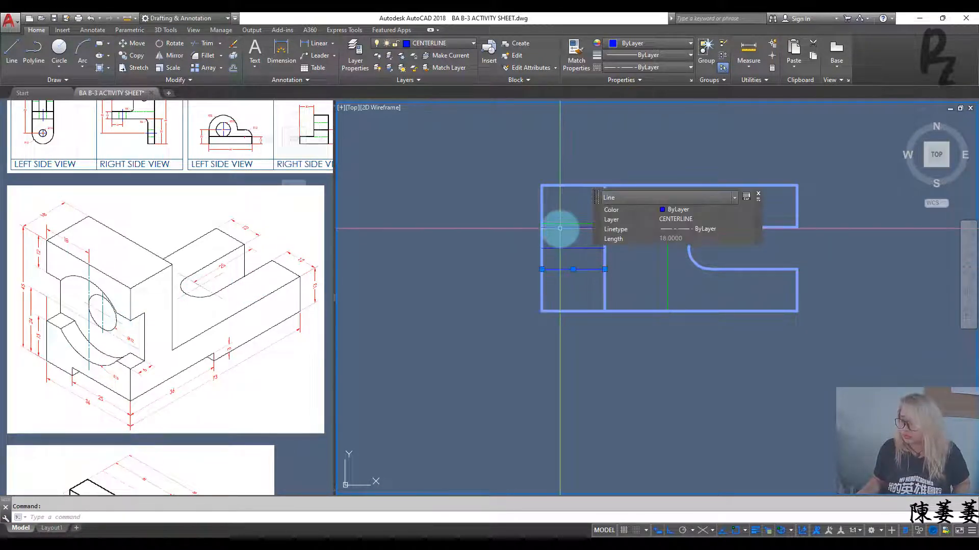
pyautogui.click(560, 228)
pyautogui.click(657, 176)
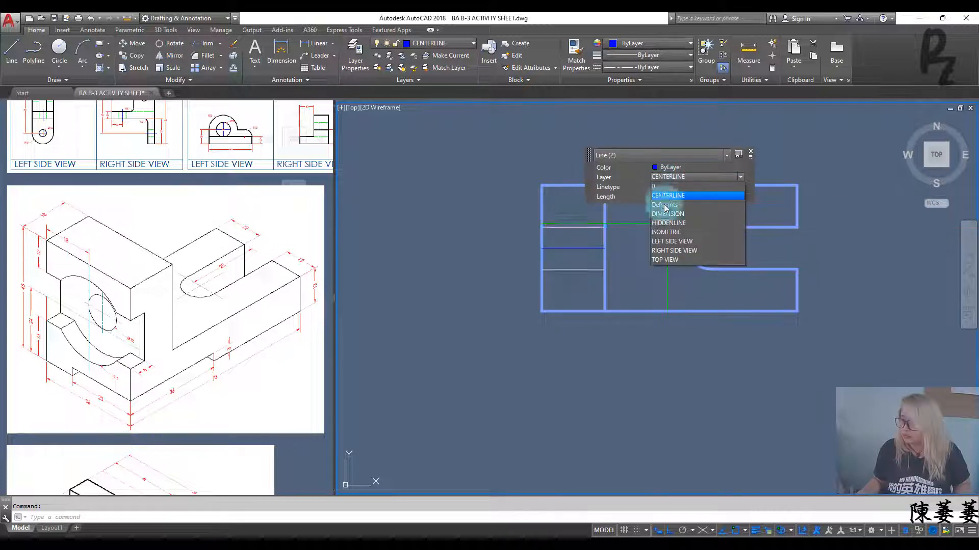
pyautogui.press('Escape')
pyautogui.press('Escape')
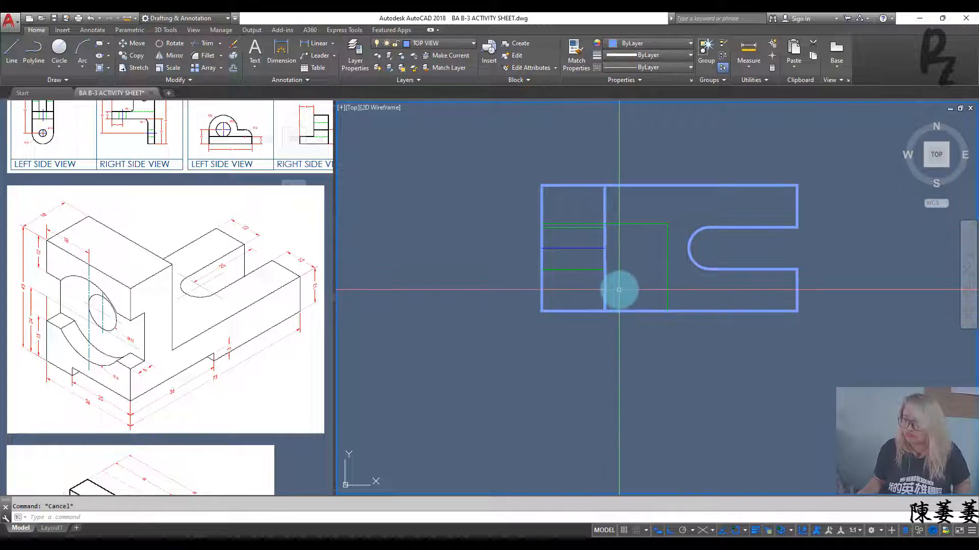
# - Make RIGHT SIDE VIEW the current layer
pyautogui.moveTo(618, 290); pyautogui.dragTo(607, 234, button='middle')
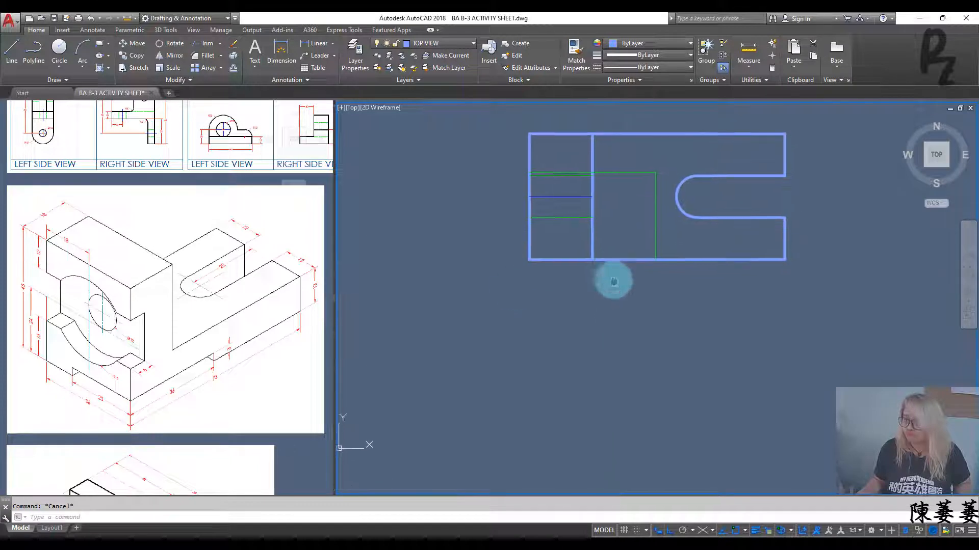
pyautogui.click(441, 43)
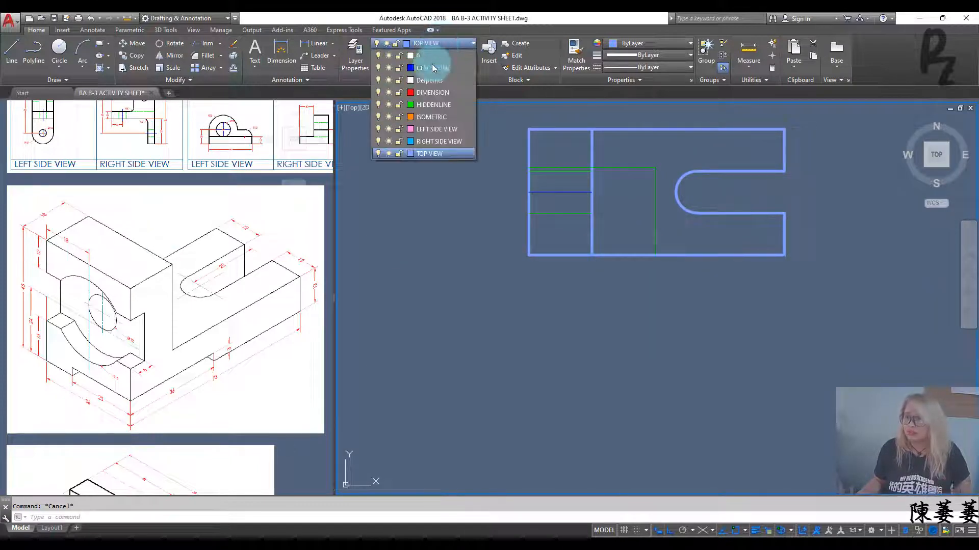
pyautogui.click(435, 142)
# - Draw connected lines from the top view's lower-left corner: a short projection straight down, 45 down, 73 to the right, and 13 up
pyautogui.moveTo(573, 334); pyautogui.dragTo(520, 262, button='middle')
pyautogui.write('l')
pyautogui.press('Return')
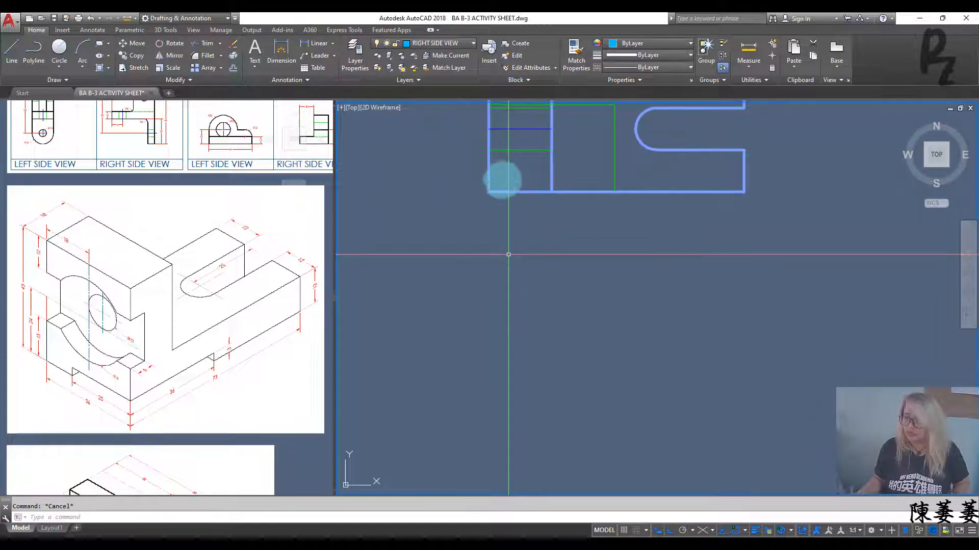
pyautogui.click(489, 193)
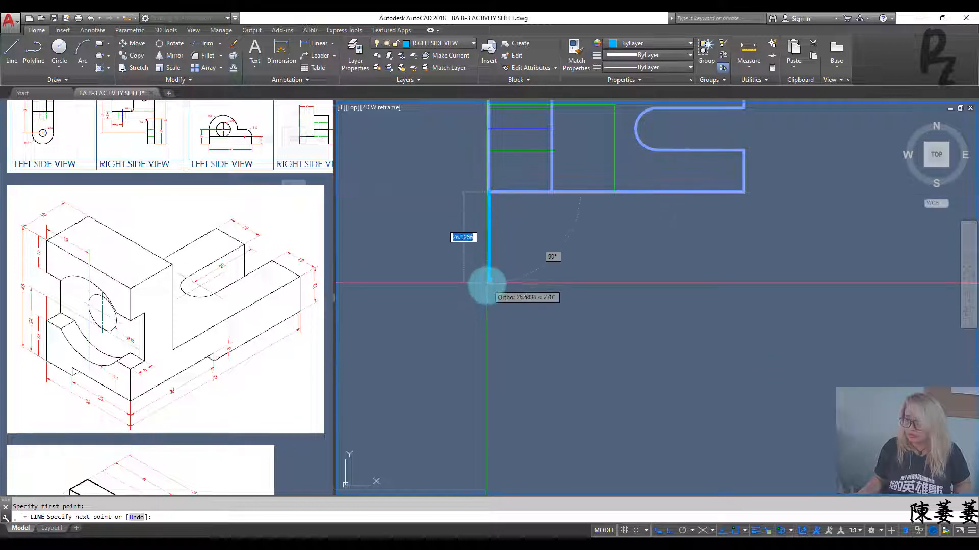
pyautogui.click(488, 288)
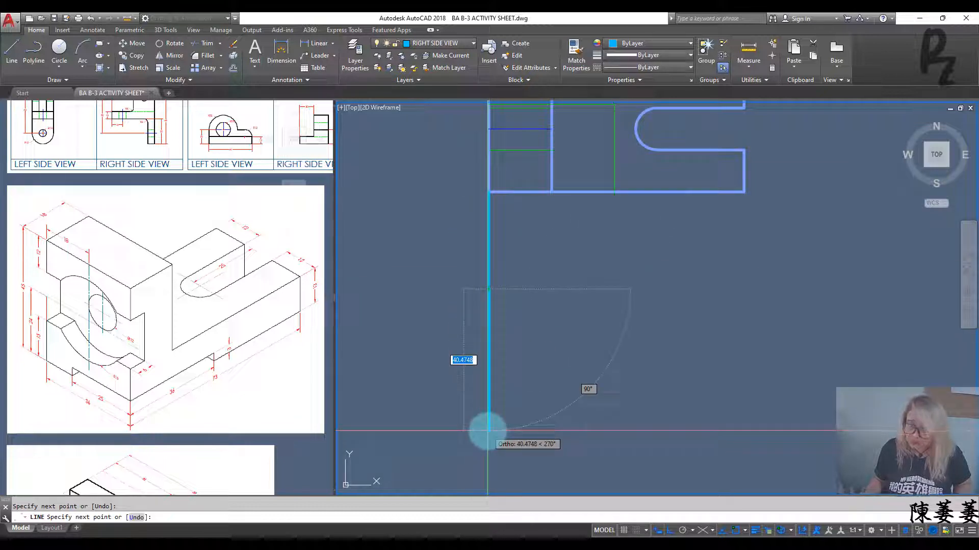
pyautogui.write('45')
pyautogui.press('Return')
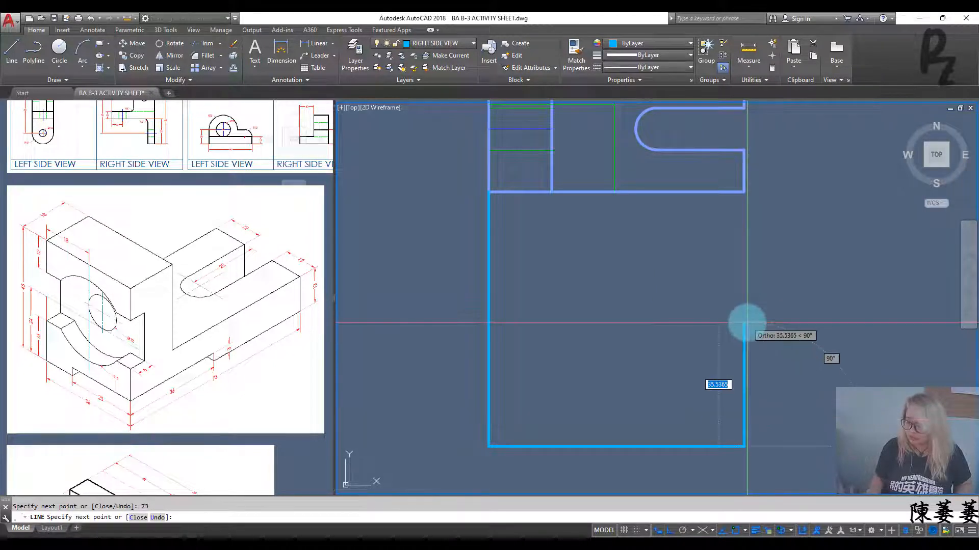
pyautogui.press('Escape')
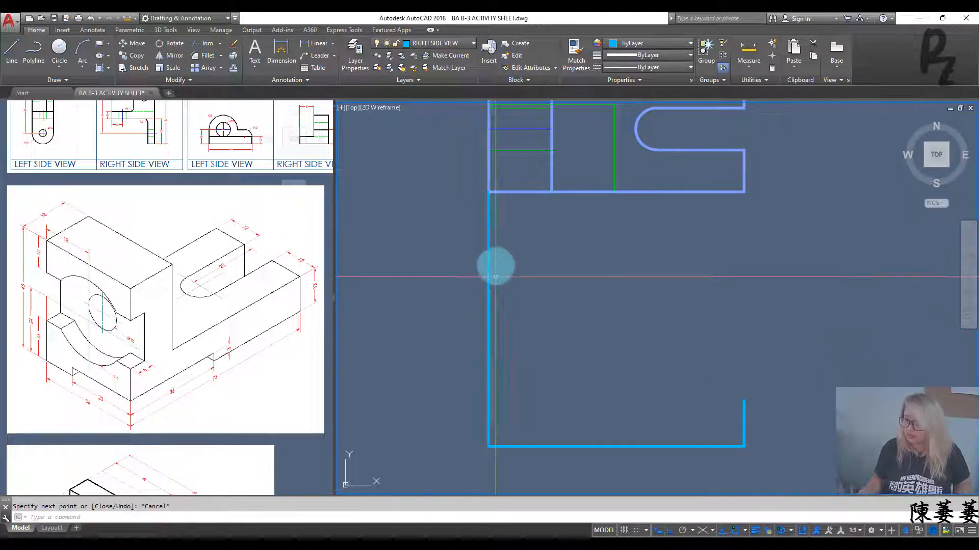
# - Delete the vertical projection line between the top view and the new outline
pyautogui.click(444, 229)
pyautogui.click(480, 307)
pyautogui.press('Delete')
# - Draw the upright block's 18-long top edge from the 45-high line's upper end, continuing with a 38-long line straight down
pyautogui.press('Return')
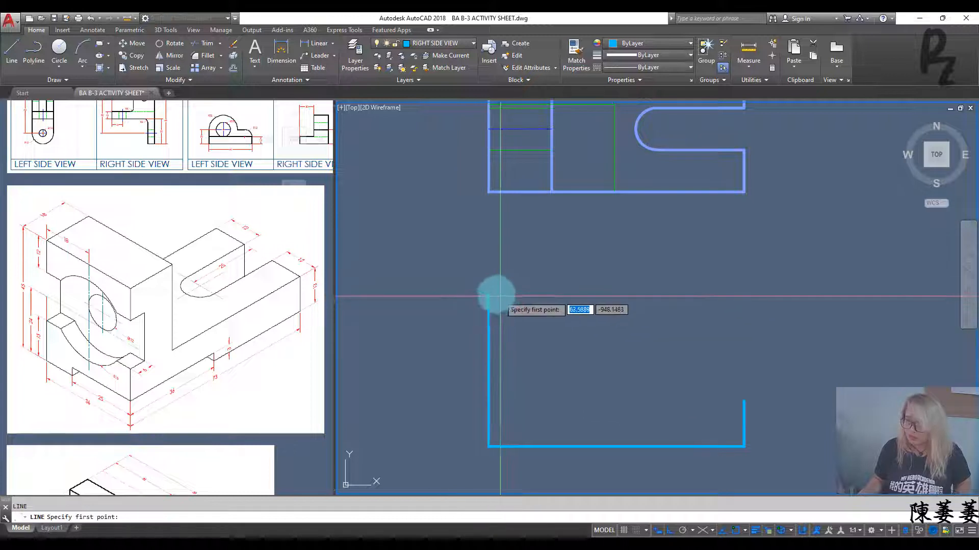
pyautogui.click(490, 289)
pyautogui.write('18')
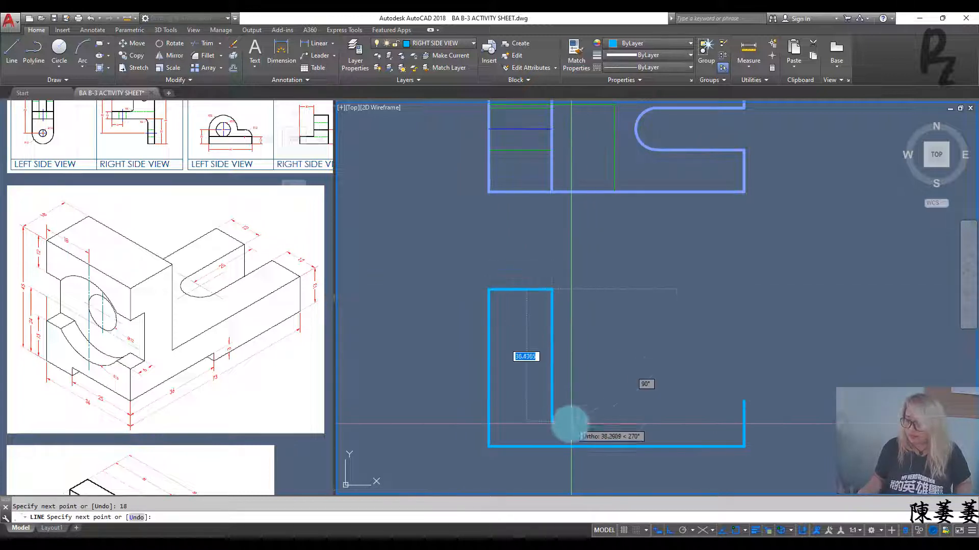
pyautogui.write('38')
pyautogui.press('Return')
pyautogui.press('Escape')
# - Draw the base's top edge leftward from the short right edge past the upright, and trim the overlapping ends at the inner corner
pyautogui.press('Return')
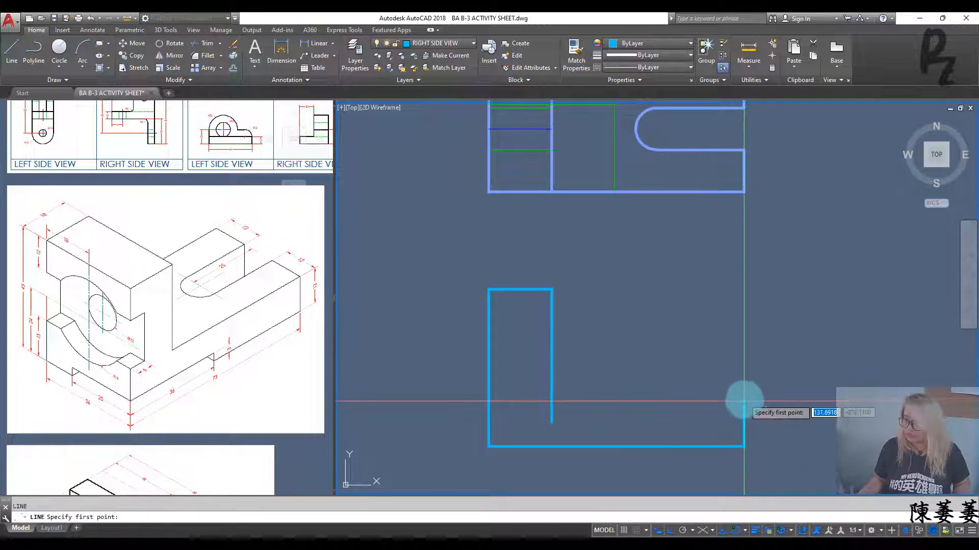
pyautogui.click(744, 400)
pyautogui.click(524, 400)
pyautogui.press('Escape')
pyautogui.write('tr')
pyautogui.press('Return')
pyautogui.press('Return')
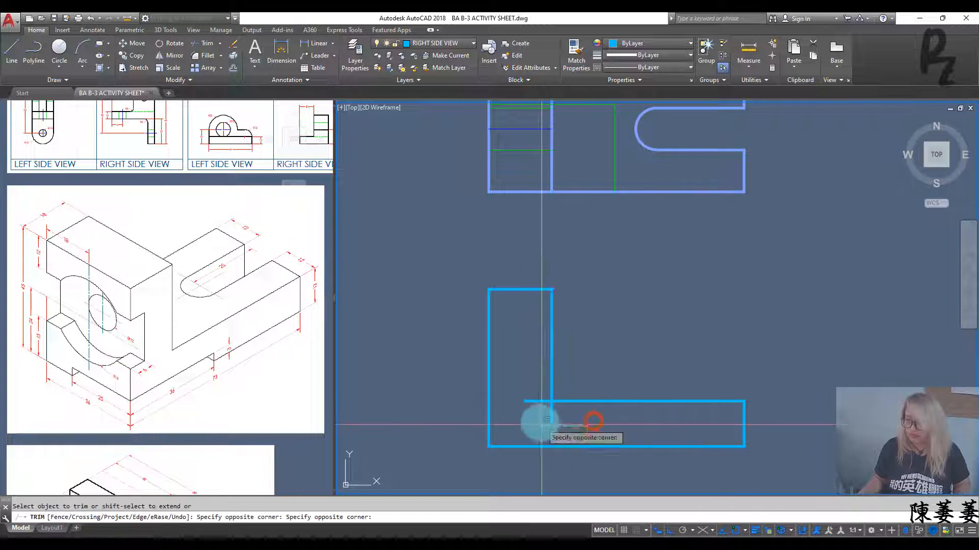
pyautogui.click(533, 402)
pyautogui.press('Escape')
# - Project vertical lines from the top view slot's rounded end and its arc center down to the base's bottom edge
pyautogui.write('l')
pyautogui.press('Return')
pyautogui.click(607, 150)
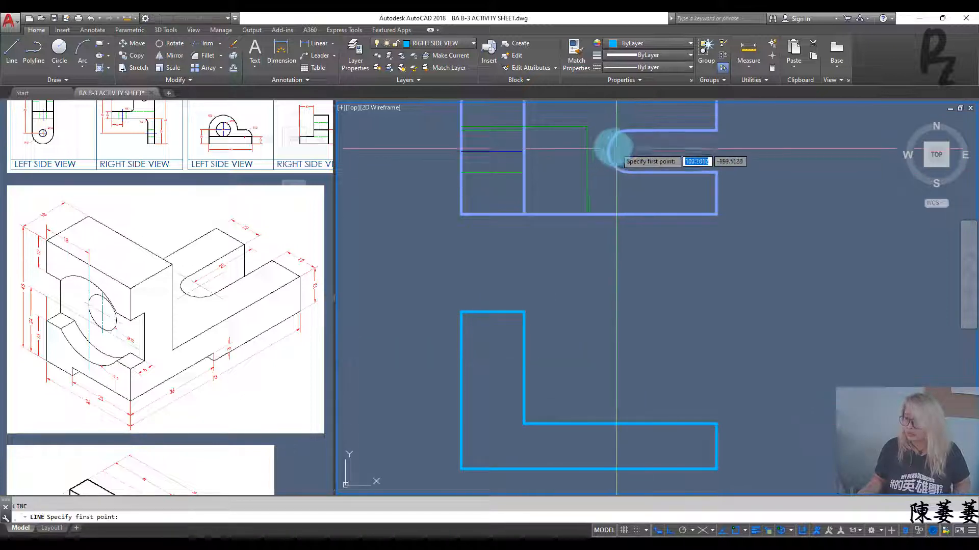
pyautogui.click(606, 467)
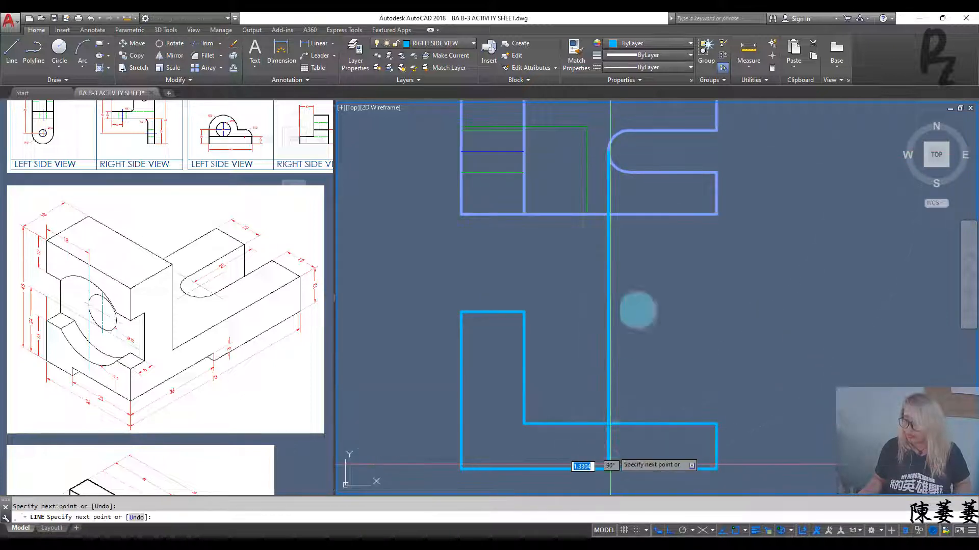
pyautogui.press('Return')
pyautogui.press('Return')
pyautogui.click(629, 151)
pyautogui.click(629, 468)
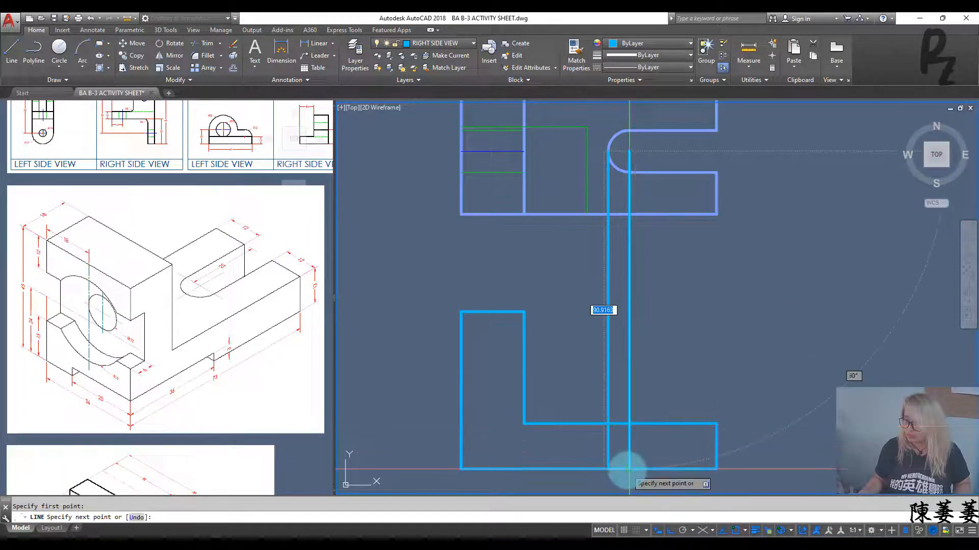
pyautogui.press('Return')
# - Trim the two slot projection lines so only their parts inside the base remain
pyautogui.write('tr')
pyautogui.press('Return')
pyautogui.press('Return')
pyautogui.click(721, 372)
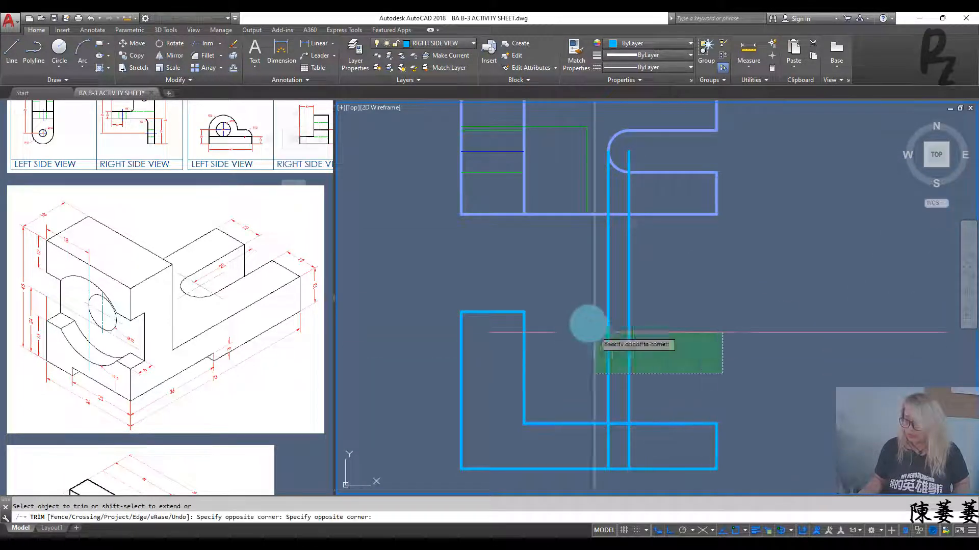
pyautogui.click(590, 328)
pyautogui.press('Return')
pyautogui.press('Escape')
# - Move the slot-end line to the HIDDENLINE layer and the slot's arc-center line to the CENTERLINE layer
pyautogui.click(618, 451)
pyautogui.click(595, 439)
pyautogui.click(708, 389)
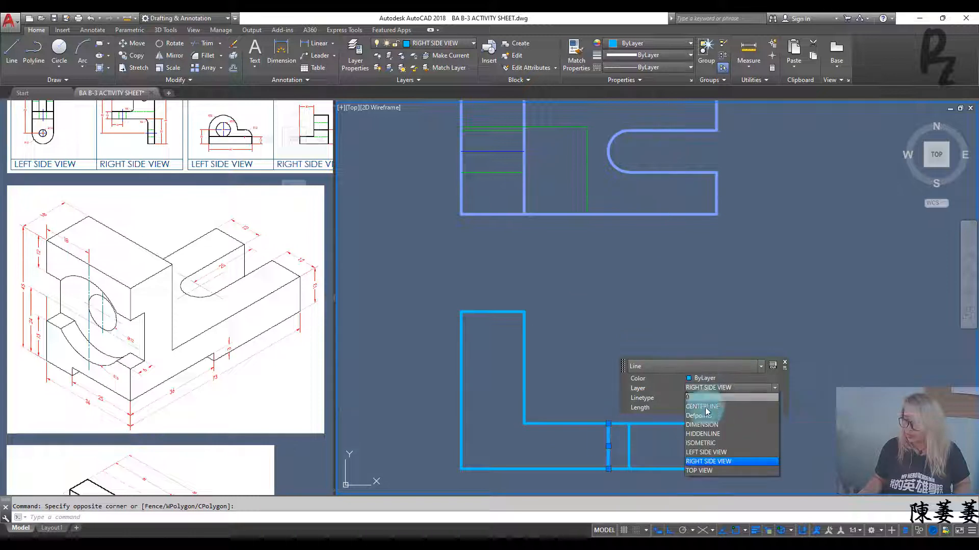
pyautogui.click(701, 434)
pyautogui.press('Escape')
pyautogui.click(640, 454)
pyautogui.click(625, 445)
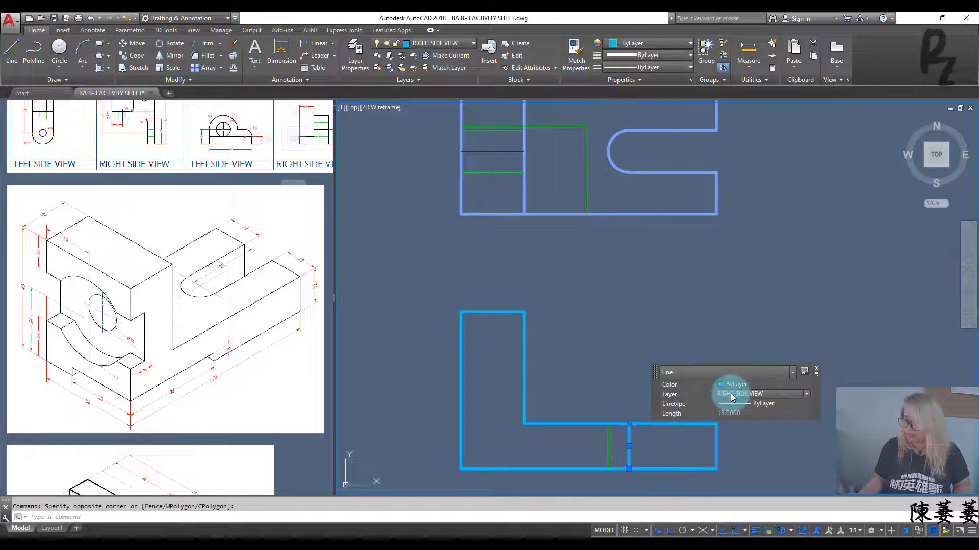
pyautogui.click(733, 414)
pyautogui.press('Escape')
# - Offset the base's bottom edge 3 upward and the outer left edge 36 to the right, using the Through option
pyautogui.moveTo(634, 405); pyautogui.dragTo(629, 372, button='middle')
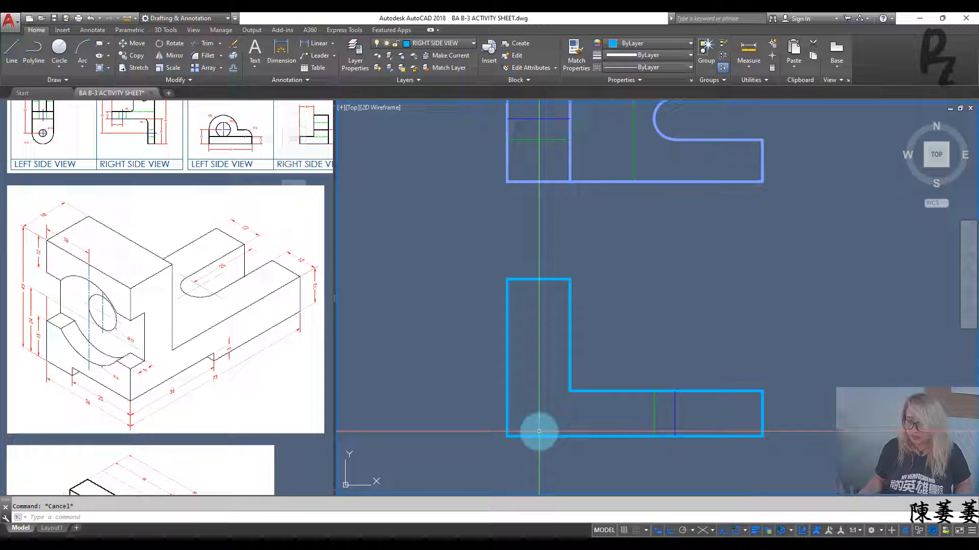
pyautogui.write('o')
pyautogui.press('Return')
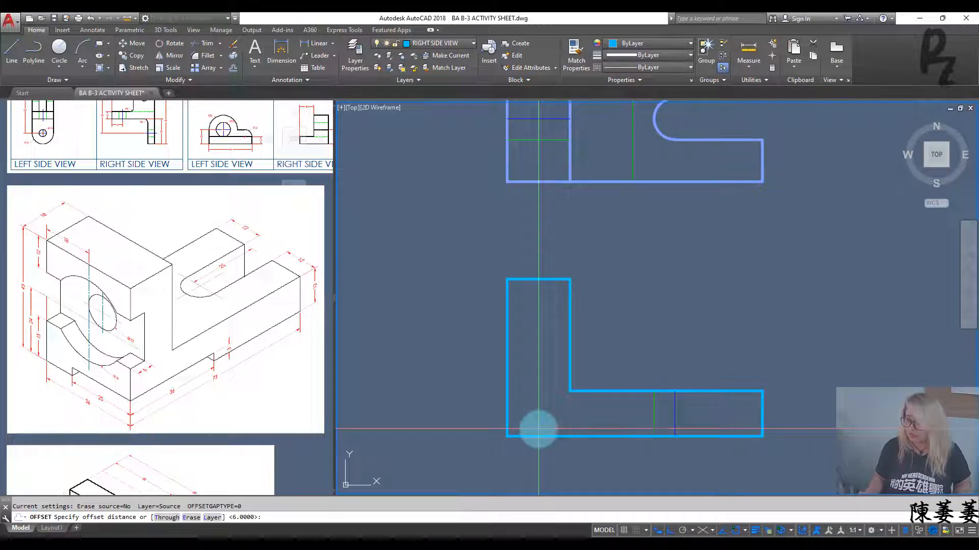
pyautogui.write('t')
pyautogui.press('Return')
pyautogui.click(537, 434)
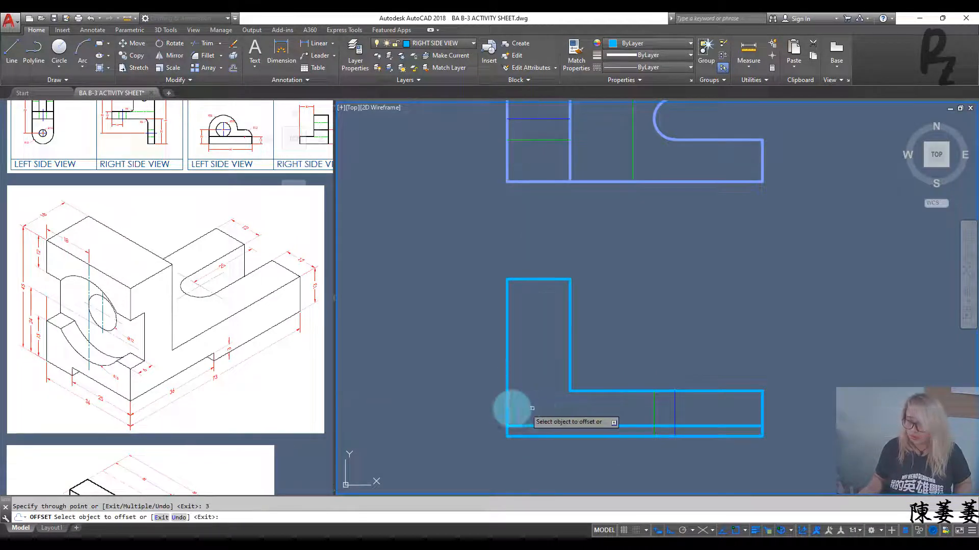
pyautogui.write('36')
pyautogui.press('Return')
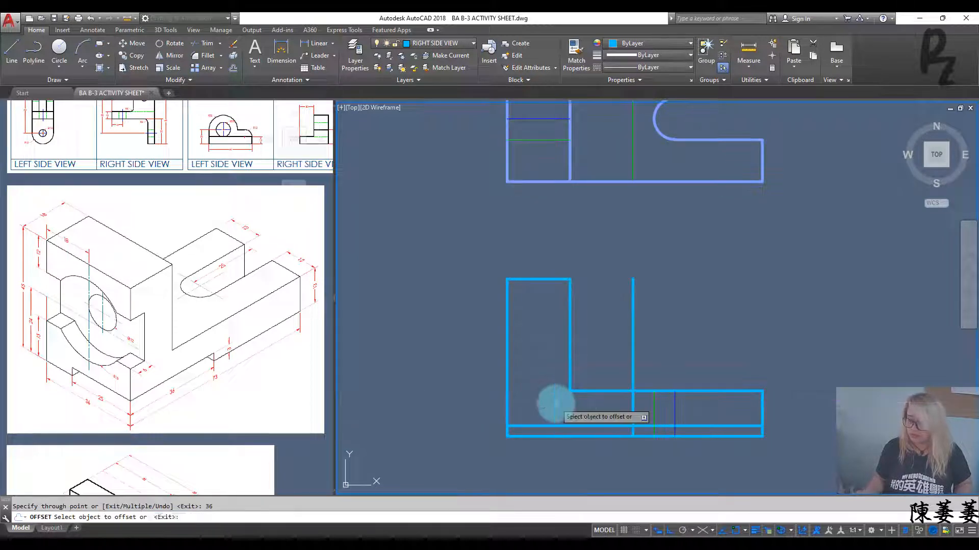
pyautogui.press('Escape')
# - Trim the offset lines at their crossing and delete the leftover pieces, leaving the 36 by 3 notch outline
pyautogui.press('Return')
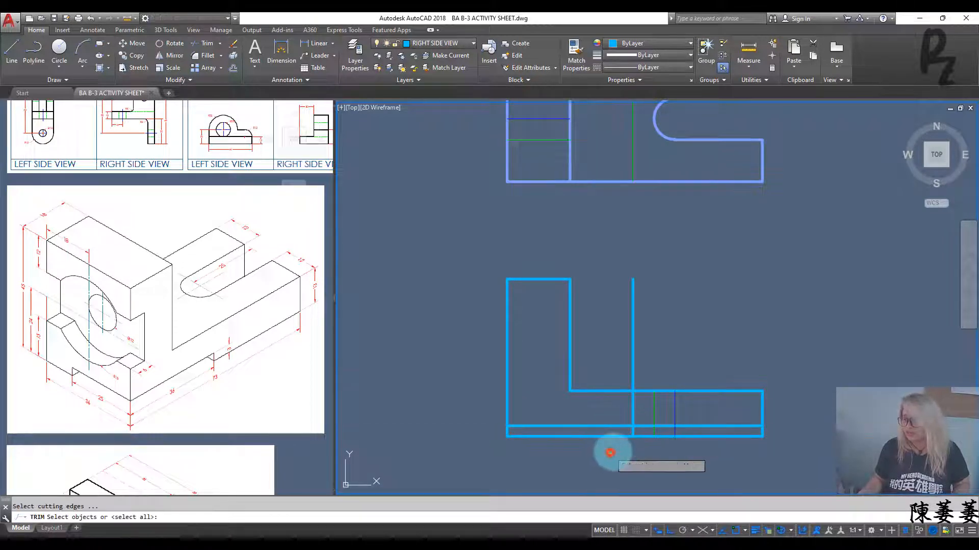
pyautogui.rightClick(611, 453)
pyautogui.click(631, 414)
pyautogui.press('Escape')
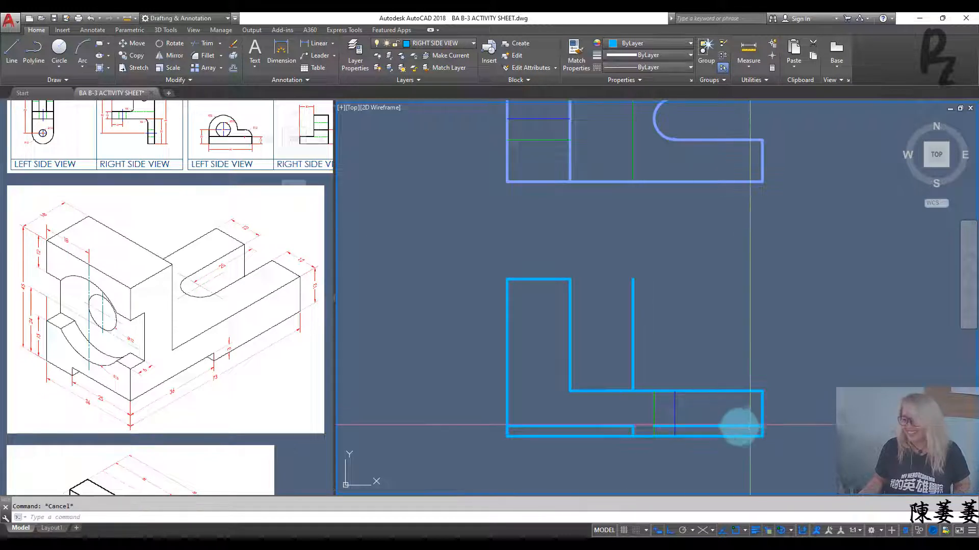
pyautogui.click(734, 427)
pyautogui.click(633, 382)
pyautogui.press('Delete')
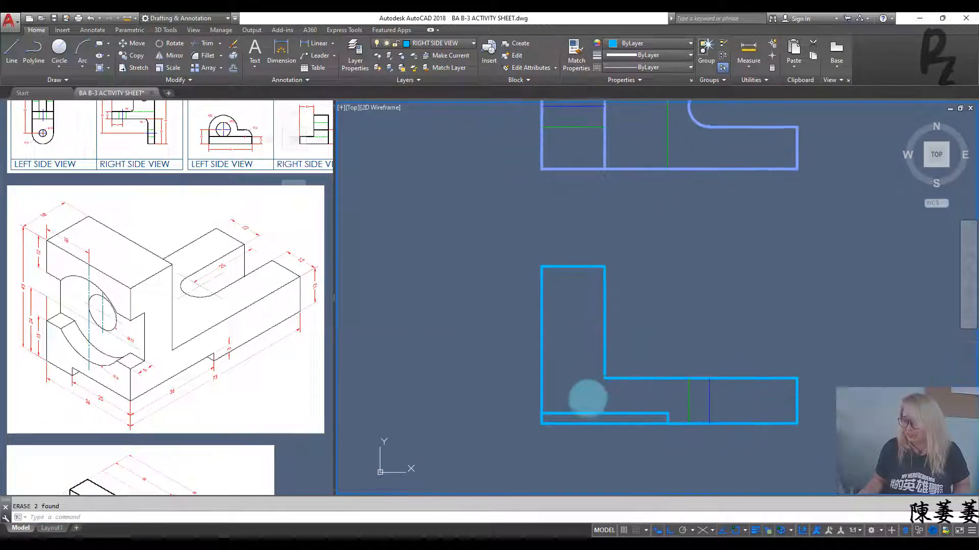
# - Offset the notch's top line 12 upward and the upright's outer left edge 6 to the right
pyautogui.moveTo(598, 415); pyautogui.dragTo(620, 423, button='middle')
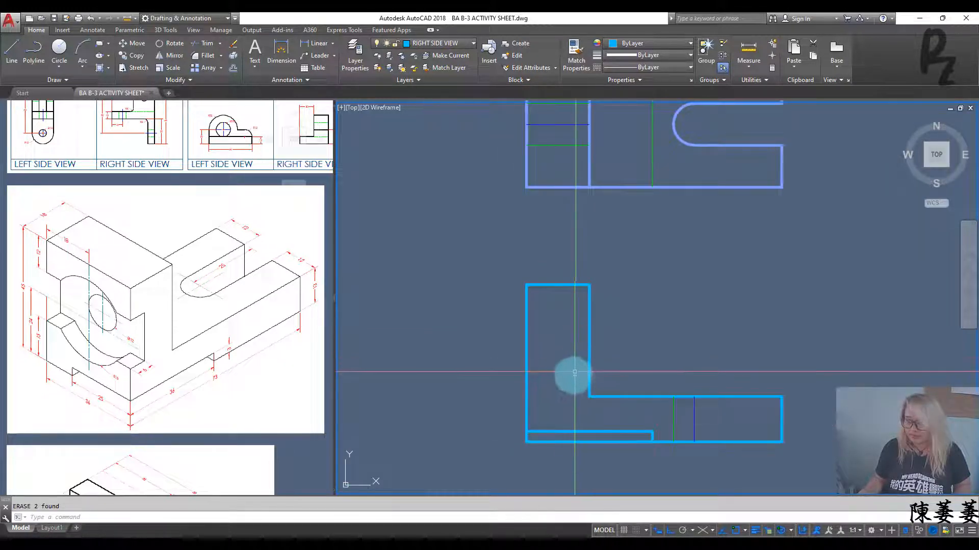
pyautogui.click(543, 432)
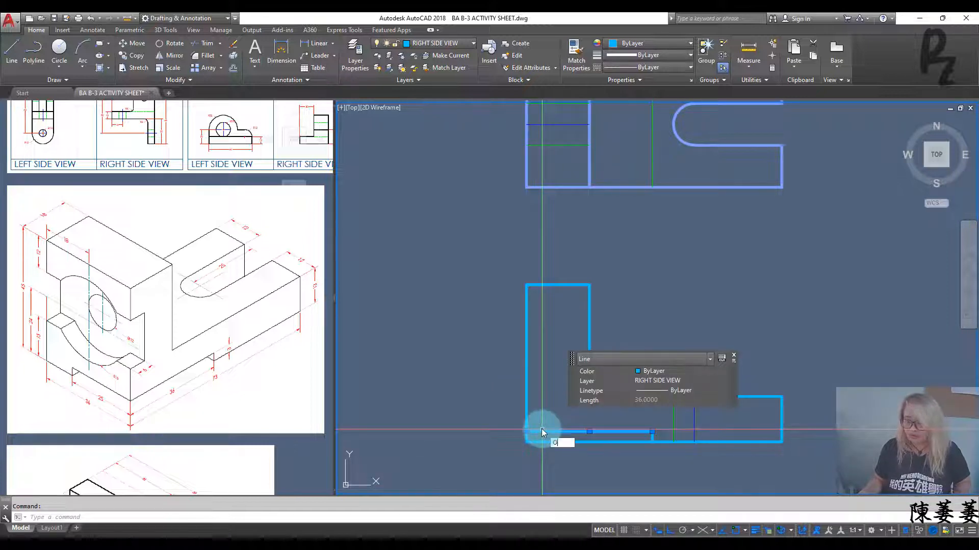
pyautogui.press('Return')
pyautogui.write('12')
pyautogui.press('Return')
pyautogui.click(542, 432)
pyautogui.click(538, 386)
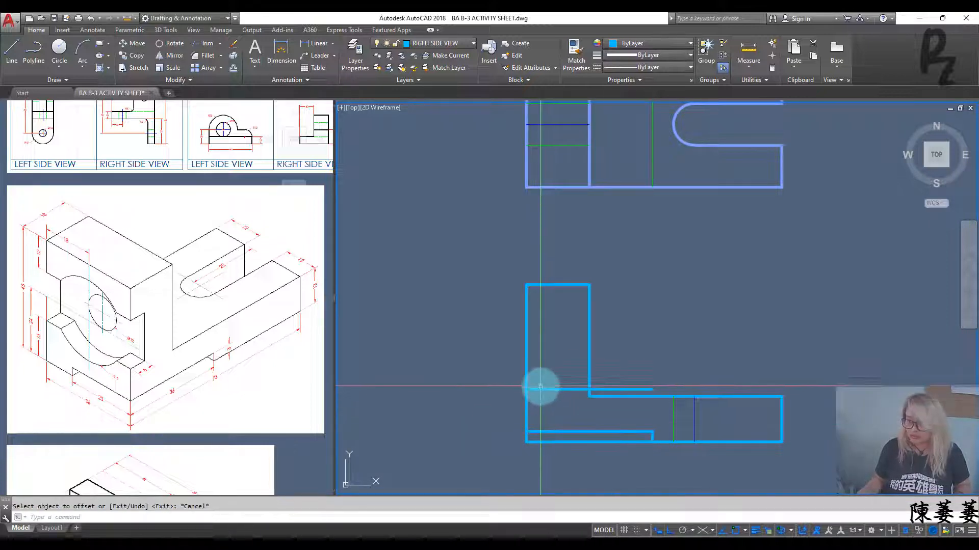
pyautogui.press('Escape')
pyautogui.press('Return')
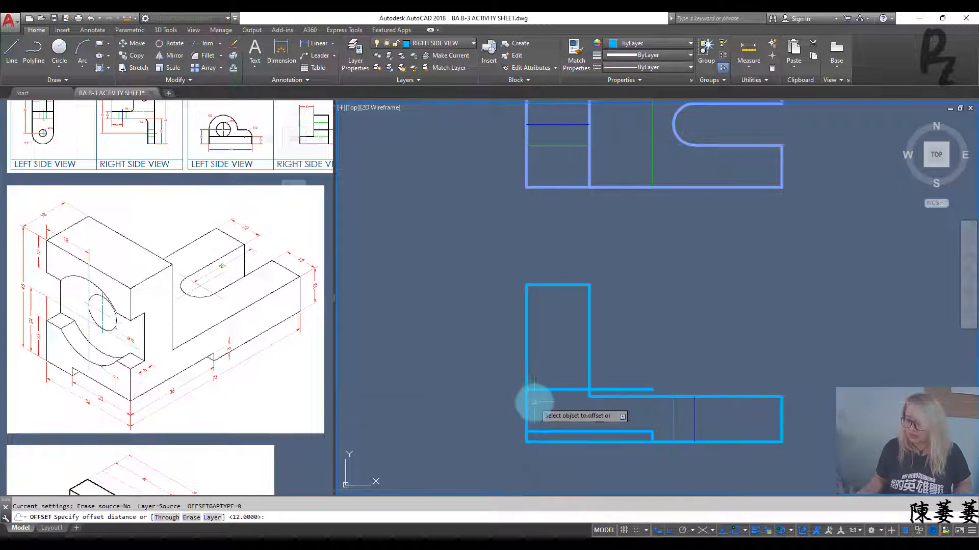
pyautogui.click(526, 399)
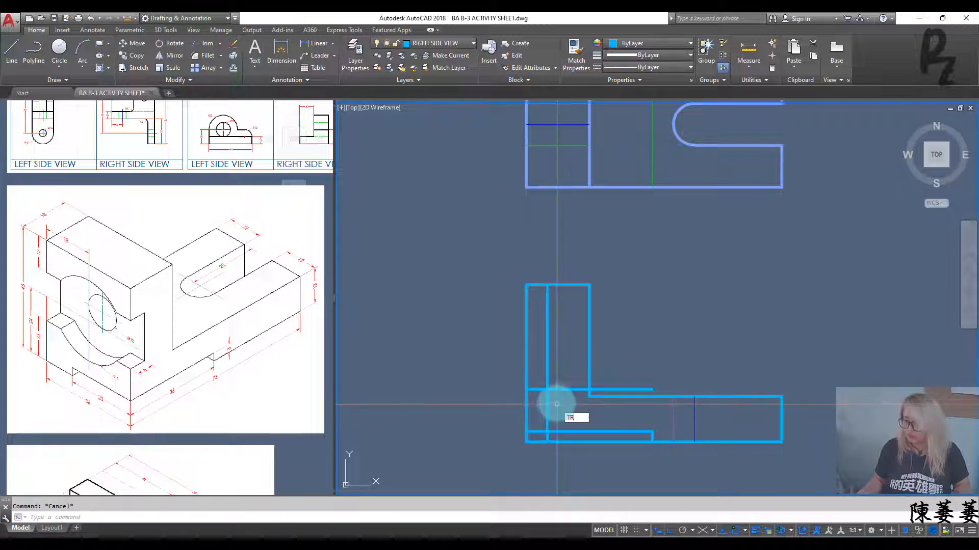
# - Trim the horizontal line 12 above the notch back to the inner offset vertical line
pyautogui.press('Return')
pyautogui.click(547, 399)
pyautogui.press('Return')
pyautogui.click(573, 401)
pyautogui.click(559, 374)
pyautogui.press('Return')
pyautogui.press('Return')
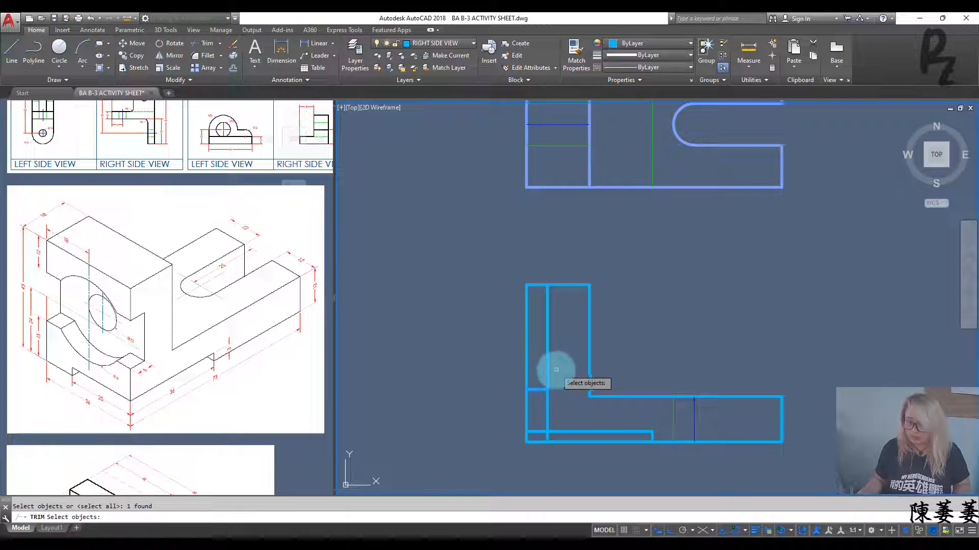
pyautogui.press('Return')
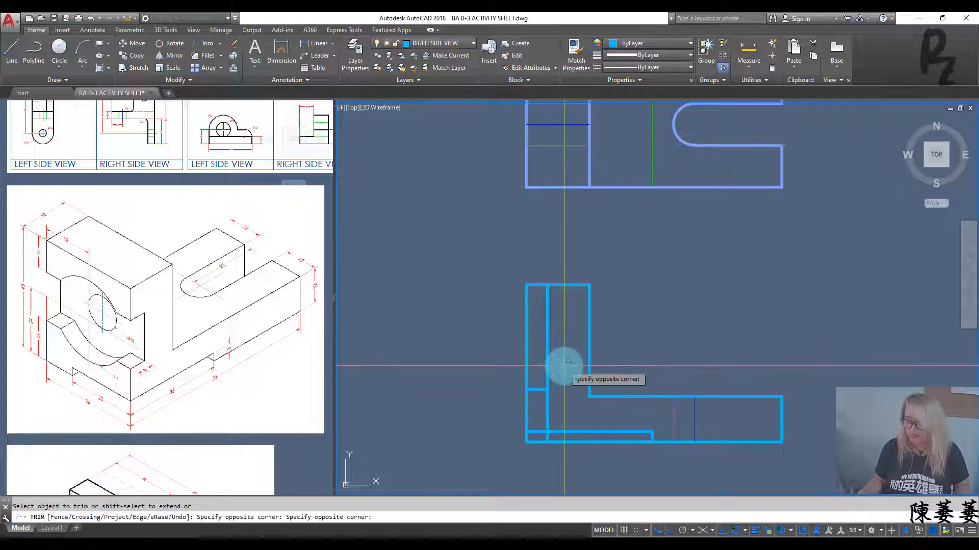
# - Offset the upright's top edge 12 downward
pyautogui.write('o')
pyautogui.press('Return')
pyautogui.write('12')
pyautogui.press('Return')
pyautogui.click(560, 287)
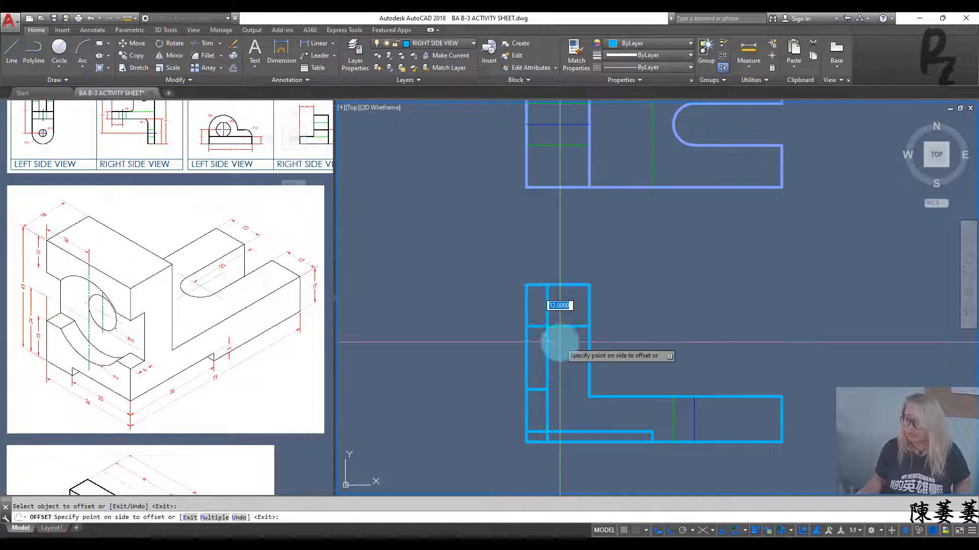
pyautogui.click(560, 349)
pyautogui.press('Escape')
# - Trim the upper offset line to the inner vertical and remove the outer left edge between the two short horizontals
pyautogui.write('tr')
pyautogui.press('Return')
pyautogui.press('Return')
pyautogui.click(577, 337)
pyautogui.click(563, 300)
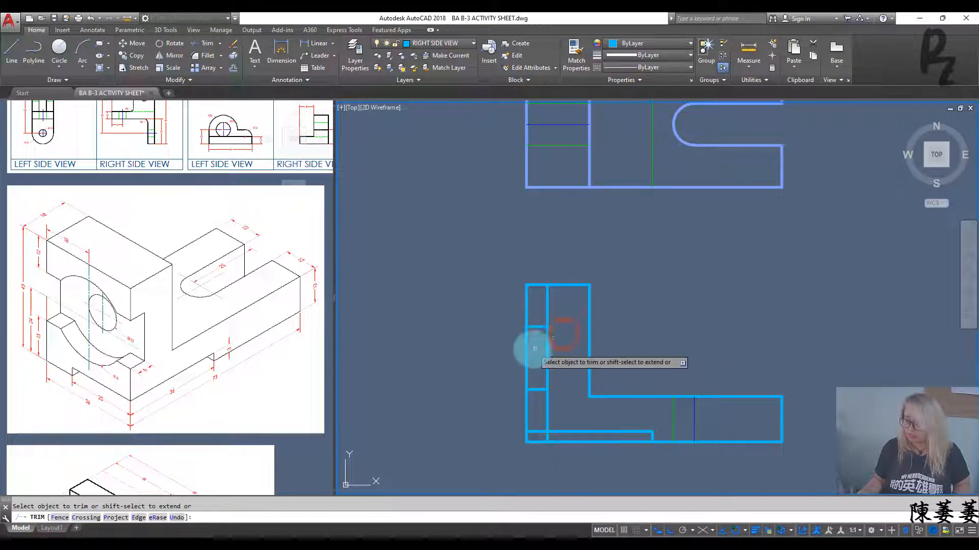
pyautogui.click(533, 355)
pyautogui.click(494, 338)
pyautogui.press('Escape')
# - Trim the inner vertical line above and below the recess in the upright's left side
pyautogui.moveTo(557, 372); pyautogui.dragTo(562, 356, button='middle')
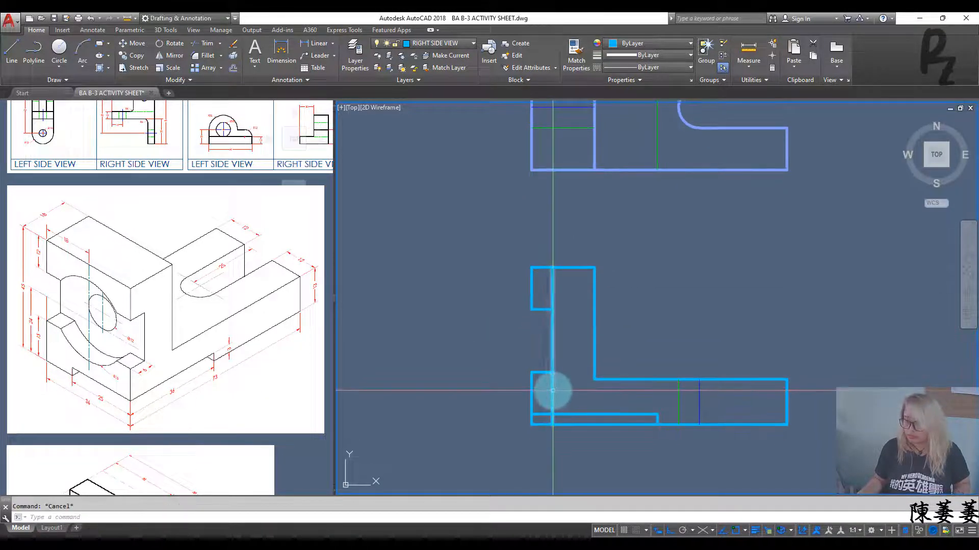
pyautogui.press('Return')
pyautogui.press('Return')
pyautogui.click(563, 392)
pyautogui.click(544, 391)
pyautogui.press('Escape')
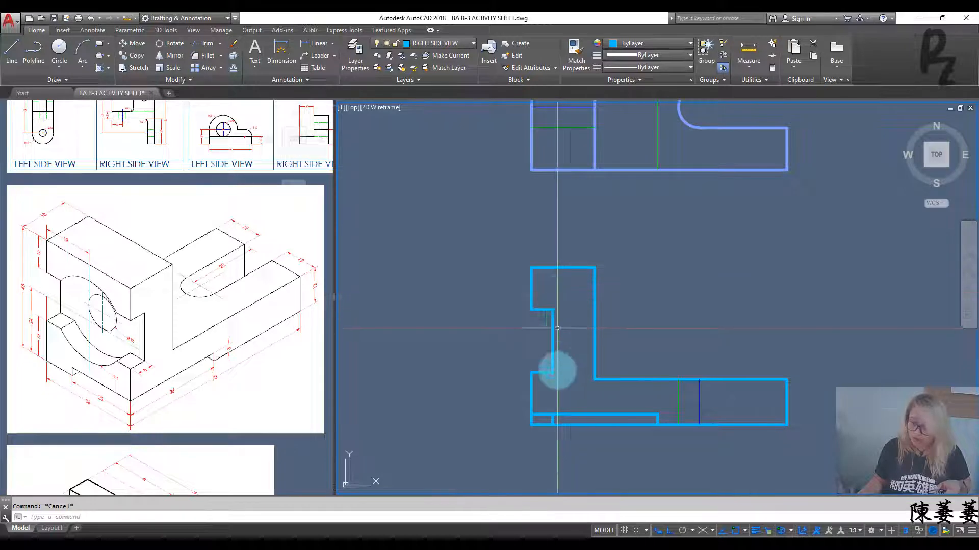
# - Draw a line 24 up from the outline's lower-left corner, continuing horizontally to the upright's inner right edge
pyautogui.write('l')
pyautogui.press('Return')
pyautogui.click(520, 424)
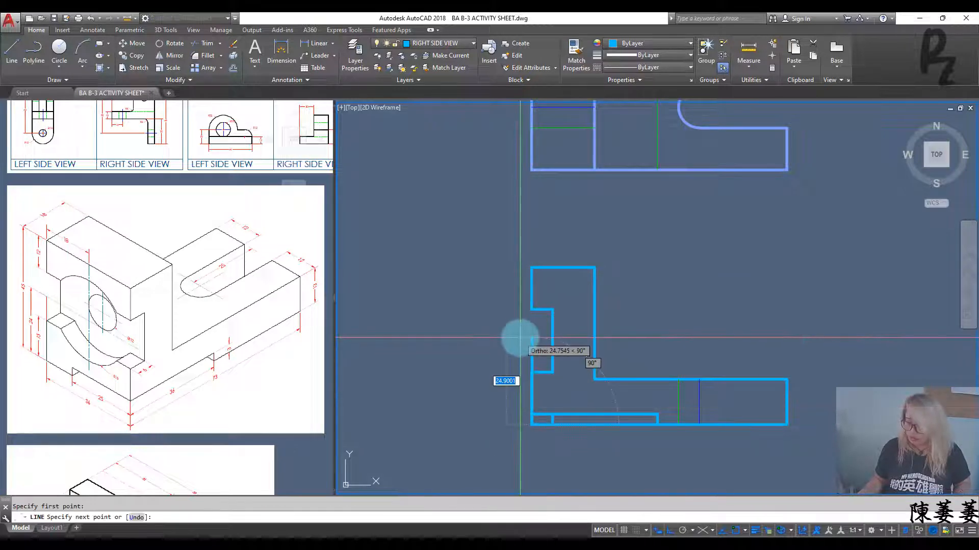
pyautogui.write('24')
pyautogui.press('Return')
pyautogui.click(593, 340)
pyautogui.press('Escape')
pyautogui.press('Escape')
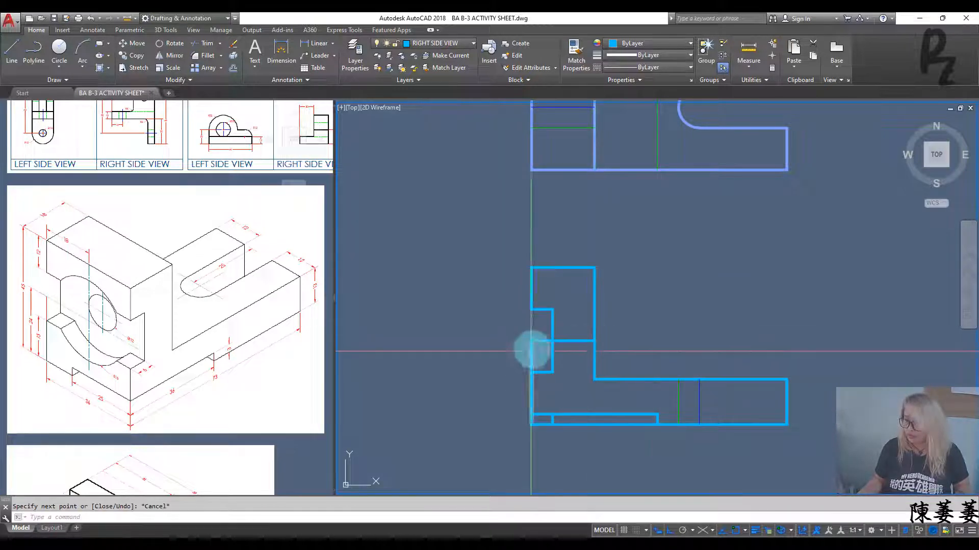
# - Match the horizontal line across the upright's recess to the centreline properties of the blue vertical line in the base
pyautogui.click(580, 320)
pyautogui.click(580, 321)
pyautogui.click(697, 397)
pyautogui.write('ma')
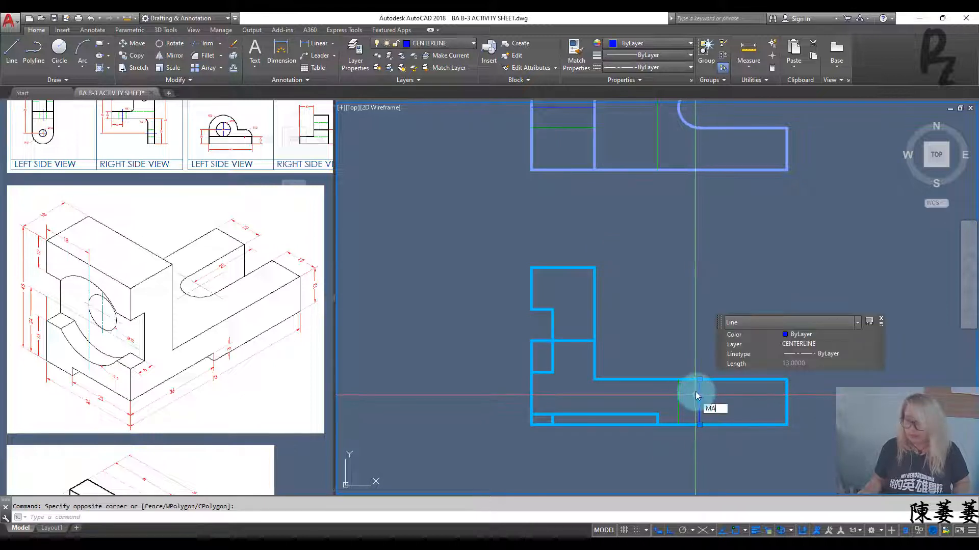
pyautogui.press('Return')
pyautogui.click(577, 340)
pyautogui.press('Escape')
# - Erase the leftover segment of the upright's outer left edge across the recess opening
pyautogui.click(538, 361)
pyautogui.click(506, 359)
pyautogui.write('e')
pyautogui.press('Return')
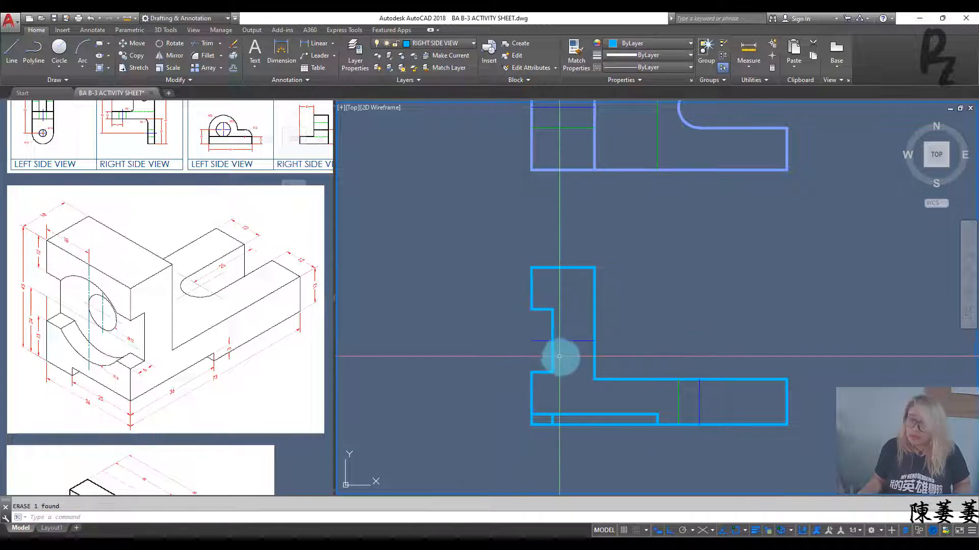
# - Offset the upright's horizontal centreline 15 upward and 15 downward
pyautogui.moveTo(558, 358); pyautogui.dragTo(561, 378, button='middle')
pyautogui.click(566, 361)
pyautogui.click(570, 343)
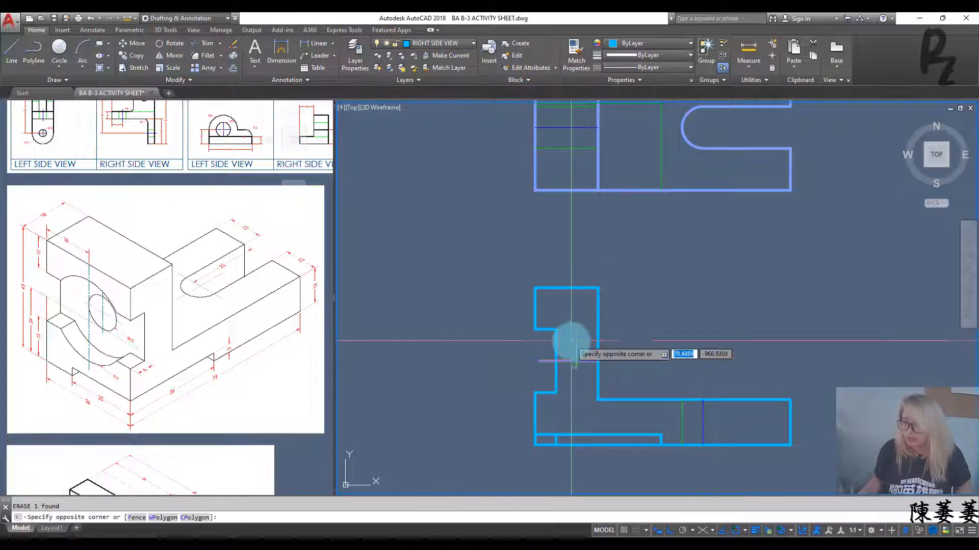
pyautogui.press('Return')
pyautogui.press('Return')
pyautogui.click(570, 342)
pyautogui.click(579, 361)
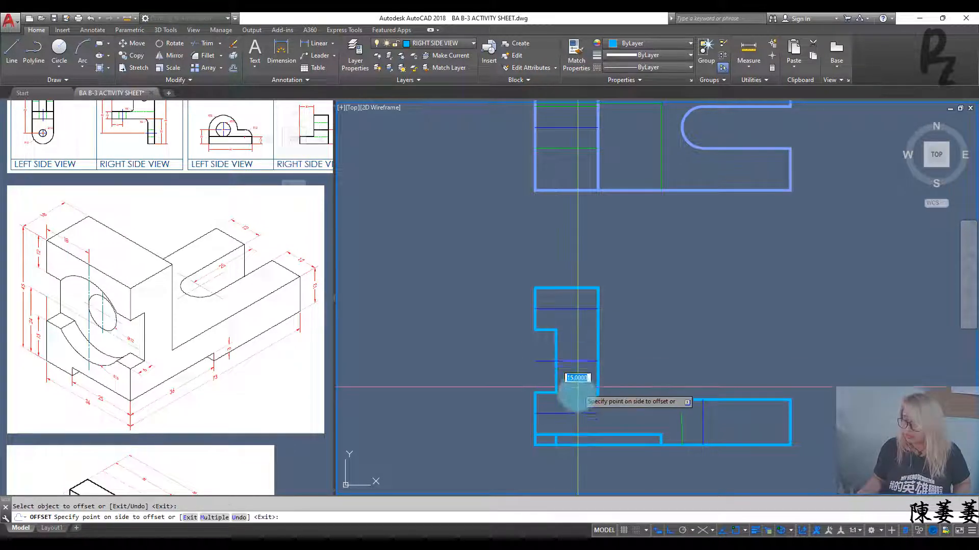
pyautogui.click(578, 395)
pyautogui.press('Escape')
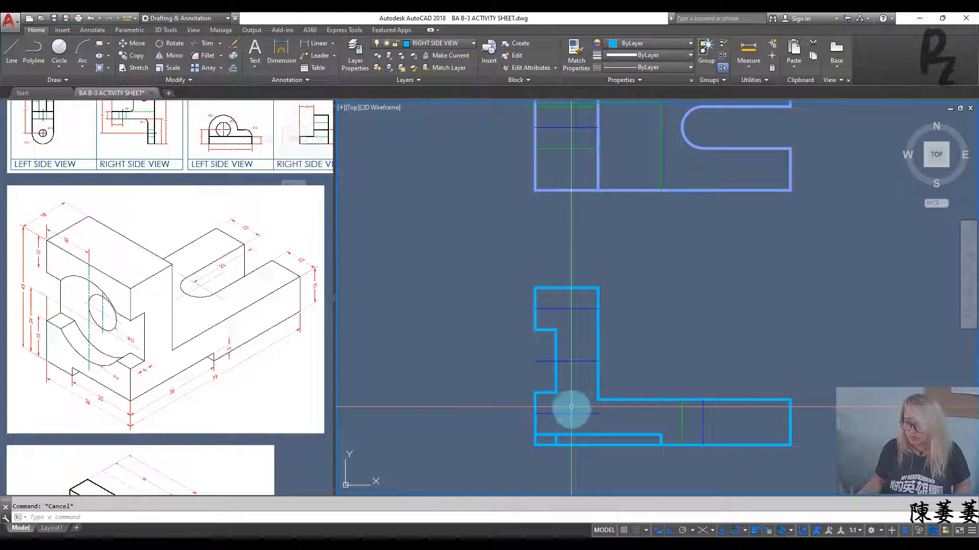
# - Draw short vertical lines from the recess's inner corners to the upper and lower offset lines
pyautogui.rightClick(565, 341)
pyautogui.press('Escape')
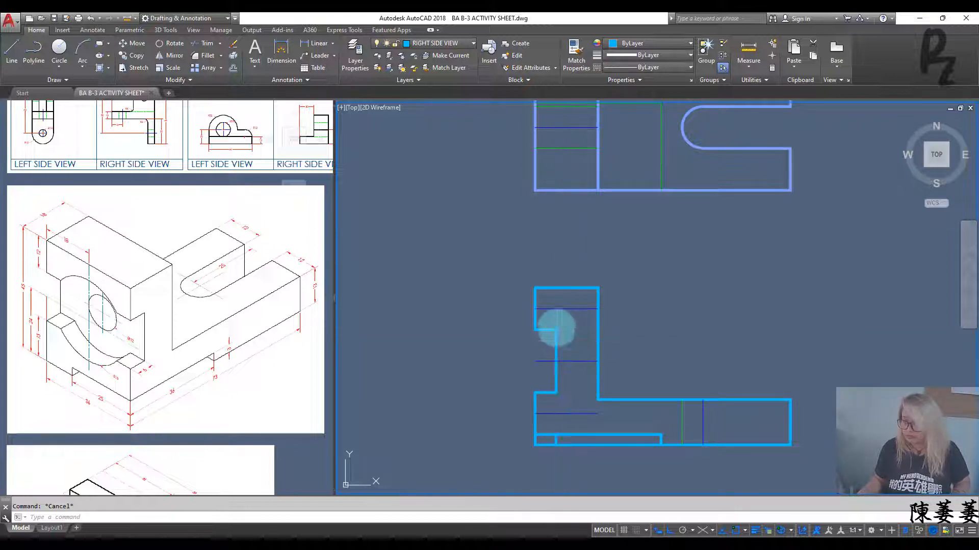
pyautogui.press('l')
pyautogui.press('Return')
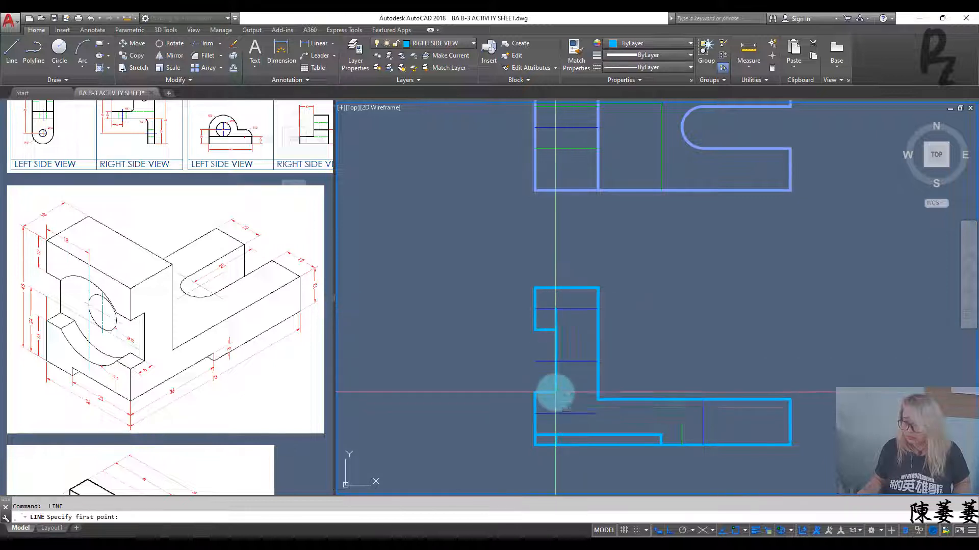
pyautogui.click(556, 392)
pyautogui.click(555, 413)
pyautogui.press('Return')
# - Trim both offset lines at the short verticals, removing the portions toward the upright's inner right edge
pyautogui.write('tr')
pyautogui.press('Return')
pyautogui.click(556, 321)
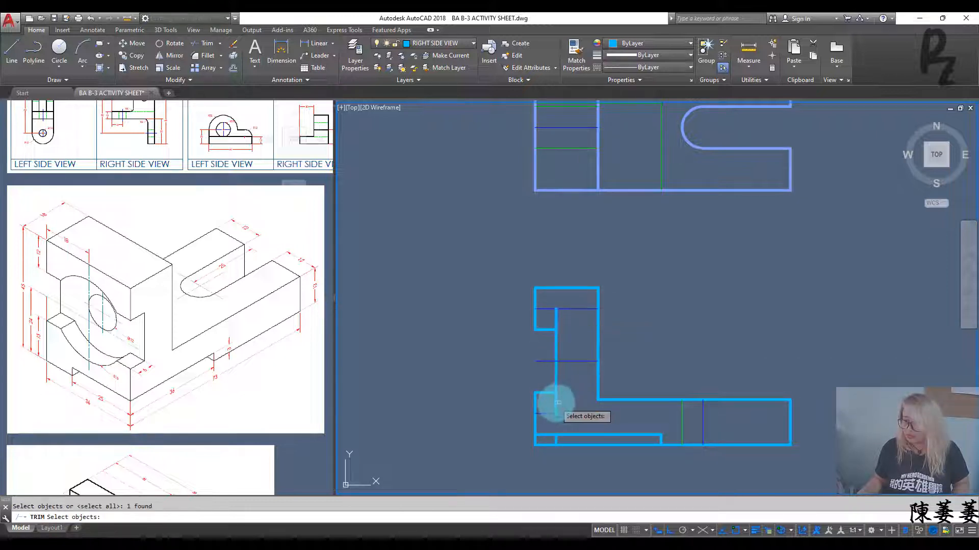
pyautogui.press('Return')
pyautogui.press('Escape')
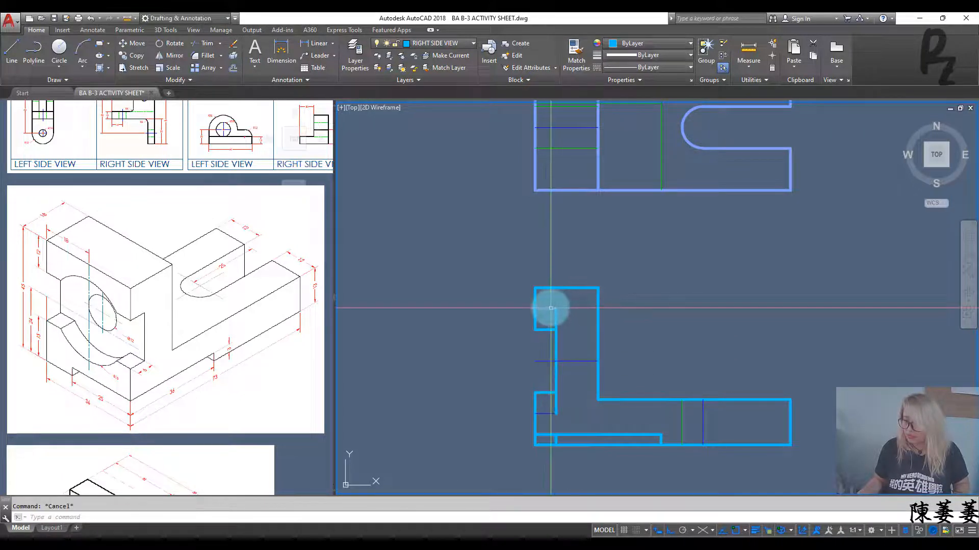
pyautogui.click(551, 308)
pyautogui.click(563, 320)
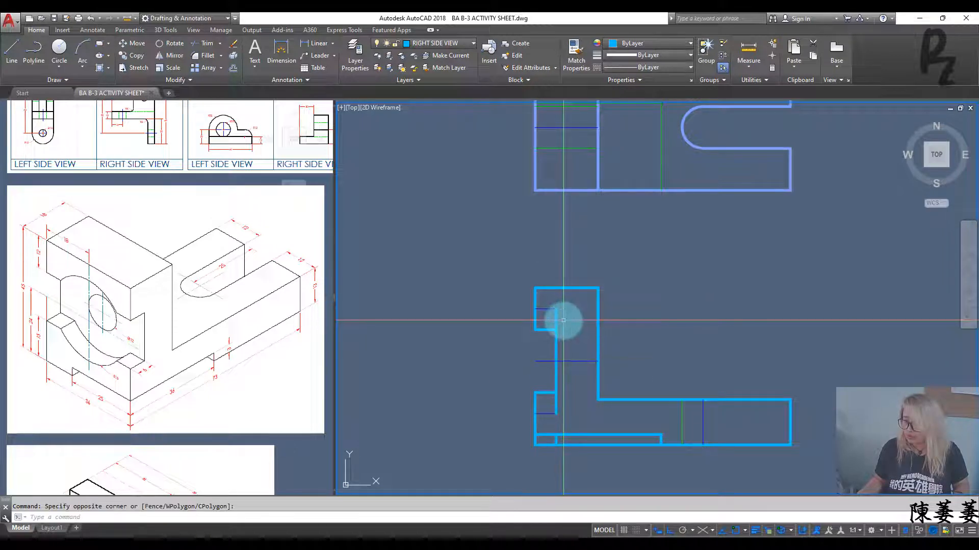
# - Match the two short verticals and two trimmed offset lines beside the recess to the hidden-line properties
pyautogui.click(563, 320)
pyautogui.click(549, 301)
pyautogui.click(564, 397)
pyautogui.click(541, 416)
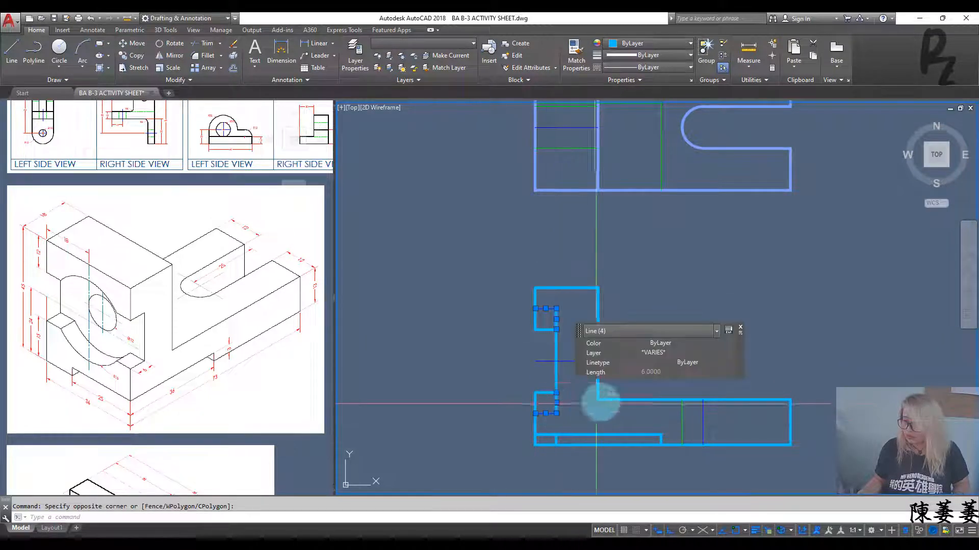
pyautogui.click(661, 353)
pyautogui.click(657, 399)
pyautogui.press('Escape')
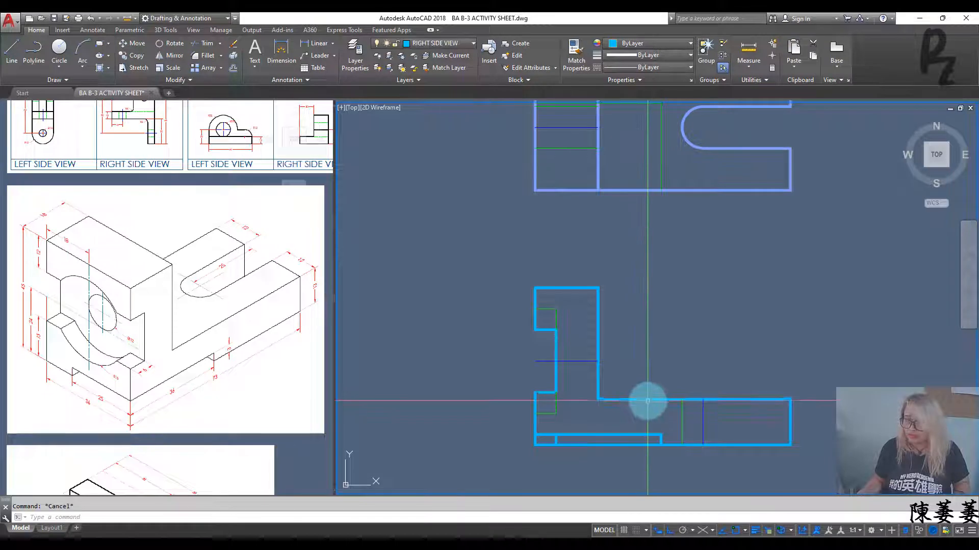
# - Offset the upright's horizontal centreline 6 upward and 6 downward for the hole edges
pyautogui.moveTo(614, 359); pyautogui.dragTo(622, 372, button='middle')
pyautogui.click(597, 383)
pyautogui.click(587, 353)
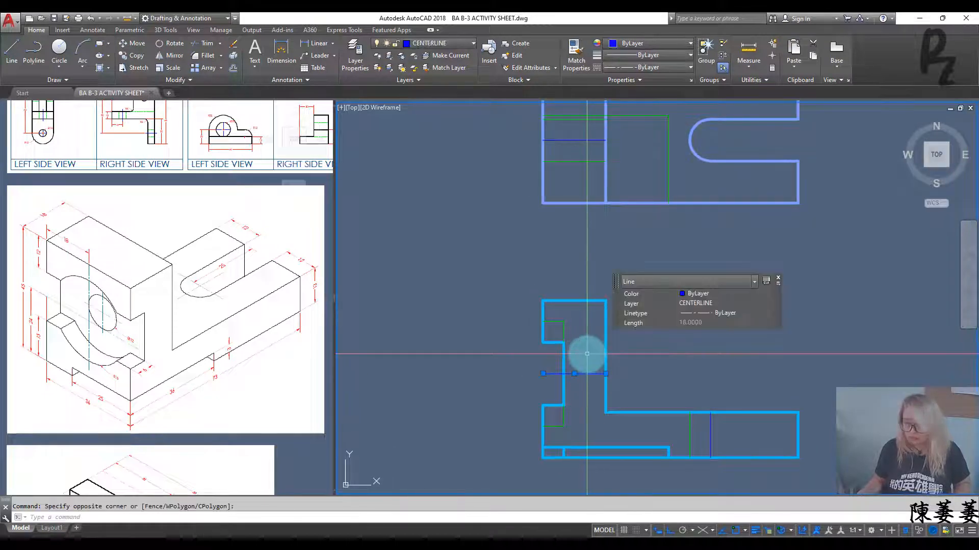
pyautogui.write('o')
pyautogui.press('Return')
pyautogui.write('6')
pyautogui.press('Return')
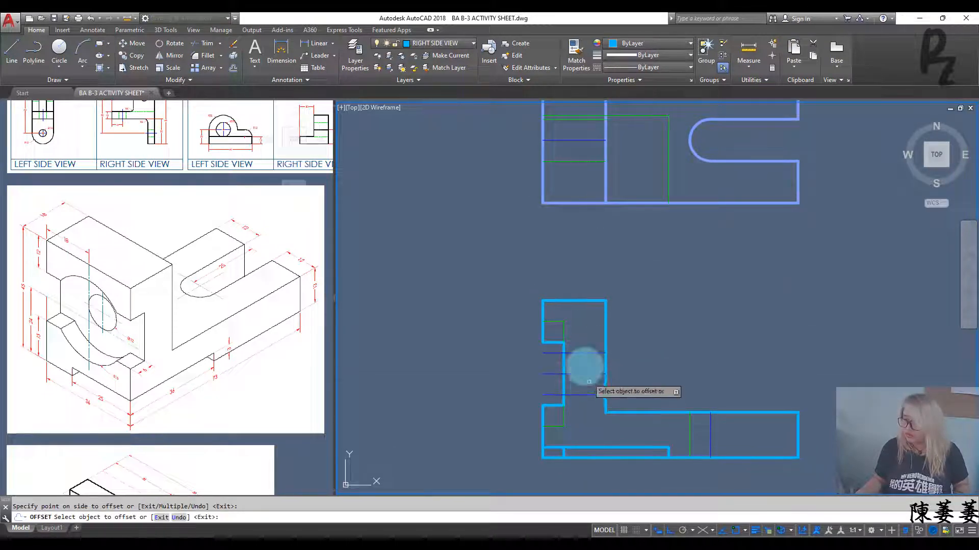
# - Trim the two hole-edge lines where they cross the recess, up to its inner vertical edge
pyautogui.click(554, 383)
pyautogui.press('Escape')
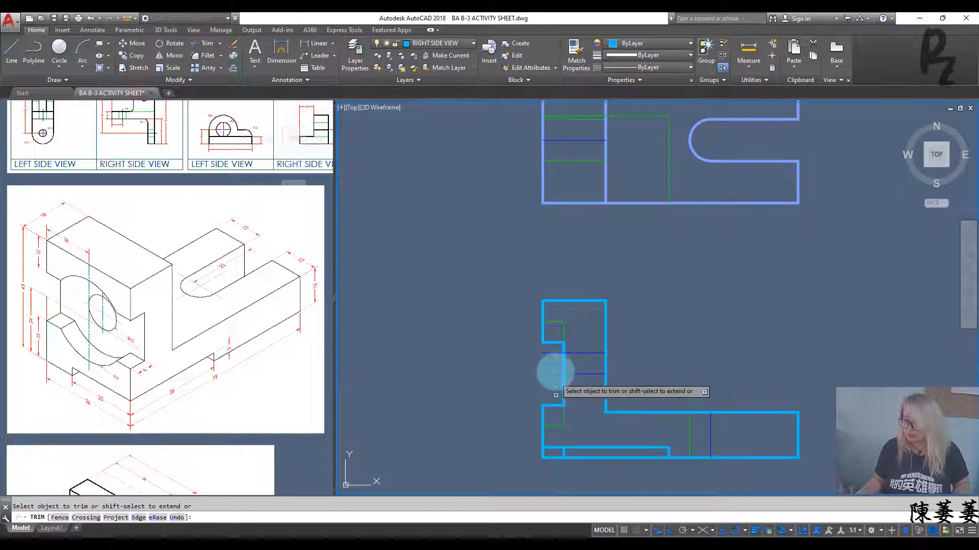
pyautogui.click(542, 358)
pyautogui.press('Escape')
pyautogui.moveTo(571, 412); pyautogui.dragTo(560, 419)
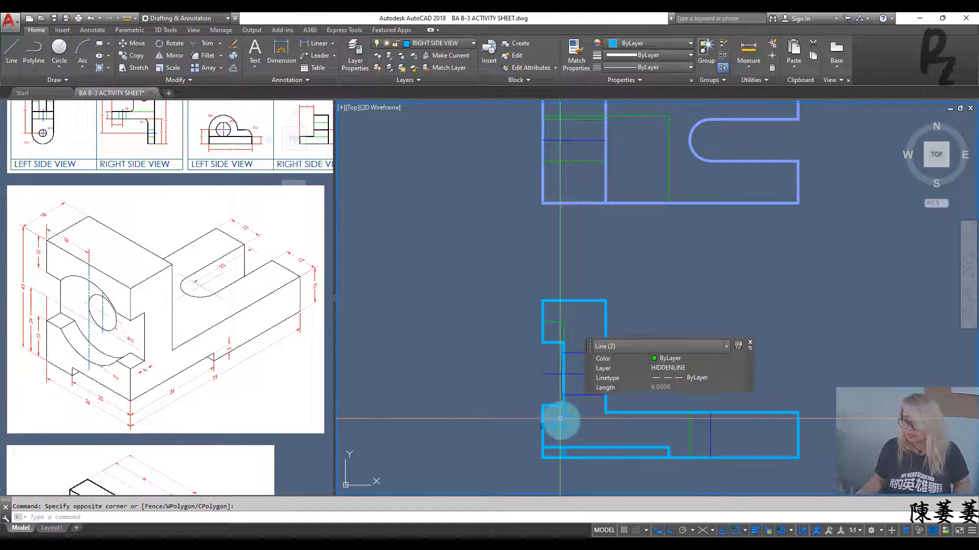
pyautogui.press('Return')
pyautogui.click(584, 411)
pyautogui.press('Escape')
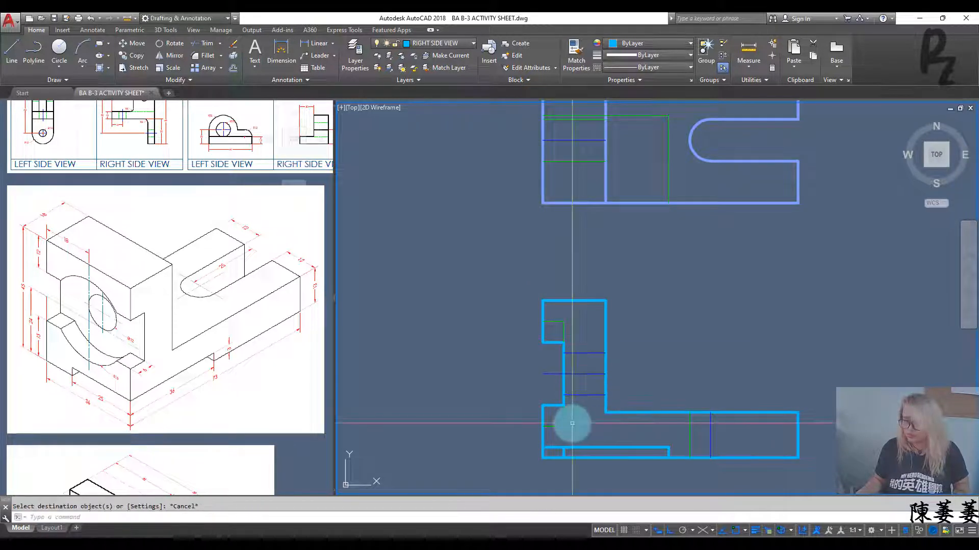
# - Match the two hole-edge lines to the hidden-line properties and erase the short vertical line in the base's bottom notch
pyautogui.write('MA')
pyautogui.press('Return')
pyautogui.click(565, 414)
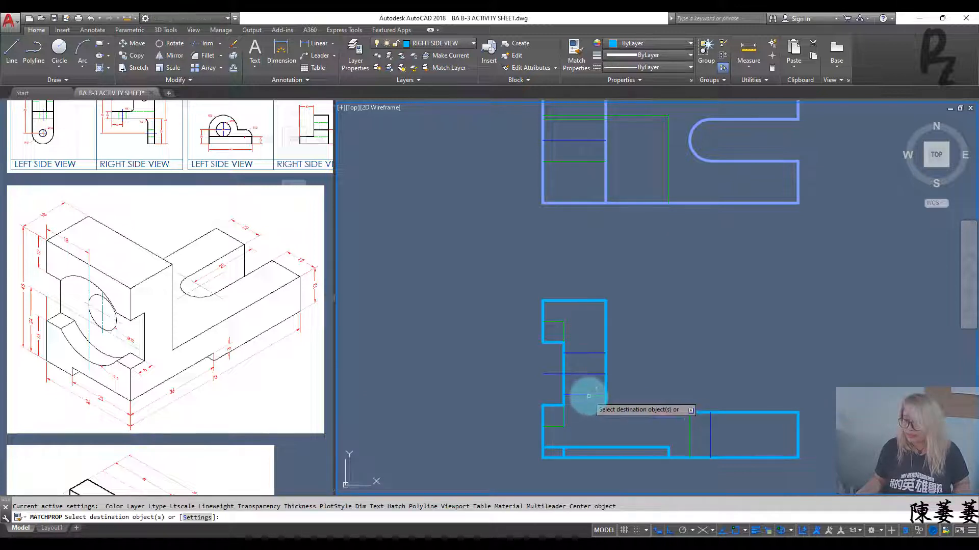
pyautogui.click(588, 396)
pyautogui.click(590, 353)
pyautogui.press('Escape')
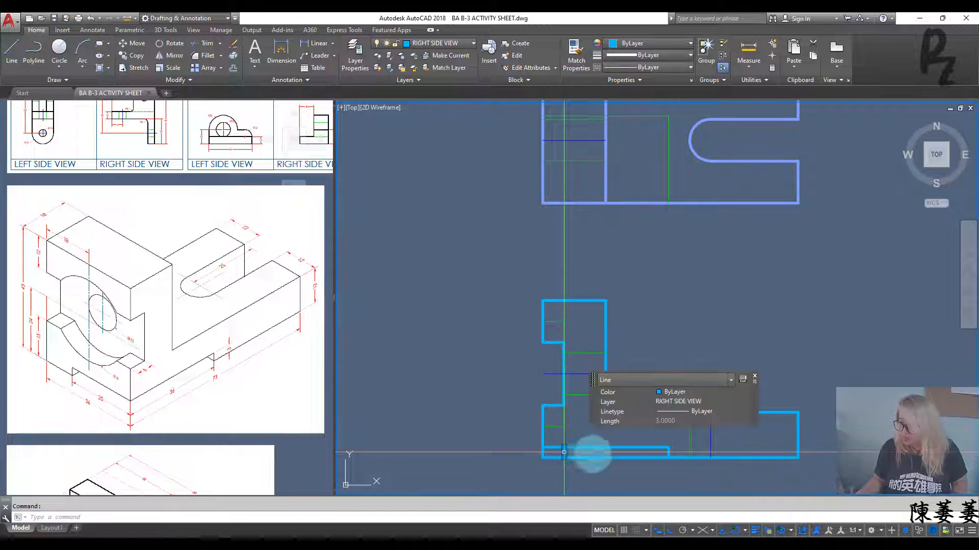
pyautogui.press('Delete')
pyautogui.moveTo(564, 452)
pyautogui.mouseDown(button='middle')
pyautogui.moveTo(594, 428)
pyautogui.moveTo(573, 401)
pyautogui.mouseUp(button='middle')
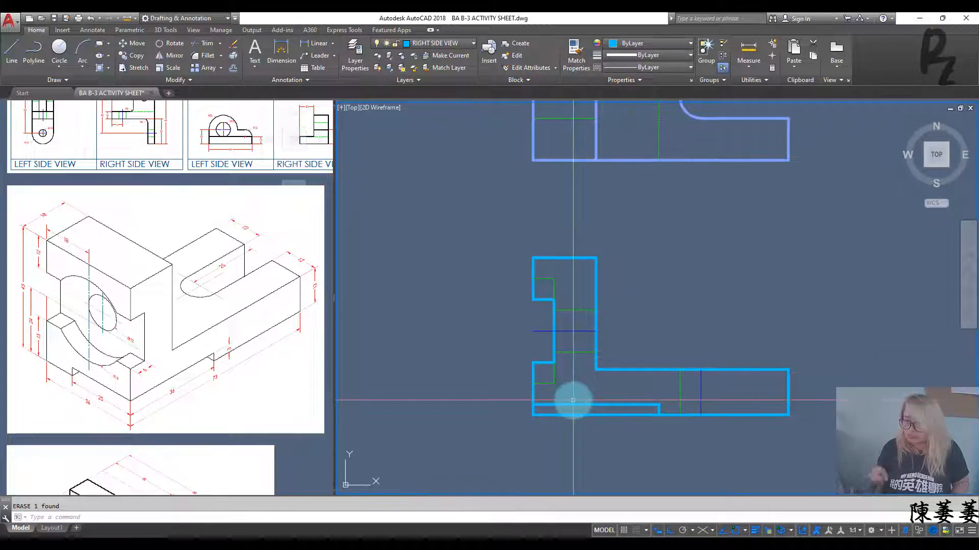
# - On the LEFT SIDE VIEW layer, draw a horizontal line about 41.5 long leftward from the right side view's lower-left corner
pyautogui.scroll(-3, 573, 400)
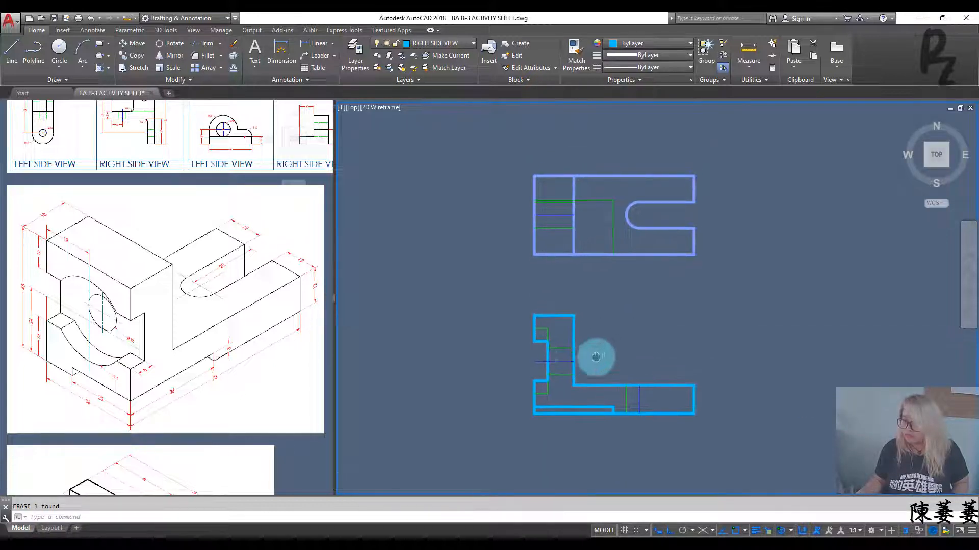
pyautogui.moveTo(564, 343)
pyautogui.mouseDown(button='middle')
pyautogui.moveTo(589, 356)
pyautogui.moveTo(647, 341)
pyautogui.mouseUp(button='middle')
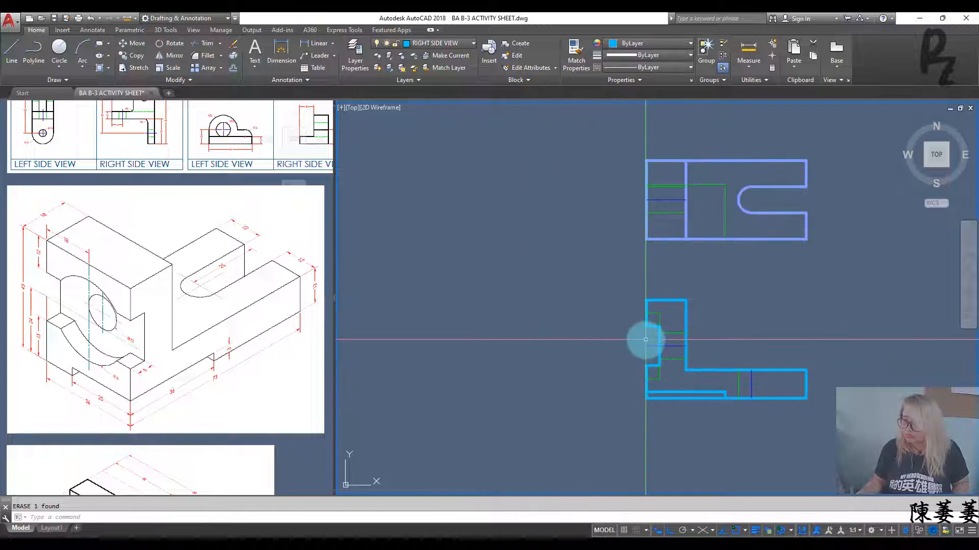
pyautogui.moveTo(572, 347); pyautogui.dragTo(603, 348, button='middle')
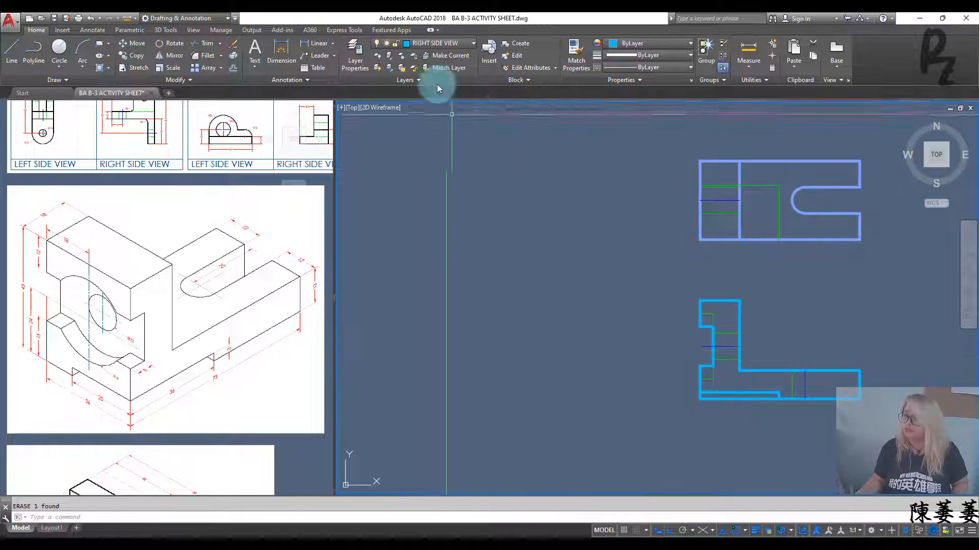
pyautogui.click(438, 44)
pyautogui.click(431, 137)
pyautogui.write('l')
pyautogui.press('Return')
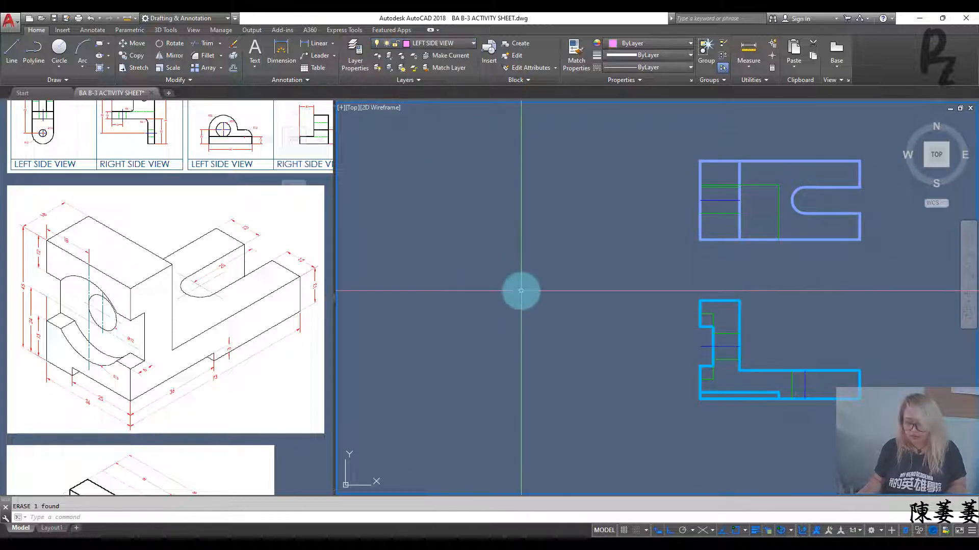
pyautogui.click(700, 398)
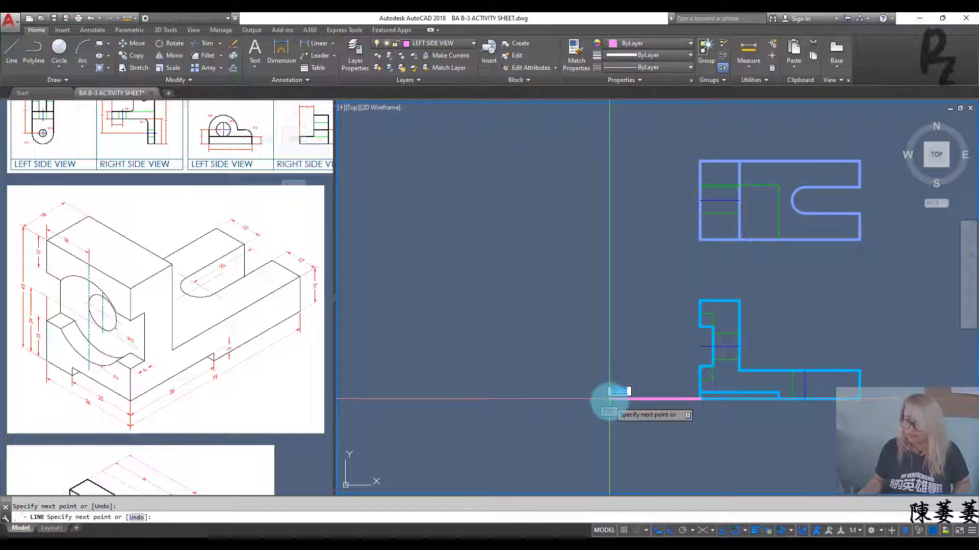
pyautogui.press('Escape')
# - Draw a rectangle 36 long and as tall as the right side view from the spacing line's left end, and erase that line
pyautogui.write('rec')
pyautogui.press('Return')
pyautogui.click(610, 398)
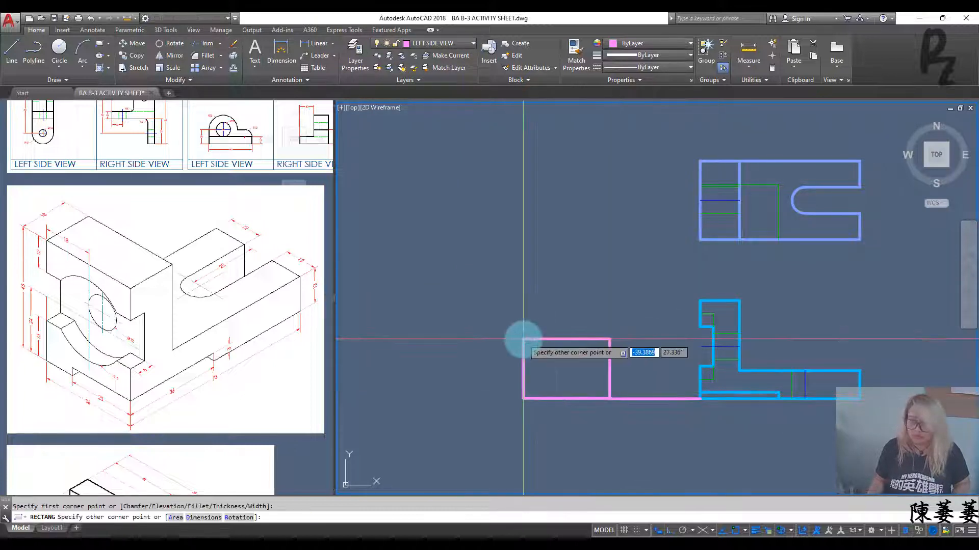
pyautogui.write('d')
pyautogui.press('Return')
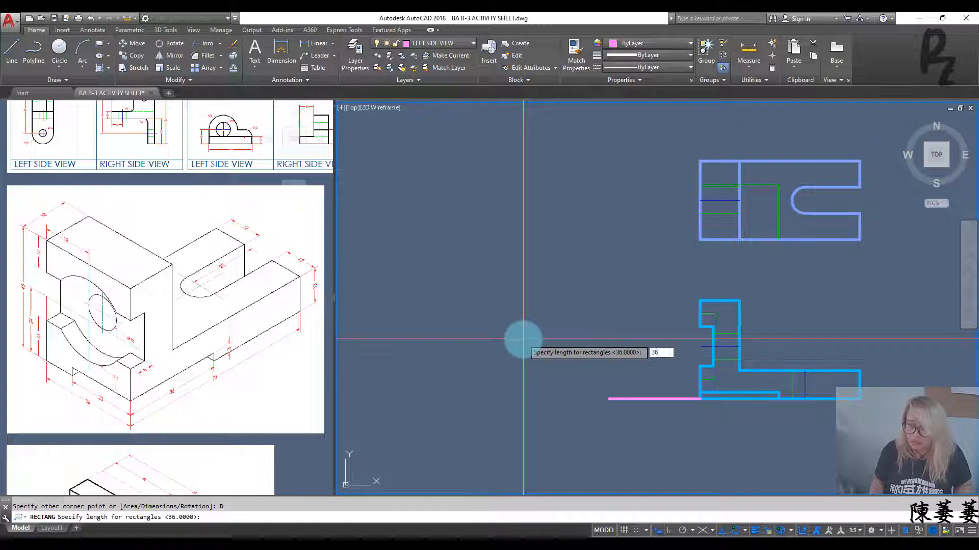
pyautogui.click(523, 340)
pyautogui.click(625, 400)
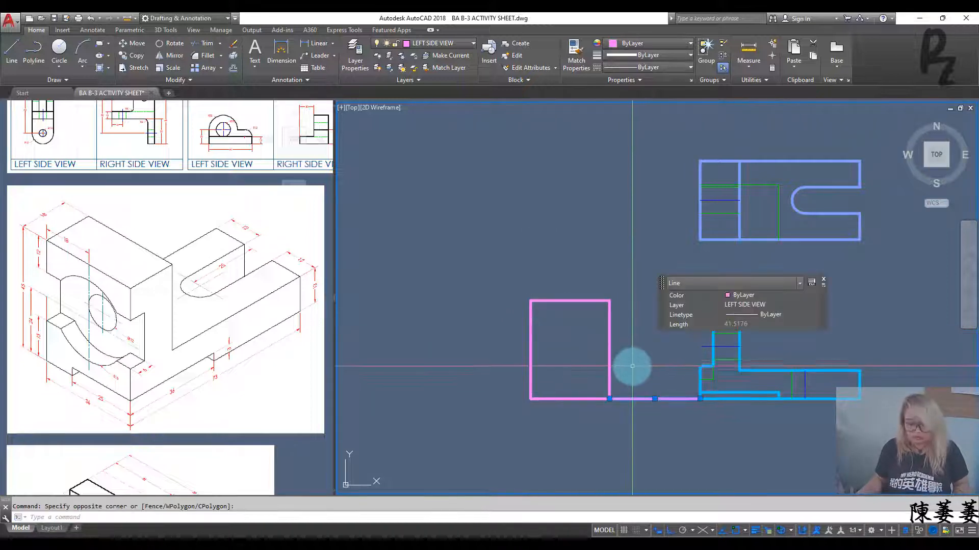
pyautogui.press('Delete')
# - Explode the left side view's rectangle into separate lines
pyautogui.moveTo(559, 338); pyautogui.dragTo(568, 348, button='middle')
pyautogui.scroll(2, 570, 366)
pyautogui.click(587, 443)
pyautogui.click(544, 376)
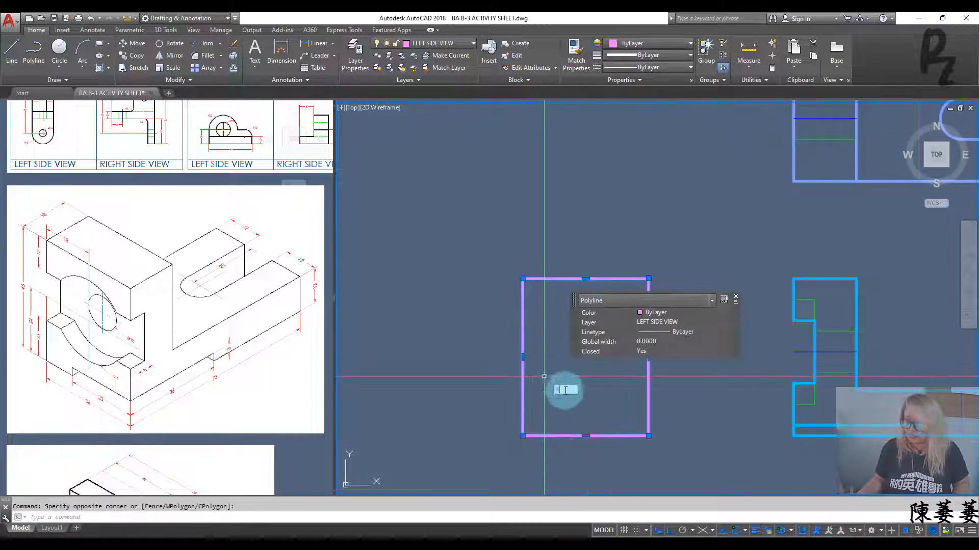
pyautogui.write('x')
pyautogui.press('Return')
# - Offset the rectangle's bottom edge 15 upward using the Through option
pyautogui.write('o')
pyautogui.press('Return')
pyautogui.write('1')
pyautogui.press('Return')
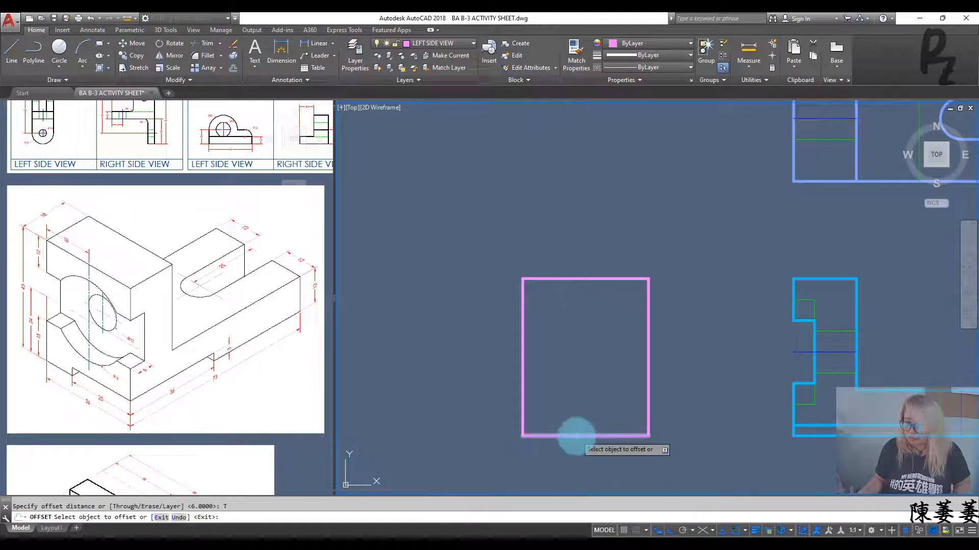
pyautogui.click(570, 436)
pyautogui.write('15')
pyautogui.press('Return')
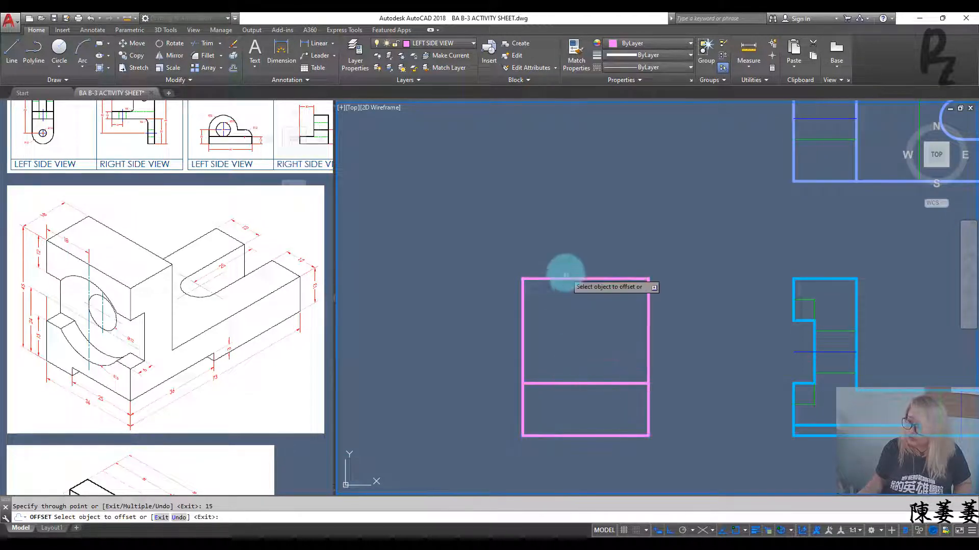
# - Offset the rectangle's top edge 12 downward and its bottom edge 24 upward
pyautogui.click(564, 279)
pyautogui.write('12')
pyautogui.press('Return')
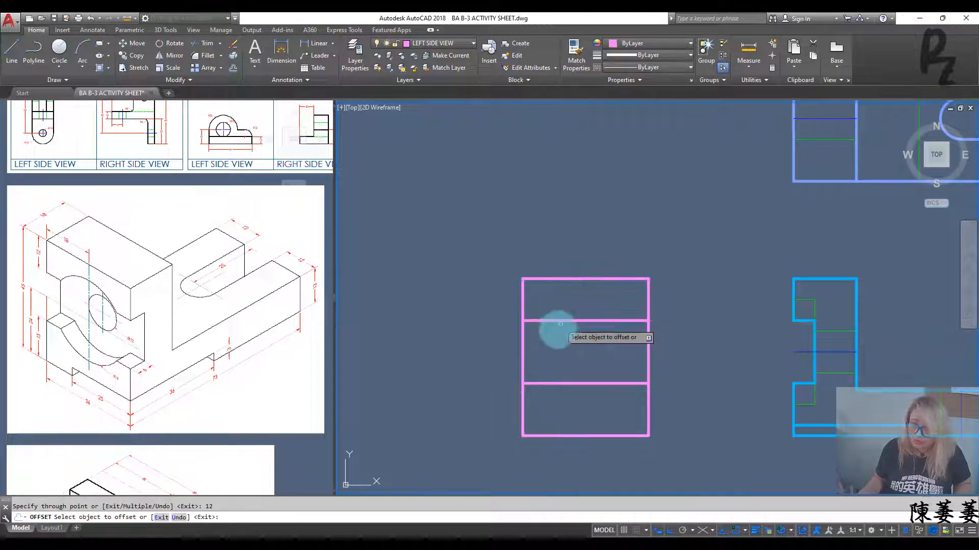
pyautogui.click(564, 435)
pyautogui.write('24')
pyautogui.press('Return')
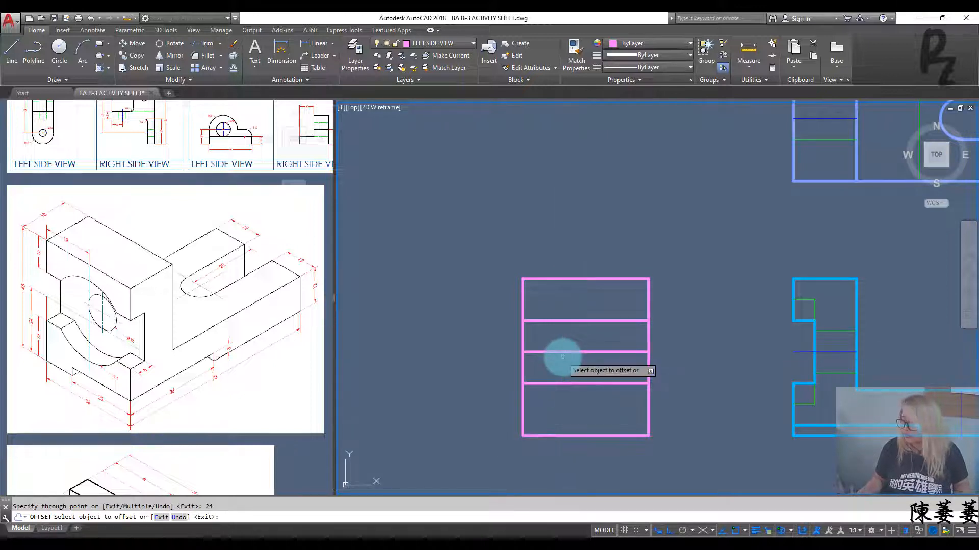
pyautogui.press('Escape')
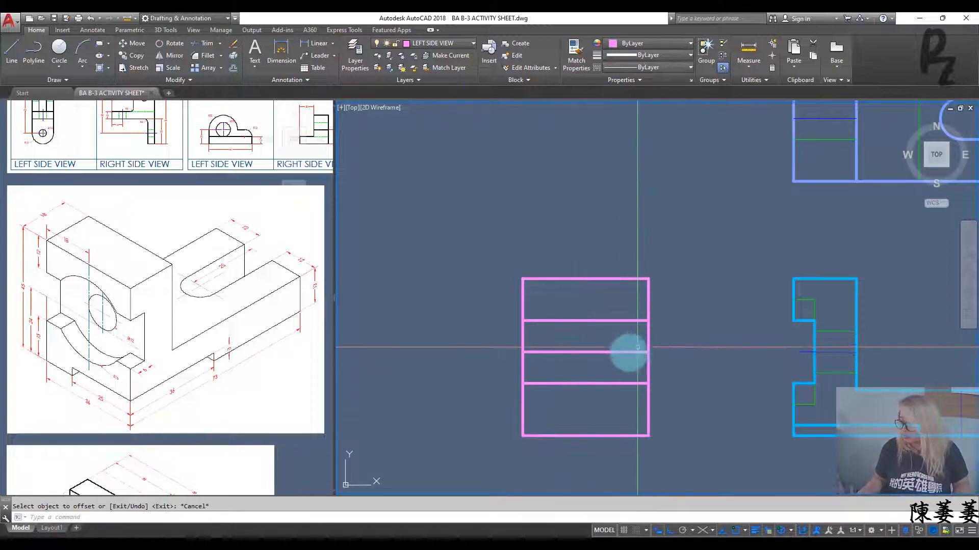
# - Draw a circle of radius 16 centred on the midpoint of the left side view's middle horizontal line
pyautogui.write('c')
pyautogui.press('Return')
pyautogui.click(581, 351)
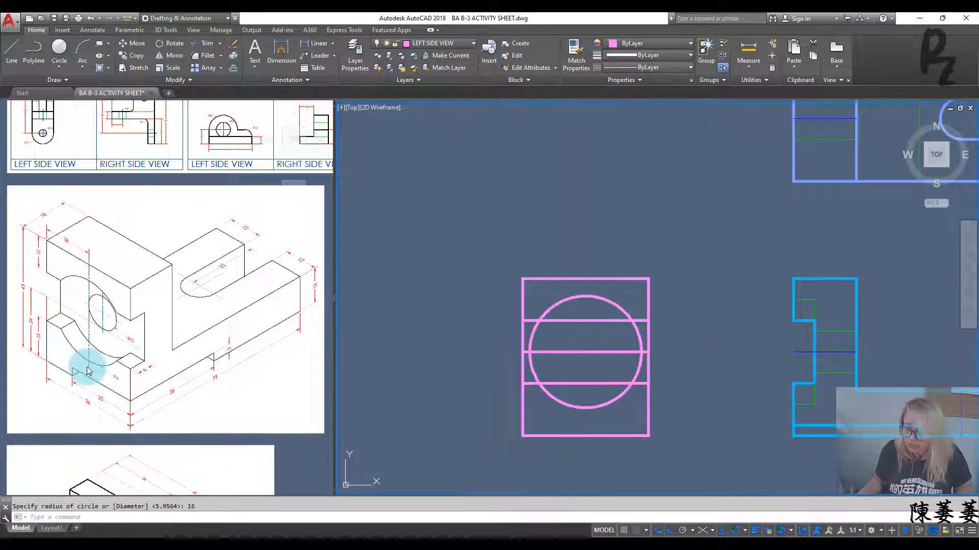
# - Check the arc's size in the isometric and right side view, and set the left side view circle's radius to 15
pyautogui.click(122, 372)
pyautogui.scroll(6, 123, 373)
pyautogui.scroll(-4, 113, 380)
pyautogui.click(762, 396)
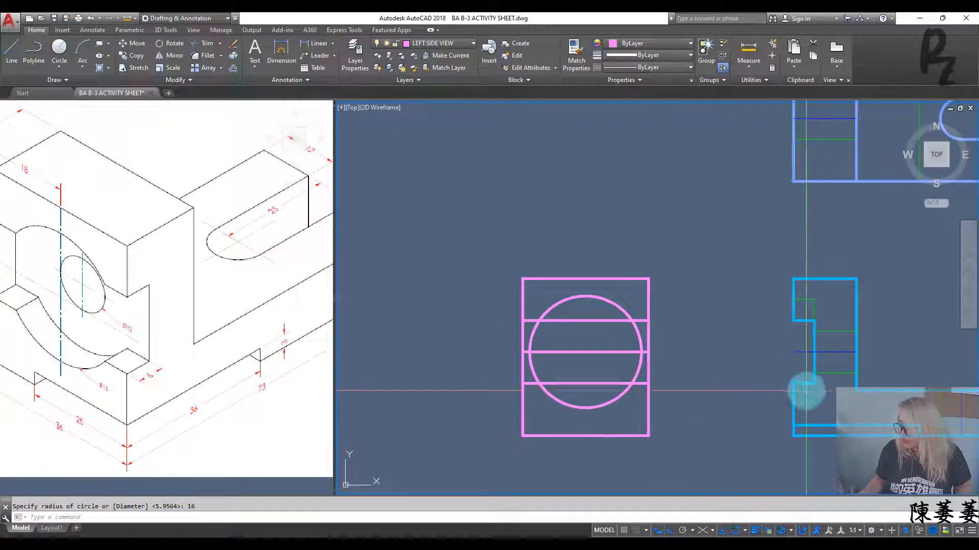
pyautogui.write('DI')
pyautogui.press('Return')
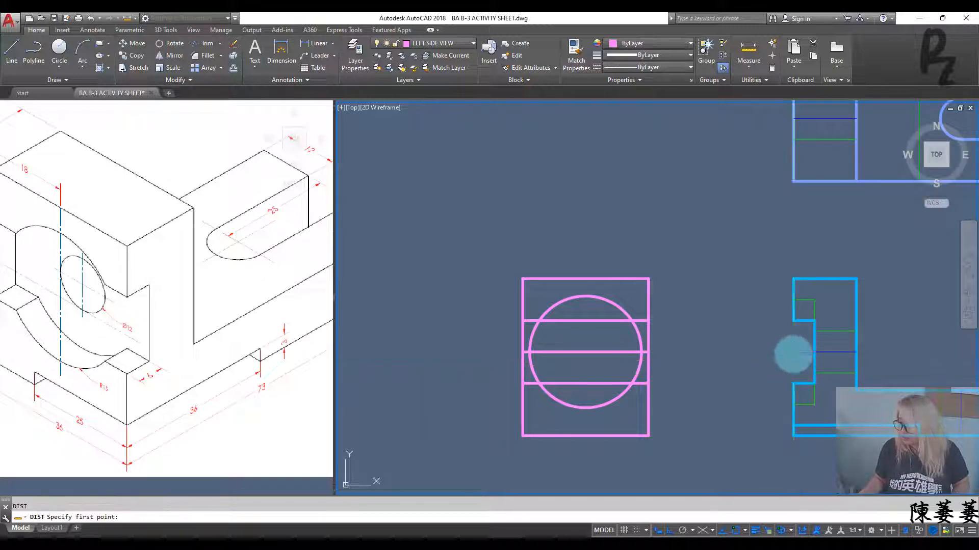
pyautogui.click(793, 377)
pyautogui.press('Escape')
pyautogui.click(638, 372)
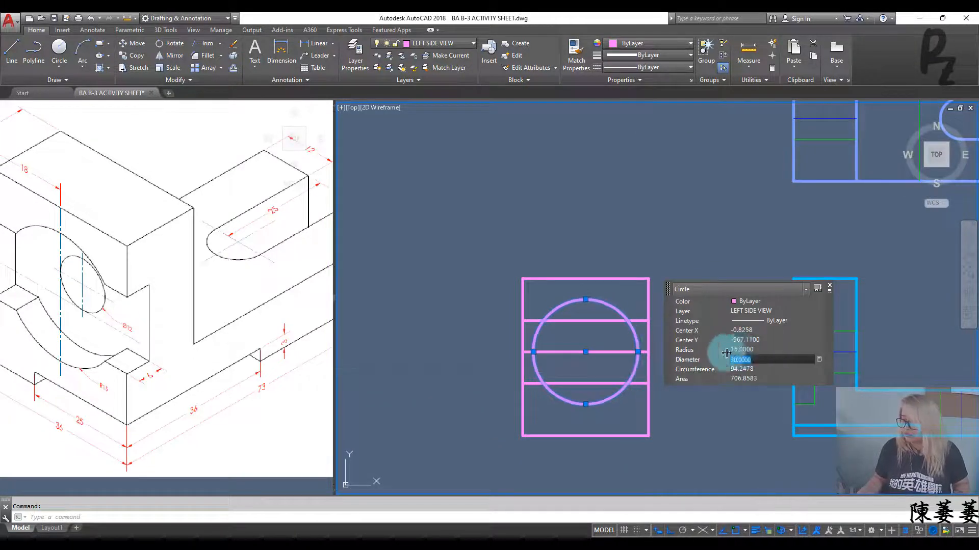
pyautogui.press('Escape')
# - Trim away both sides of the circle between the left side view's upper and lower inner horizontal lines
pyautogui.moveTo(548, 338); pyautogui.dragTo(573, 339, button='middle')
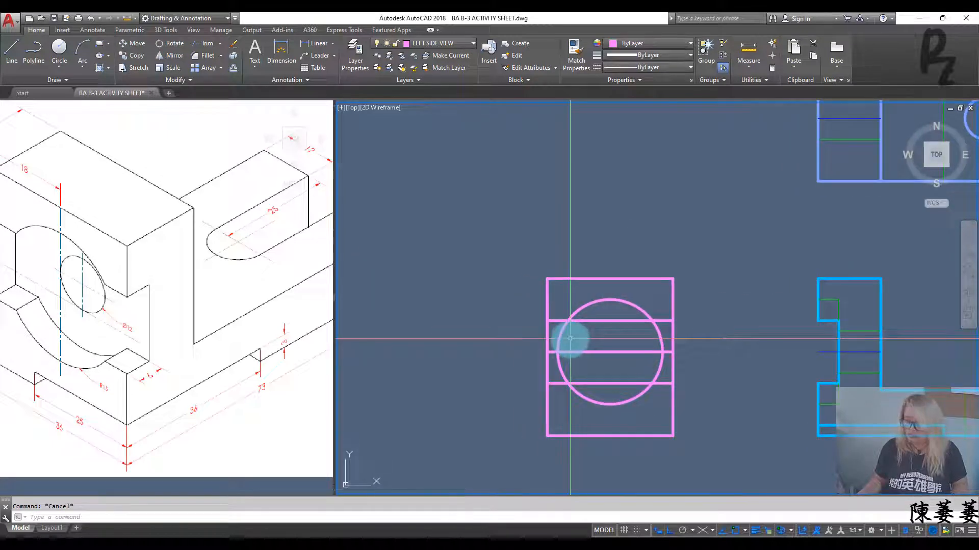
pyautogui.write('tr')
pyautogui.press('Return')
pyautogui.press('Return')
pyautogui.click(559, 332)
pyautogui.click(561, 365)
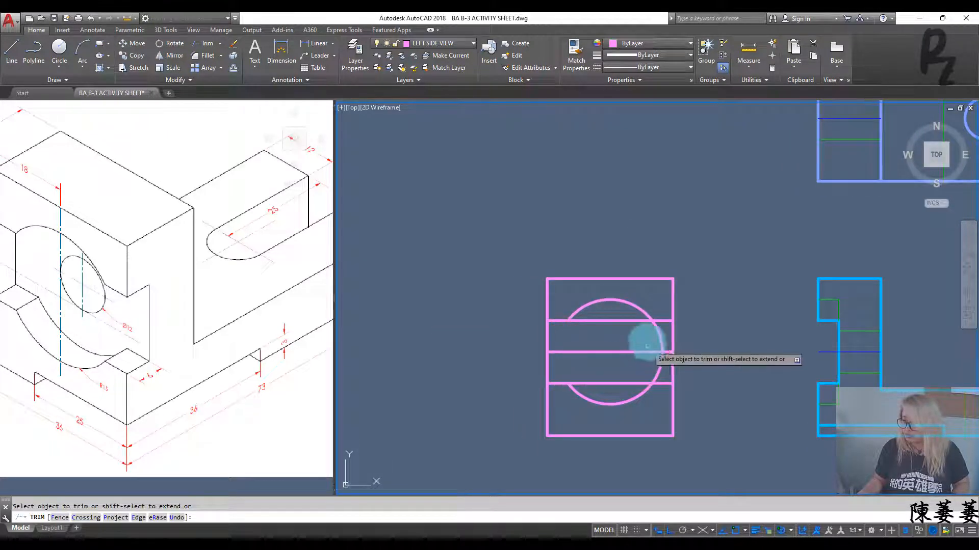
pyautogui.click(660, 335)
pyautogui.click(661, 361)
pyautogui.press('Escape')
# - Draw a circle of diameter 12 centred on the midpoint of the left side view's middle horizontal line
pyautogui.write('c')
pyautogui.press('Return')
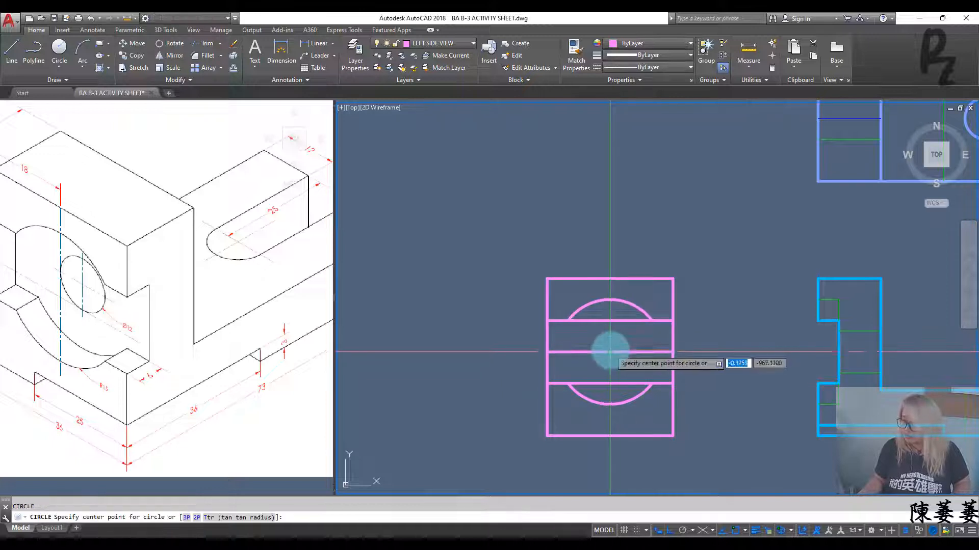
pyautogui.click(610, 351)
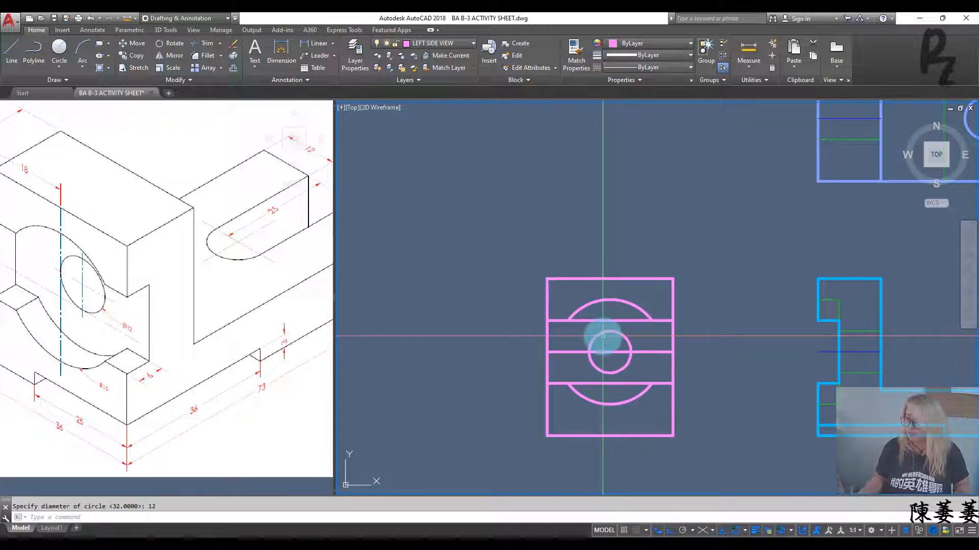
# - Erase the middle horizontal line running through the small circle
pyautogui.click(609, 345)
pyautogui.click(607, 355)
pyautogui.write('e')
pyautogui.press('Return')
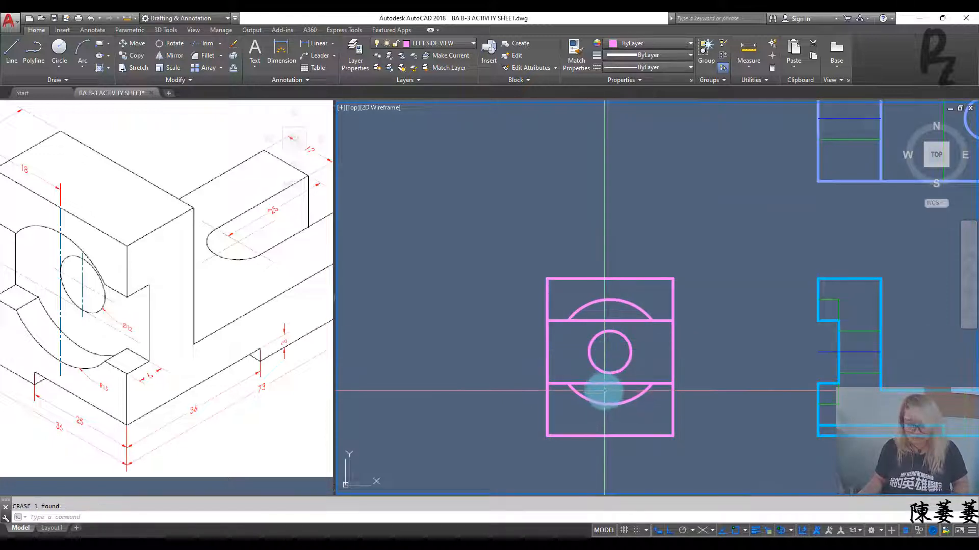
# - Trim the portions of the two inner horizontal lines that lie between the ends of the upper and lower arcs
pyautogui.rightClick(601, 388)
pyautogui.click(601, 389)
pyautogui.click(593, 377)
pyautogui.click(594, 325)
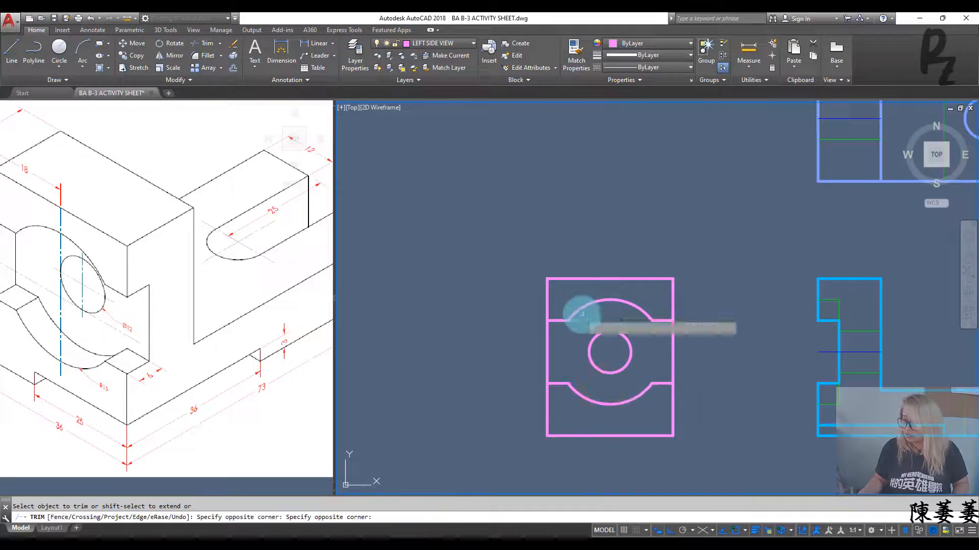
pyautogui.click(584, 315)
pyautogui.press('Escape')
# - Copy the whole left side view straight up, placing the copy beside the top view
pyautogui.scroll(-4, 626, 318)
pyautogui.click(563, 275)
pyautogui.click(654, 378)
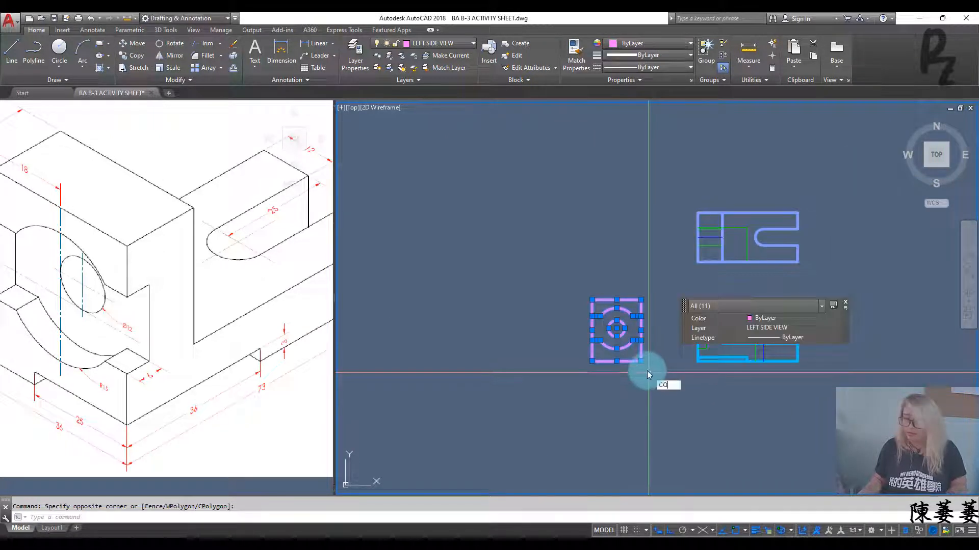
pyautogui.write('co')
pyautogui.press('Return')
pyautogui.click(637, 298)
pyautogui.click(618, 204)
pyautogui.press('Escape')
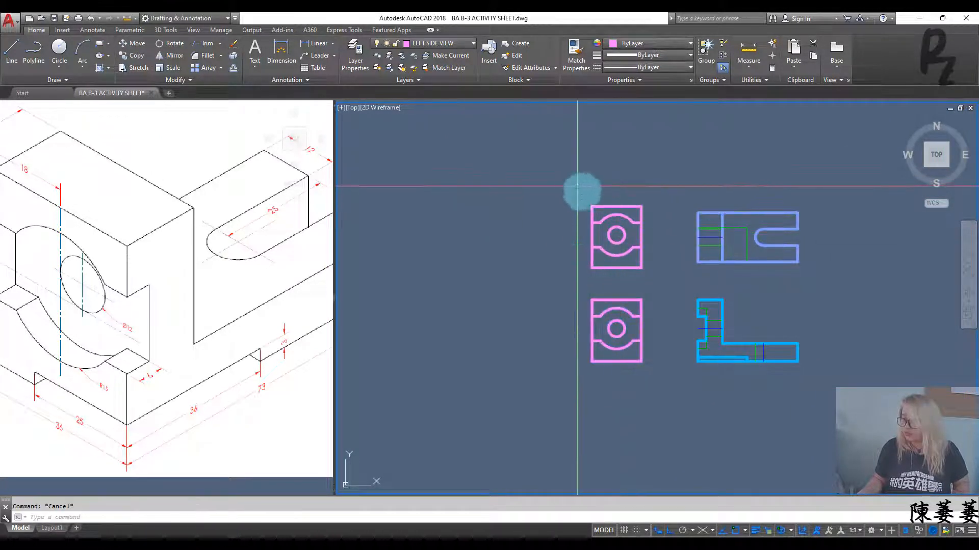
# - Rotate the copied left side view 90° clockwise about its upper-right corner
pyautogui.click(578, 186)
pyautogui.click(655, 275)
pyautogui.write('ro')
pyautogui.press('Return')
pyautogui.click(641, 206)
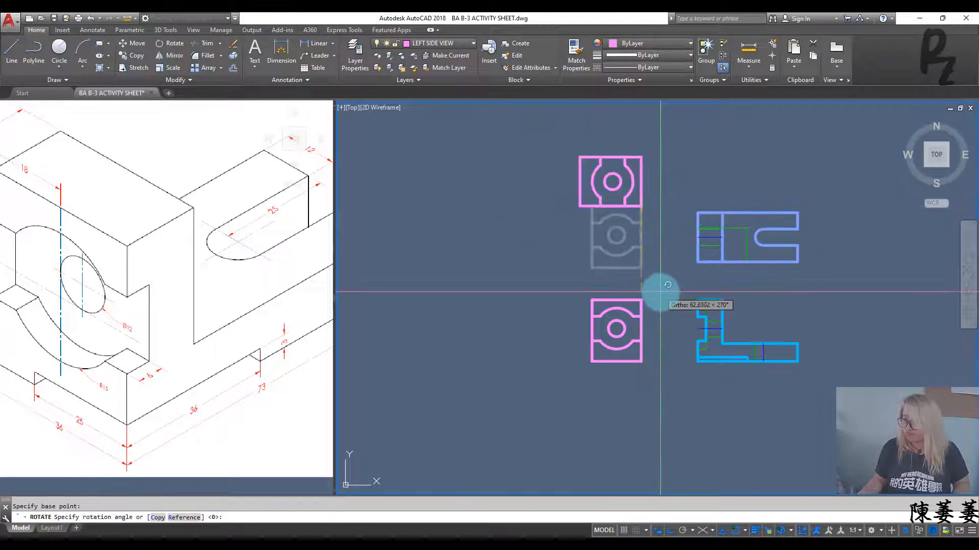
pyautogui.click(659, 292)
pyautogui.press('Escape')
# - Draw a short horizontal line leftward from the top view's lower-left corner
pyautogui.write('l')
pyautogui.press('Return')
pyautogui.click(696, 263)
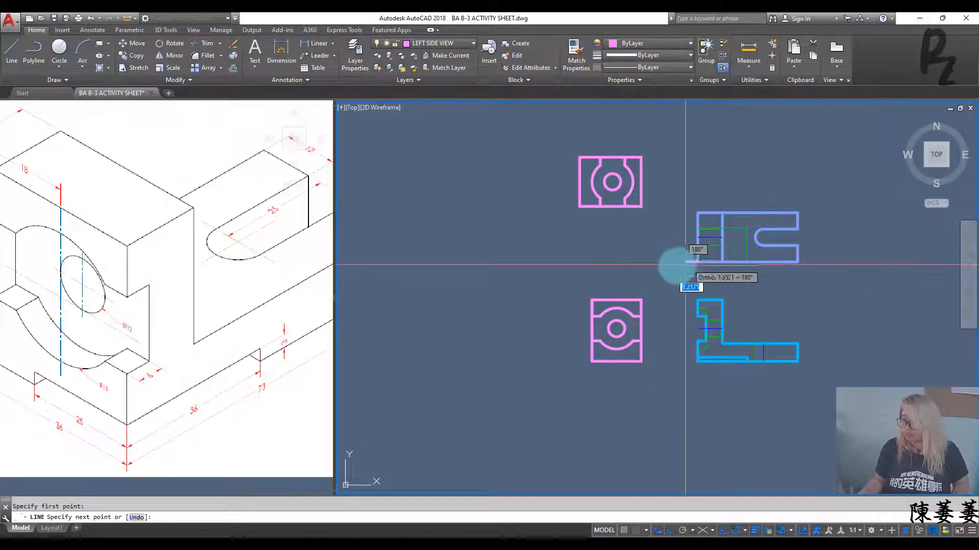
pyautogui.click(677, 263)
pyautogui.press('Escape')
# - Move the rotated copy by its lower-right corner onto the free end of the short horizontal line
pyautogui.click(562, 141)
pyautogui.click(648, 217)
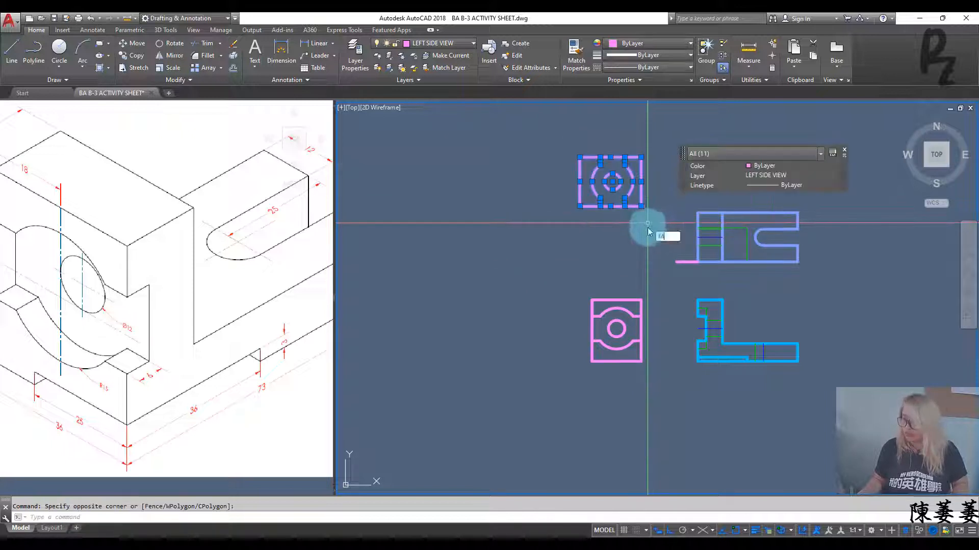
pyautogui.write('m')
pyautogui.press('Return')
pyautogui.click(641, 207)
pyautogui.click(676, 263)
pyautogui.press('Escape')
# - Draw horizontal projection lines from the rotated copy's two right arc ends to the top view's inner vertical edge
pyautogui.scroll(4, 683, 260)
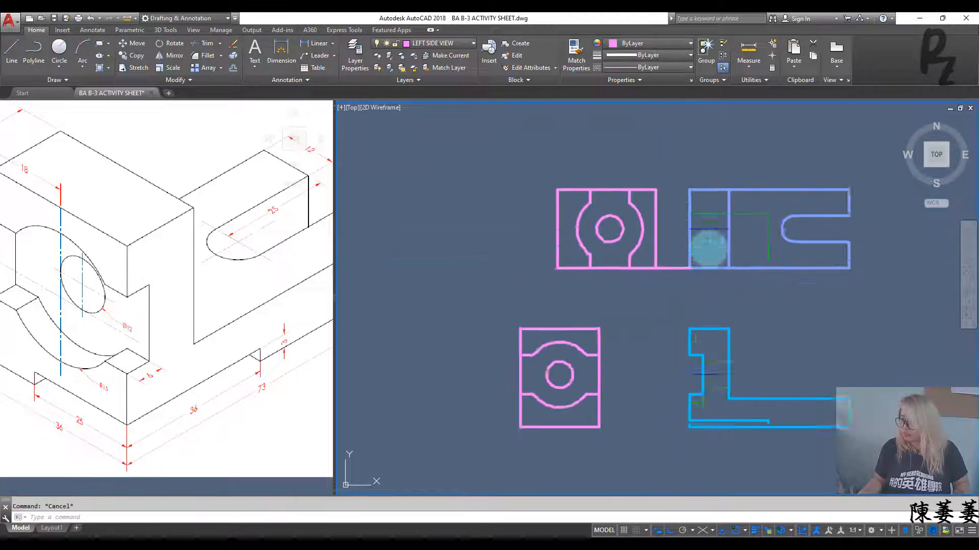
pyautogui.moveTo(686, 257); pyautogui.dragTo(648, 263, button='middle')
pyautogui.scroll(2, 641, 264)
pyautogui.write('l')
pyautogui.press('Return')
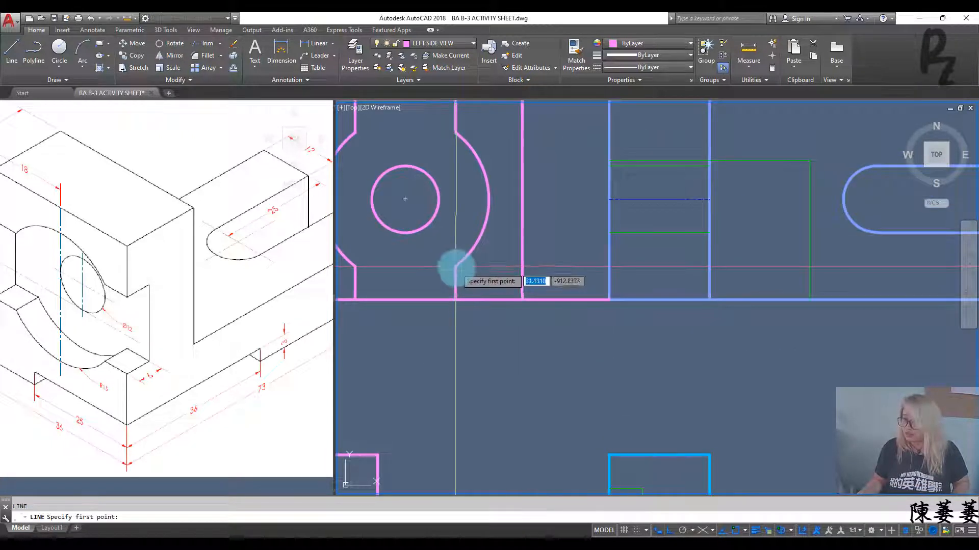
pyautogui.click(455, 266)
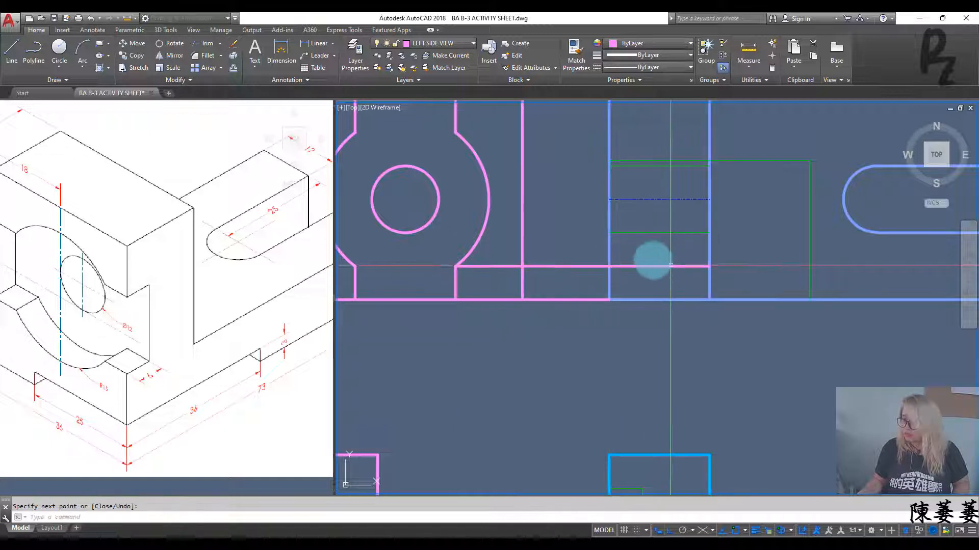
pyautogui.moveTo(653, 259); pyautogui.dragTo(674, 374, button='middle')
pyautogui.press('Return')
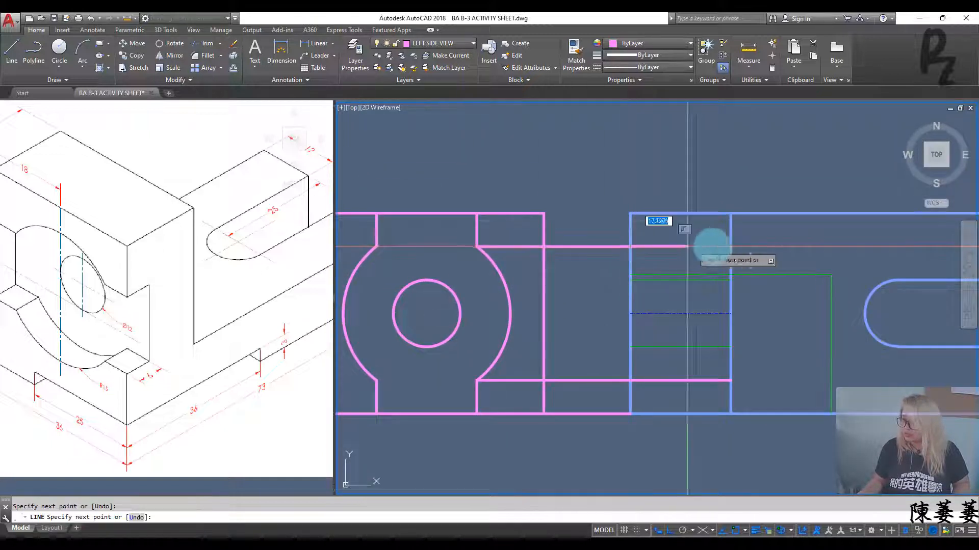
# - Project a vertical line up from the right side view's notch corner through the top view, and trim the projection lines to their intersections
pyautogui.moveTo(605, 340); pyautogui.dragTo(625, 273, button='middle')
pyautogui.scroll(-2, 625, 272)
pyautogui.moveTo(627, 314); pyautogui.dragTo(632, 223, button='middle')
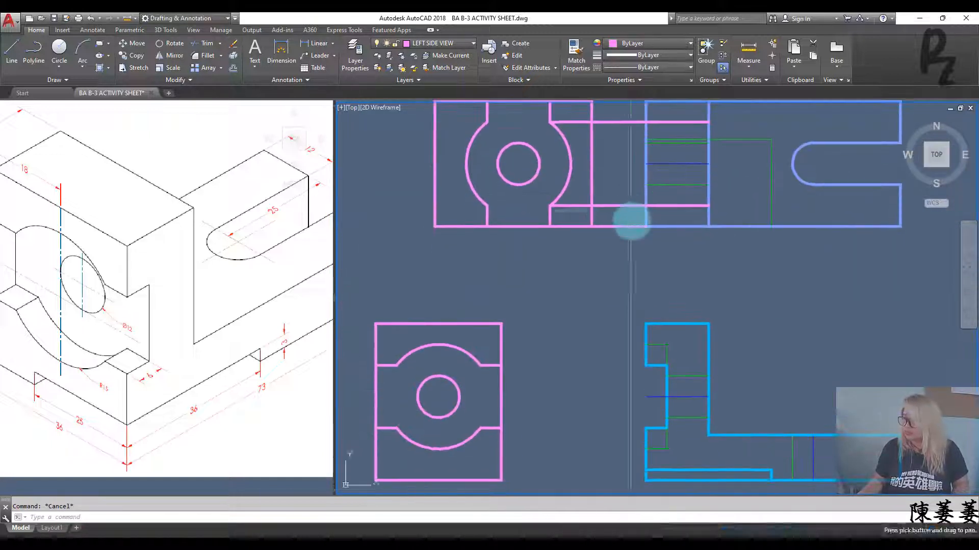
pyautogui.scroll(-2, 632, 223)
pyautogui.moveTo(647, 190); pyautogui.dragTo(641, 251, button='middle')
pyautogui.scroll(3, 640, 252)
pyautogui.scroll(-3, 640, 249)
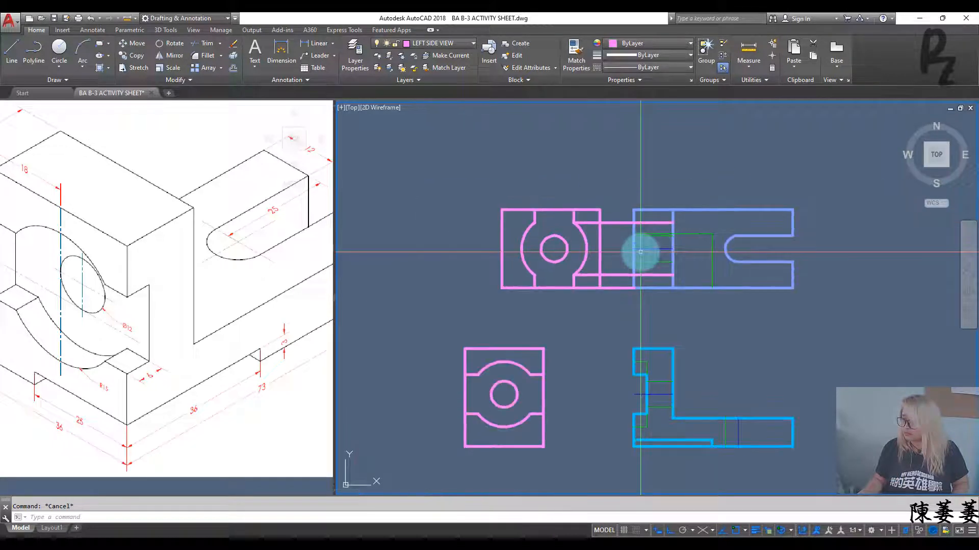
pyautogui.scroll(3, 653, 248)
pyautogui.scroll(-1, 647, 255)
pyautogui.moveTo(632, 313); pyautogui.dragTo(618, 264, button='middle')
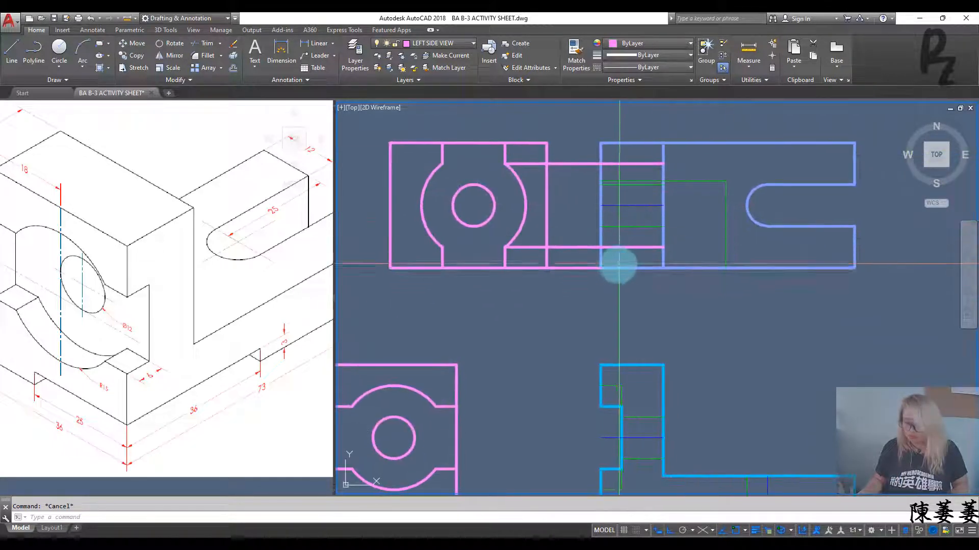
pyautogui.write('l')
pyautogui.press('Return')
pyautogui.click(621, 407)
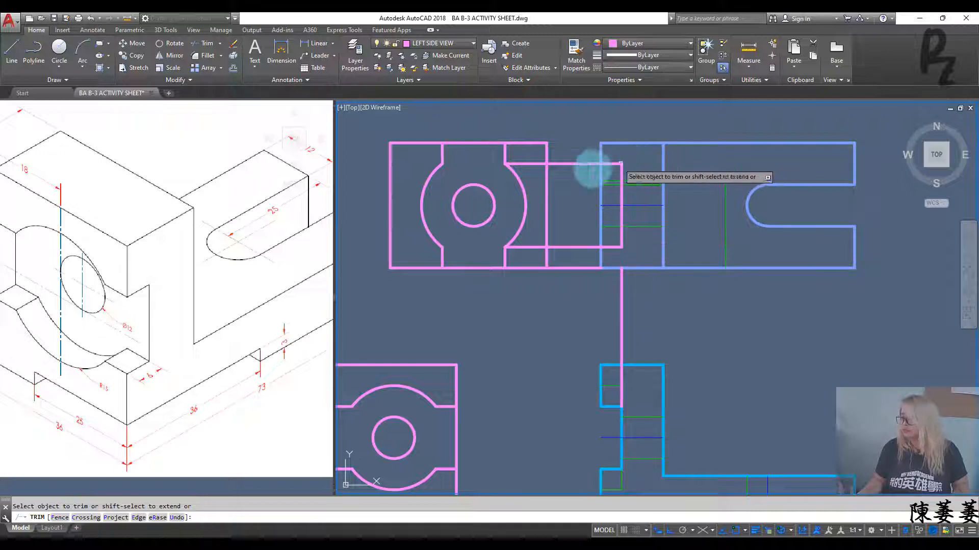
pyautogui.press('Escape')
# - Erase the leftover horizontal construction lines between the rotated copy and the top view
pyautogui.click(586, 272)
pyautogui.click(571, 148)
pyautogui.press('Delete')
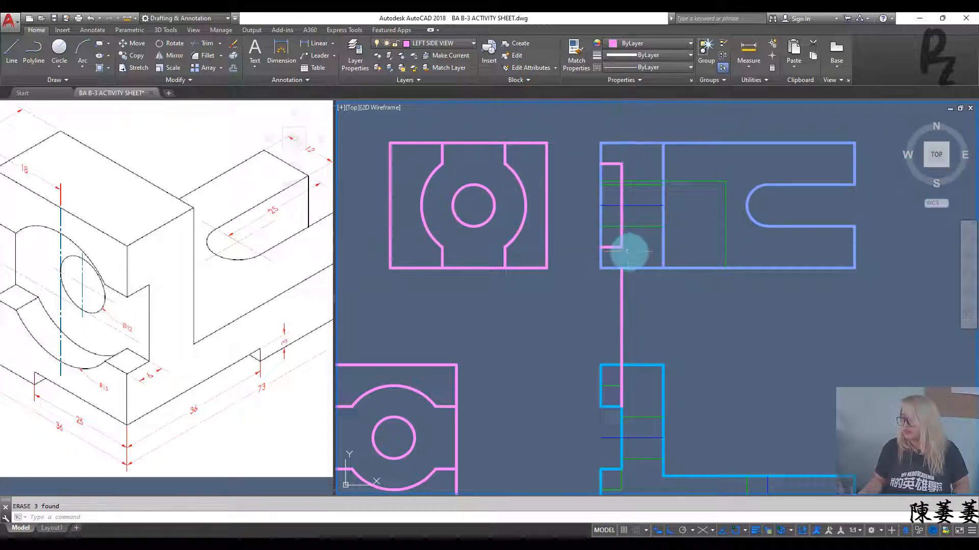
# - Assign the three projected notch lines inside the top view to the HIDDENLINE layer
pyautogui.click(628, 251)
pyautogui.click(619, 178)
pyautogui.click(617, 165)
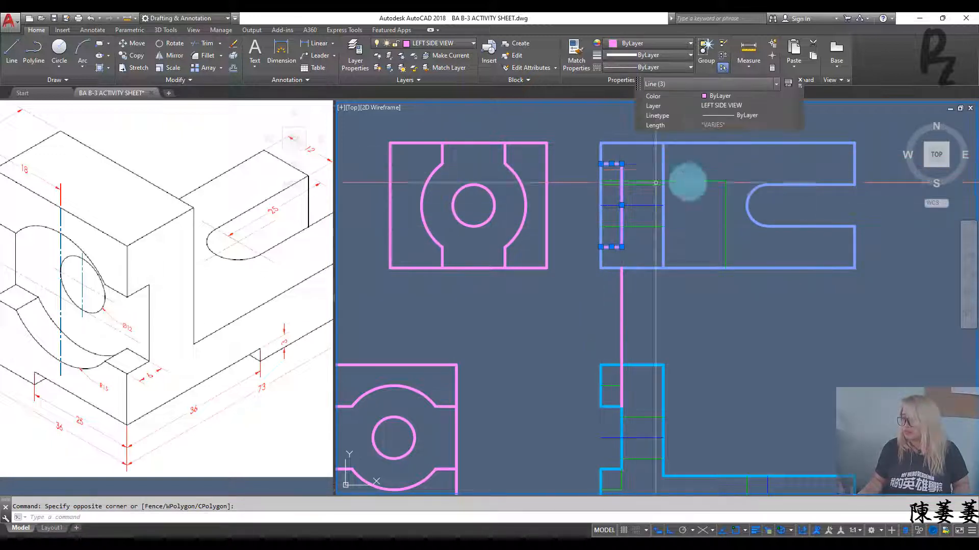
pyautogui.click(734, 105)
pyautogui.click(718, 152)
pyautogui.press('Escape')
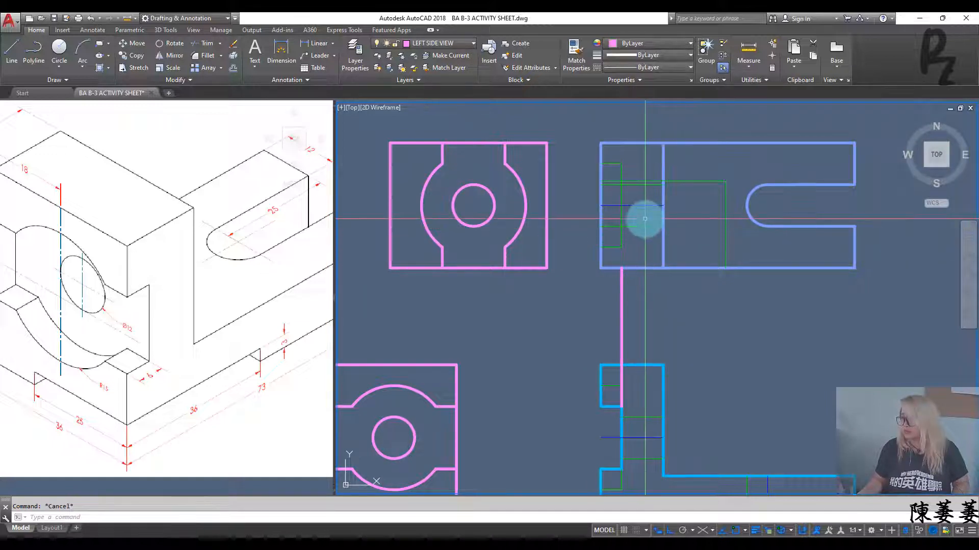
# - Erase the vertical projection line between the top view and the right side view
pyautogui.scroll(-2, 642, 218)
pyautogui.scroll(5, 649, 221)
pyautogui.scroll(-2, 646, 219)
pyautogui.scroll(2, 632, 175)
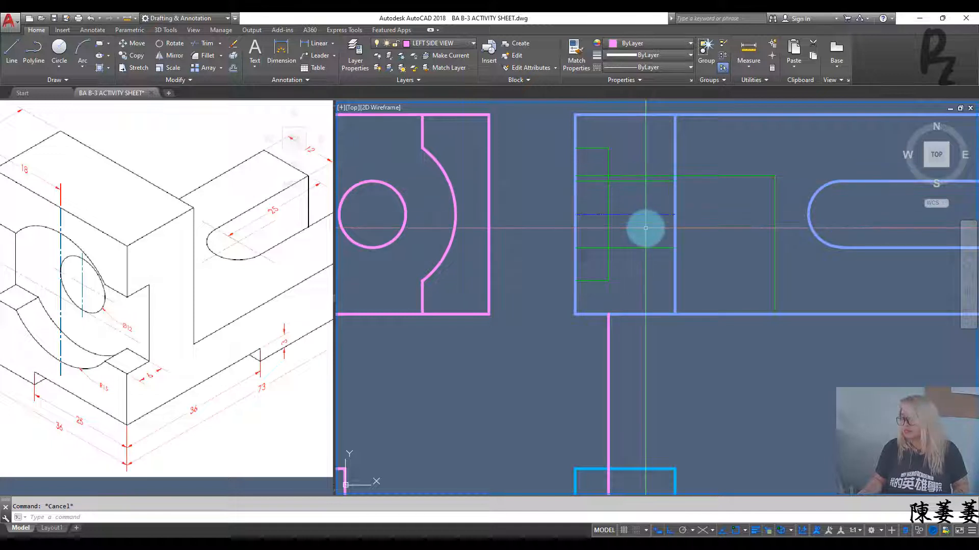
pyautogui.scroll(-3, 603, 201)
pyautogui.click(586, 230)
pyautogui.write('e')
pyautogui.press('Return')
pyautogui.moveTo(585, 232); pyautogui.dragTo(643, 311, button='middle')
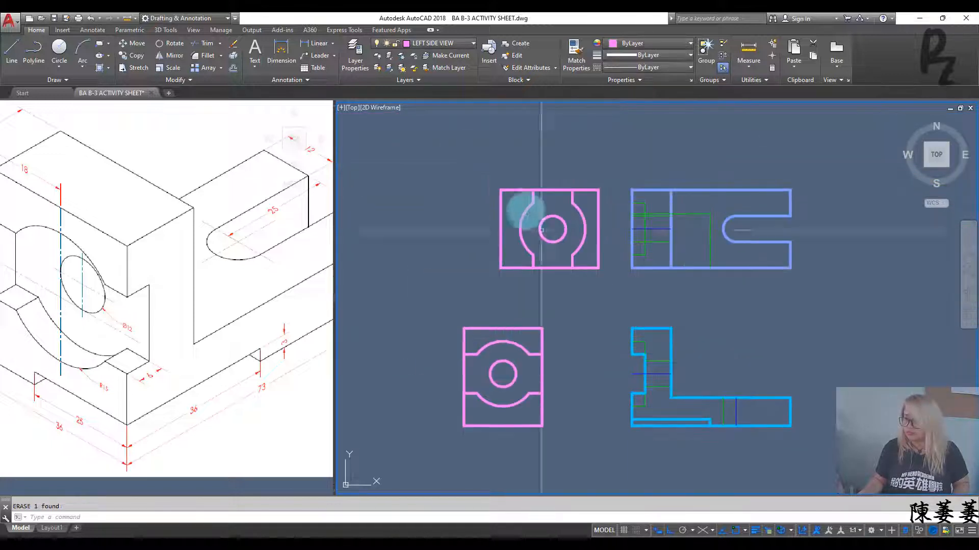
# - Erase the rotated copy of the left side view beside the top view
pyautogui.click(490, 155)
pyautogui.click(612, 284)
pyautogui.write('e')
pyautogui.press('Return')
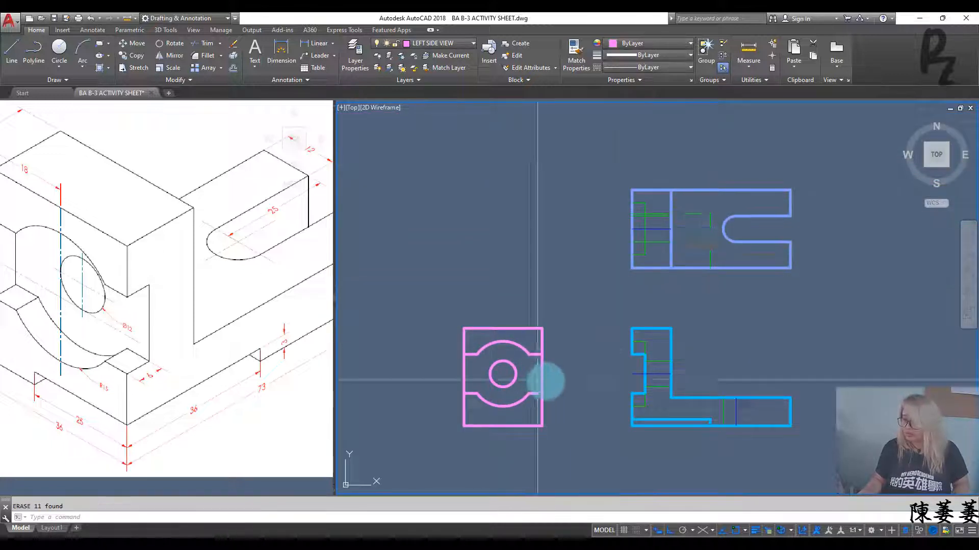
# - Draw a rectangle 25 long and 3 wide from the left side view's lower-right corner, extending leftward and upward inside the outline
pyautogui.moveTo(520, 431); pyautogui.dragTo(542, 339, button='middle')
pyautogui.scroll(2, 542, 339)
pyautogui.write('rec')
pyautogui.press('Return')
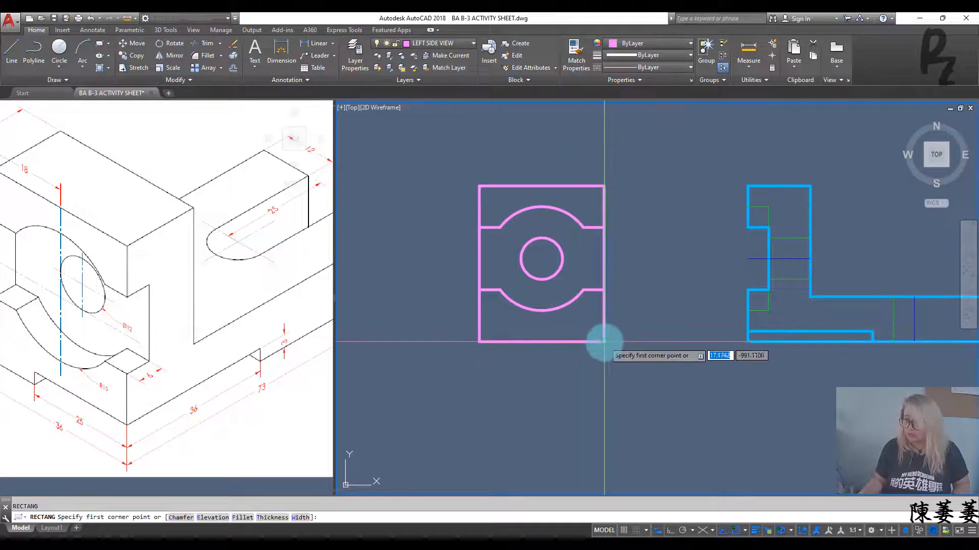
pyautogui.click(604, 342)
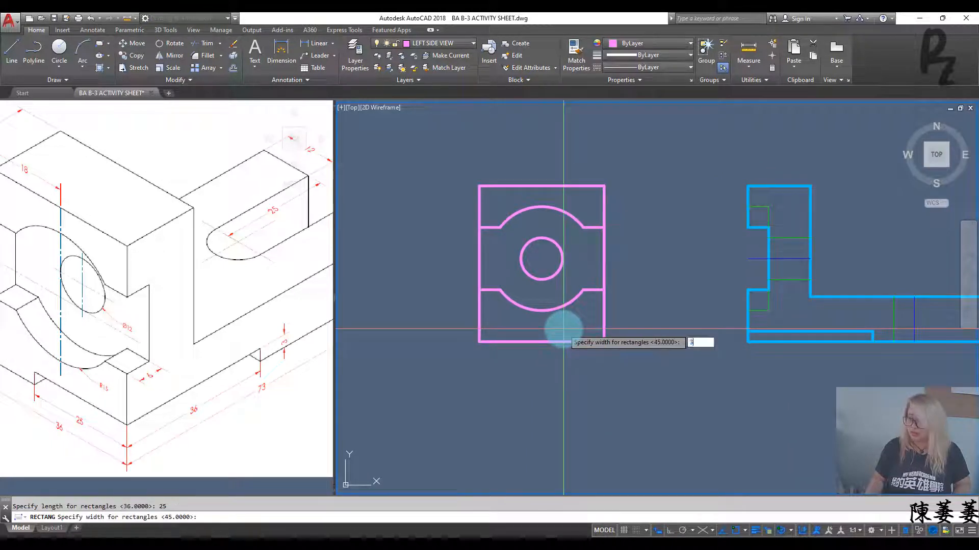
pyautogui.press('Return')
pyautogui.click(563, 330)
pyautogui.press('Escape')
pyautogui.click(561, 332)
pyautogui.press('Escape')
pyautogui.press('Return')
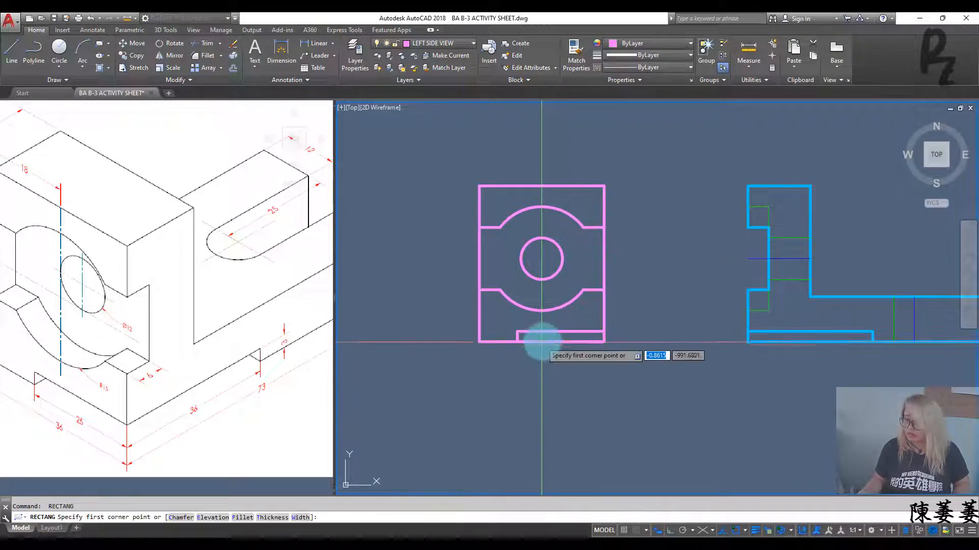
pyautogui.press('Escape')
# - Explode the small rectangle at the left side view's lower-right corner into separate lines
pyautogui.click(549, 333)
pyautogui.write('x')
pyautogui.press('Return')
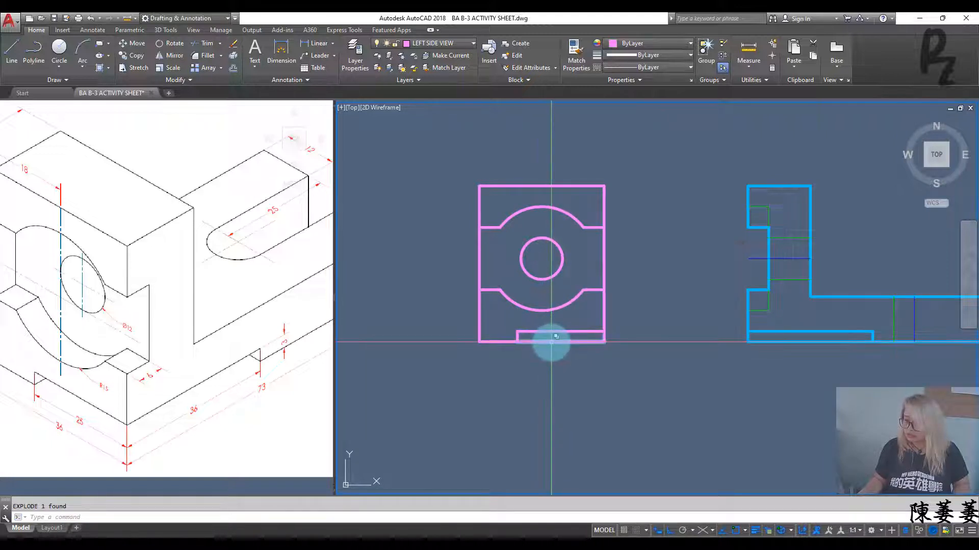
# - Erase the small rectangle's bottom and right lines that overlap the left side view's outline
pyautogui.click(552, 342)
pyautogui.click(593, 381)
pyautogui.click(604, 336)
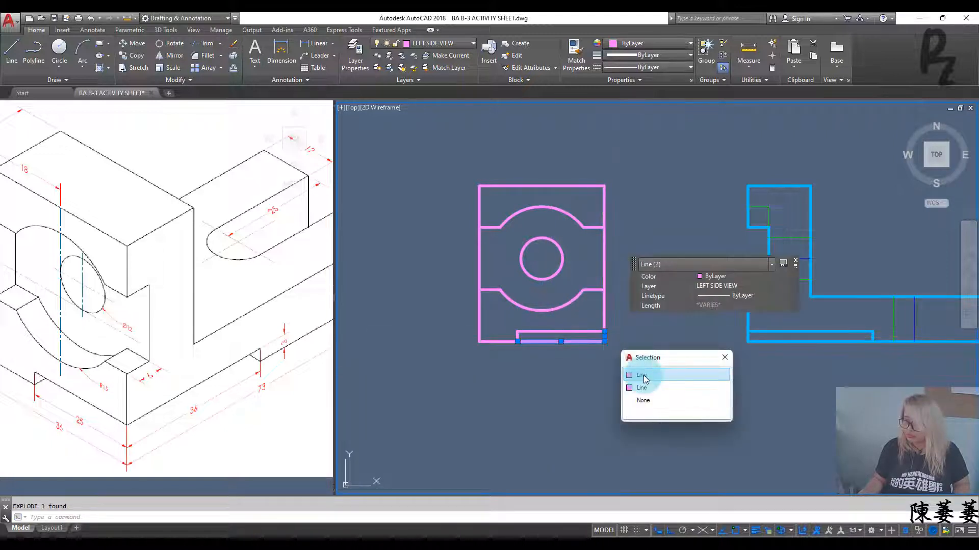
pyautogui.click(643, 376)
pyautogui.write('e')
pyautogui.press('Return')
# - Assign the small rectangle's remaining top and left lines to the HIDDENLINE layer
pyautogui.click(529, 337)
pyautogui.click(513, 326)
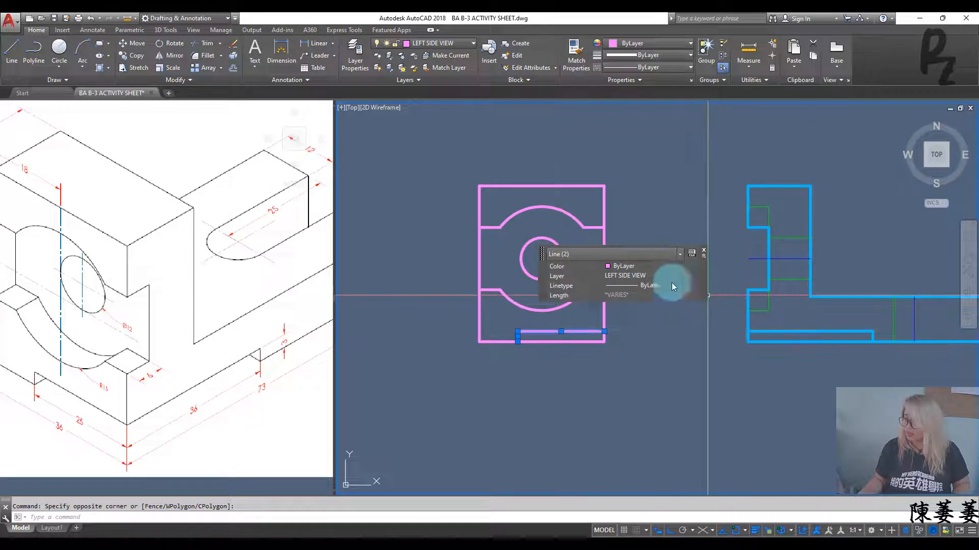
pyautogui.click(655, 276)
pyautogui.click(648, 313)
pyautogui.press('Escape')
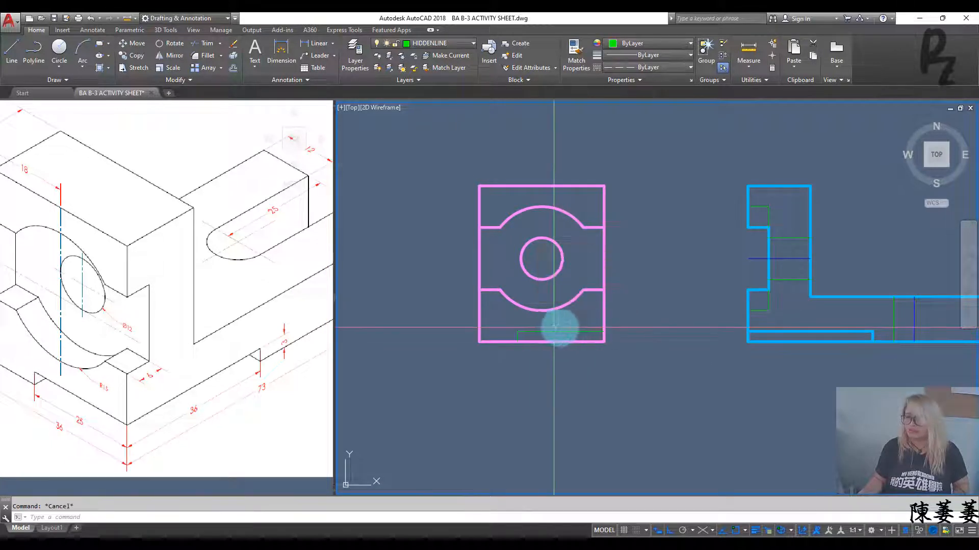
# - Draw a horizontal line from the right side view's inner corner to the left side view's left edge
pyautogui.moveTo(635, 328); pyautogui.dragTo(575, 310, button='middle')
pyautogui.scroll(-4, 576, 310)
pyautogui.scroll(4, 579, 307)
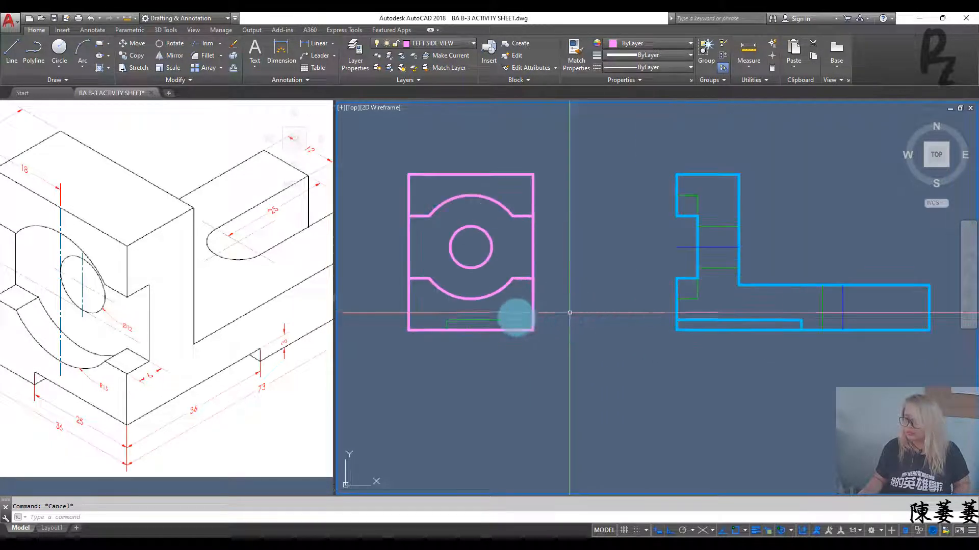
pyautogui.moveTo(515, 316); pyautogui.dragTo(622, 321, button='middle')
pyautogui.write('l')
pyautogui.press('Return')
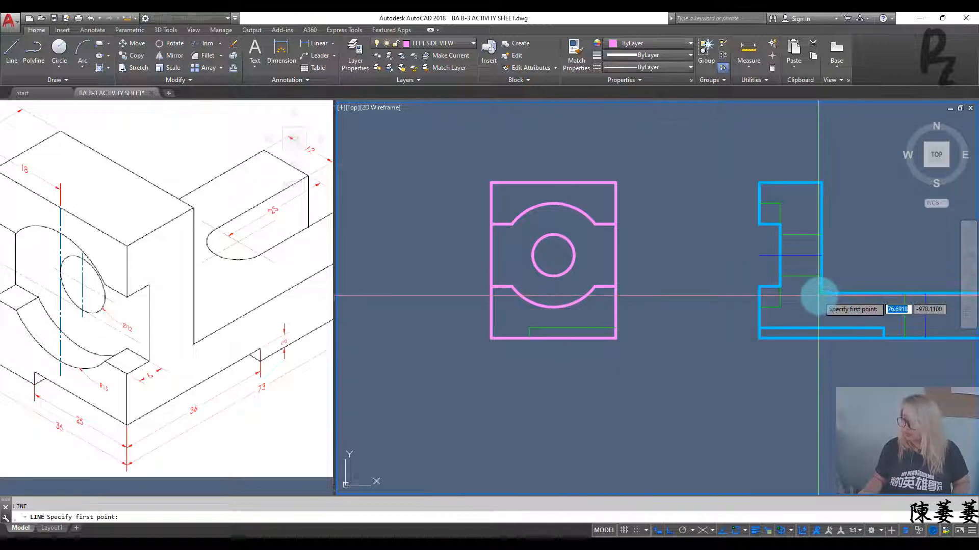
pyautogui.click(821, 293)
pyautogui.click(493, 288)
pyautogui.scroll(4, 493, 290)
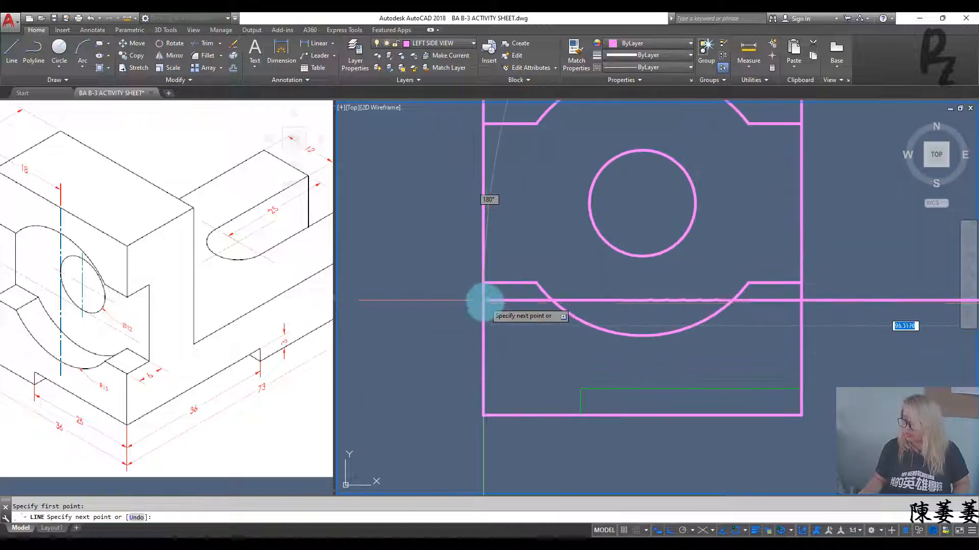
pyautogui.press('Escape')
# - Trim the projected line outside the left side view, using the view's right edge as the cutting edge
pyautogui.write('tr')
pyautogui.press('Return')
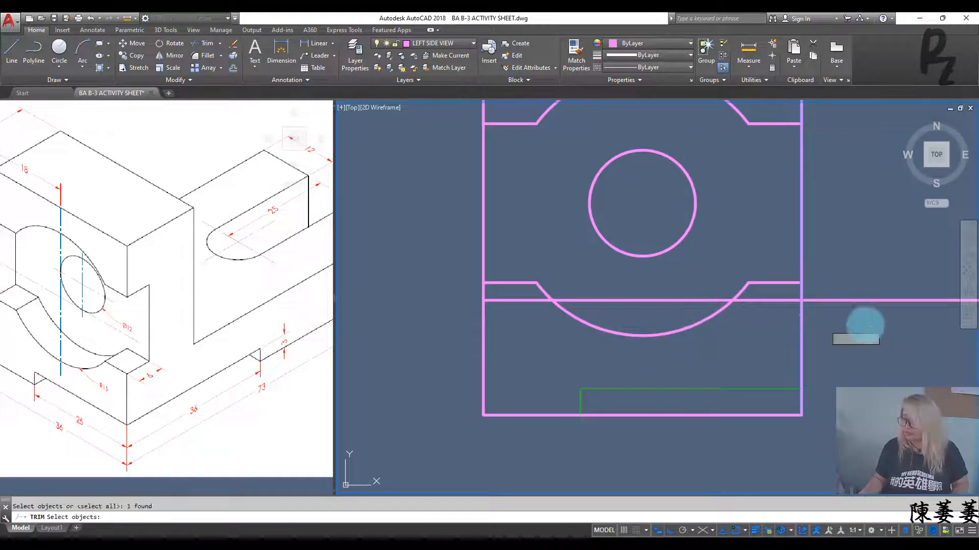
pyautogui.press('Return')
pyautogui.click(861, 301)
pyautogui.press('Escape')
# - Draw a vertical line from the projected line's midpoint down to the left side view's bottom edge
pyautogui.write('l')
pyautogui.press('Return')
pyautogui.click(642, 300)
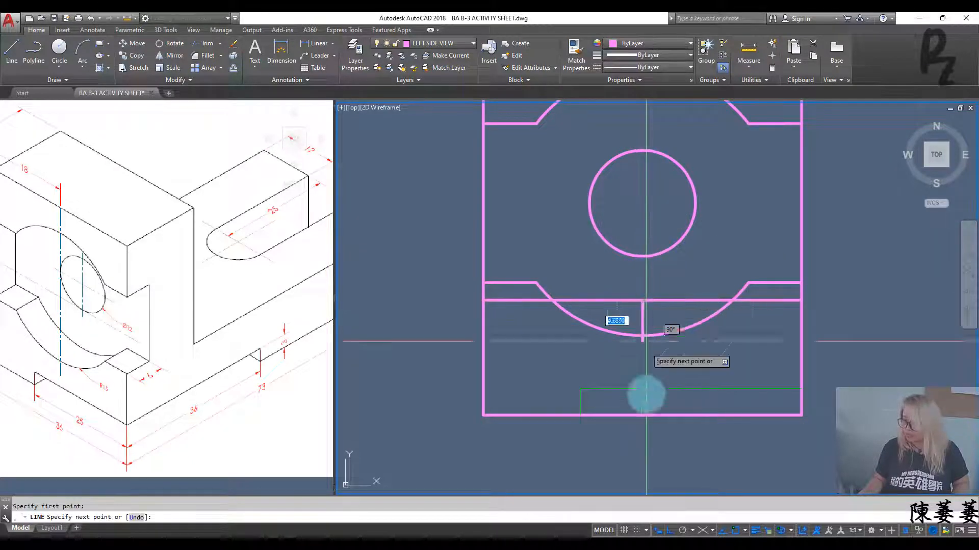
pyautogui.click(642, 415)
pyautogui.press('Return')
pyautogui.press('Return')
pyautogui.press('Escape')
pyautogui.click(656, 362)
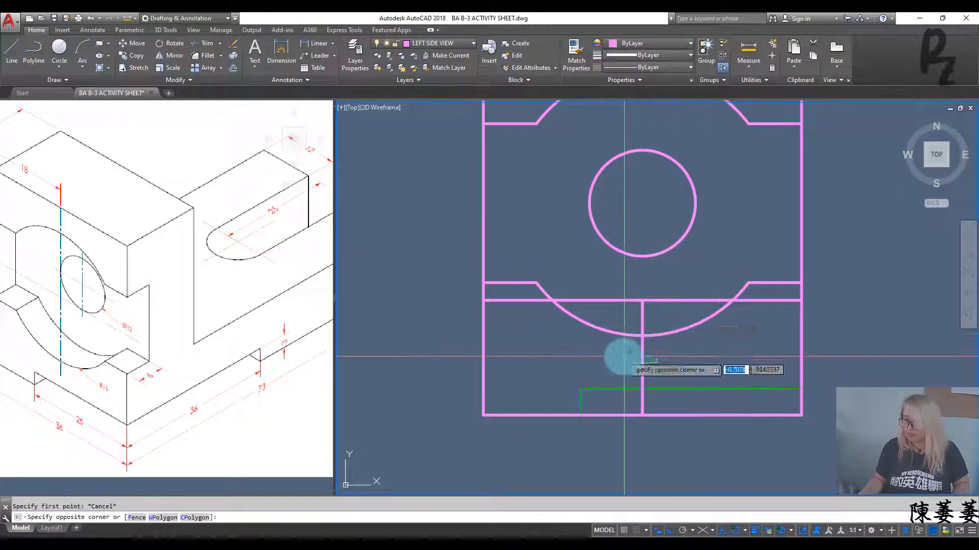
pyautogui.click(643, 353)
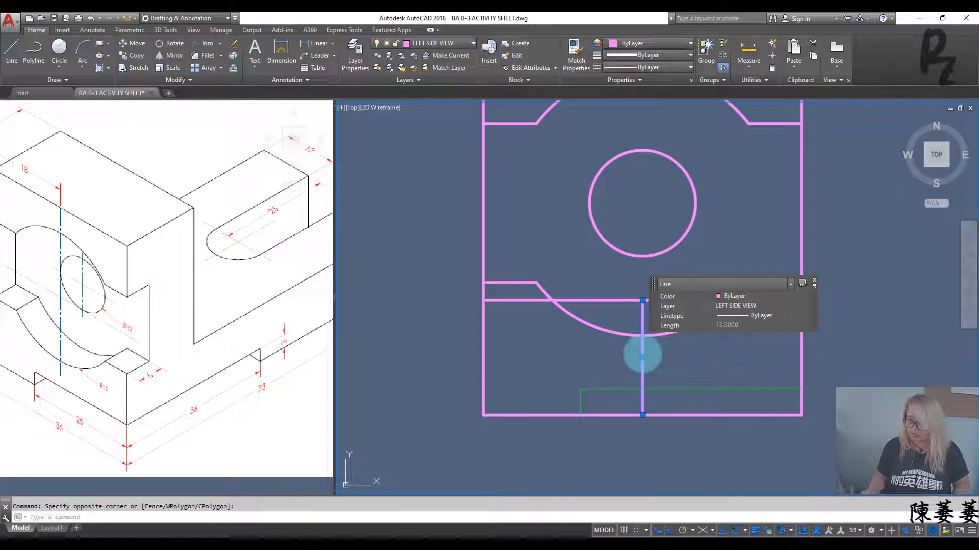
pyautogui.press('Escape')
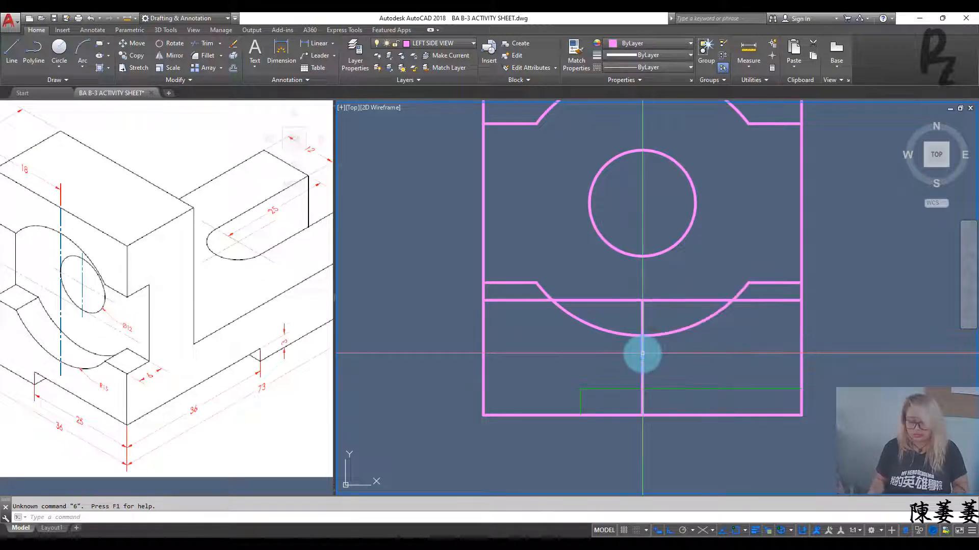
# - Offset the vertical middle line by 6 to both sides
pyautogui.click(654, 359)
pyautogui.click(616, 359)
pyautogui.write('o')
pyautogui.press('Return')
pyautogui.write('6')
pyautogui.press('Return')
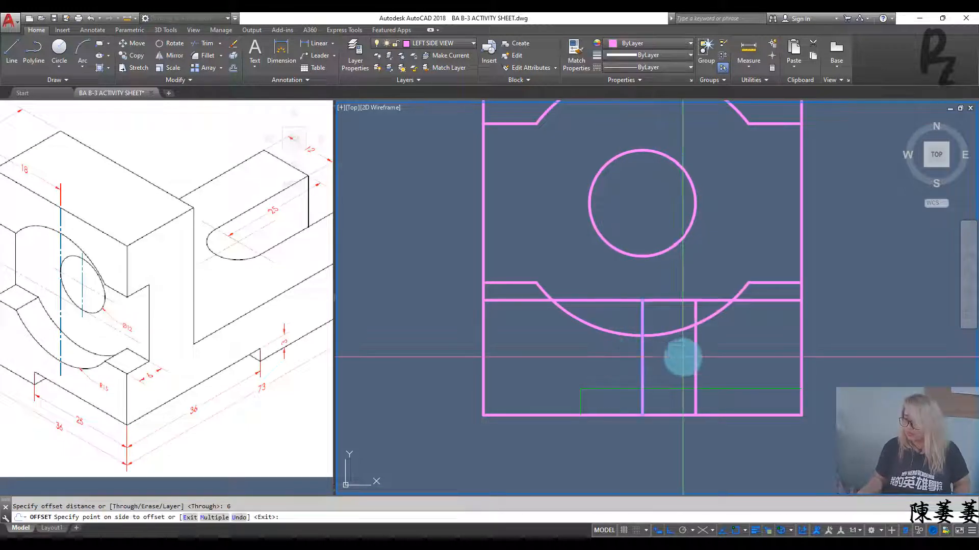
pyautogui.click(683, 359)
pyautogui.click(643, 359)
pyautogui.click(579, 359)
pyautogui.press('Escape')
# - Assign the three vertical lines and the projected horizontal line in the left side view to the HIDDENLINE layer
pyautogui.click(716, 363)
pyautogui.click(581, 337)
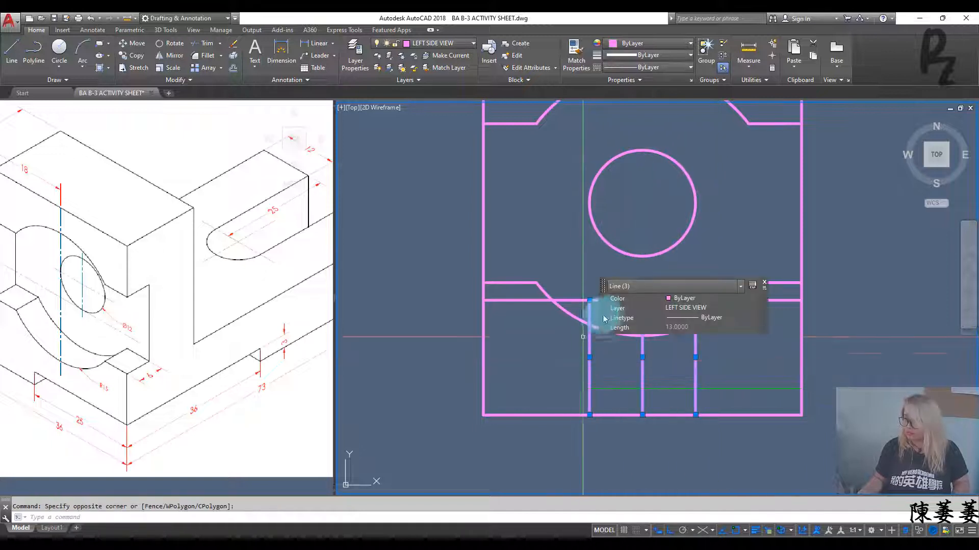
pyautogui.click(695, 300)
pyautogui.click(696, 238)
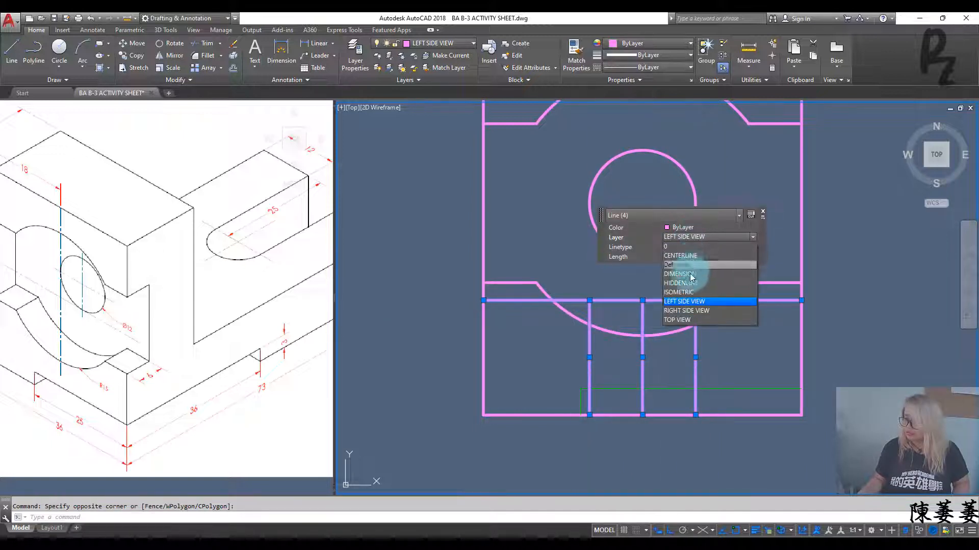
pyautogui.click(688, 288)
pyautogui.press('Escape')
# - Save the drawing with the left side view's hidden lines in place
pyautogui.scroll(-3, 663, 323)
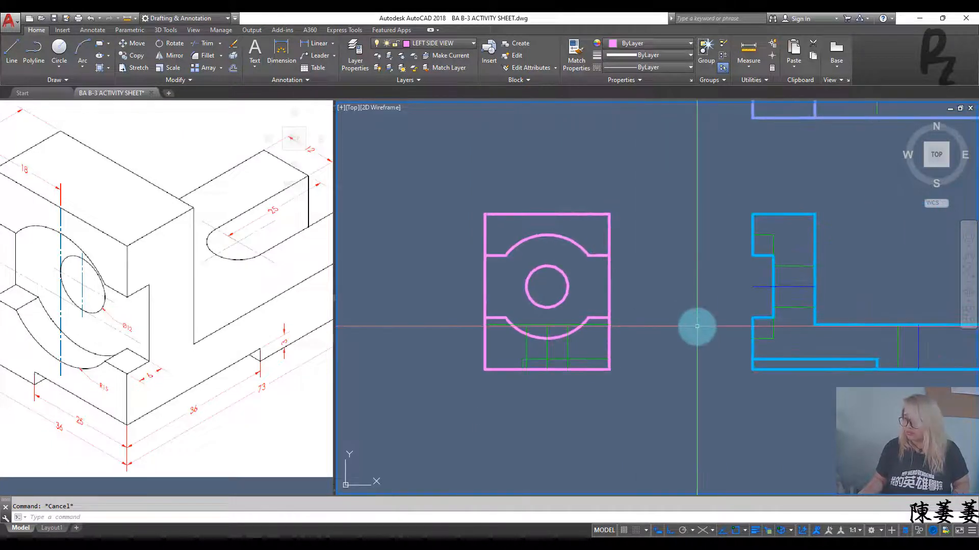
pyautogui.scroll(1, 695, 323)
pyautogui.moveTo(695, 323); pyautogui.dragTo(633, 342, button='middle')
pyautogui.moveTo(526, 331); pyautogui.dragTo(546, 343, button='middle')
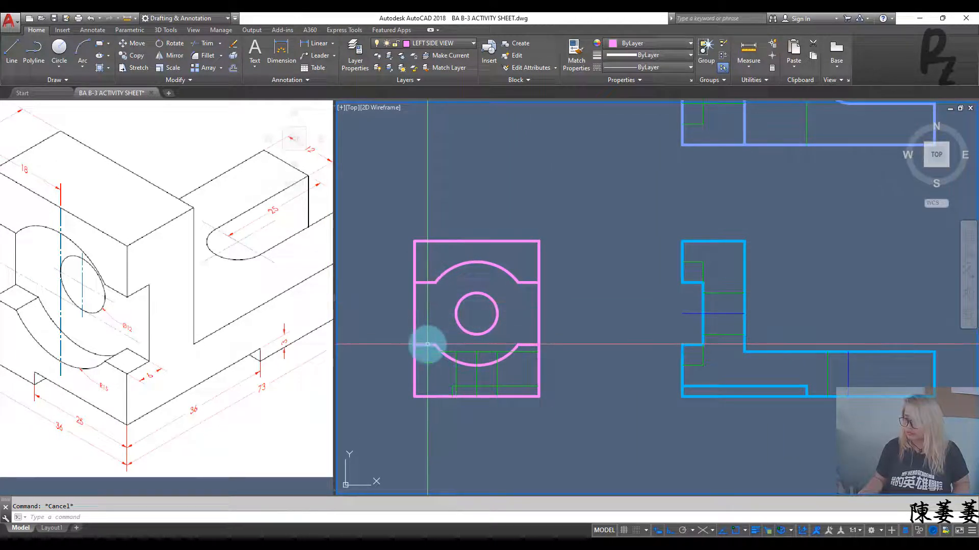
pyautogui.scroll(-2, 605, 341)
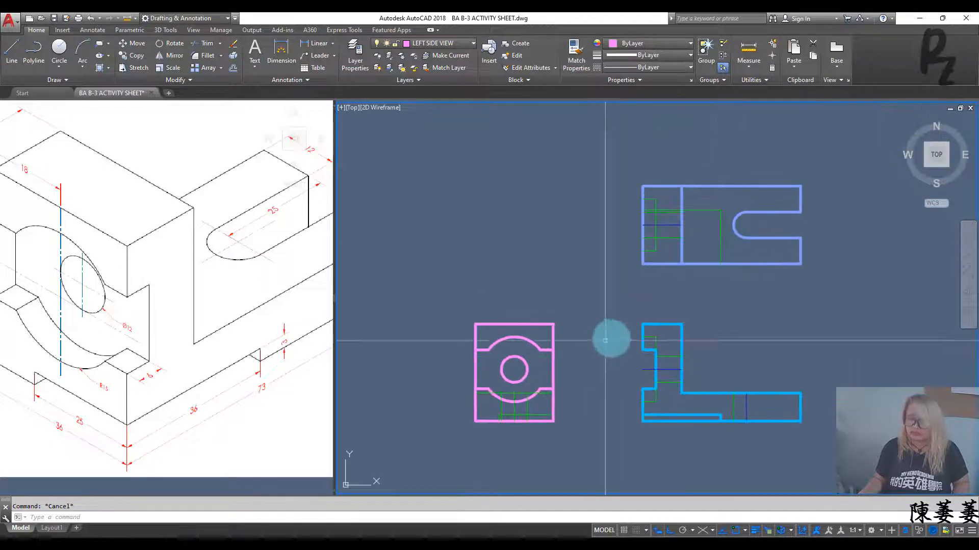
pyautogui.hotkey('ctrl', 's')
pyautogui.click(441, 48)
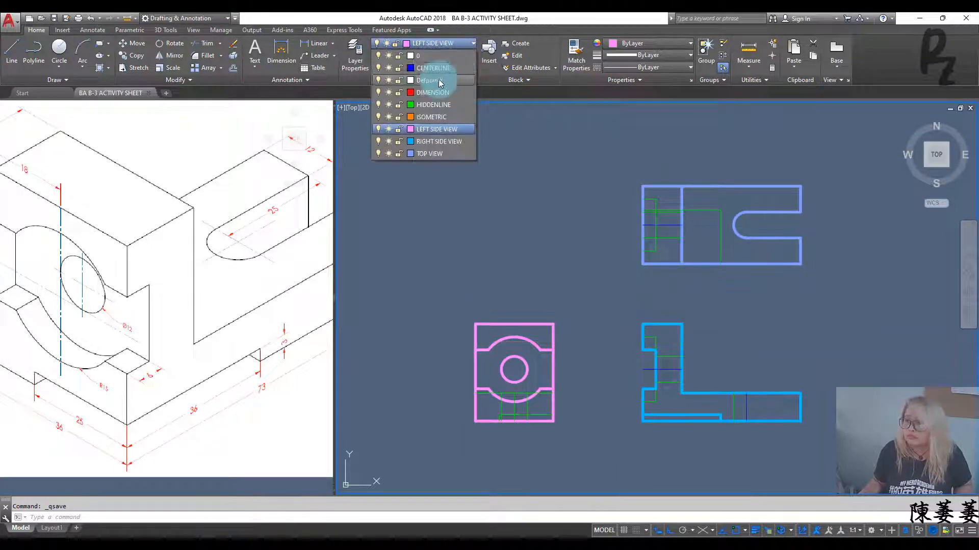
pyautogui.click(97, 38)
pyautogui.click(95, 31)
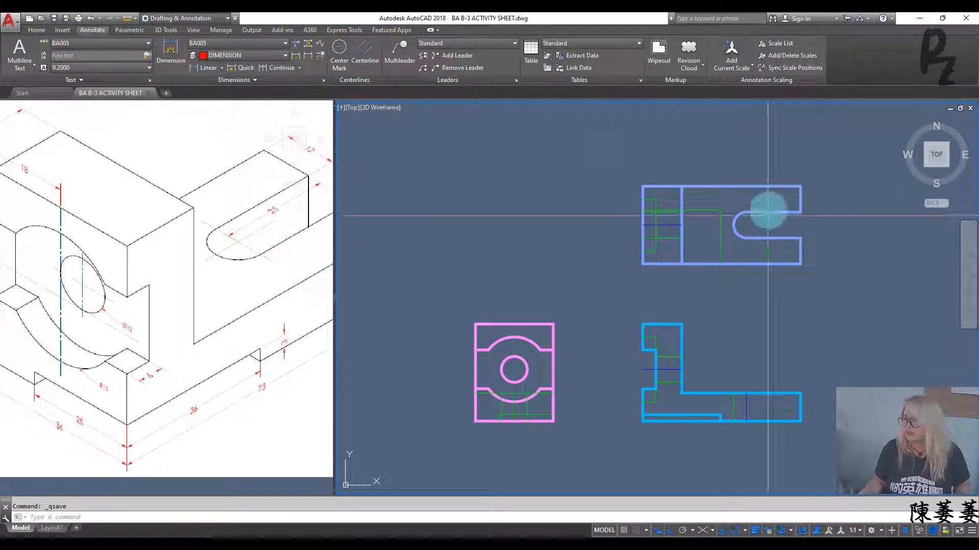
pyautogui.press('Escape')
pyautogui.click(541, 239)
pyautogui.press('Escape')
pyautogui.press('Escape')
# - Switch on isometric drafting with the top isoplane and make the ISOMETRIC layer current
pyautogui.moveTo(522, 236)
pyautogui.mouseDown(button='middle')
pyautogui.moveTo(547, 249)
pyautogui.moveTo(450, 248)
pyautogui.mouseUp(button='middle')
pyautogui.moveTo(598, 304); pyautogui.dragTo(420, 280, button='middle')
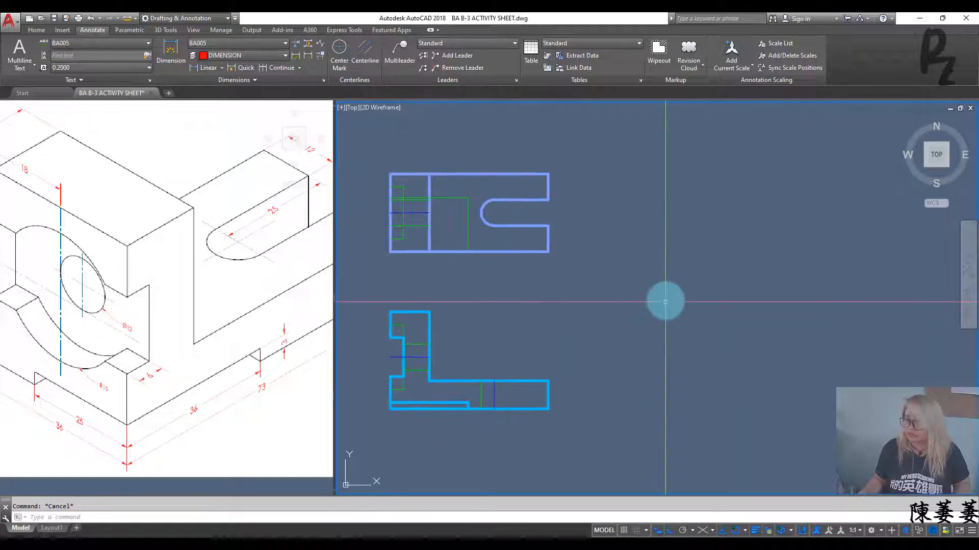
pyautogui.moveTo(665, 295); pyautogui.dragTo(532, 295, button='middle')
pyautogui.click(193, 258)
pyautogui.scroll(-1, 198, 275)
pyautogui.moveTo(211, 274); pyautogui.dragTo(185, 296, button='middle')
pyautogui.click(454, 291)
pyautogui.scroll(-1, 444, 298)
pyautogui.moveTo(436, 302); pyautogui.dragTo(432, 316, button='middle')
pyautogui.scroll(1, 472, 297)
pyautogui.click(711, 533)
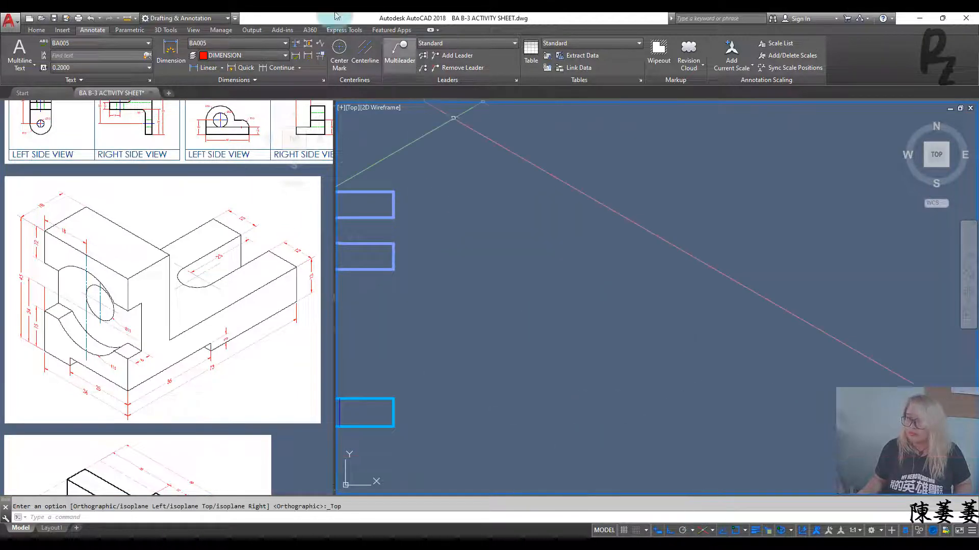
pyautogui.click(36, 29)
pyautogui.click(433, 42)
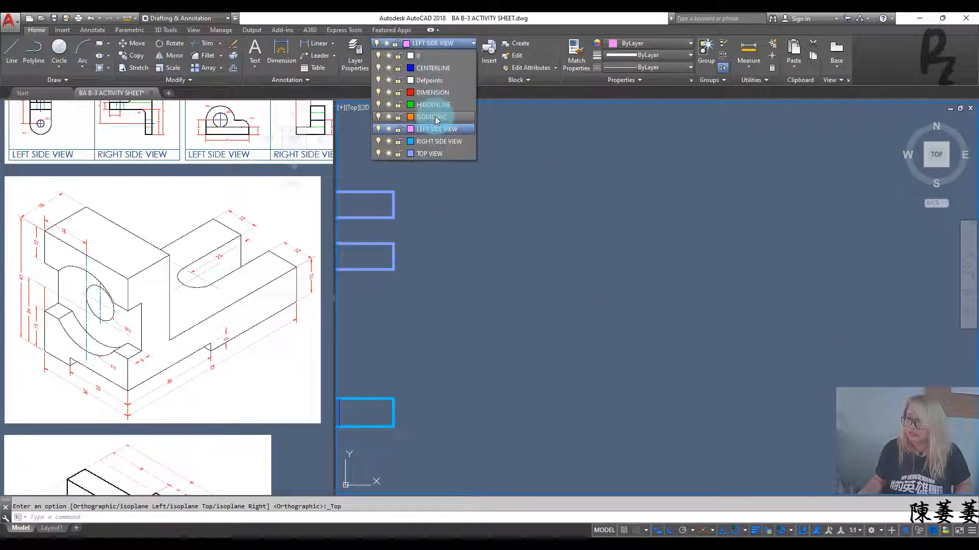
pyautogui.click(431, 101)
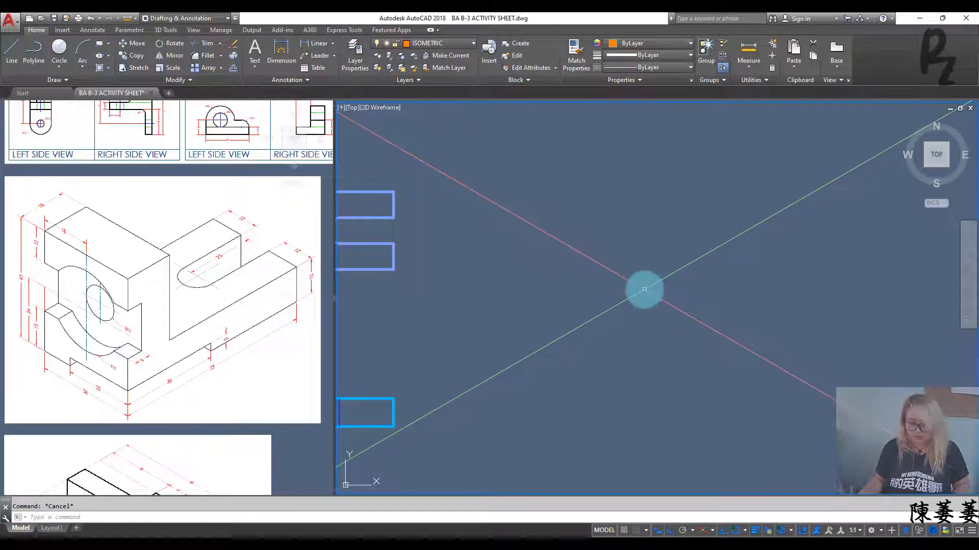
# - Draw the bracket's closed isometric base outline, 36 wide and 73 long, in the empty area beside the views
pyautogui.press('Return')
pyautogui.click(554, 306)
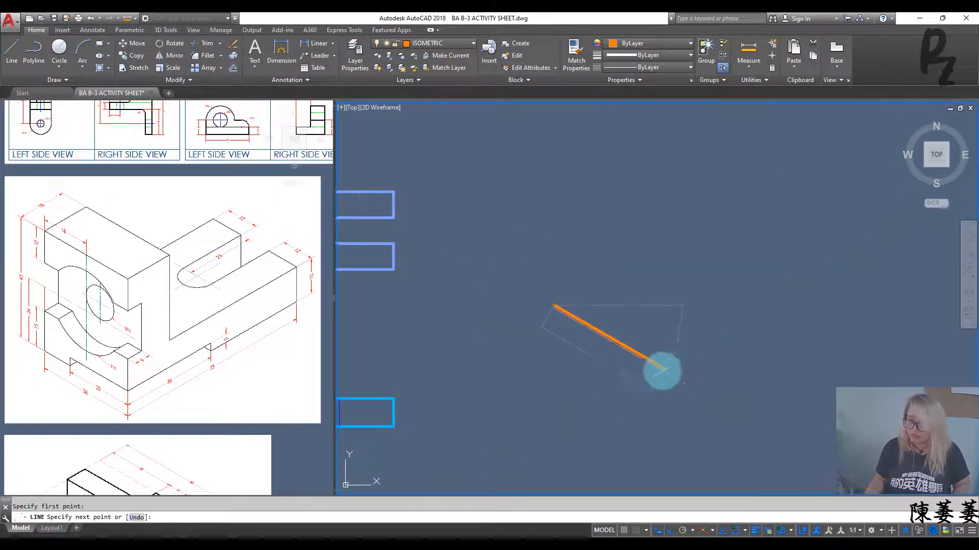
pyautogui.click(621, 344)
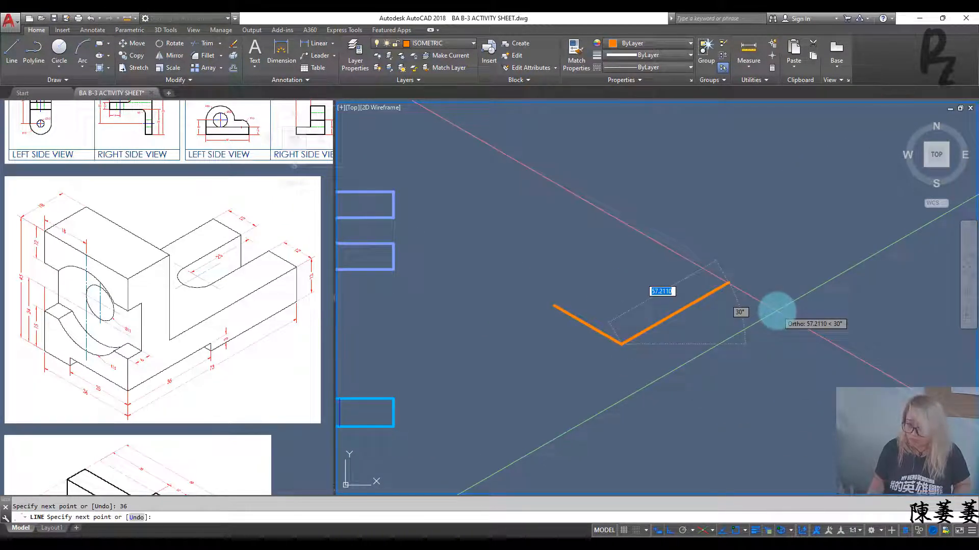
pyautogui.press('Return')
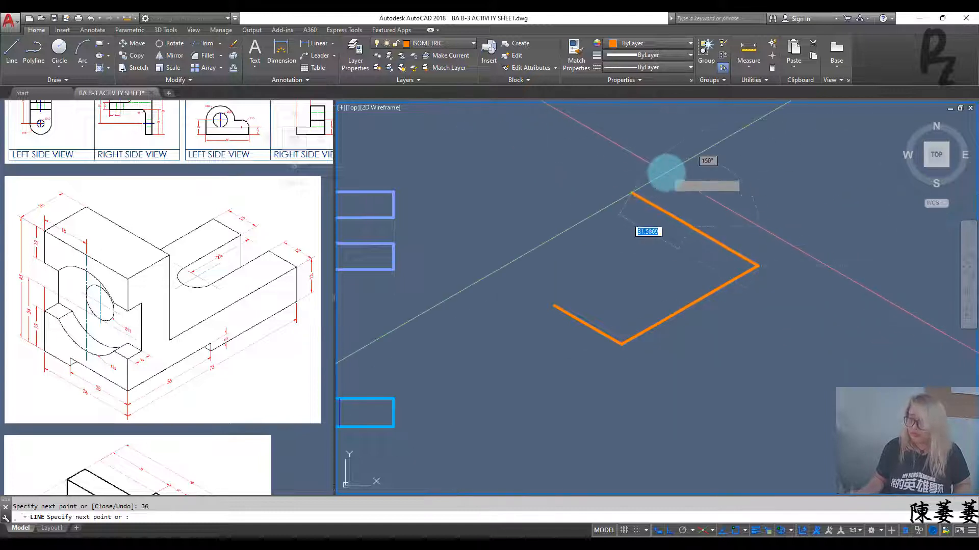
pyautogui.click(554, 306)
pyautogui.press('Escape')
# - Copy the base outline's two front edges 3 straight up
pyautogui.scroll(3, 629, 328)
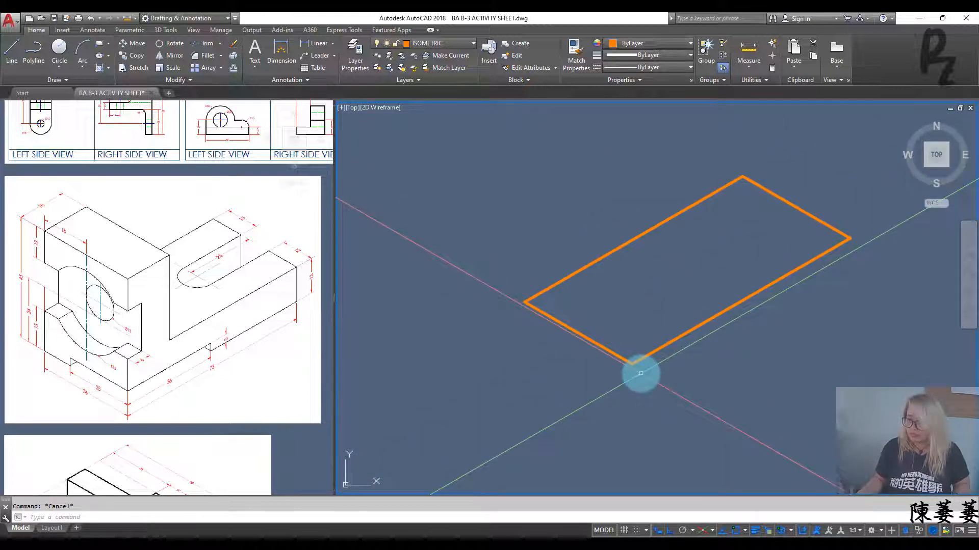
pyautogui.click(641, 373)
pyautogui.click(628, 360)
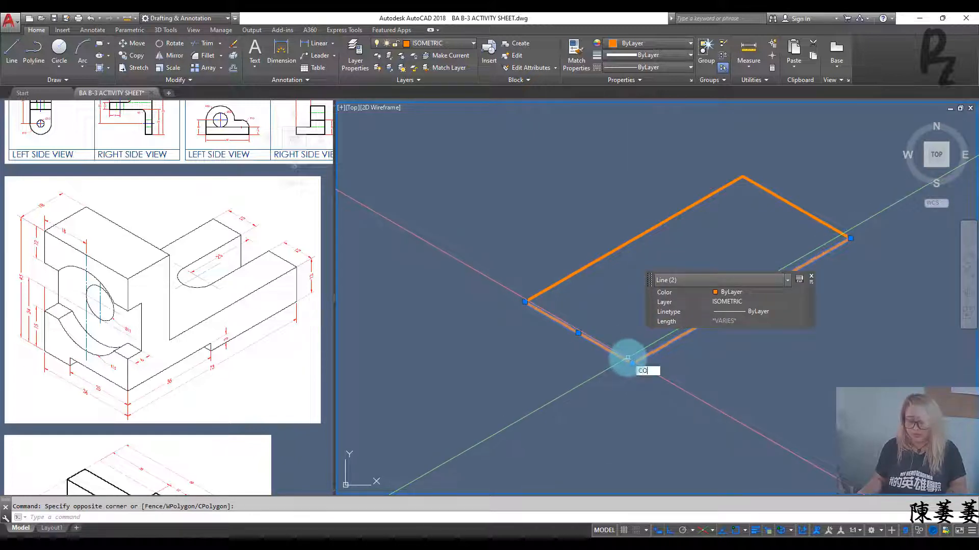
pyautogui.press('Return')
pyautogui.write('3')
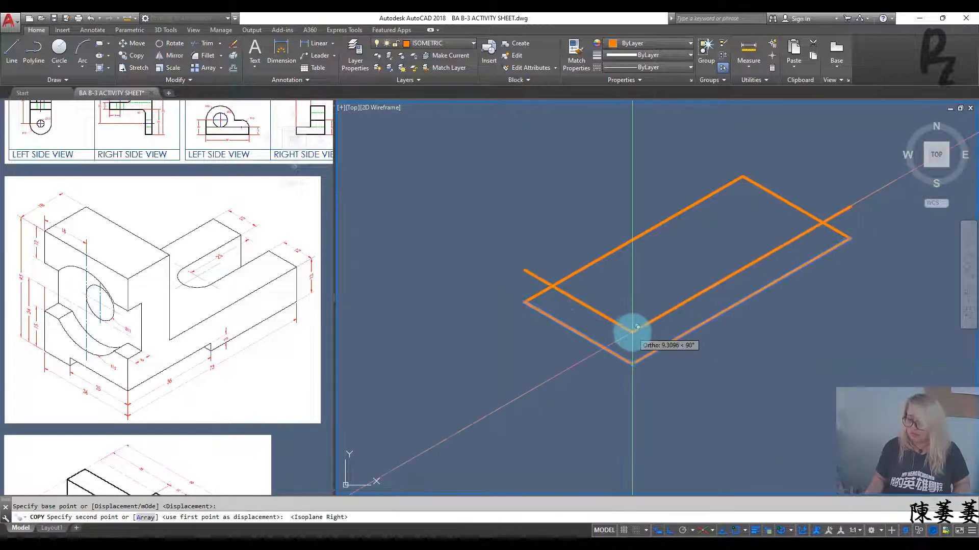
pyautogui.press('Return')
pyautogui.press('Escape')
pyautogui.press('Escape')
# - Draw a vertical line joining the upper and lower front corners of the base
pyautogui.scroll(3, 629, 357)
pyautogui.write('l')
pyautogui.press('Return')
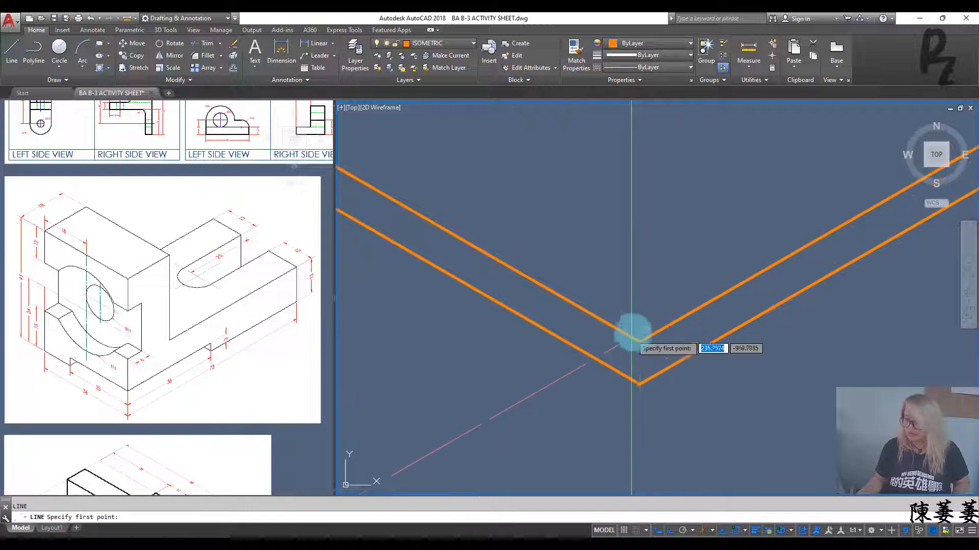
pyautogui.click(640, 342)
pyautogui.click(640, 384)
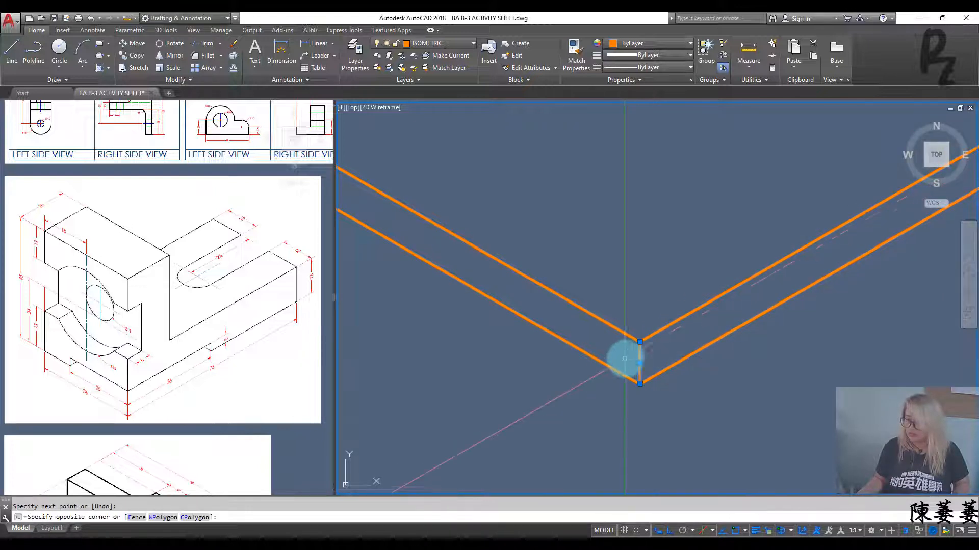
# - Copy the short vertical corner line 36 along the base's long edge and 25 along its short edge
pyautogui.click(632, 362)
pyautogui.write('co')
pyautogui.press('Return')
pyautogui.click(639, 384)
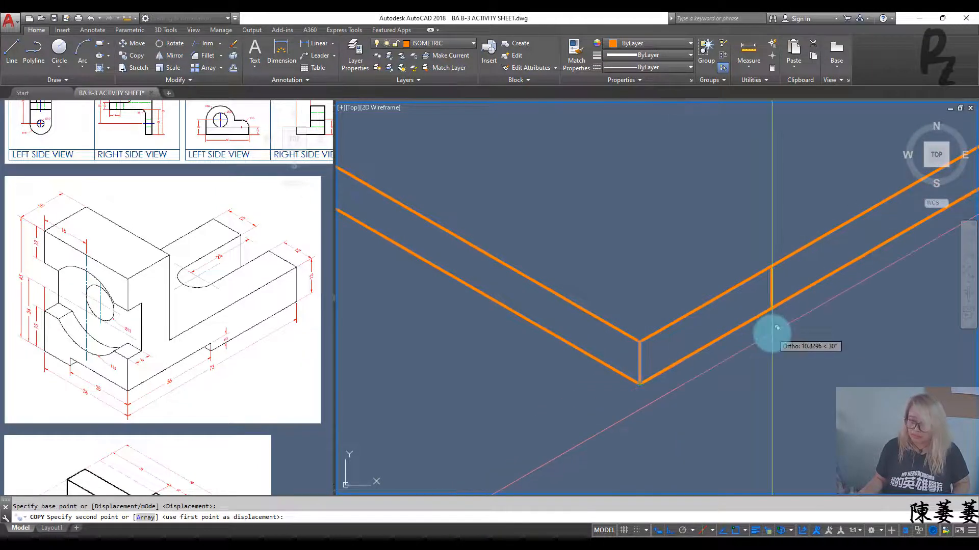
pyautogui.scroll(-5, 776, 327)
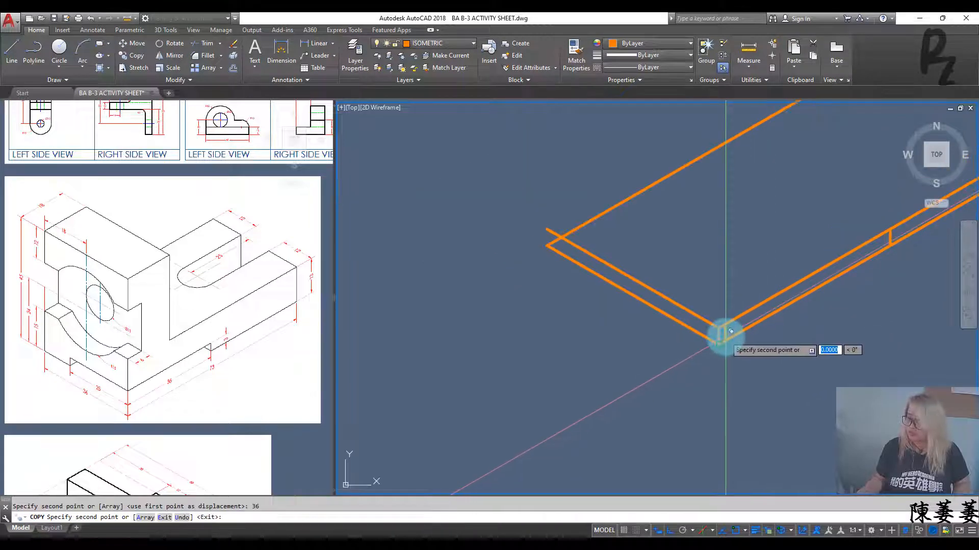
pyautogui.press('F5')
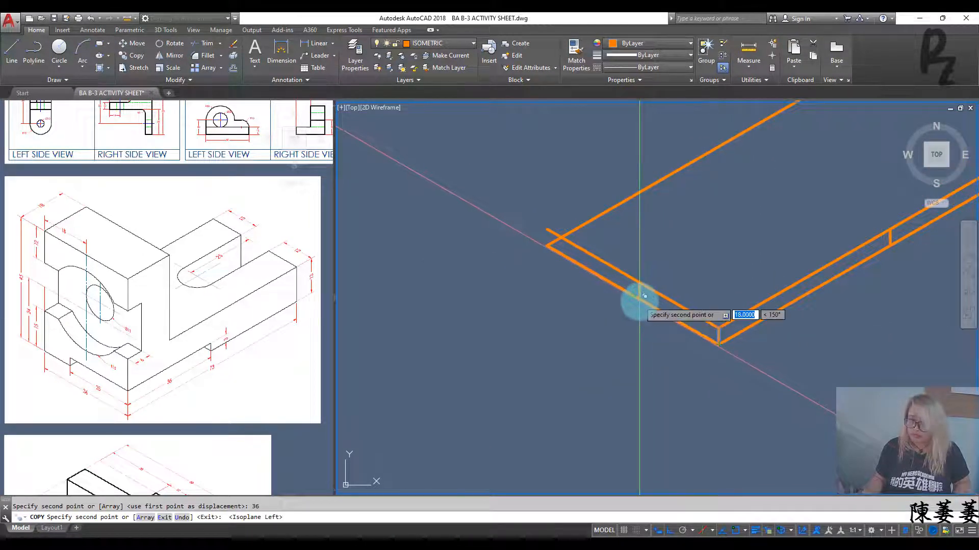
pyautogui.press('Escape')
pyautogui.press('Escape')
# - Draw a 15-long vertical line up from the base's left corner
pyautogui.moveTo(667, 253)
pyautogui.mouseDown(button='middle')
pyautogui.moveTo(625, 344)
pyautogui.moveTo(633, 346)
pyautogui.mouseUp(button='middle')
pyautogui.write('l')
pyautogui.press('Return')
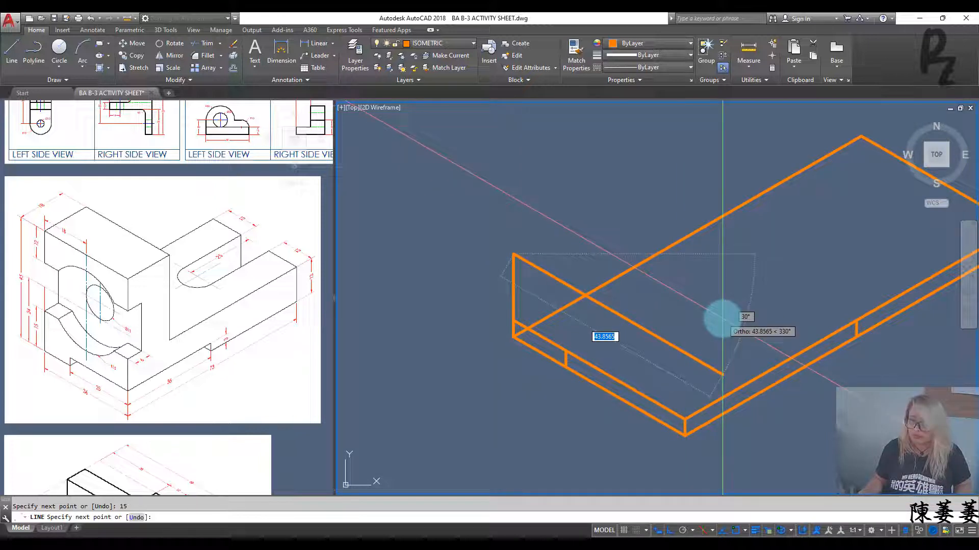
pyautogui.press('Escape')
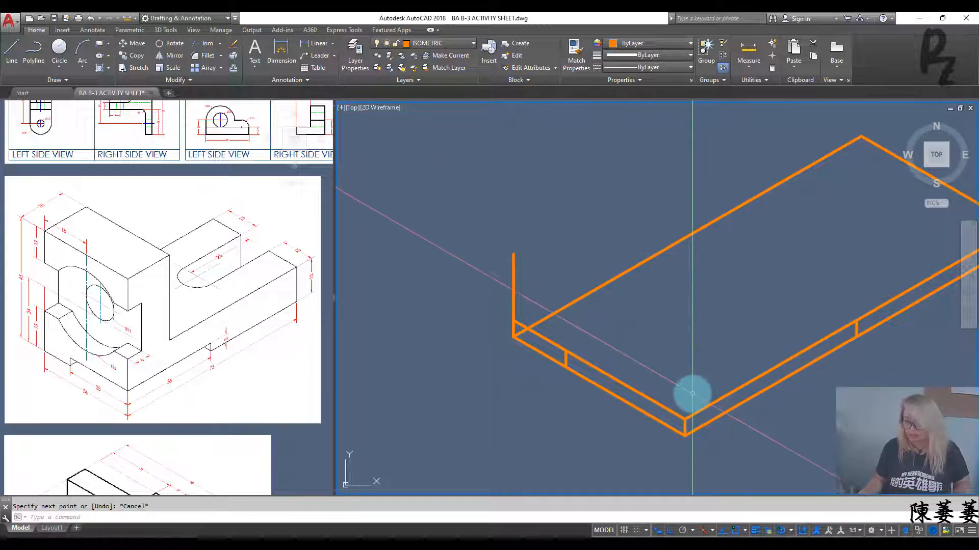
# - Copy the raised 36-long front edge up to the top end of the 15-long vertical line
pyautogui.click(594, 365)
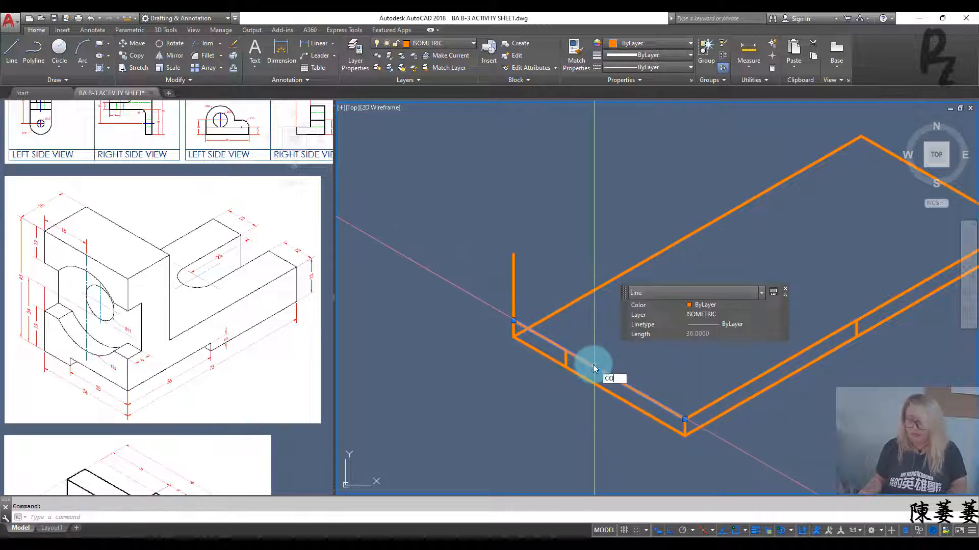
pyautogui.press('Return')
pyautogui.click(514, 322)
pyautogui.click(513, 254)
pyautogui.press('Escape')
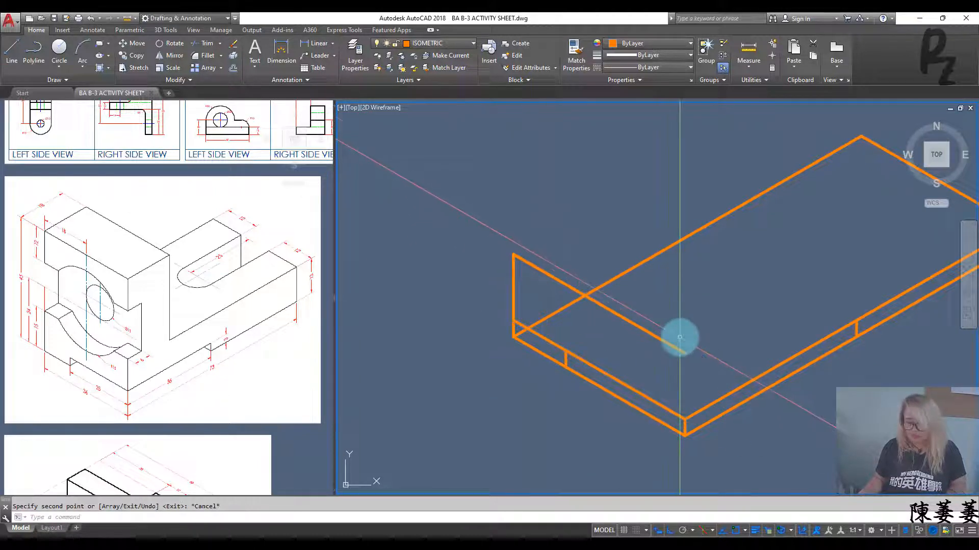
# - Draw a vertical line from the base's front corner up to the end of the raised 36-long edge
pyautogui.press('l')
pyautogui.press('Return')
pyautogui.click(685, 418)
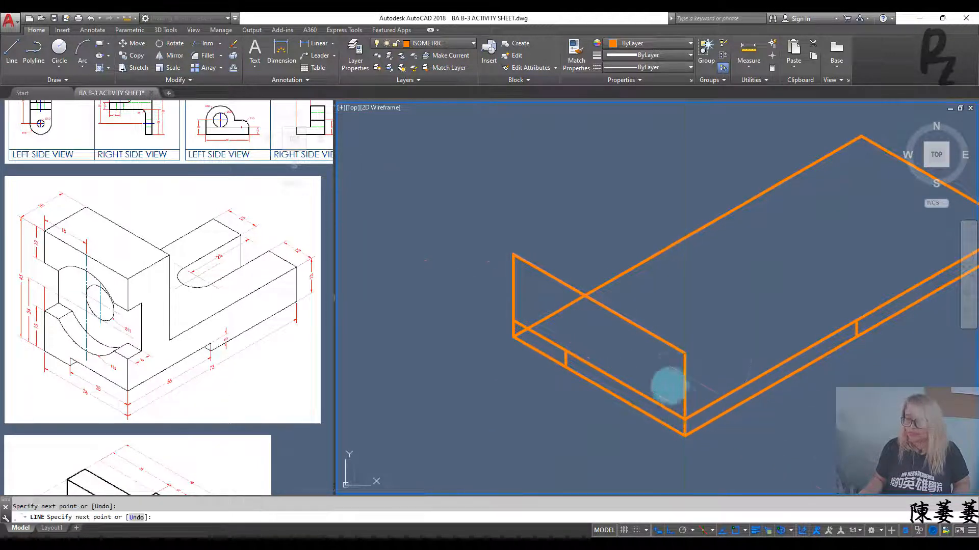
pyautogui.press('Escape')
# - Draw a vertical line about 24 long up from the base's left corner
pyautogui.moveTo(660, 315); pyautogui.dragTo(694, 301, button='middle')
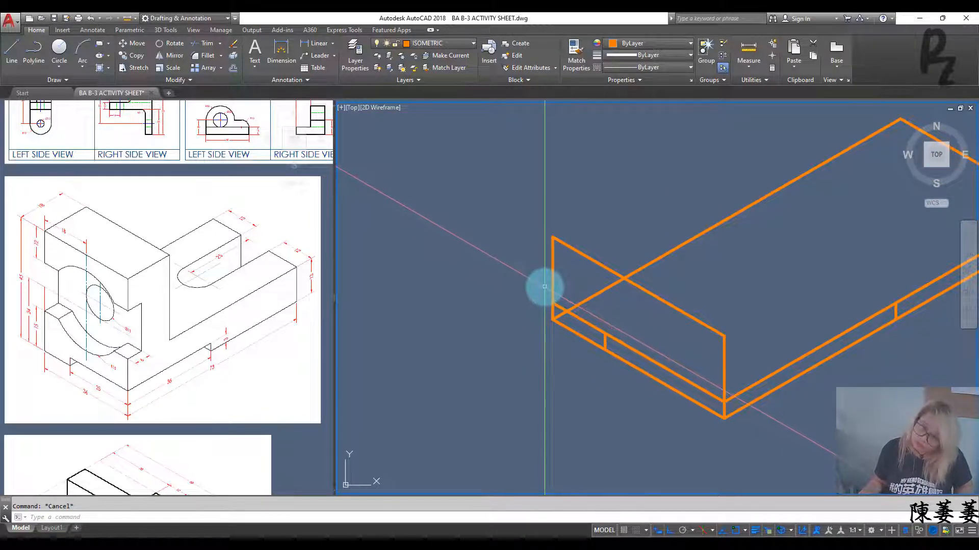
pyautogui.press('l')
pyautogui.press('Return')
pyautogui.click(552, 320)
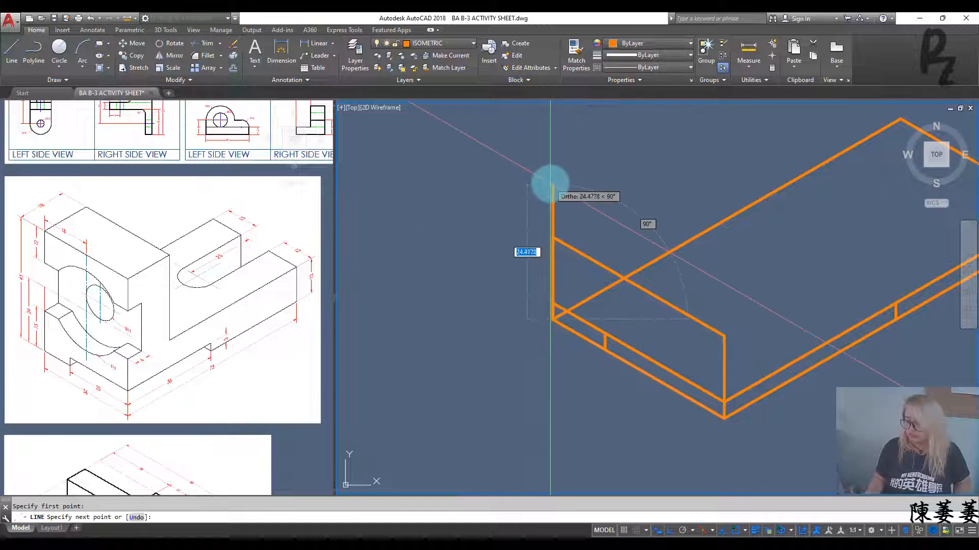
pyautogui.click(552, 187)
pyautogui.press('Escape')
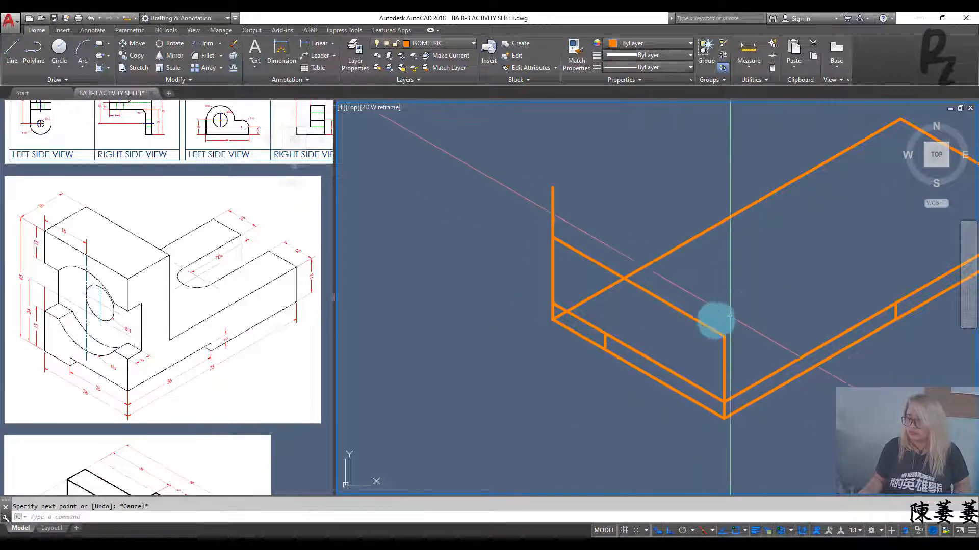
# - Copy the raised 36-long edge up to the top end of the 24-long vertical line
pyautogui.write('co')
pyautogui.press('Return')
pyautogui.click(552, 236)
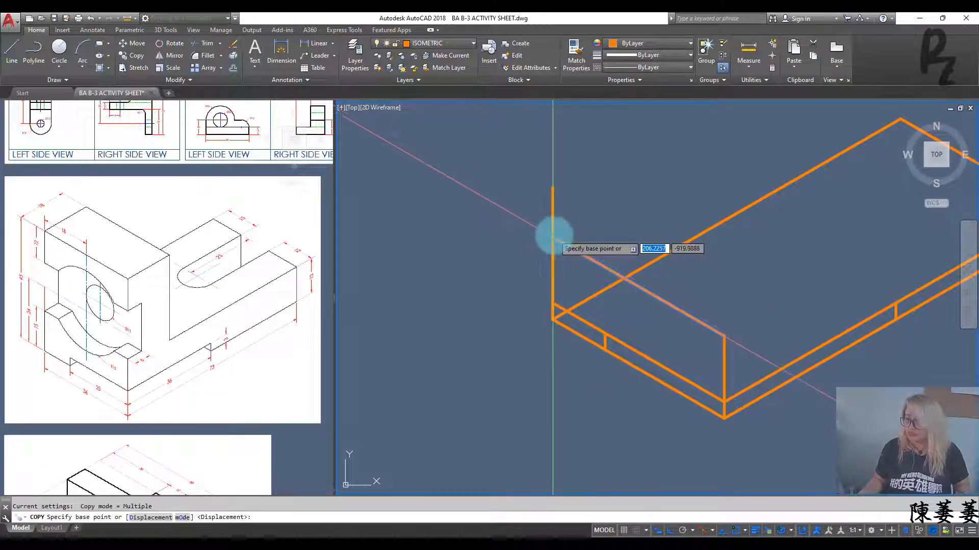
pyautogui.click(557, 184)
pyautogui.press('Escape')
# - Draw an isocircle of radius 15 centred on the midpoint of the uppermost copied edge
pyautogui.write('e')
pyautogui.press('Return')
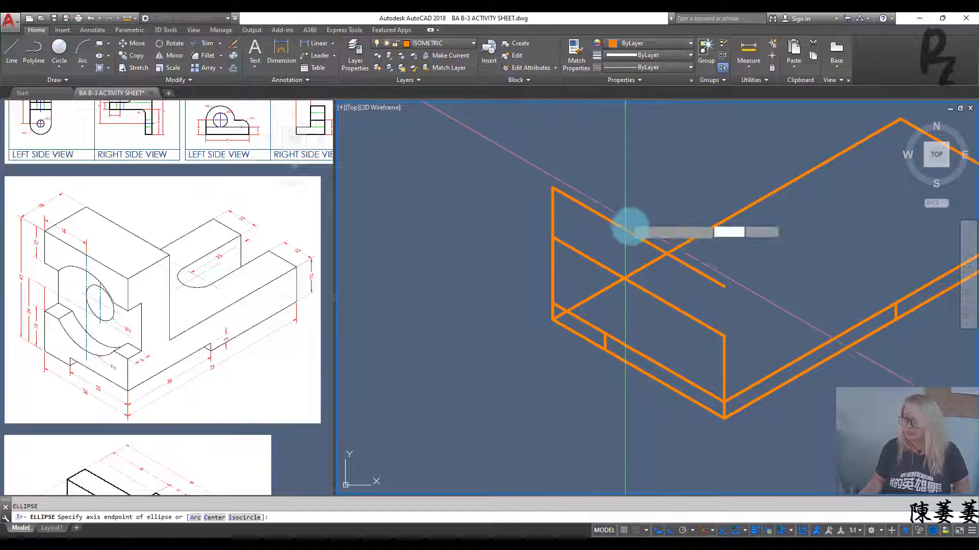
pyautogui.write('i')
pyautogui.press('Return')
pyautogui.click(637, 237)
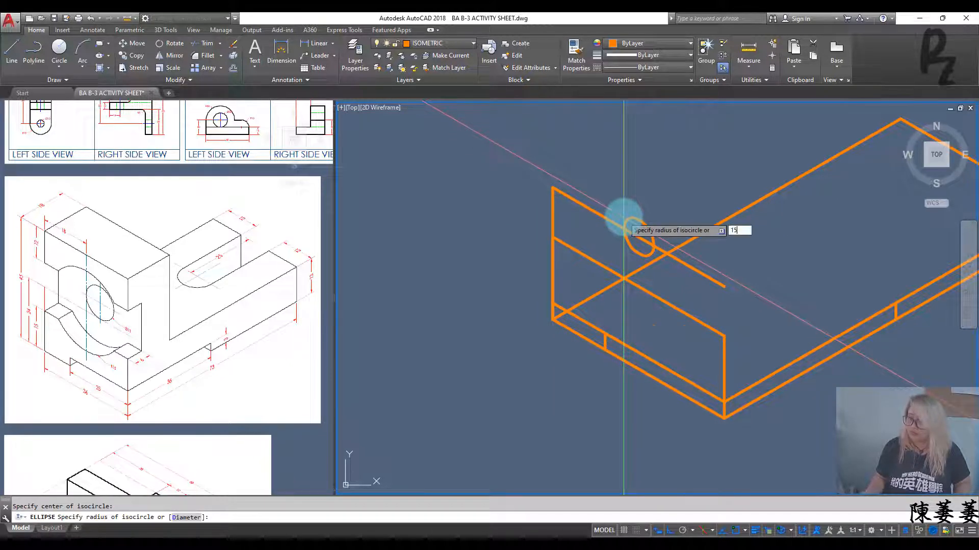
pyautogui.press('Return')
pyautogui.moveTo(687, 284)
pyautogui.mouseDown(button='middle')
pyautogui.moveTo(716, 357)
pyautogui.moveTo(695, 336)
pyautogui.moveTo(705, 357)
pyautogui.mouseUp(button='middle')
pyautogui.press('Return')
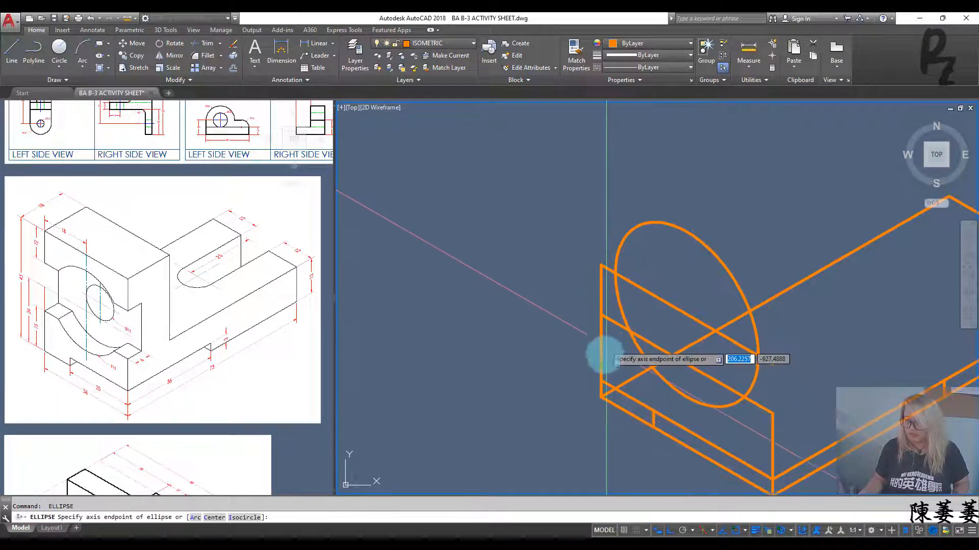
pyautogui.click(602, 396)
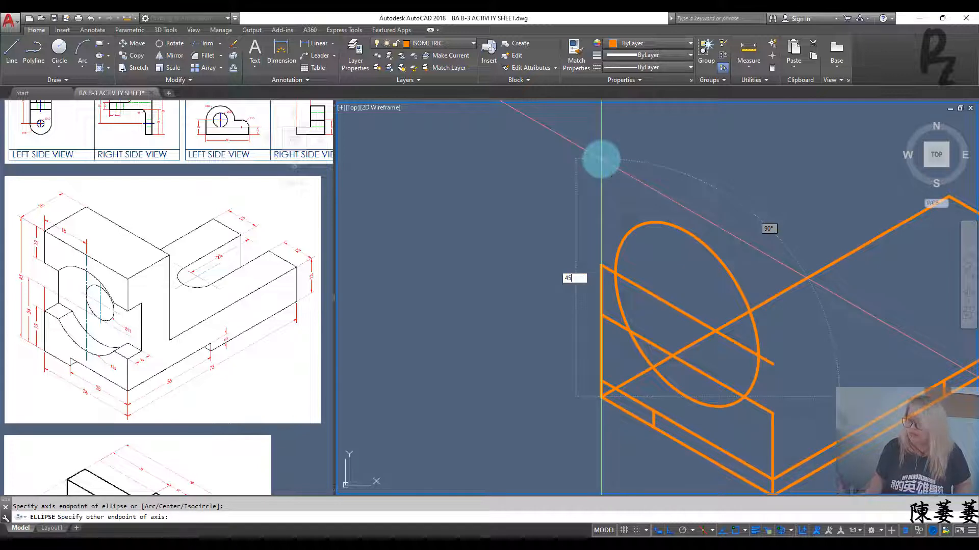
pyautogui.press('Return')
# - Draw a 45-long vertical line up from the base's left corner and continue with a 36-long top edge parallel to the front edge
pyautogui.write('l')
pyautogui.press('Return')
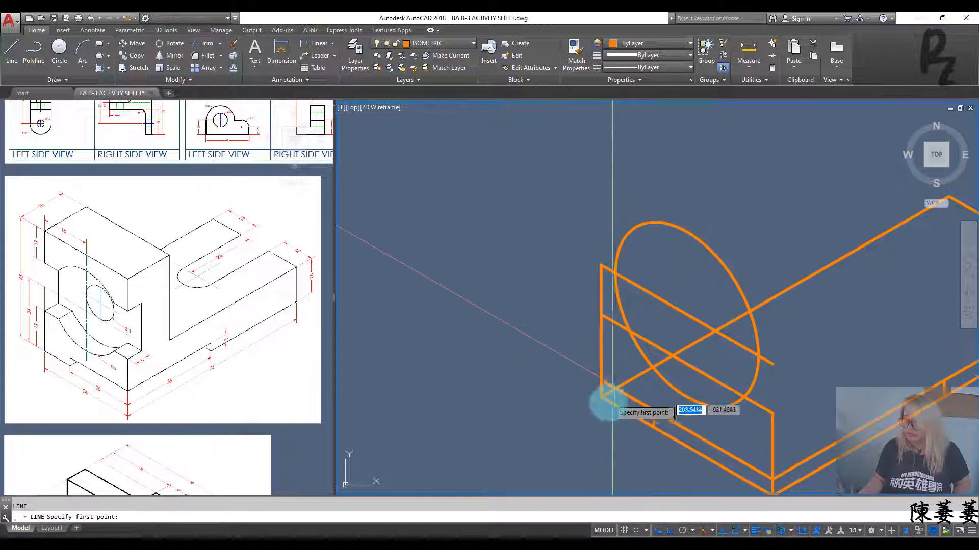
pyautogui.click(602, 396)
pyautogui.write('45')
pyautogui.press('Return')
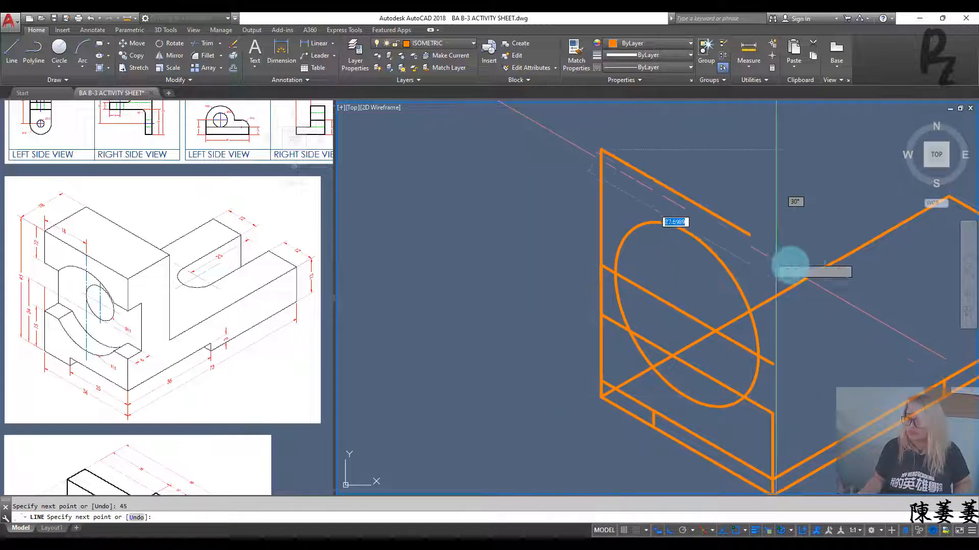
pyautogui.press('Escape')
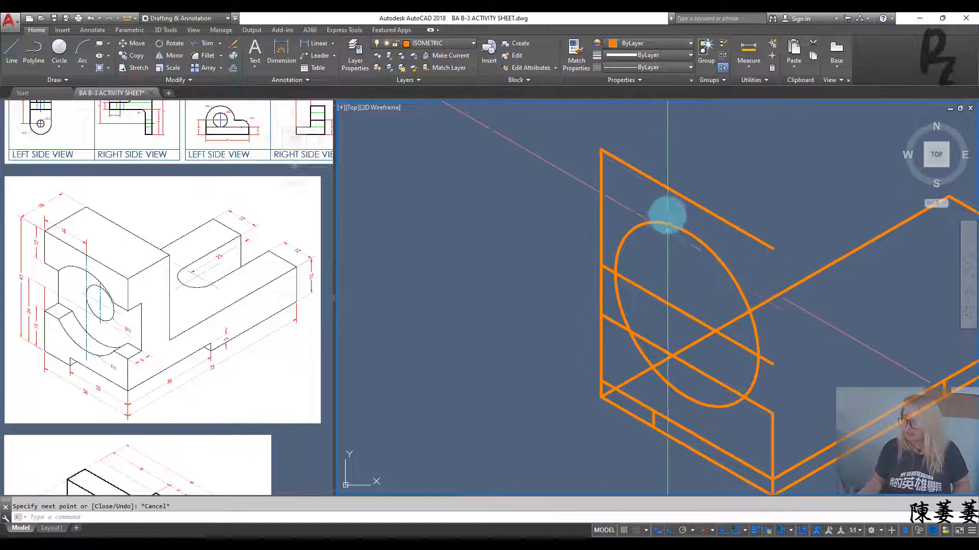
pyautogui.click(681, 187)
pyautogui.click(658, 190)
pyautogui.write('co')
pyautogui.press('Return')
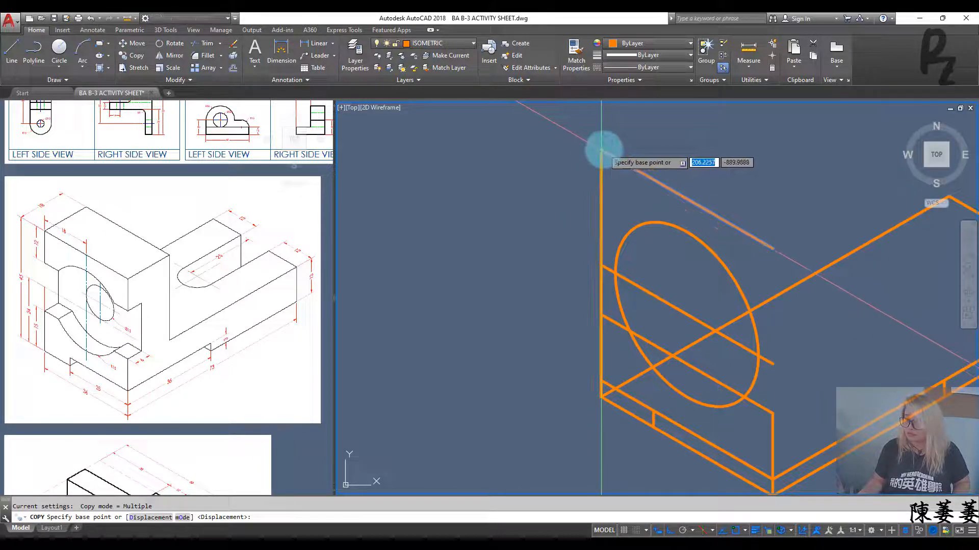
pyautogui.click(601, 150)
pyautogui.press('Escape')
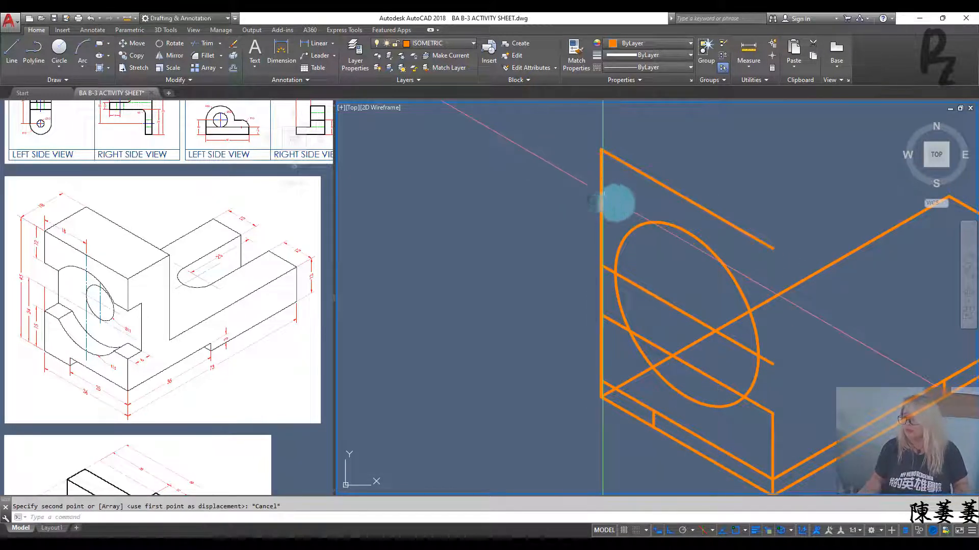
# - Copy the block's top front edge 12 straight down
pyautogui.click(649, 176)
pyautogui.click(624, 169)
pyautogui.write('co')
pyautogui.press('Return')
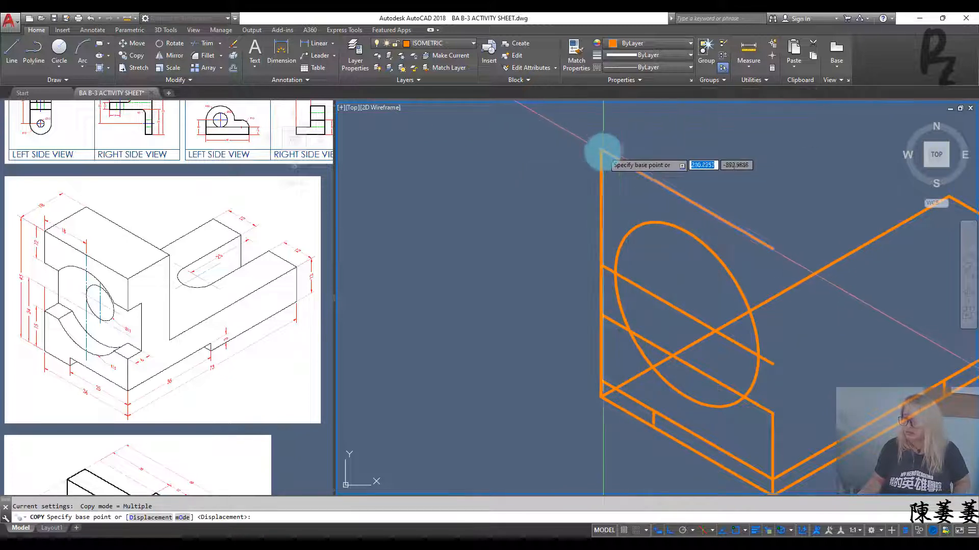
pyautogui.click(602, 150)
pyautogui.press('Escape')
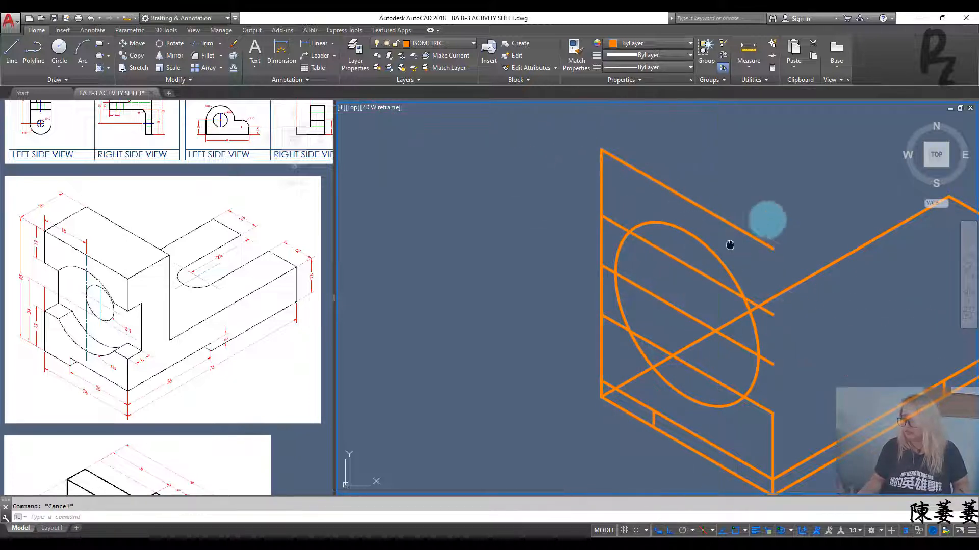
# - Erase the 24-long and 45-long vertical lines at the left corner, keeping the 15-long one
pyautogui.moveTo(643, 283); pyautogui.dragTo(697, 231, button='middle')
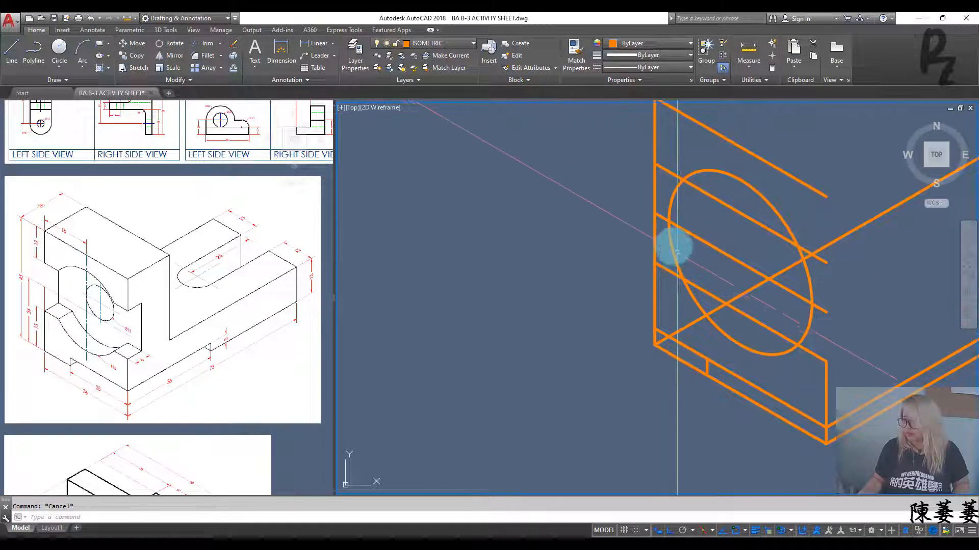
pyautogui.click(666, 246)
pyautogui.click(645, 240)
pyautogui.write('e')
pyautogui.press('Return')
# - Draw vertical lines joining both ends of the top front edge to the copied edge 12 below it
pyautogui.moveTo(661, 248); pyautogui.dragTo(671, 293, button='middle')
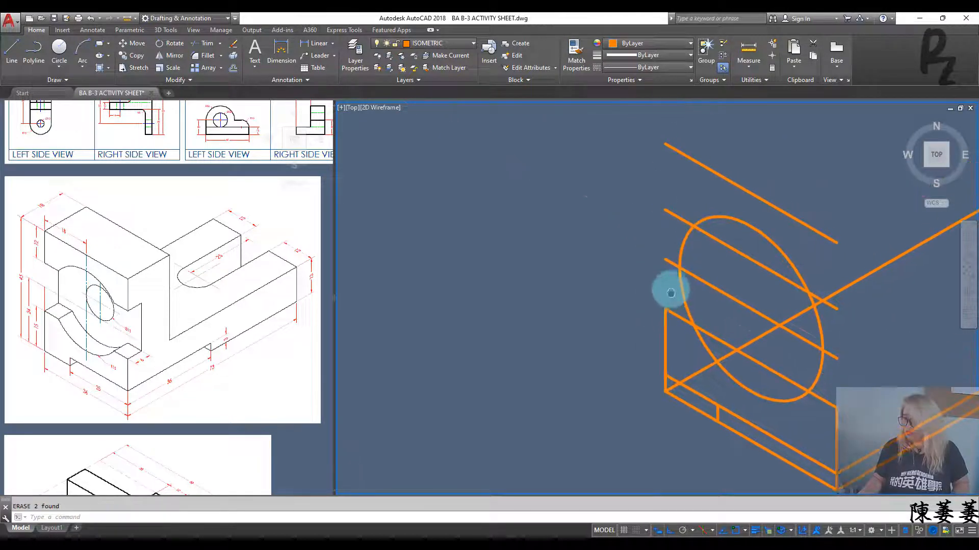
pyautogui.write('l')
pyautogui.press('Return')
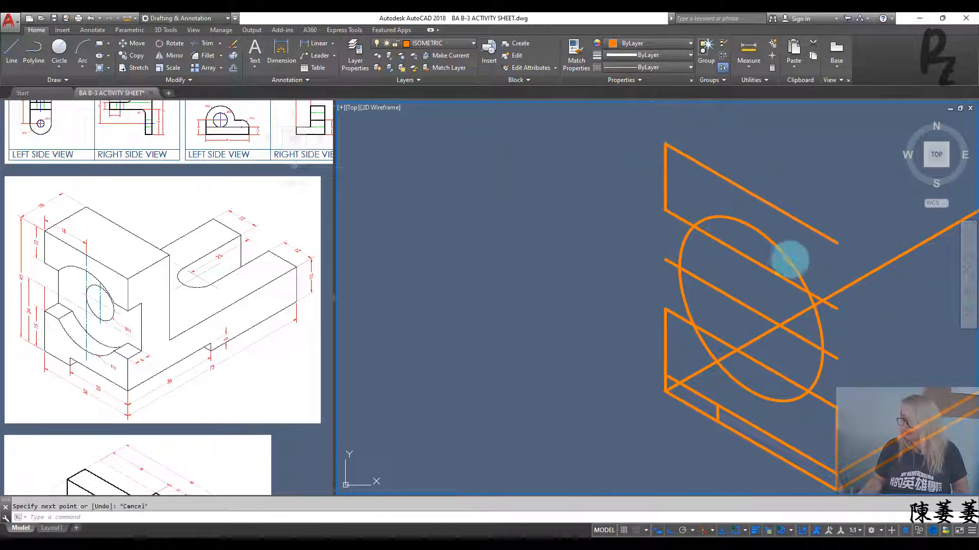
pyautogui.press('Escape')
pyautogui.moveTo(787, 258); pyautogui.dragTo(749, 244, button='middle')
pyautogui.write('l')
pyautogui.press('Return')
pyautogui.click(772, 284)
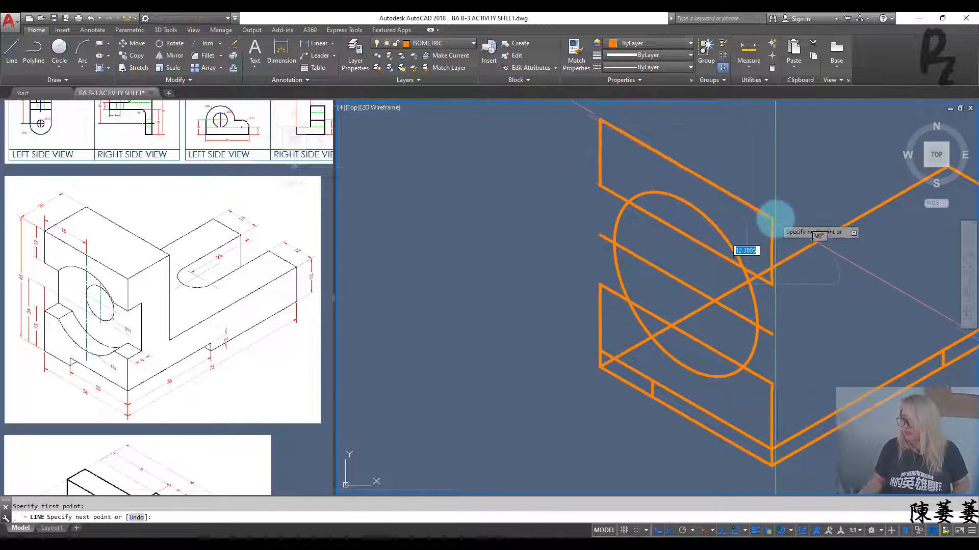
pyautogui.click(771, 219)
# - Draw an 18-long line back along the depth from the block's upper front corner, followed by a vertical line about 38 long downward
pyautogui.press('F5')
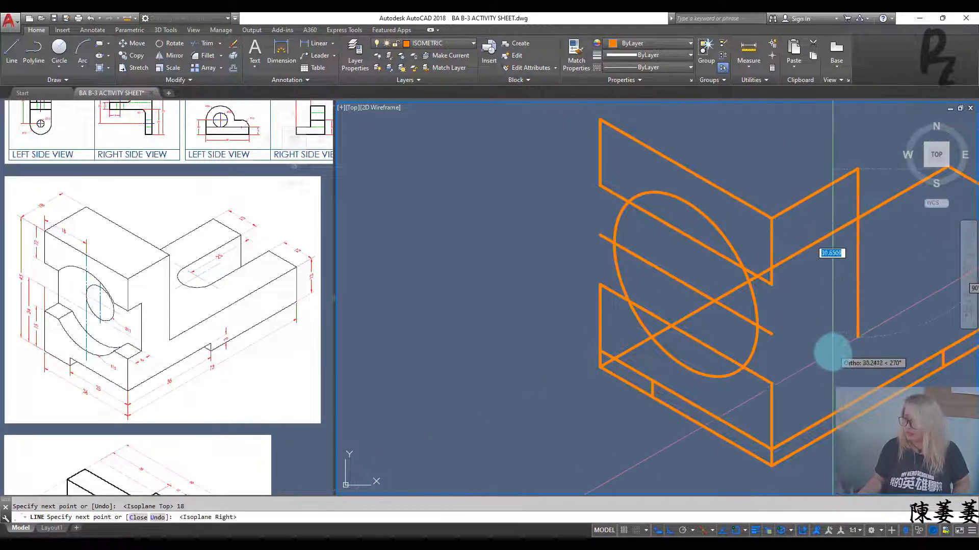
pyautogui.hotkey('ctrl', 'z')
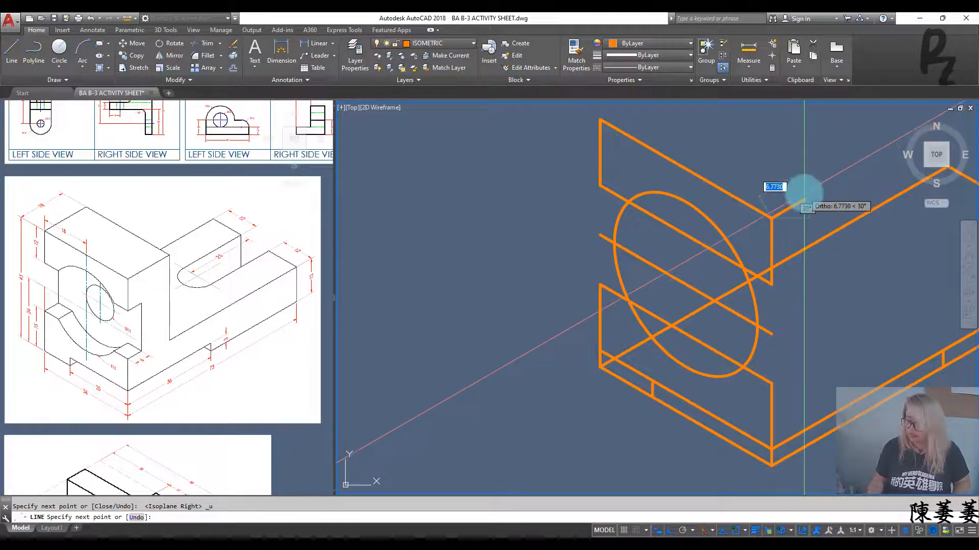
pyautogui.write('18')
pyautogui.press('Return')
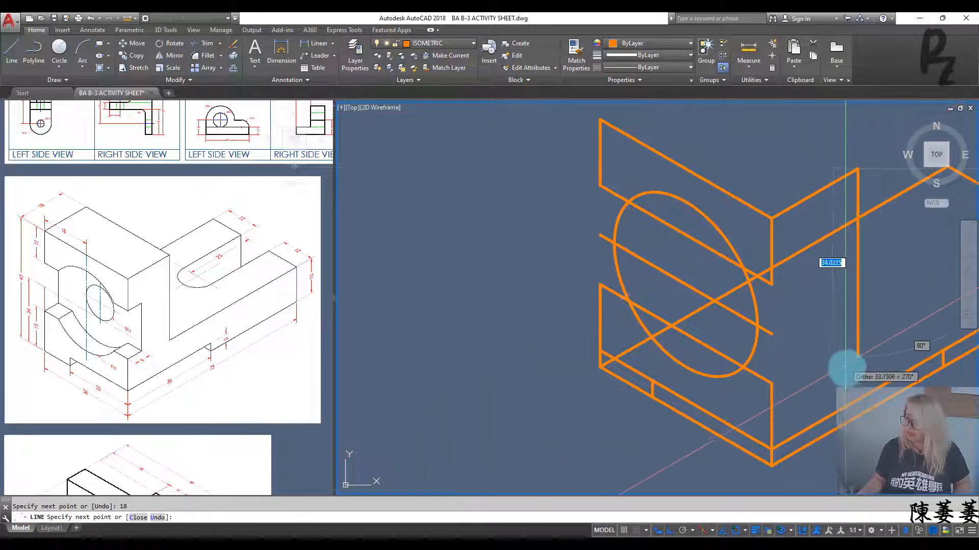
pyautogui.click(850, 383)
pyautogui.press('Escape')
# - Draw a 13-long vertical line up from the base's far corner and run a parallel line back past the block's rear vertical
pyautogui.moveTo(758, 354); pyautogui.dragTo(426, 357, button='middle')
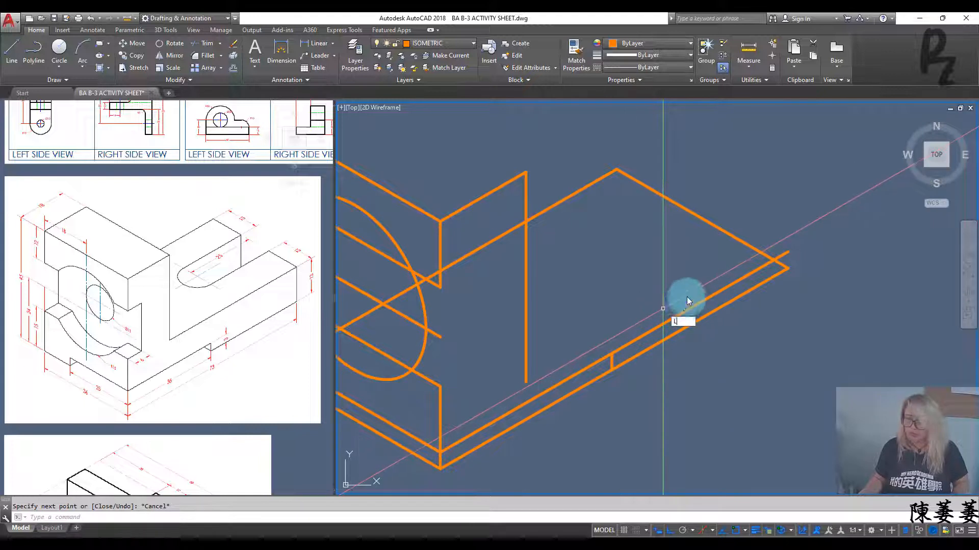
pyautogui.write('l')
pyautogui.press('Return')
pyautogui.click(788, 268)
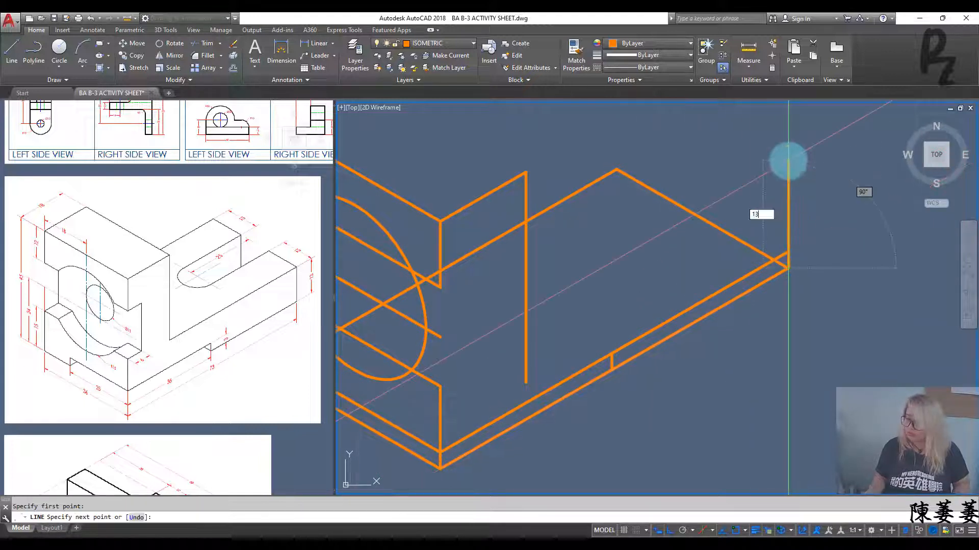
pyautogui.press('Return')
# - Trim the overhanging ends where the arm's top edge crosses the block's rear vertical line, leaving a clean inner corner
pyautogui.write('tr')
pyautogui.press('Return')
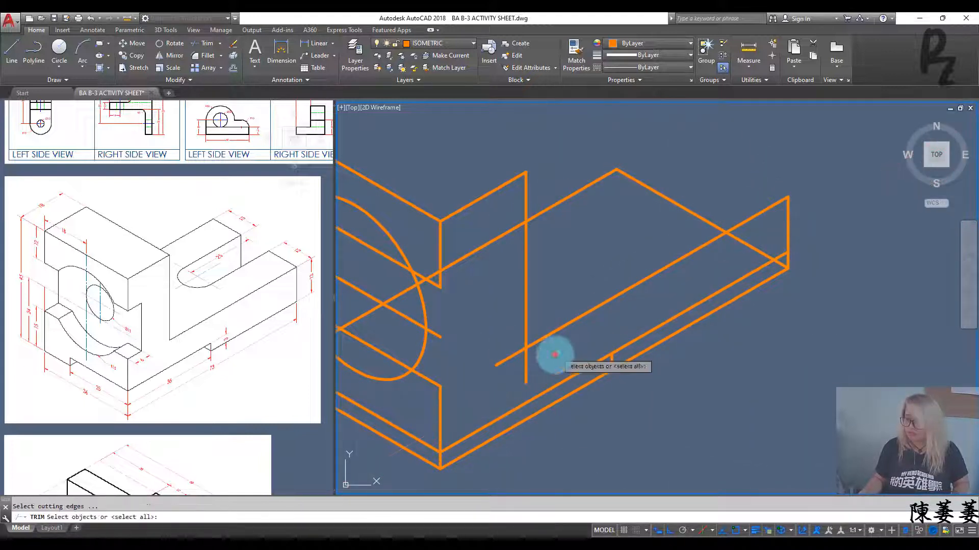
pyautogui.press('Return')
pyautogui.click(558, 355)
pyautogui.click(507, 373)
pyautogui.click(511, 379)
pyautogui.click(478, 319)
pyautogui.press('Escape')
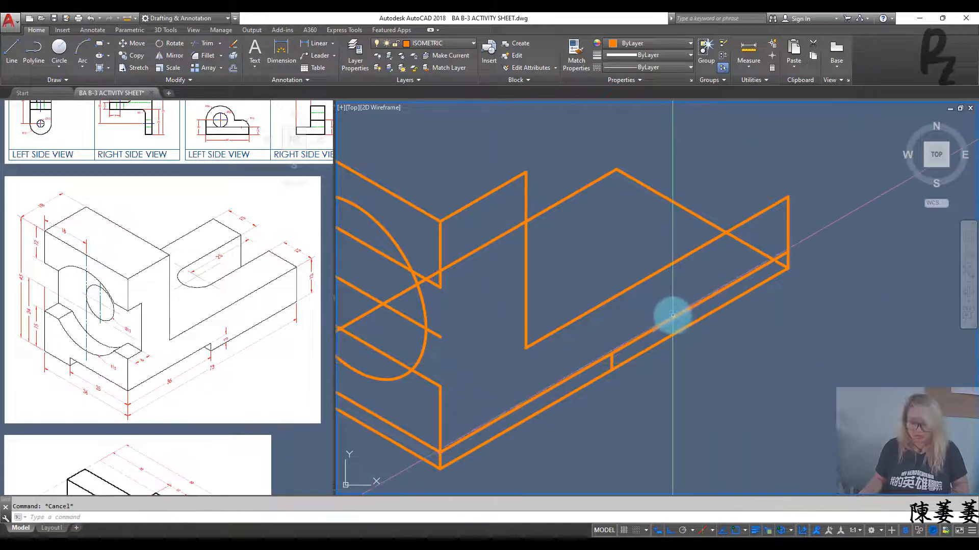
# - Trim the raised base lines beyond the short notch verticals on both the long and short sides
pyautogui.write('tr')
pyautogui.press('Return')
pyautogui.rightClick(643, 308)
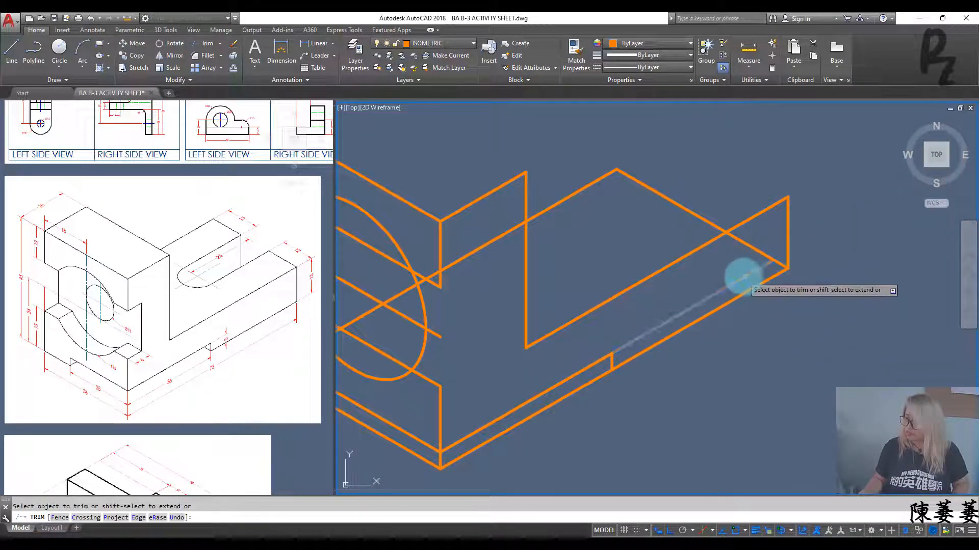
pyautogui.click(744, 277)
pyautogui.moveTo(493, 370); pyautogui.dragTo(618, 250, button='middle')
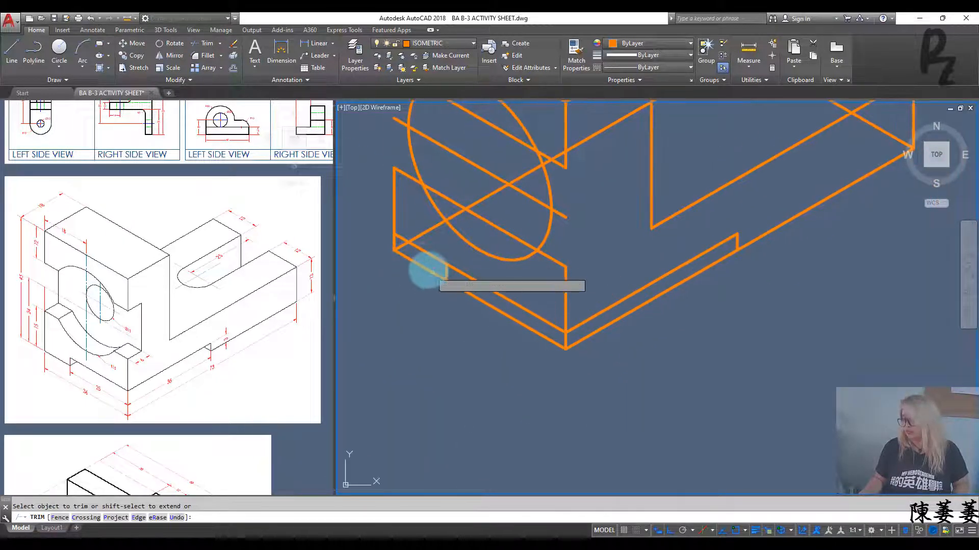
pyautogui.press('Escape')
# - Move the base's 73-long rear edge from the base's left corner to the block's upper left corner
pyautogui.scroll(-2, 434, 257)
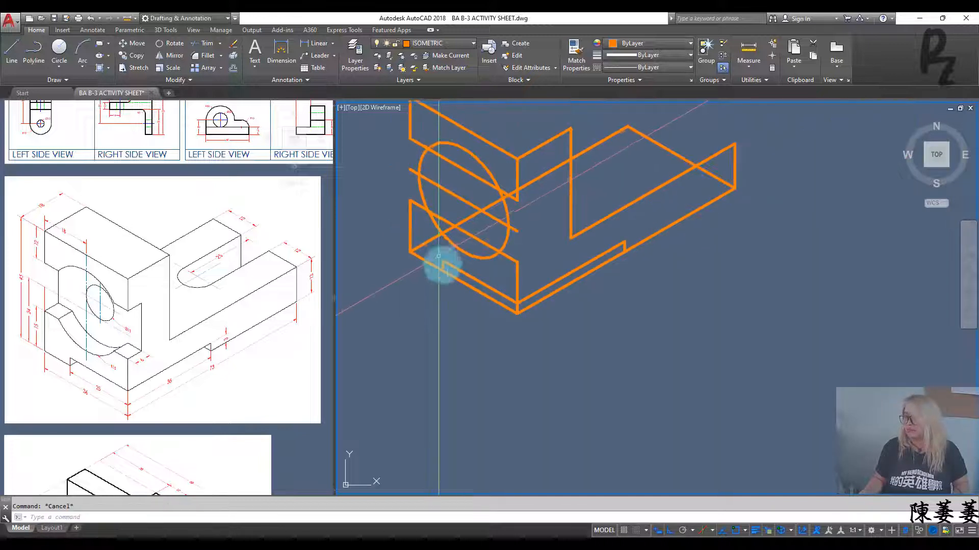
pyautogui.moveTo(437, 262); pyautogui.dragTo(437, 301, button='middle')
pyautogui.click(430, 318)
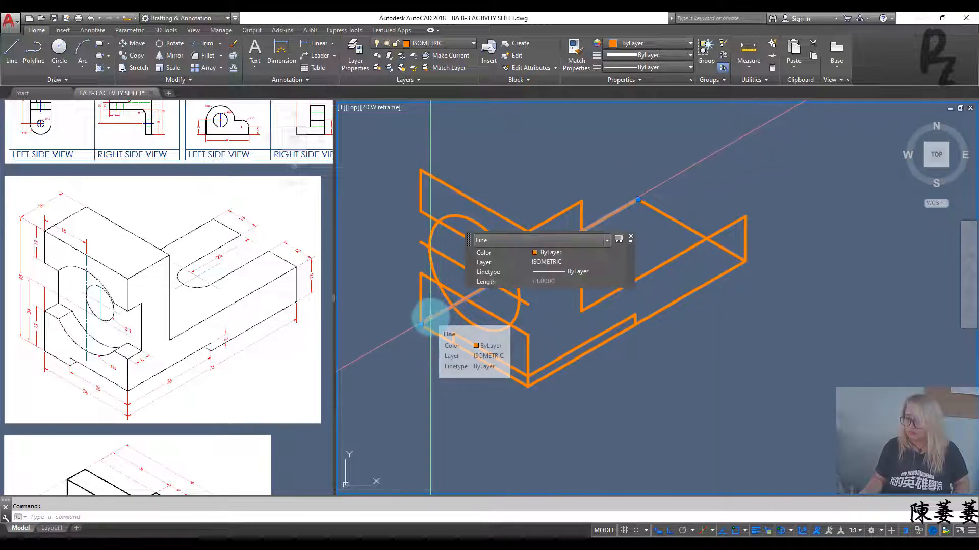
pyautogui.write('m')
pyautogui.press('Return')
pyautogui.click(421, 324)
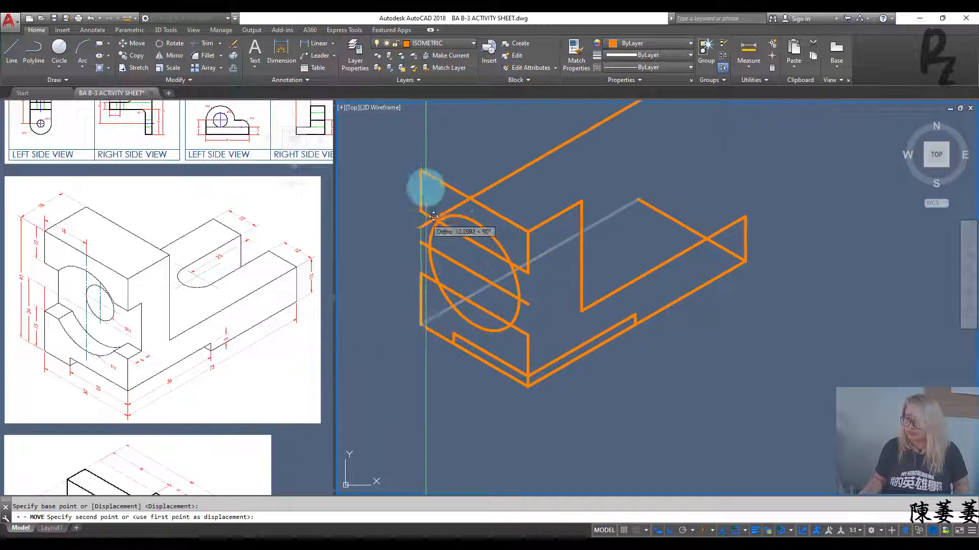
pyautogui.click(581, 202)
# - Draw the block's top rear edge from the upper end of its rear vertical, parallel to the top front edge and past the moved line
pyautogui.write('l')
pyautogui.press('Return')
pyautogui.click(581, 202)
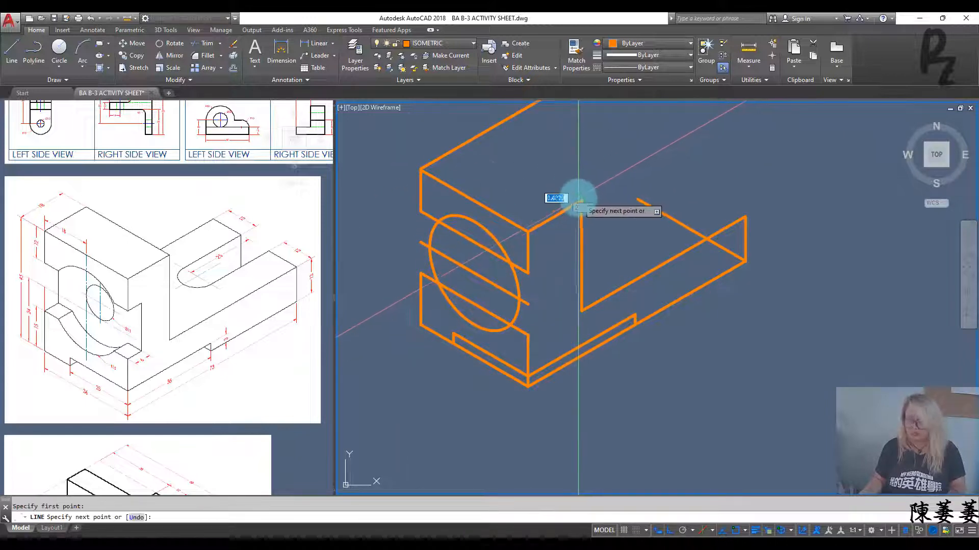
pyautogui.press('F5')
pyautogui.moveTo(443, 136); pyautogui.dragTo(483, 230, button='middle')
pyautogui.press('Escape')
# - Trim both overhanging lines at the block's top rear corner to close the top face
pyautogui.write('tr')
pyautogui.press('Return')
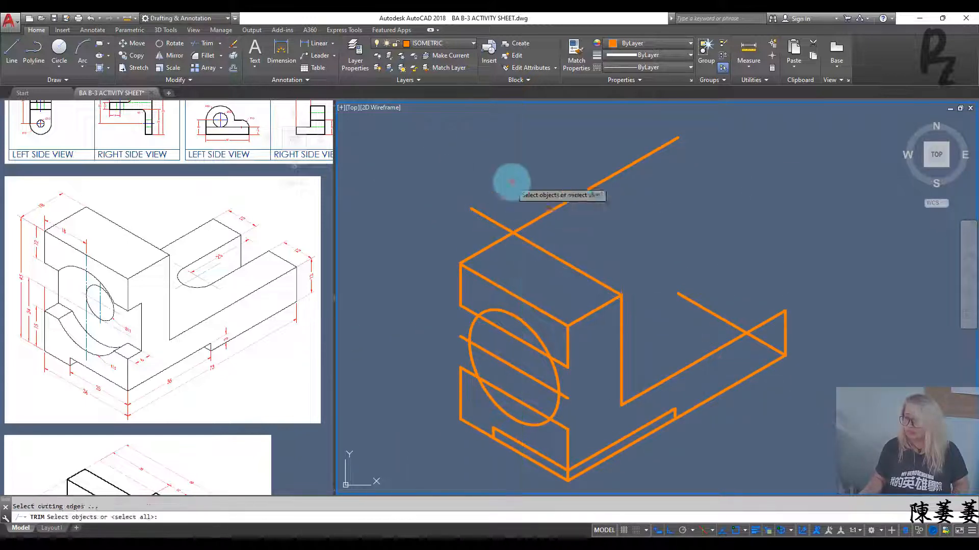
pyautogui.rightClick(511, 182)
pyautogui.click(565, 226)
pyautogui.click(483, 208)
pyautogui.press('Escape')
pyautogui.press('Escape')
pyautogui.moveTo(687, 282); pyautogui.dragTo(662, 162, button='middle')
pyautogui.moveTo(734, 208); pyautogui.dragTo(733, 245, button='middle')
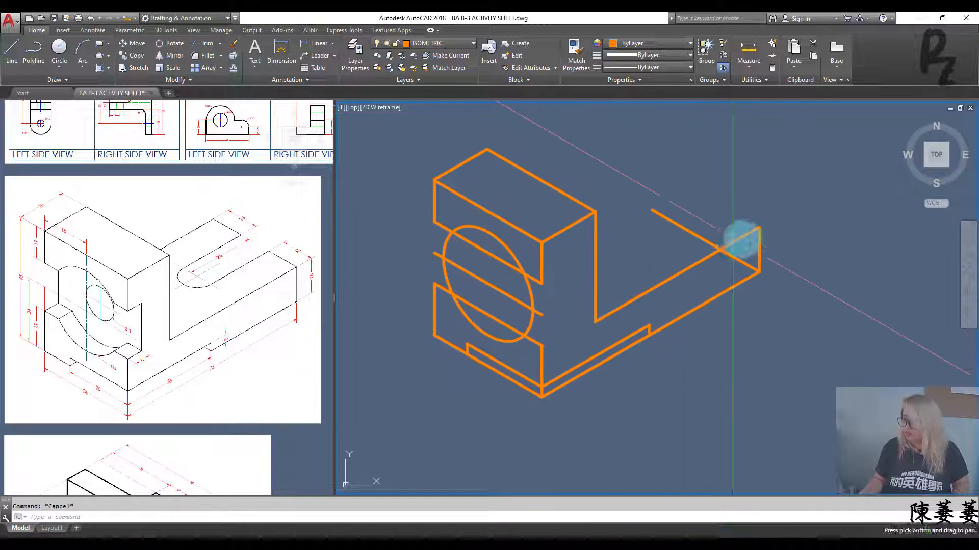
# - Copy the base's long top edge from its outer end corner across the width at offsets of 12, 24 and 36
pyautogui.click(749, 235)
pyautogui.click(739, 222)
pyautogui.press('Return')
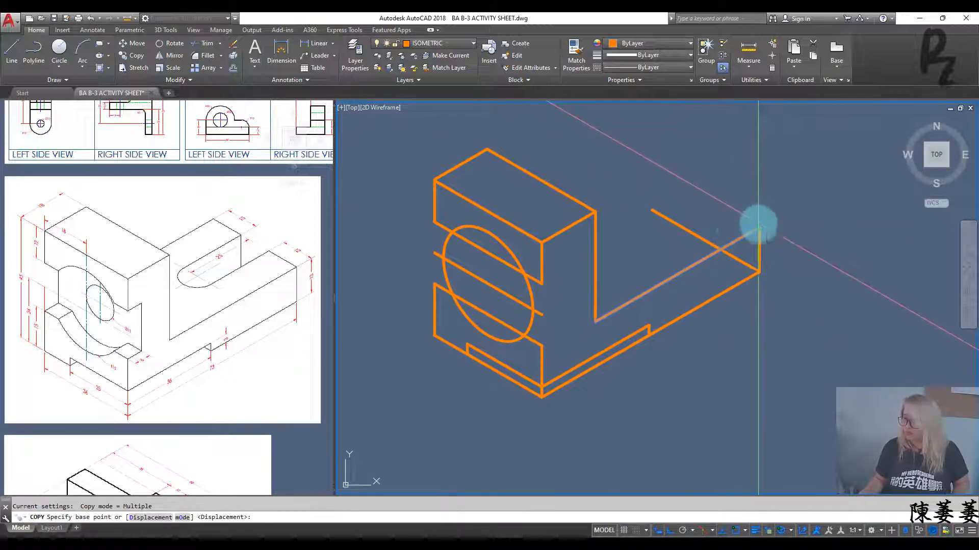
pyautogui.click(759, 227)
pyautogui.write('12')
pyautogui.press('Return')
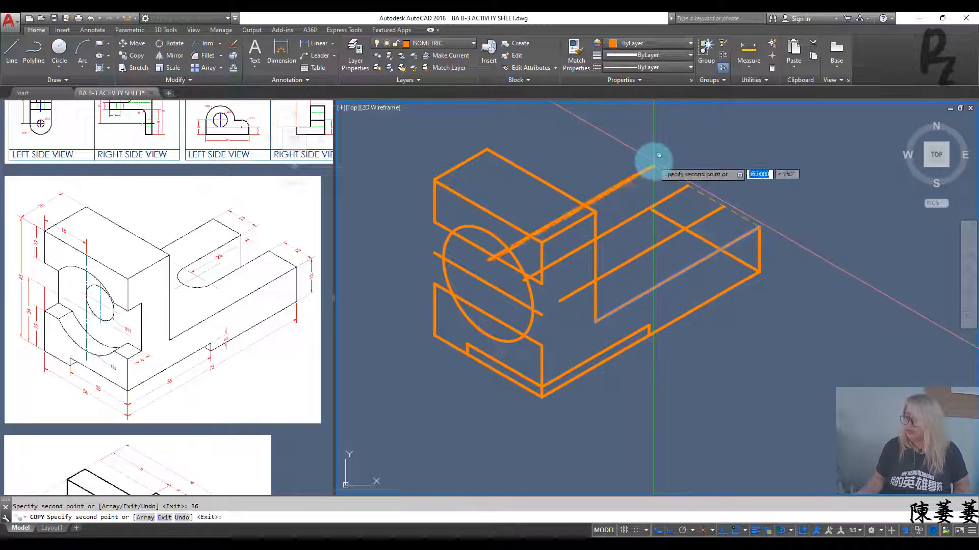
pyautogui.press('Escape')
# - Move the base's end edge from the bottom outer corner up to the top corner, and trim it between the two arms
pyautogui.click(700, 235)
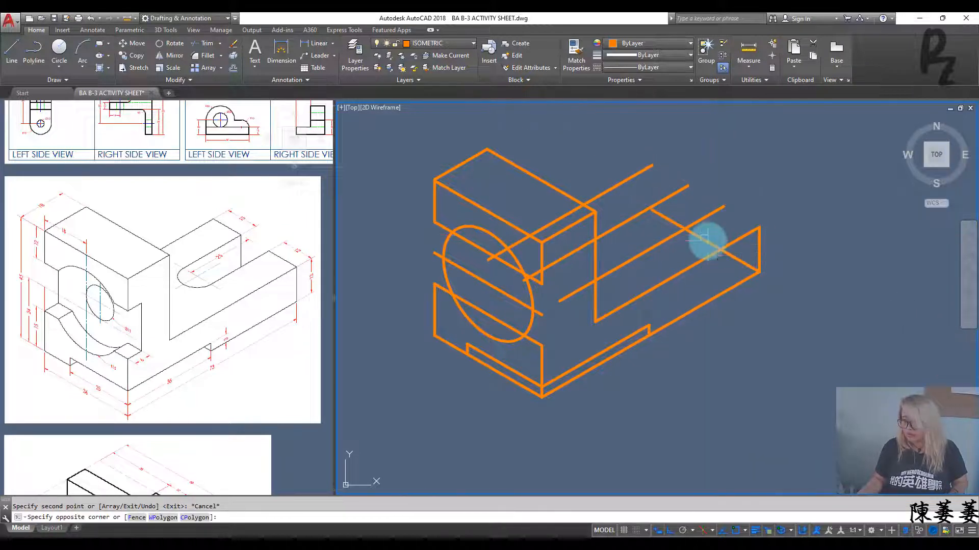
pyautogui.click(701, 241)
pyautogui.write('m')
pyautogui.press('space')
pyautogui.click(759, 271)
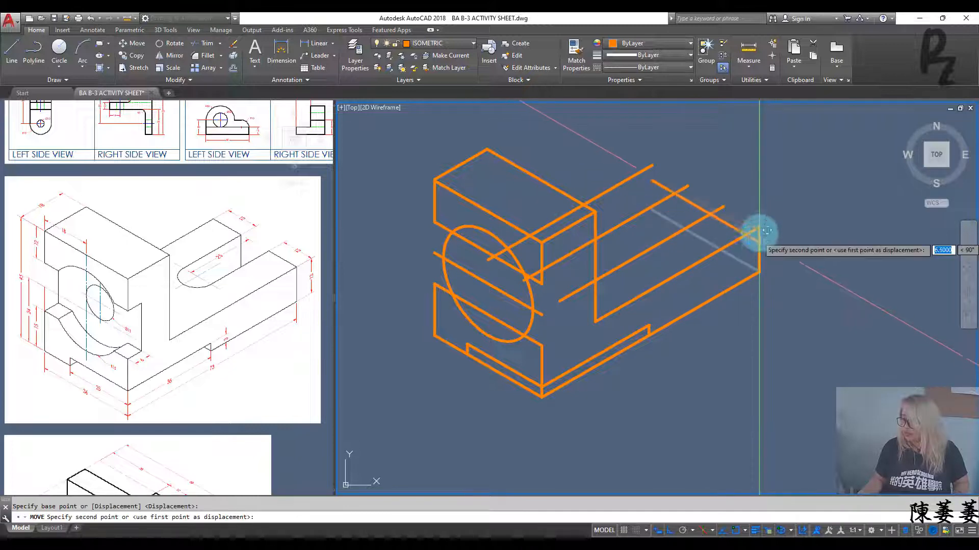
pyautogui.click(759, 227)
pyautogui.press('Escape')
pyautogui.moveTo(715, 204)
pyautogui.mouseDown(button='middle')
pyautogui.moveTo(735, 232)
pyautogui.moveTo(736, 197)
pyautogui.mouseUp(button='middle')
pyautogui.scroll(2, 736, 153)
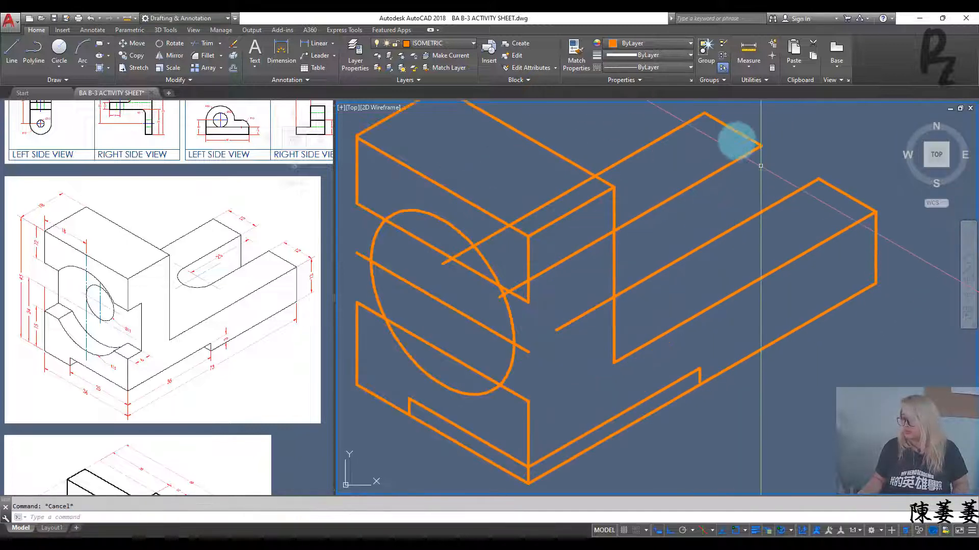
# - Copy the far arm's 12-long end edge inward along the arm and move the copy across to span the slot
pyautogui.click(727, 134)
pyautogui.press('space')
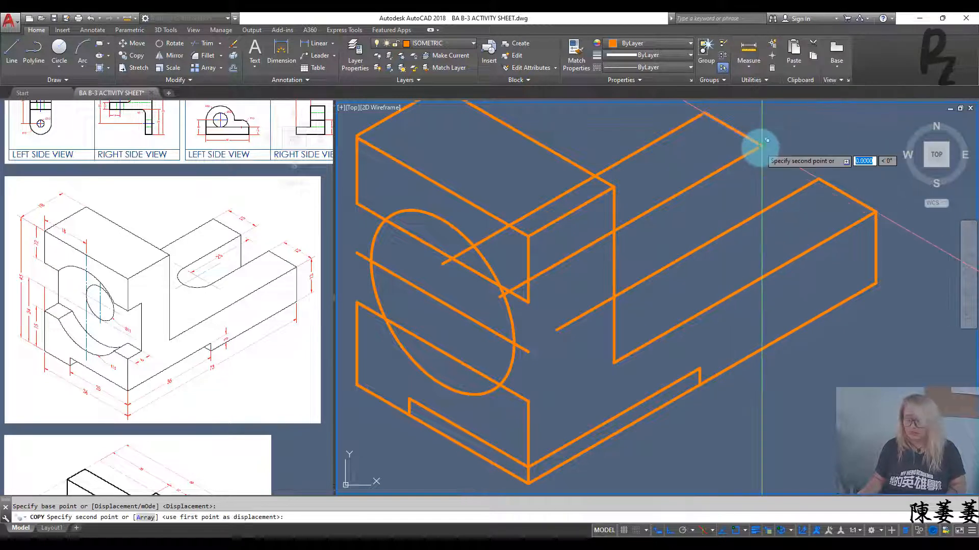
pyautogui.press('F5')
pyautogui.click(635, 209)
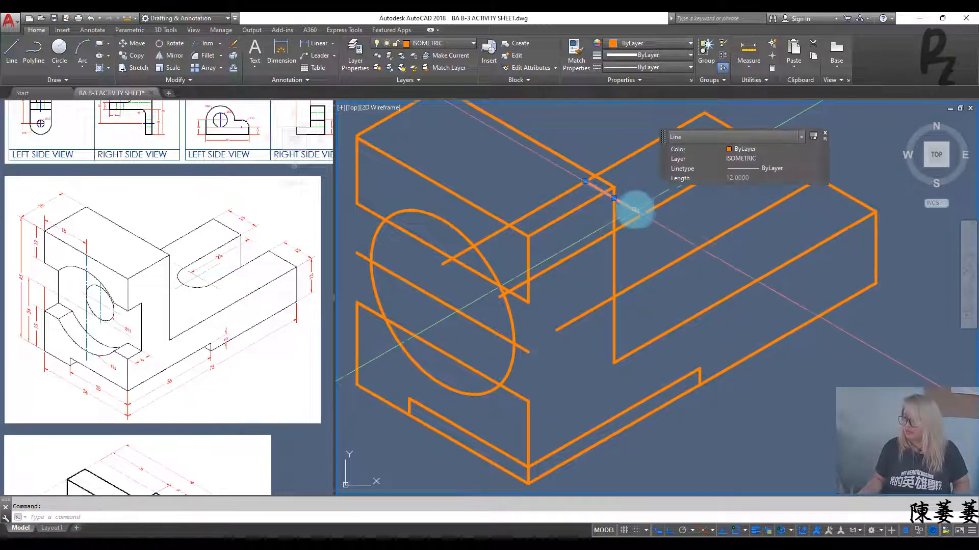
pyautogui.write('M')
pyautogui.press('space')
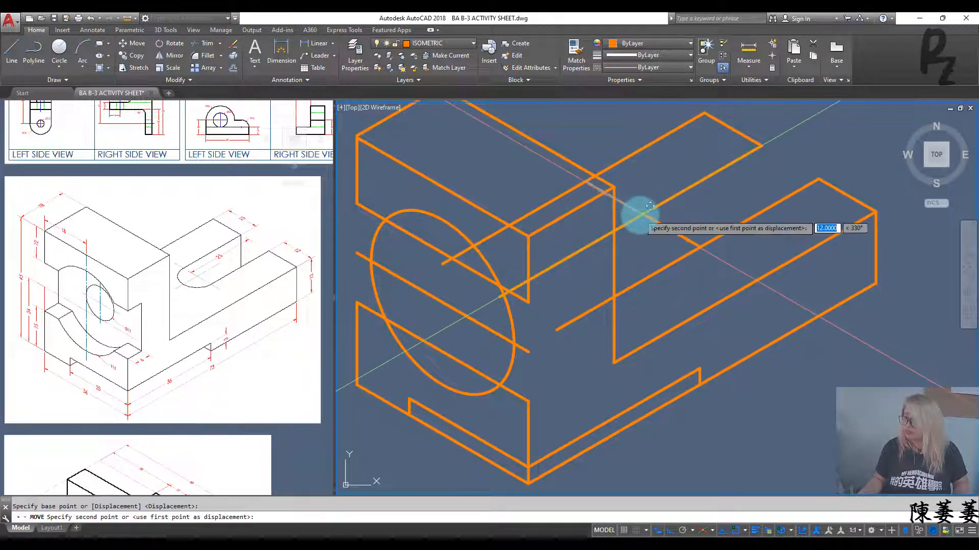
# - Draw an isometric circle on the slot's spanning line, keep only its inner half as the slot end, and erase the spanning line
pyautogui.press('space')
pyautogui.write('I')
pyautogui.press('space')
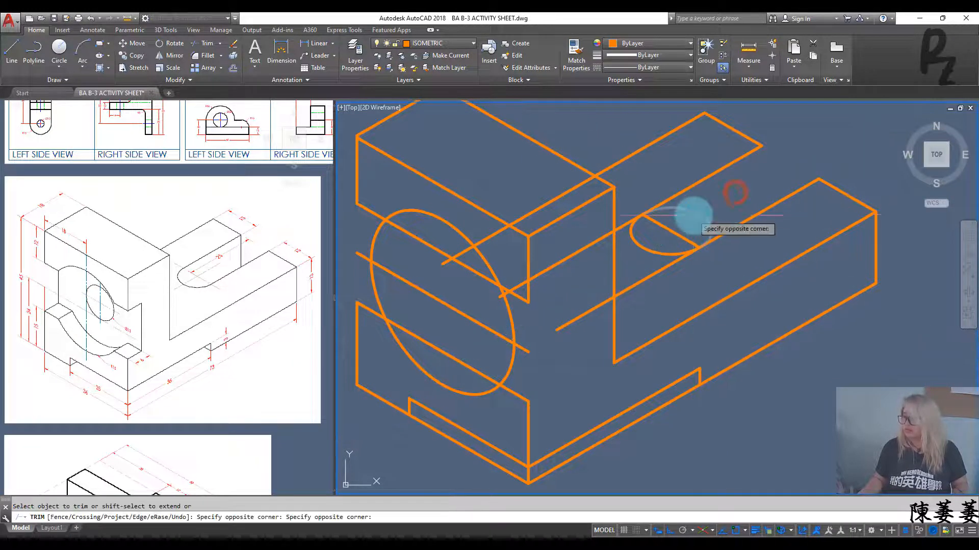
pyautogui.click(672, 229)
pyautogui.moveTo(671, 230); pyautogui.dragTo(708, 222, button='middle')
# - Trim both slot edges beyond the rounded slot end and clear their leftover segments inside the block
pyautogui.write('TR')
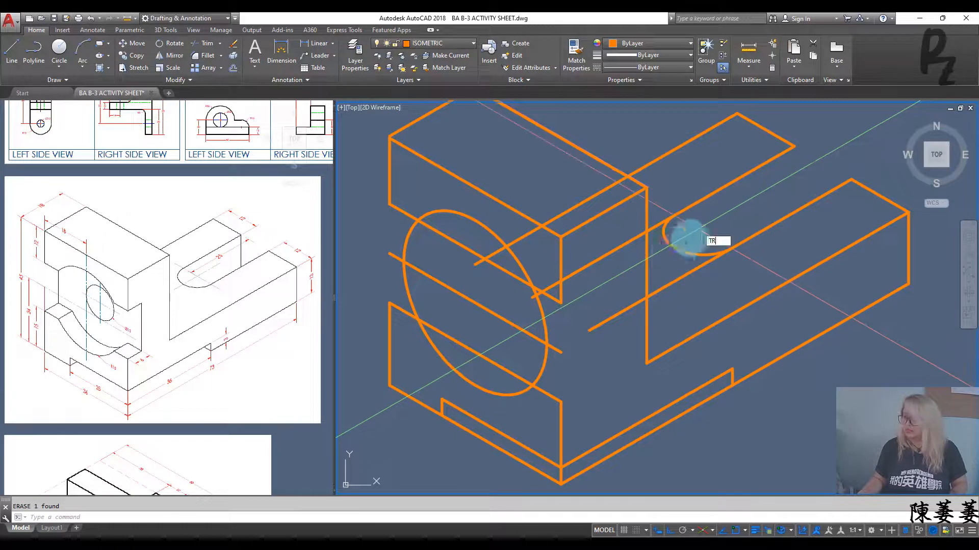
pyautogui.press('space')
pyautogui.click(679, 250)
pyautogui.press('space')
pyautogui.click(678, 262)
pyautogui.press('space')
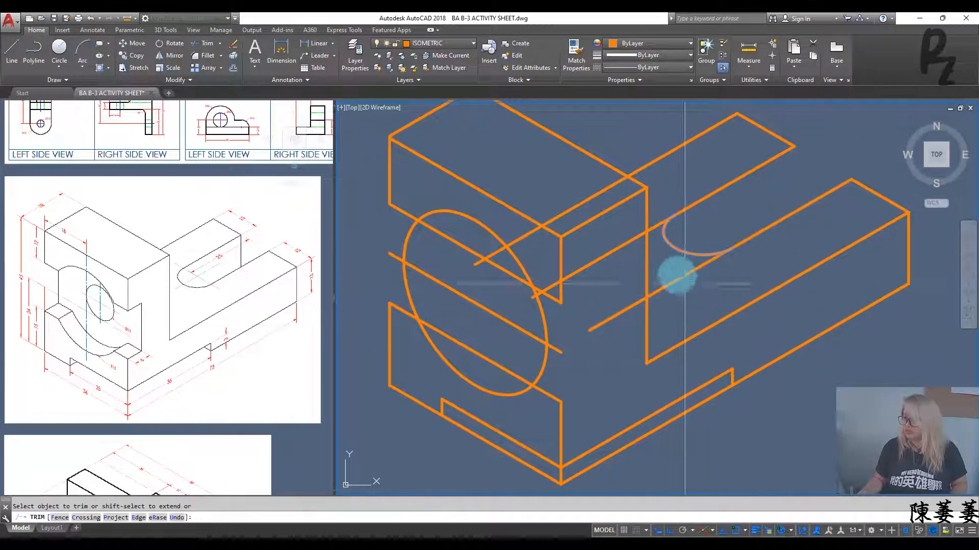
pyautogui.click(676, 280)
pyautogui.press('space')
# - Copy the base's vertical end edge from its top corner to the far arm's inner end corner
pyautogui.click(924, 255)
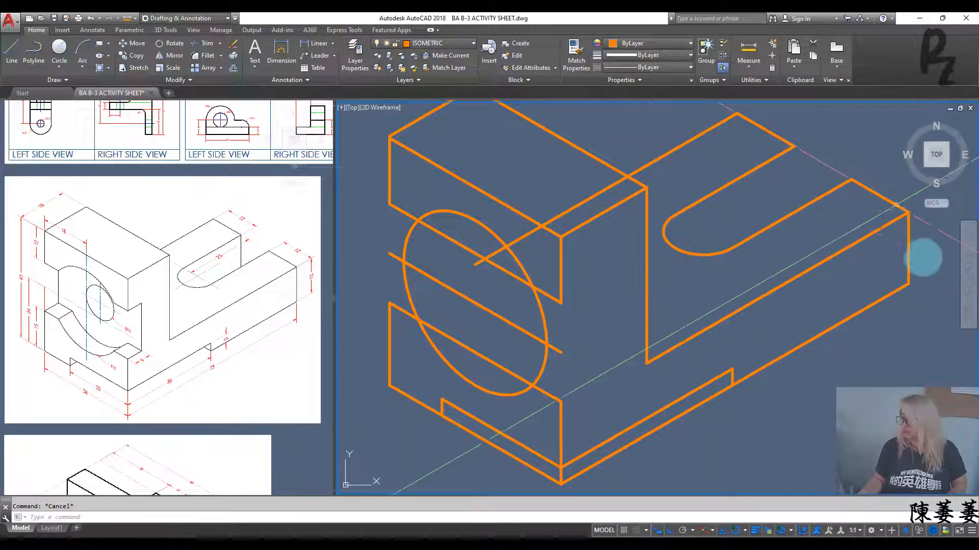
pyautogui.click(888, 252)
pyautogui.write('CO')
pyautogui.press('space')
pyautogui.moveTo(917, 218); pyautogui.dragTo(869, 227, button='middle')
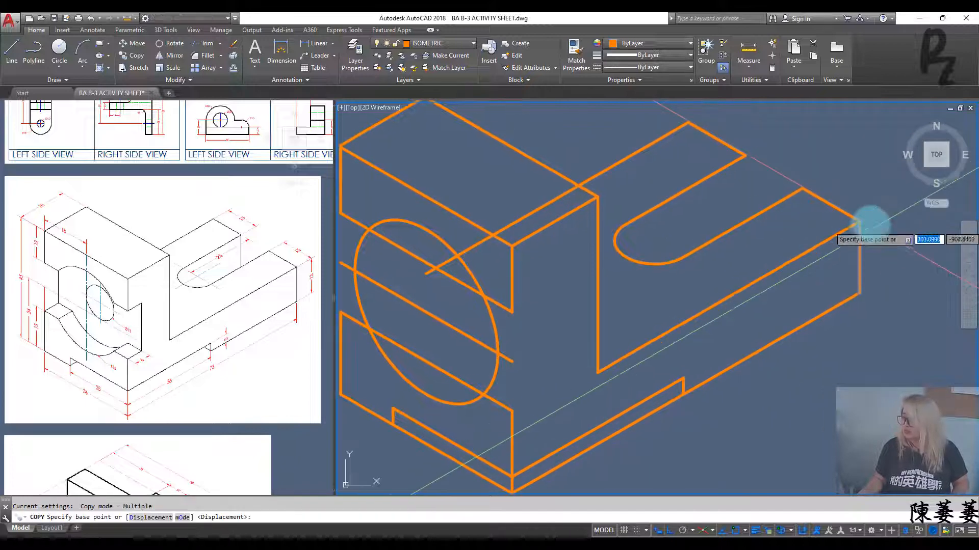
pyautogui.click(859, 222)
pyautogui.click(747, 156)
pyautogui.press('space')
# - Trim the far arm's copied vertical edge where it extends below the near slot edge
pyautogui.write('tr')
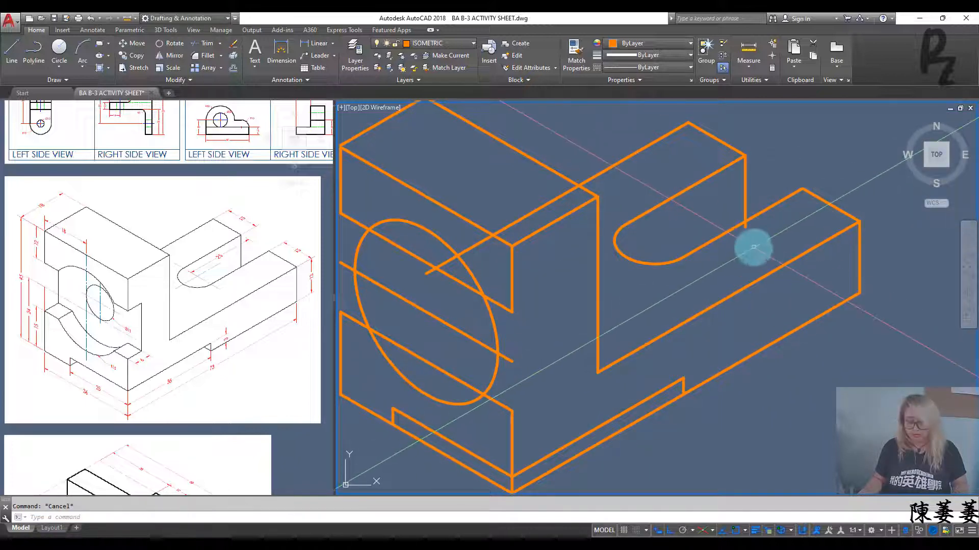
pyautogui.press('space')
pyautogui.click(745, 225)
pyautogui.press('Escape')
pyautogui.press('Escape')
# - Draw a 6-long receding line from the side notch's lower front corner and a vertical line up past the notch's upper corner
pyautogui.moveTo(646, 268); pyautogui.dragTo(787, 218, button='middle')
pyautogui.write('l')
pyautogui.press('space')
pyautogui.click(653, 360)
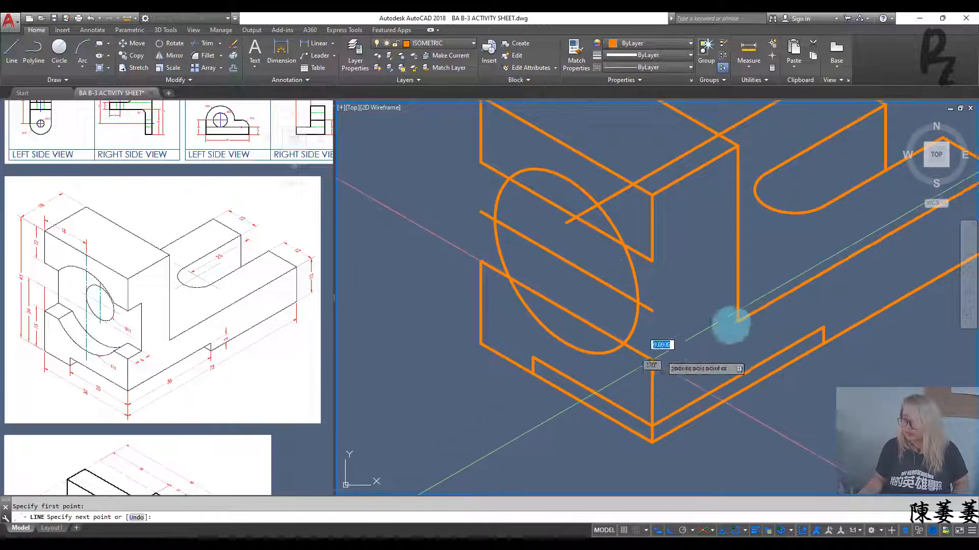
pyautogui.click(675, 200)
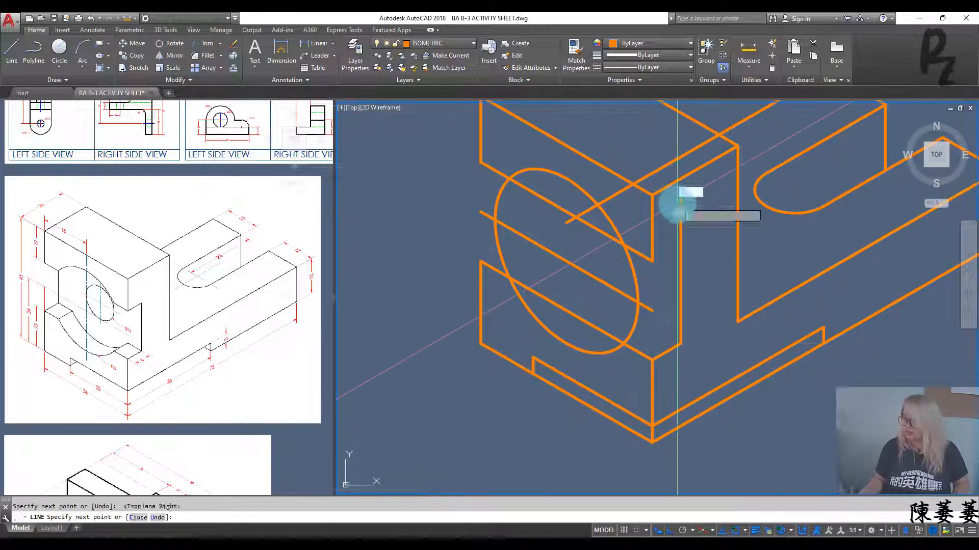
pyautogui.press('Escape')
# - Copy the 6-long receding line to the notch's upper front corner and trim the vertical above it
pyautogui.click(667, 352)
pyautogui.press('Return')
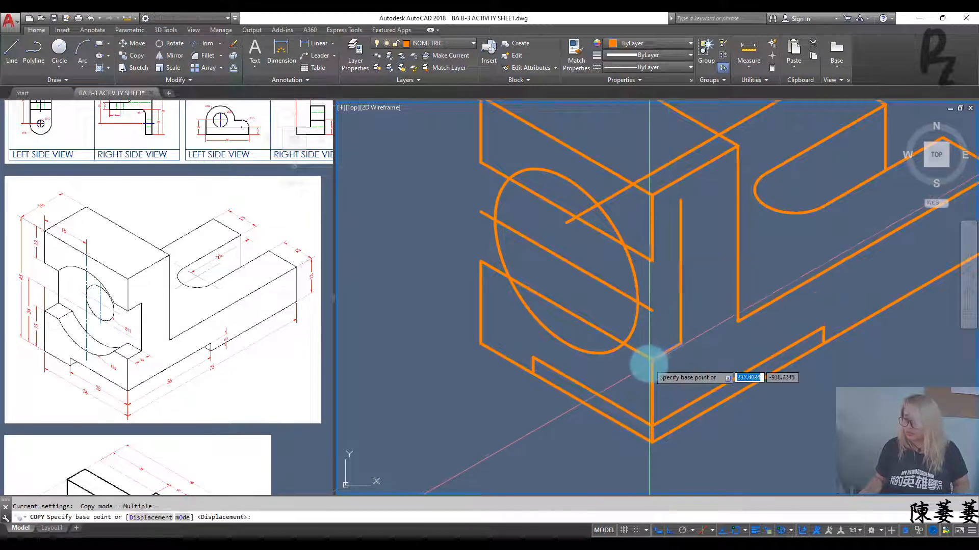
pyautogui.click(652, 360)
pyautogui.click(653, 261)
pyautogui.press('Escape')
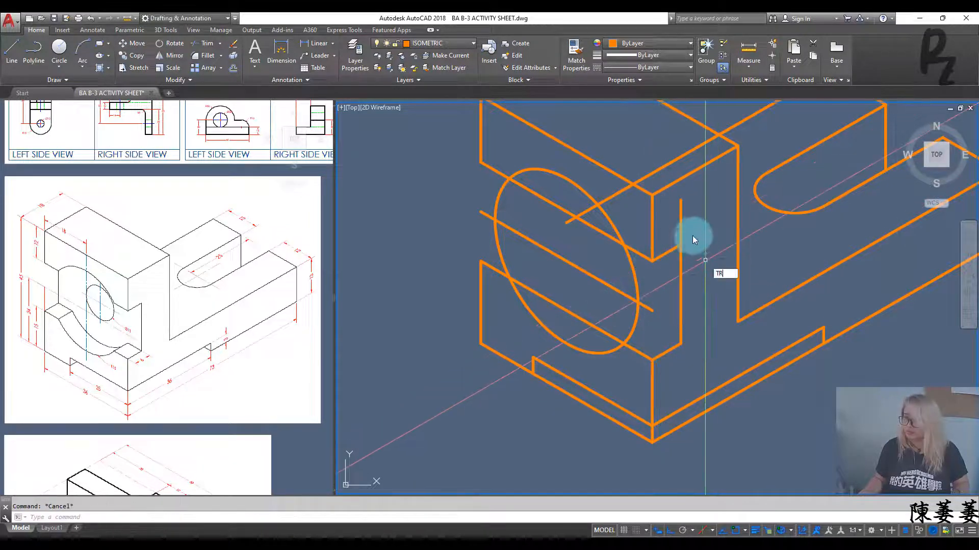
pyautogui.press('Escape')
# - Copy the 6-long receding line from the lower notch's right corner to the lower block's upper left corner
pyautogui.click(668, 352)
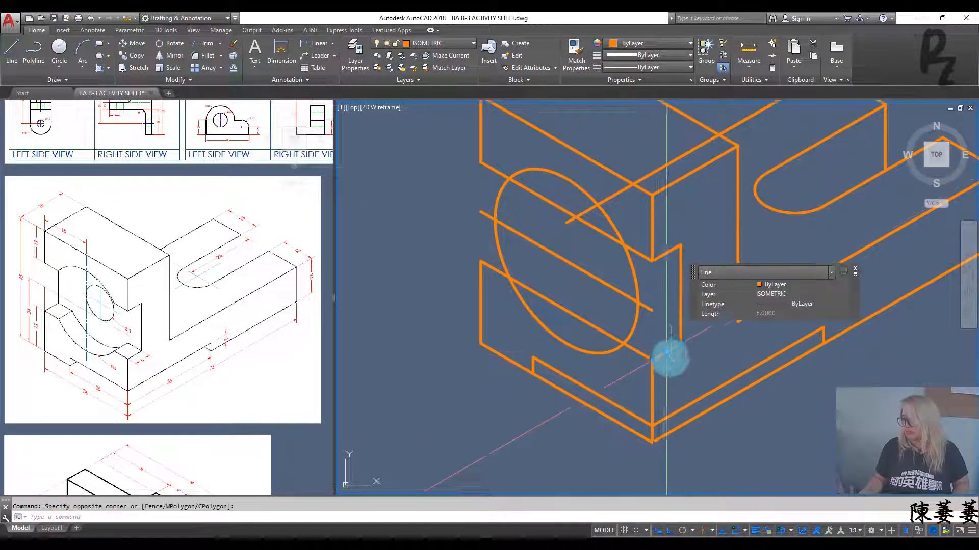
pyautogui.write('CO')
pyautogui.press('Return')
pyautogui.click(653, 360)
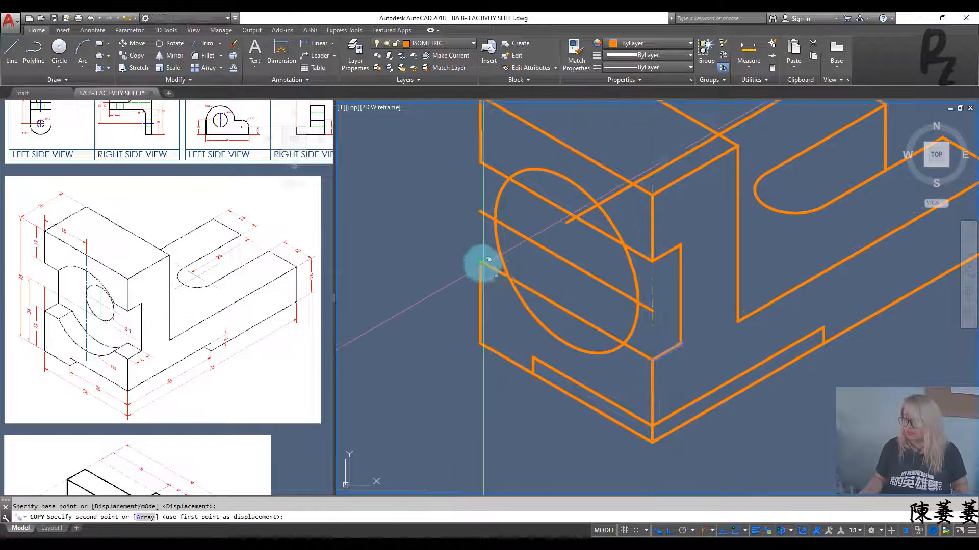
pyautogui.click(480, 261)
pyautogui.press('Escape')
pyautogui.press('Escape')
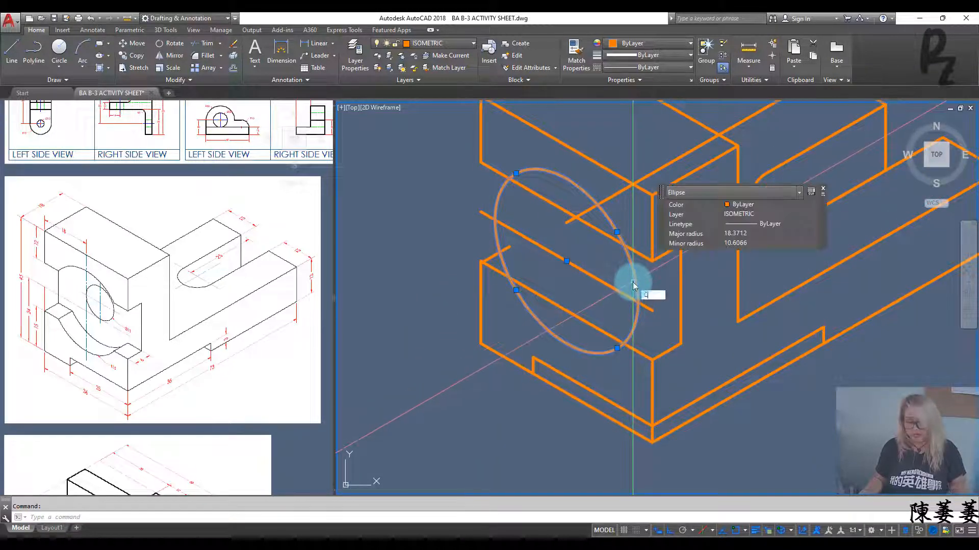
pyautogui.write('co')
pyautogui.press('Return')
pyautogui.click(653, 359)
pyautogui.press('Escape')
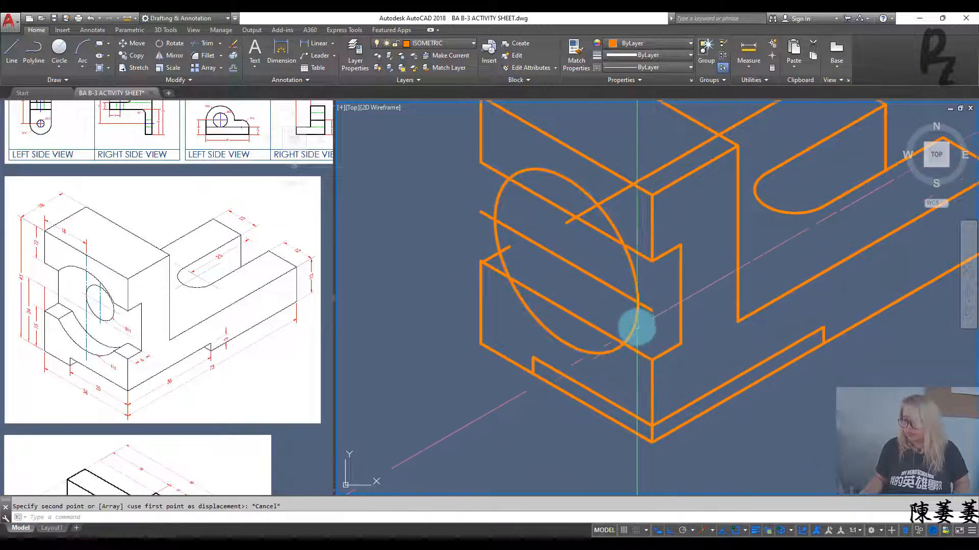
# - Copy the large front ellipse back 6 units, from the notch's lower front corner to its inner corner
pyautogui.click(629, 327)
pyautogui.write('co')
pyautogui.press('Return')
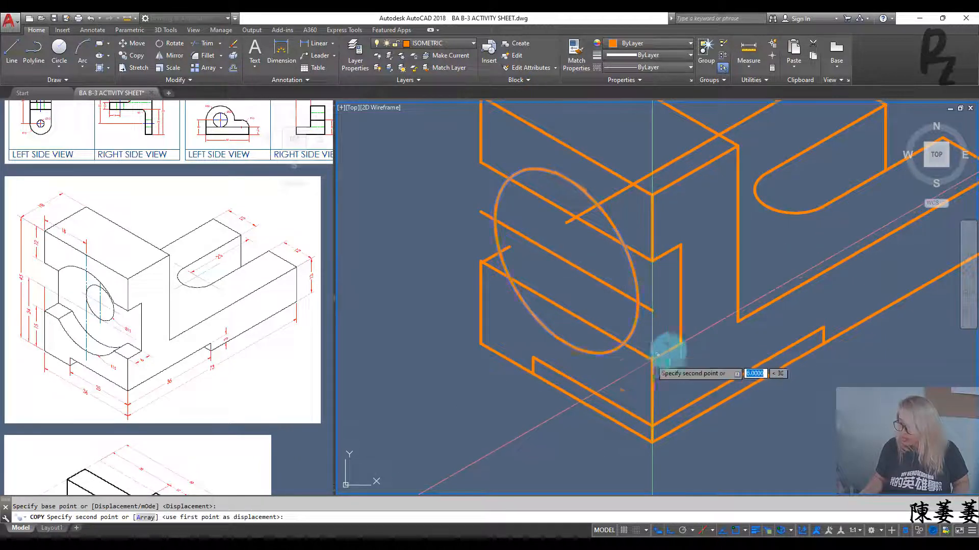
pyautogui.click(680, 343)
pyautogui.press('Escape')
pyautogui.press('Escape')
# - Move the left copy of the 6-long receding line so it starts exactly at the lower block's upper left corner
pyautogui.moveTo(645, 347); pyautogui.dragTo(635, 369, button='middle')
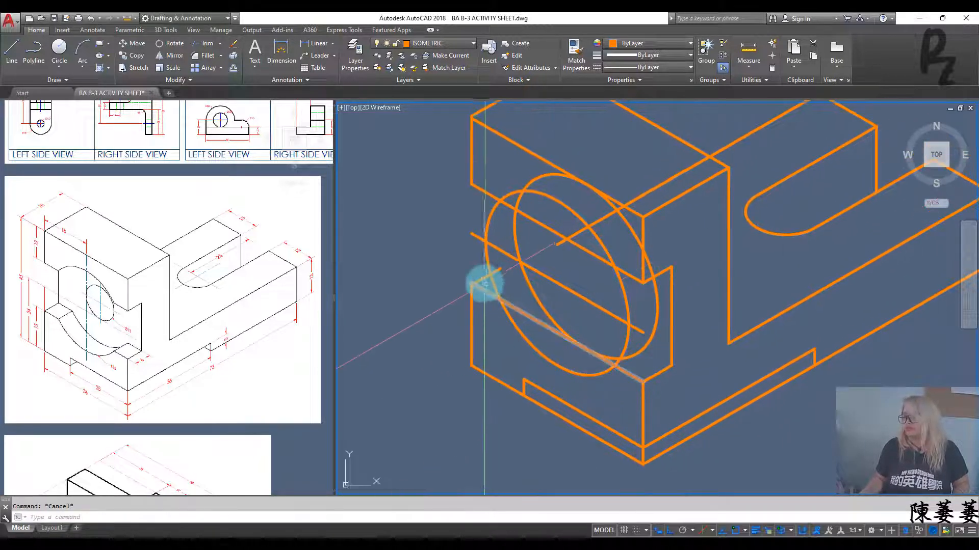
pyautogui.scroll(4, 484, 283)
pyautogui.click(476, 251)
pyautogui.write('m')
pyautogui.press('Return')
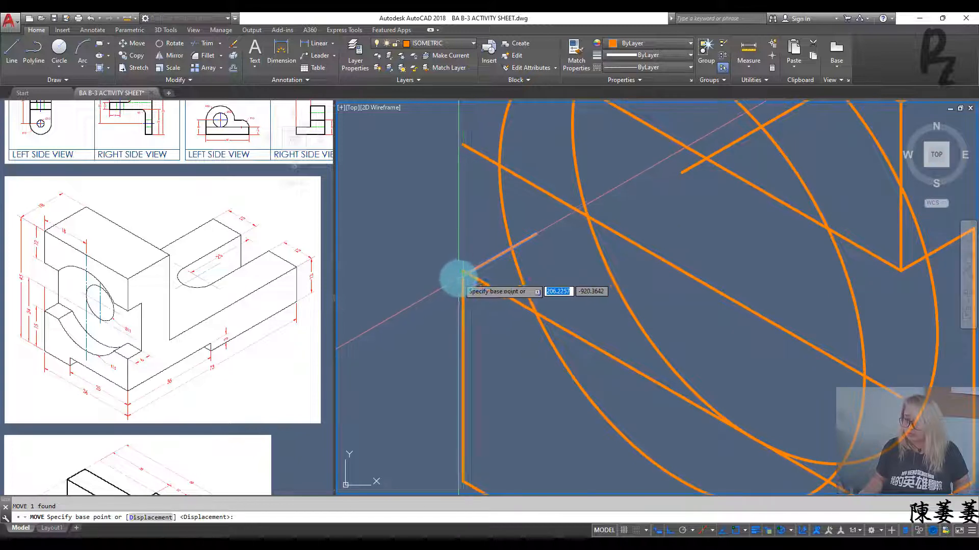
pyautogui.click(463, 273)
pyautogui.press('Escape')
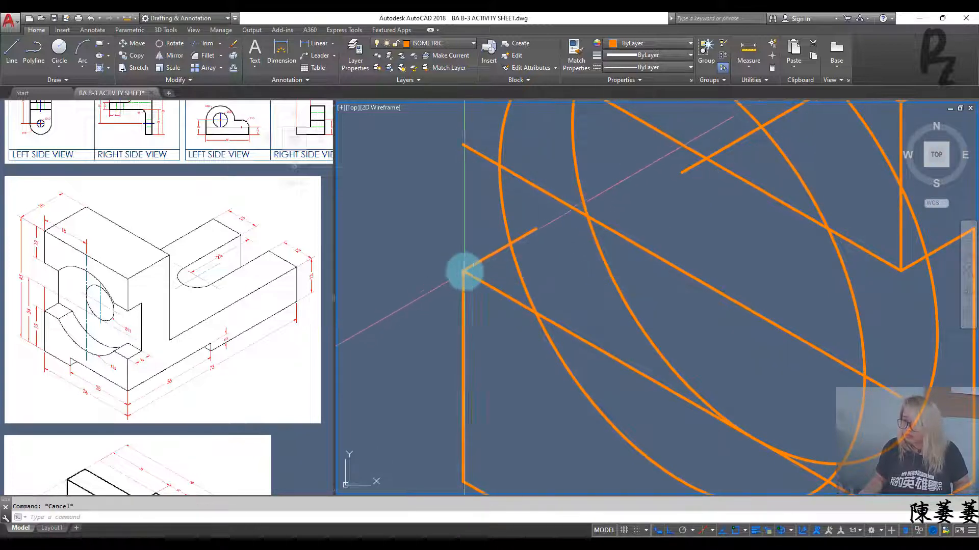
pyautogui.scroll(2, 473, 273)
pyautogui.moveTo(476, 273); pyautogui.dragTo(533, 270, button='middle')
pyautogui.scroll(-5, 534, 270)
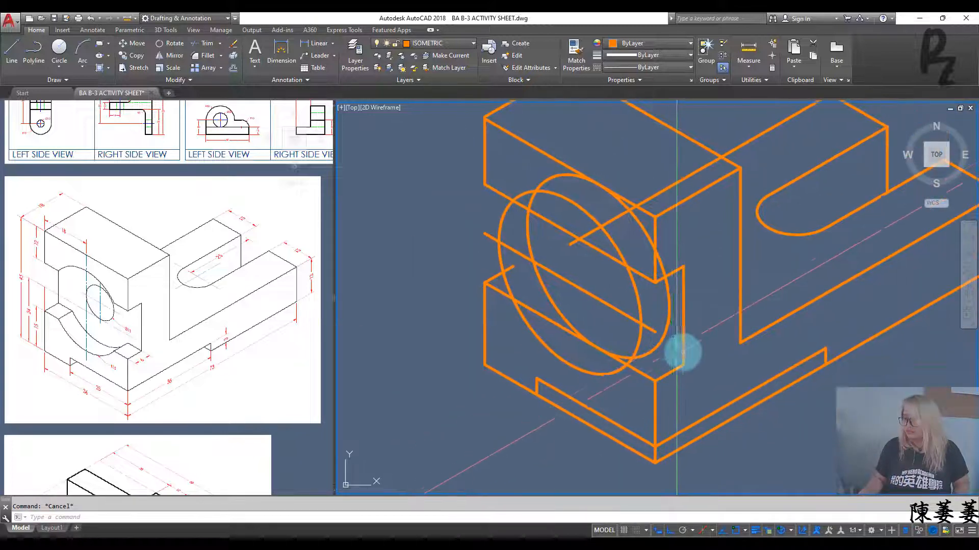
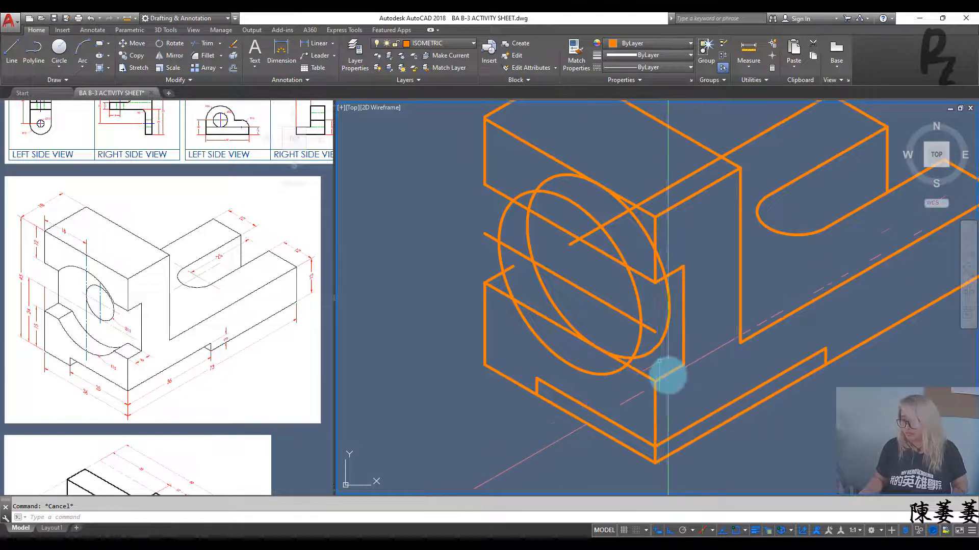
# - Copy the 6-long receding line to both points where the front ellipse crosses the lower block's top front edge
pyautogui.scroll(3, 667, 375)
pyautogui.click(671, 383)
pyautogui.click(642, 339)
pyautogui.write('co')
pyautogui.press('Return')
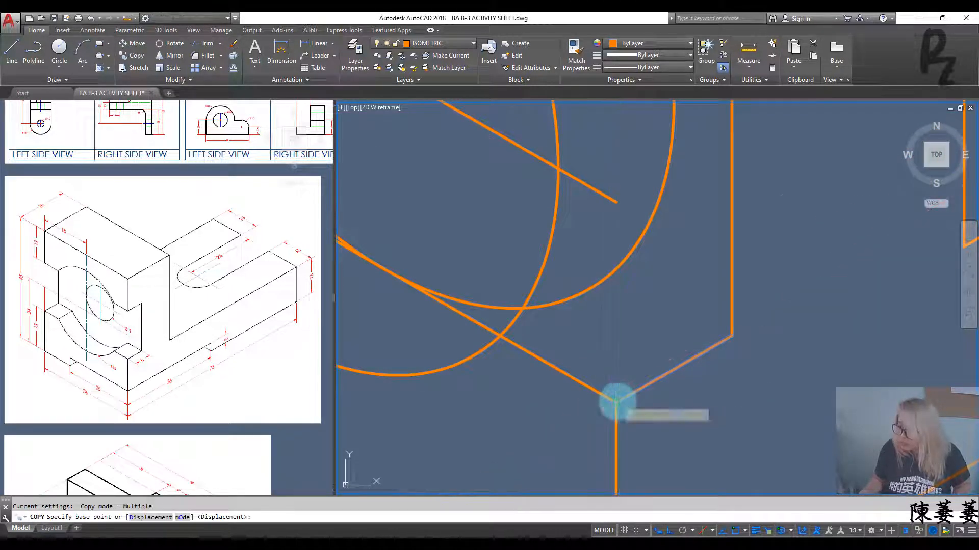
pyautogui.click(615, 403)
pyautogui.moveTo(569, 337); pyautogui.dragTo(877, 473, button='middle')
pyautogui.scroll(-1, 491, 298)
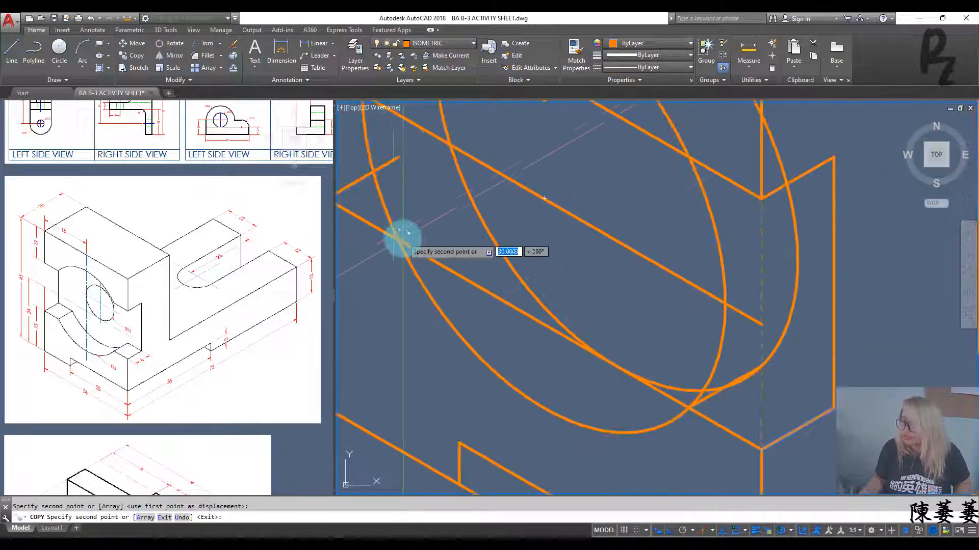
pyautogui.click(400, 239)
pyautogui.press('Escape')
pyautogui.press('Escape')
# - Draw lines joining the inner ends of the receding lines to close the ledge faces on both sides of the curved recess
pyautogui.moveTo(491, 230); pyautogui.dragTo(552, 282, button='middle')
pyautogui.write('l')
pyautogui.press('Return')
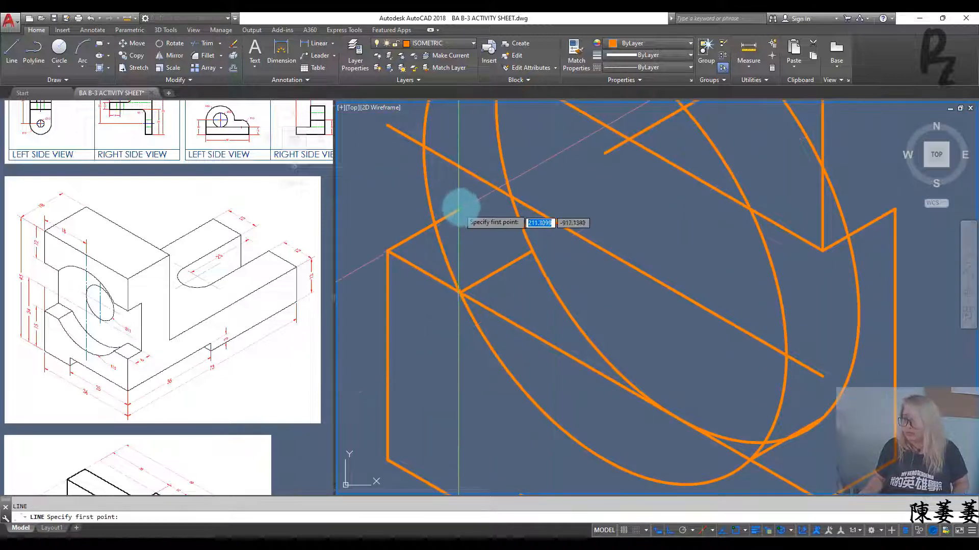
pyautogui.press('F5')
pyautogui.click(532, 251)
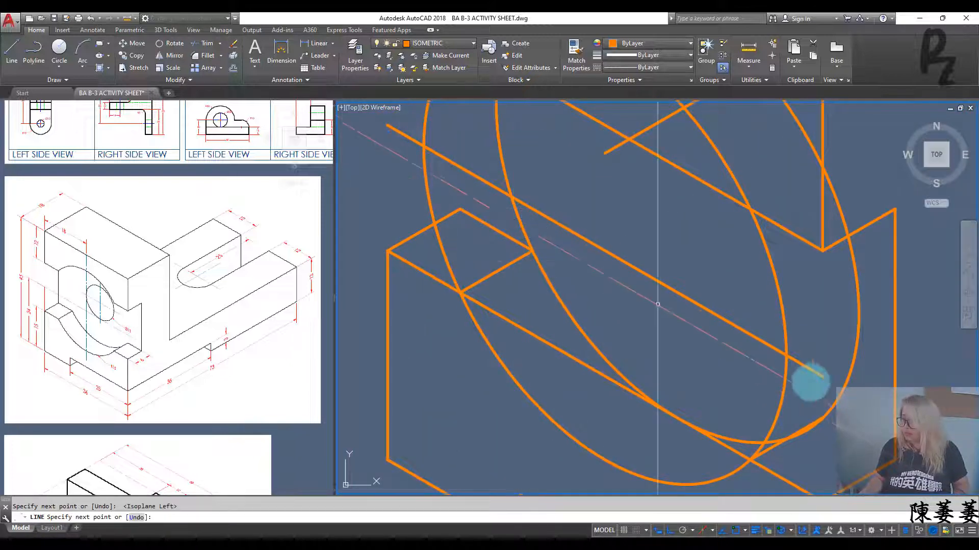
pyautogui.press('Return')
pyautogui.press('Return')
pyautogui.moveTo(802, 382); pyautogui.dragTo(753, 333, button='middle')
pyautogui.moveTo(813, 376); pyautogui.dragTo(785, 348, button='middle')
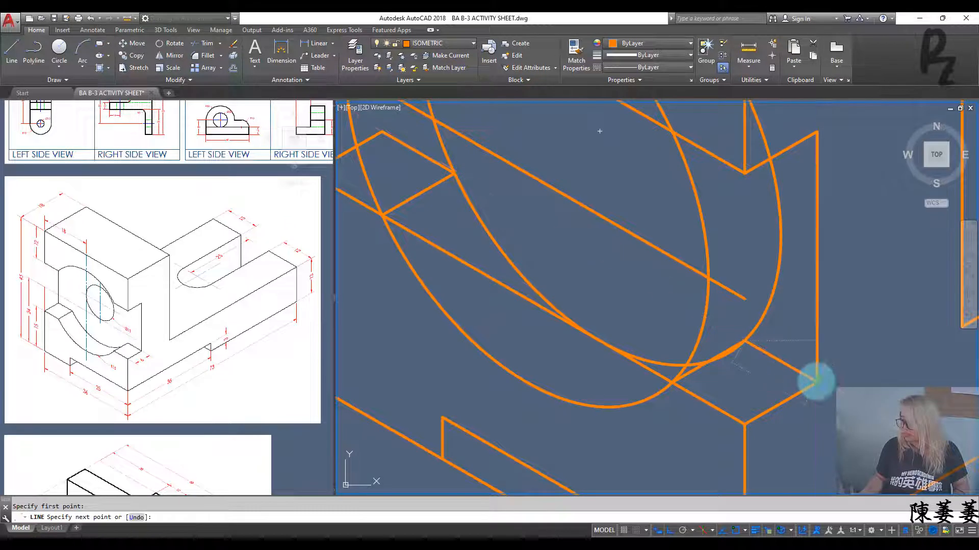
pyautogui.press('Escape')
# - Trim the inner ellipse back to the lower block's ledge edges, and trim away the block's top front edge across the curved recess
pyautogui.write('tr')
pyautogui.press('Return')
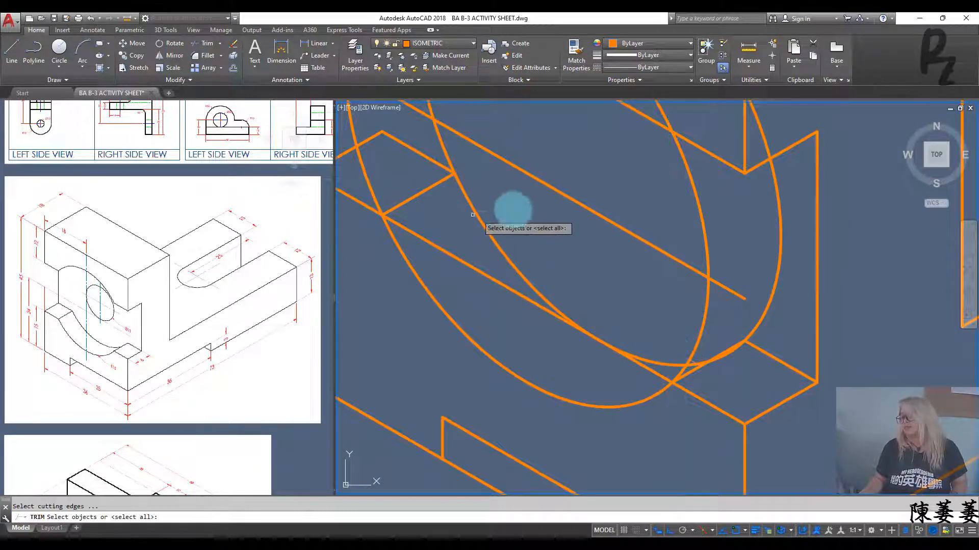
pyautogui.rightClick(521, 210)
pyautogui.click(751, 328)
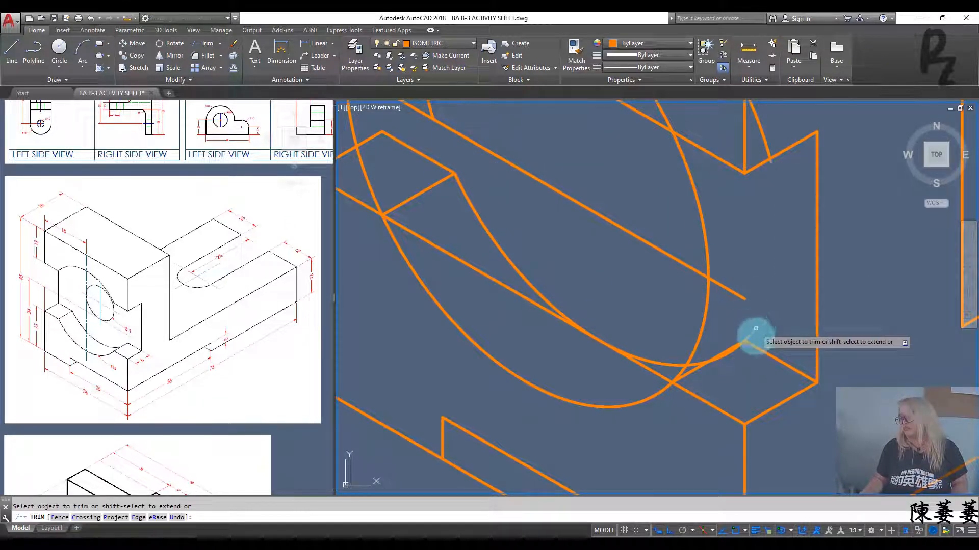
pyautogui.scroll(3, 756, 328)
pyautogui.click(744, 320)
pyautogui.scroll(-2, 746, 320)
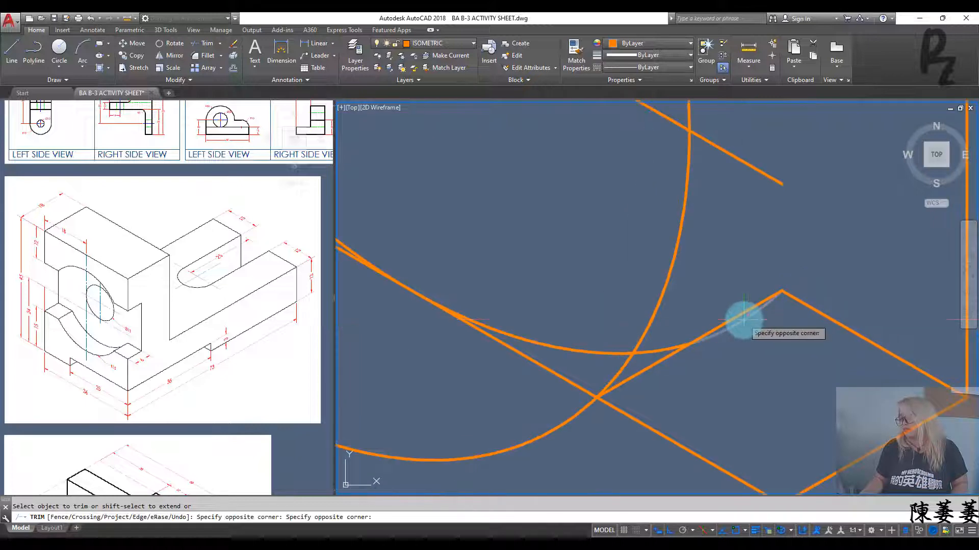
pyautogui.click(744, 320)
pyautogui.scroll(-3, 735, 331)
pyautogui.scroll(3, 697, 334)
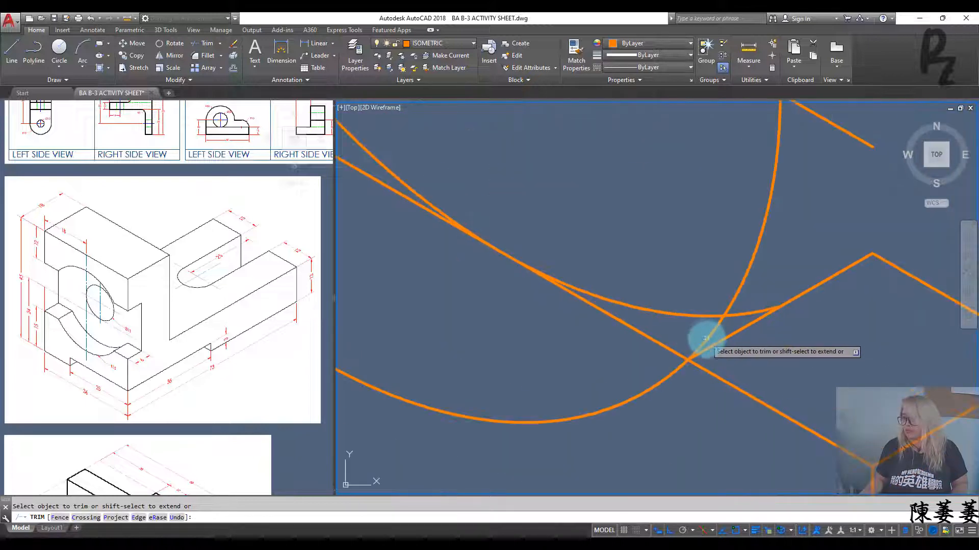
pyautogui.scroll(-3, 716, 326)
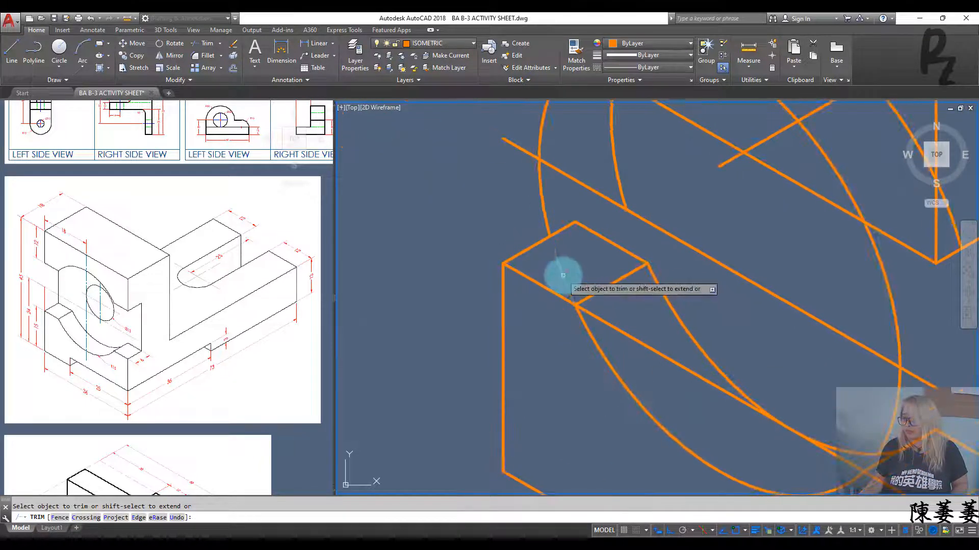
pyautogui.click(625, 338)
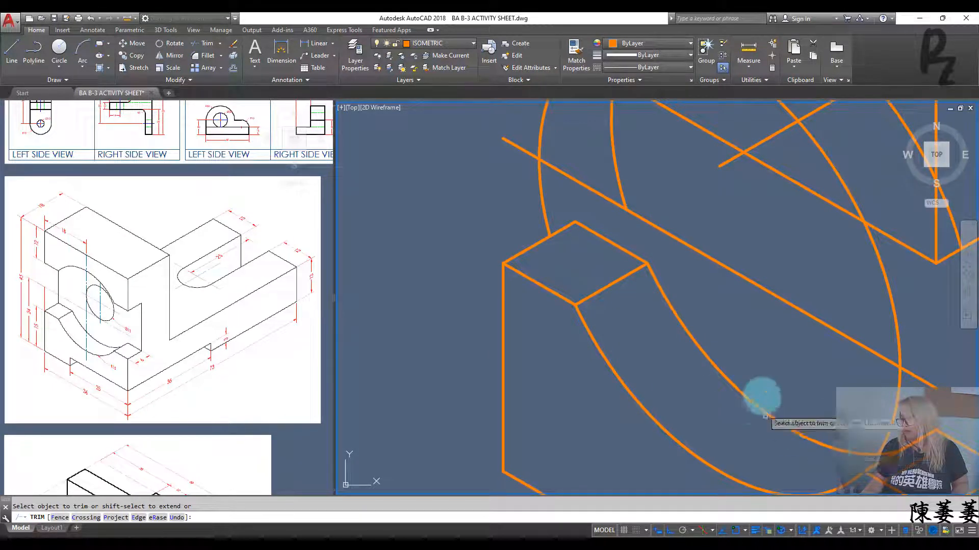
# - Remove the front ellipse's side arcs in the open gap between the upper and lower parts by trimming and deleting the leftover pieces
pyautogui.scroll(-3, 703, 398)
pyautogui.scroll(4, 574, 254)
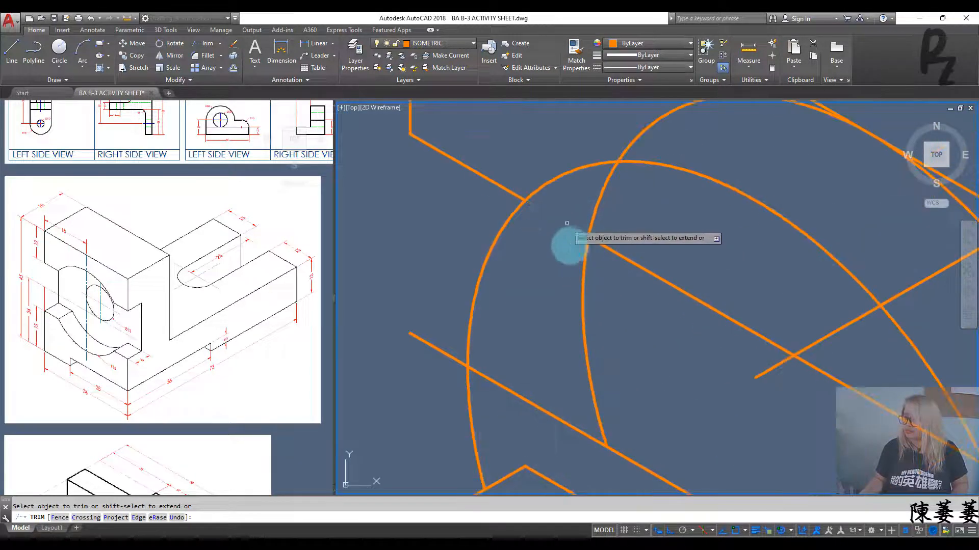
pyautogui.scroll(-3, 567, 223)
pyautogui.click(715, 356)
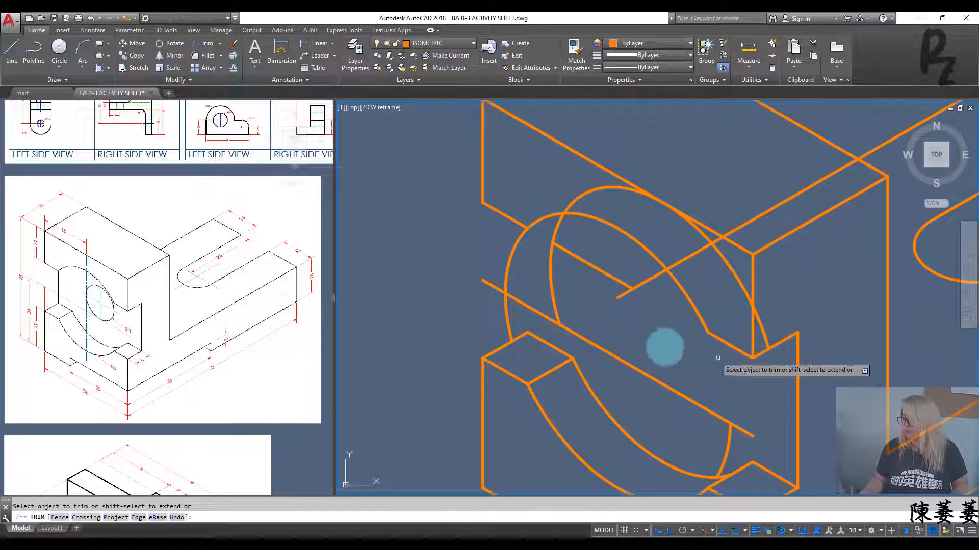
pyautogui.click(509, 258)
pyautogui.click(515, 264)
pyautogui.press('Escape')
pyautogui.click(506, 315)
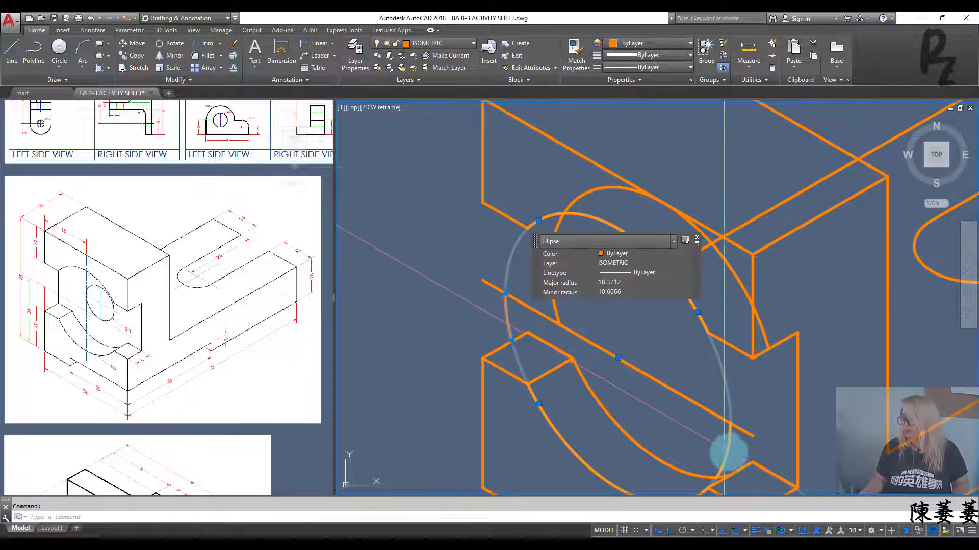
pyautogui.press('Delete')
pyautogui.moveTo(667, 390); pyautogui.dragTo(629, 393, button='middle')
pyautogui.click(628, 395)
pyautogui.click(614, 318)
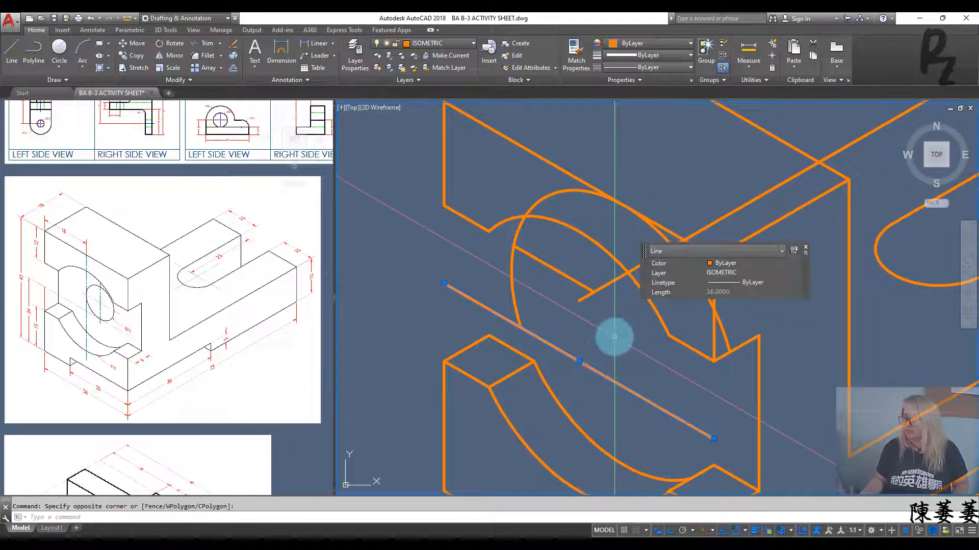
pyautogui.press('Escape')
# - Trim the long receding line crossing the upper block, using the block's rear top edge as the cutting edge
pyautogui.moveTo(638, 343); pyautogui.dragTo(555, 413, button='middle')
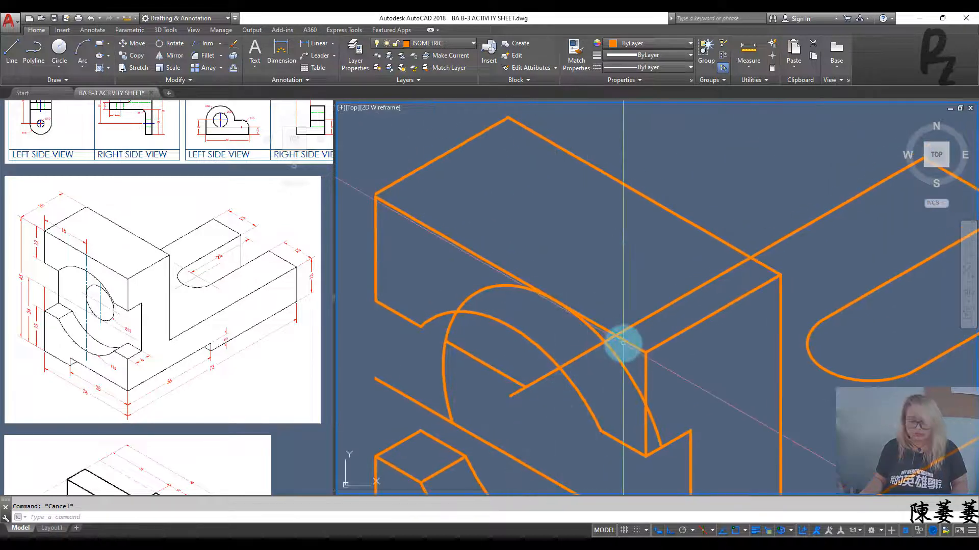
pyautogui.write('tr')
pyautogui.click(719, 239)
pyautogui.press('space')
pyautogui.click(722, 284)
pyautogui.click(688, 254)
pyautogui.press('Escape')
pyautogui.moveTo(618, 262)
pyautogui.mouseDown(button='middle')
pyautogui.moveTo(657, 136)
pyautogui.moveTo(690, 270)
pyautogui.mouseUp(button='middle')
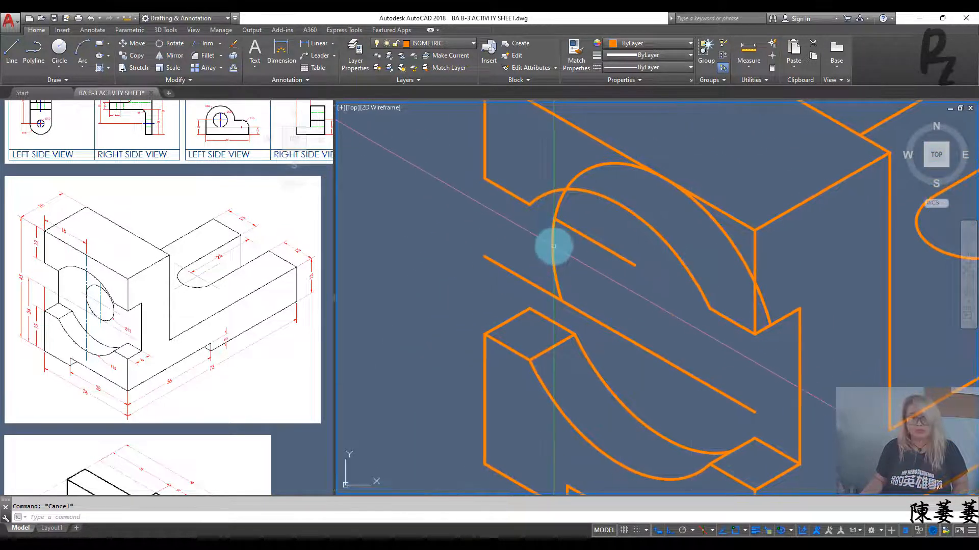
# - Draw a vertical edge from the lower ledge's rear corner to the upper arc's end, and erase the leftover arc and short line
pyautogui.write('l')
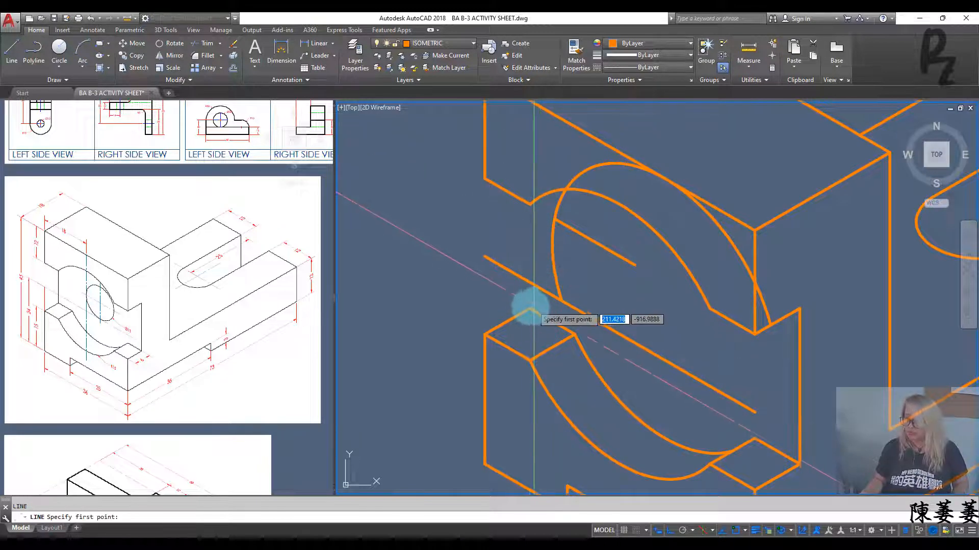
pyautogui.click(529, 309)
pyautogui.click(590, 173)
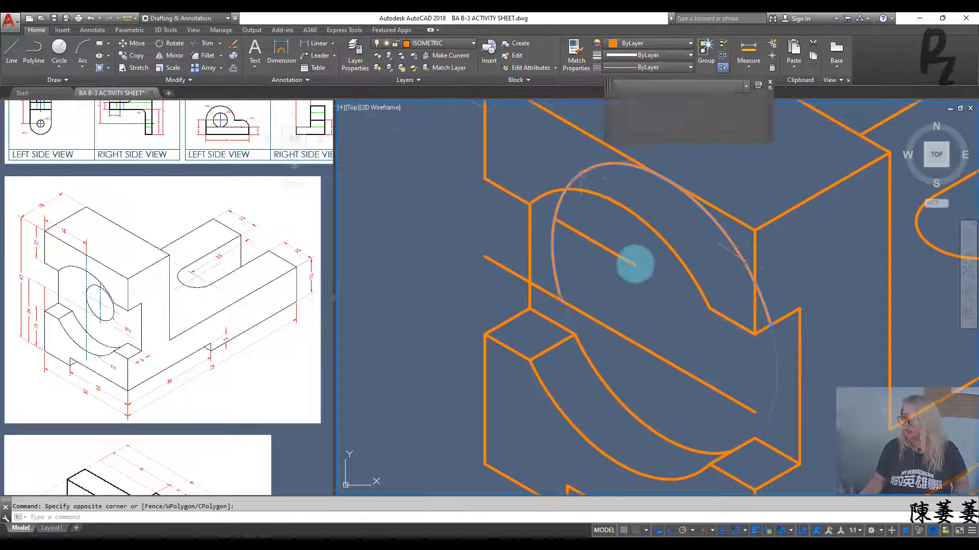
pyautogui.press('Delete')
pyautogui.click(626, 269)
pyautogui.click(598, 255)
pyautogui.write('e')
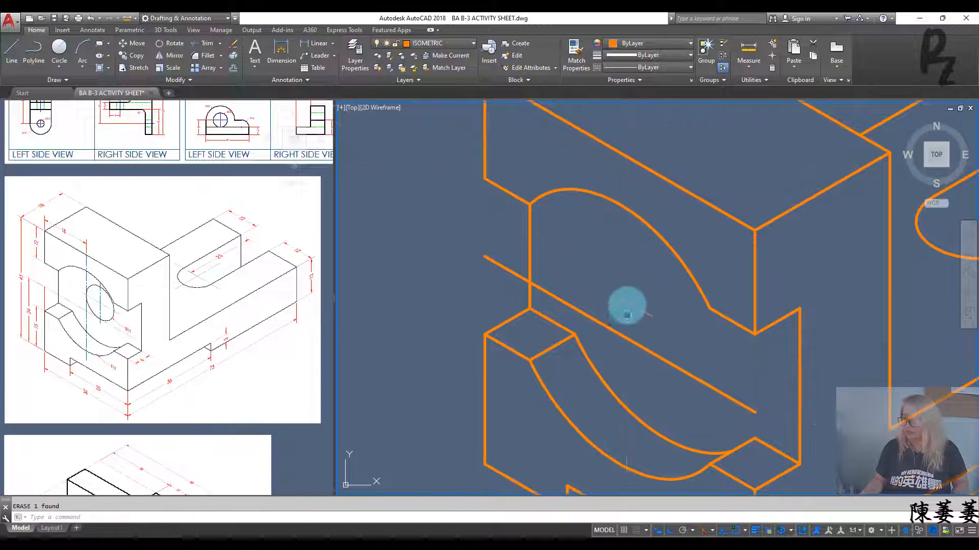
# - Draw the round hole as an isocircle on the recessed face below the upper arc
pyautogui.moveTo(636, 322); pyautogui.dragTo(637, 313, button='middle')
pyautogui.write('el')
pyautogui.press('space')
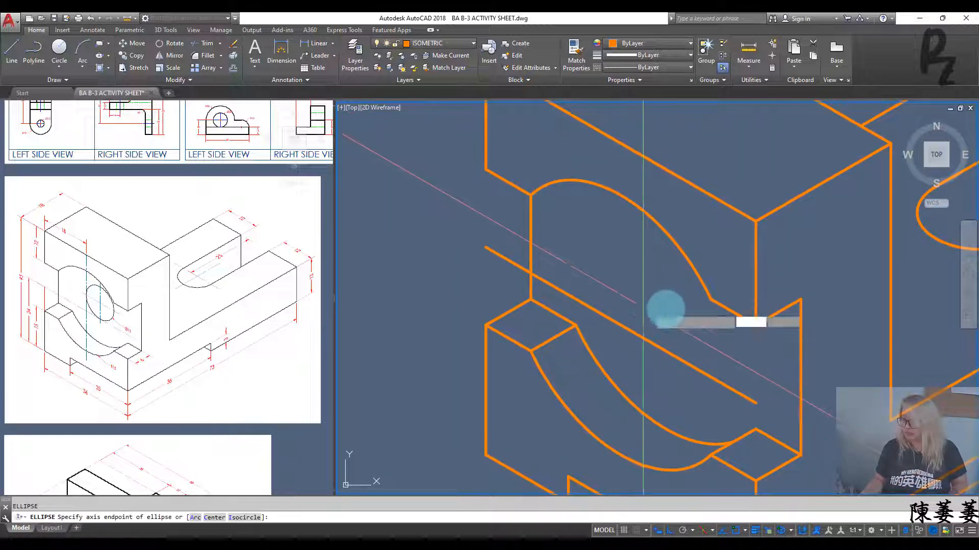
pyautogui.write('i')
pyautogui.click(666, 298)
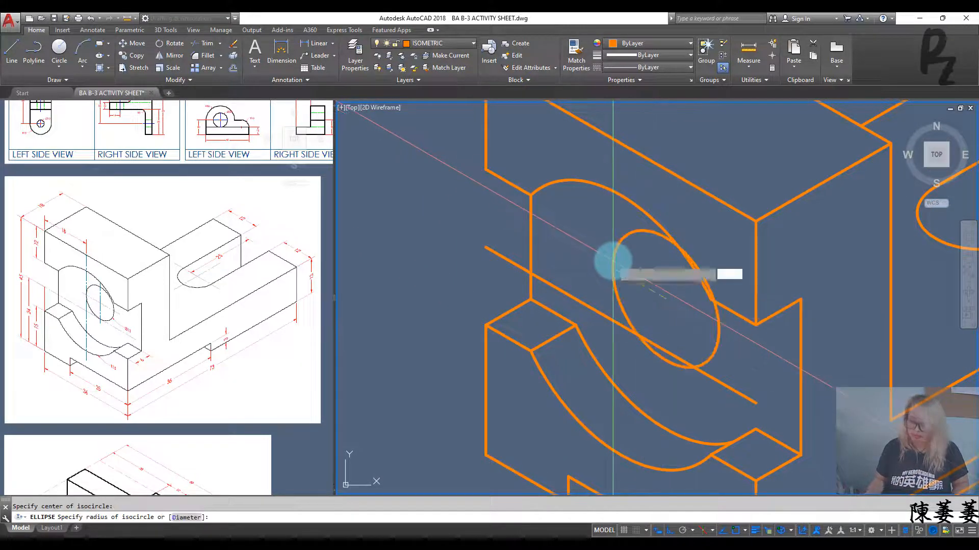
pyautogui.press('space')
pyautogui.press('Escape')
# - Trim away the lowest base edges between the two notches and the front corner
pyautogui.moveTo(710, 323); pyautogui.dragTo(548, 267, button='middle')
pyautogui.scroll(-2, 548, 268)
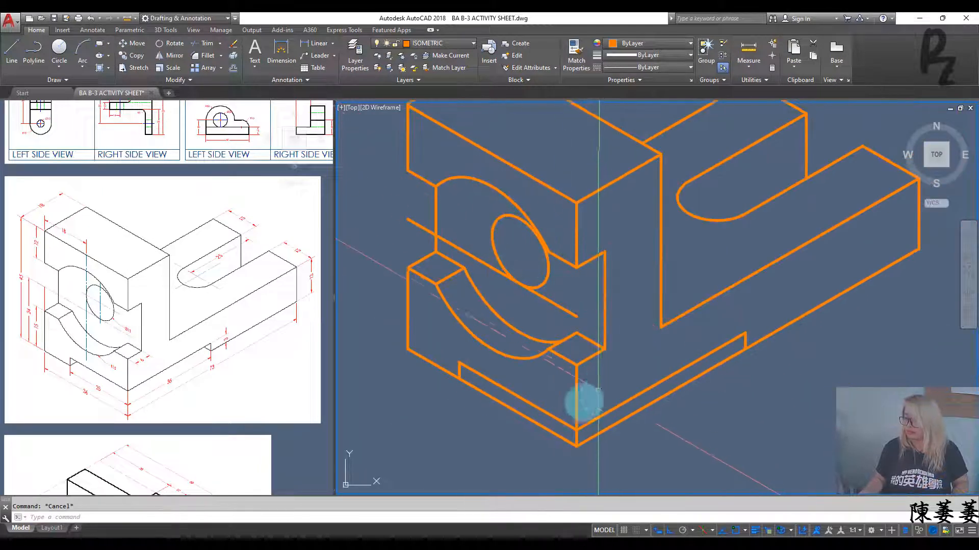
pyautogui.moveTo(517, 432); pyautogui.dragTo(571, 390, button='middle')
pyautogui.scroll(4, 571, 390)
pyautogui.click(580, 393)
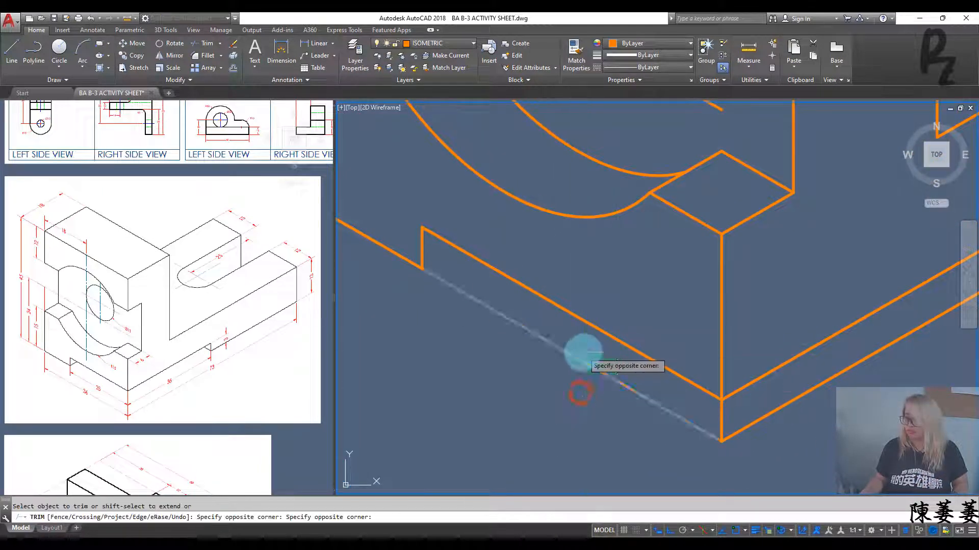
pyautogui.click(582, 354)
pyautogui.moveTo(820, 441); pyautogui.dragTo(565, 416, button='middle')
pyautogui.click(686, 337)
pyautogui.click(638, 287)
pyautogui.press('Escape')
pyautogui.press('Escape')
pyautogui.moveTo(732, 301); pyautogui.dragTo(716, 380, button='middle')
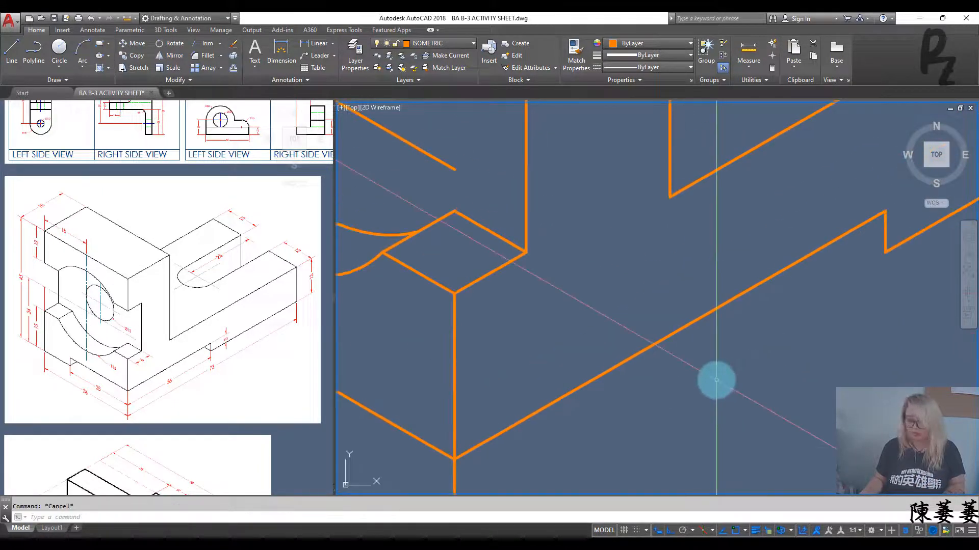
# - Draw the depth line at the lower corner of the long side's notch and trim the part extending past the base edge
pyautogui.click(885, 250)
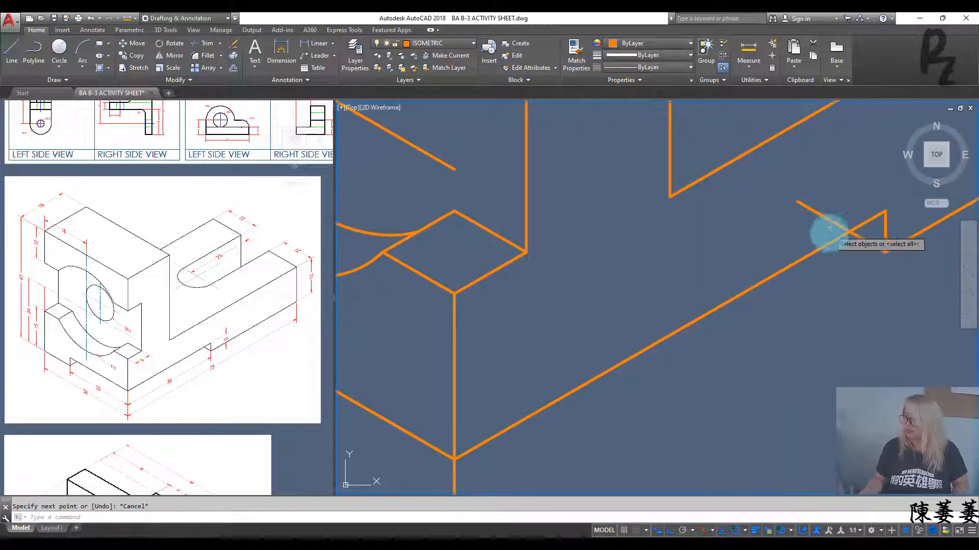
pyautogui.press('Return')
pyautogui.click(821, 230)
pyautogui.click(809, 183)
pyautogui.scroll(-2, 806, 189)
pyautogui.scroll(2, 549, 215)
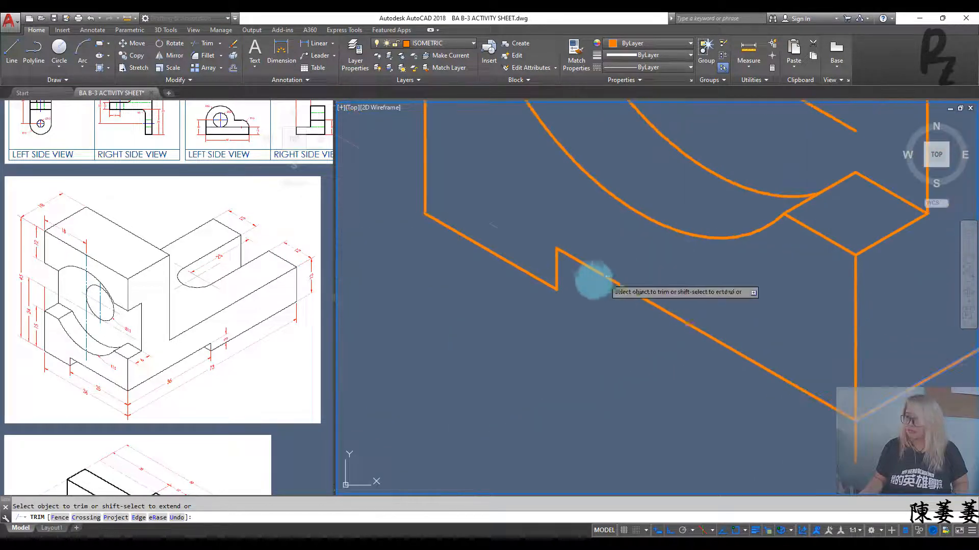
pyautogui.press('Return')
# - Draw the depth line at the lower corner of the front face's notch and trim the part extending past the base edge
pyautogui.write('L')
pyautogui.press('Return')
pyautogui.click(556, 290)
pyautogui.click(634, 252)
pyautogui.press('Return')
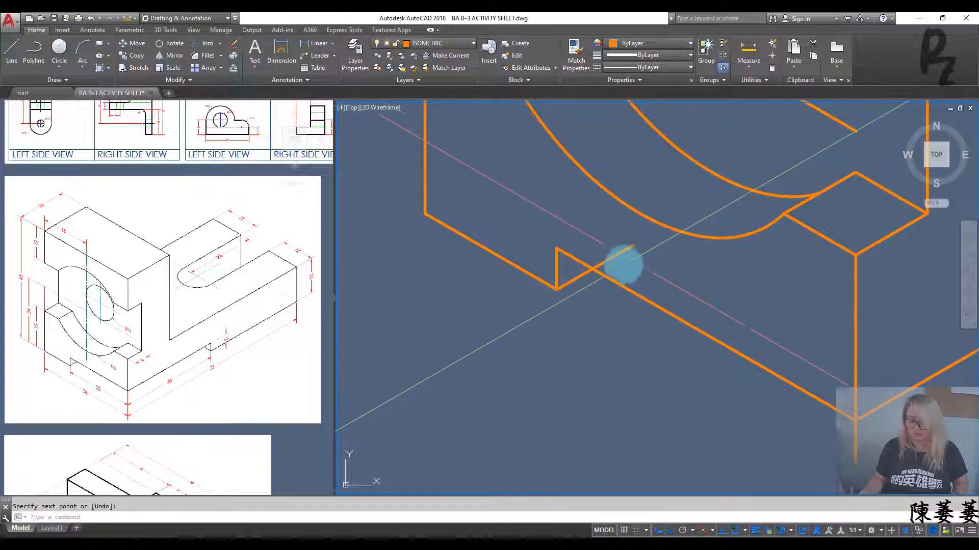
pyautogui.write('TR')
pyautogui.press('Return')
pyautogui.press('Escape')
# - Add an aligned dimension to the top end edge of the rear arm
pyautogui.scroll(-3, 699, 357)
pyautogui.scroll(2, 653, 256)
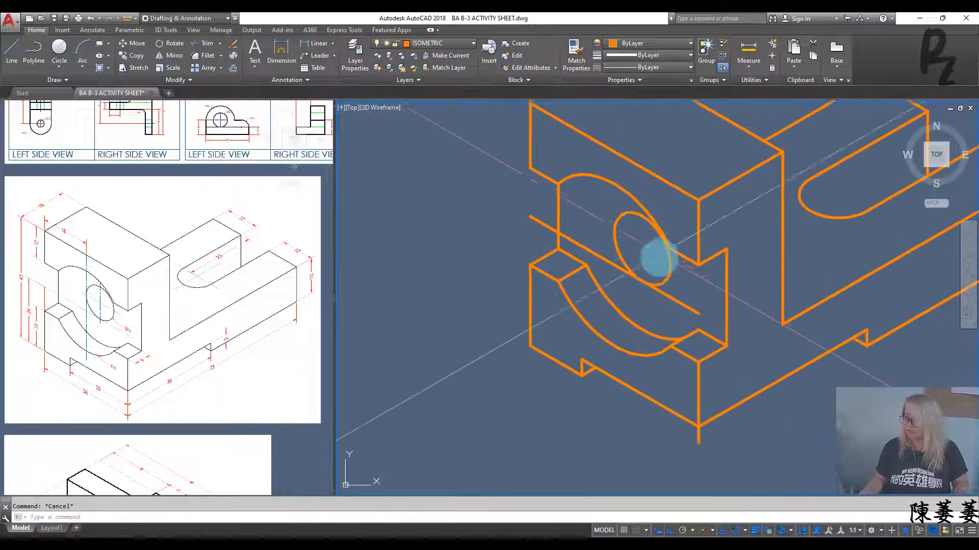
pyautogui.scroll(-2, 600, 253)
pyautogui.scroll(-1, 356, 155)
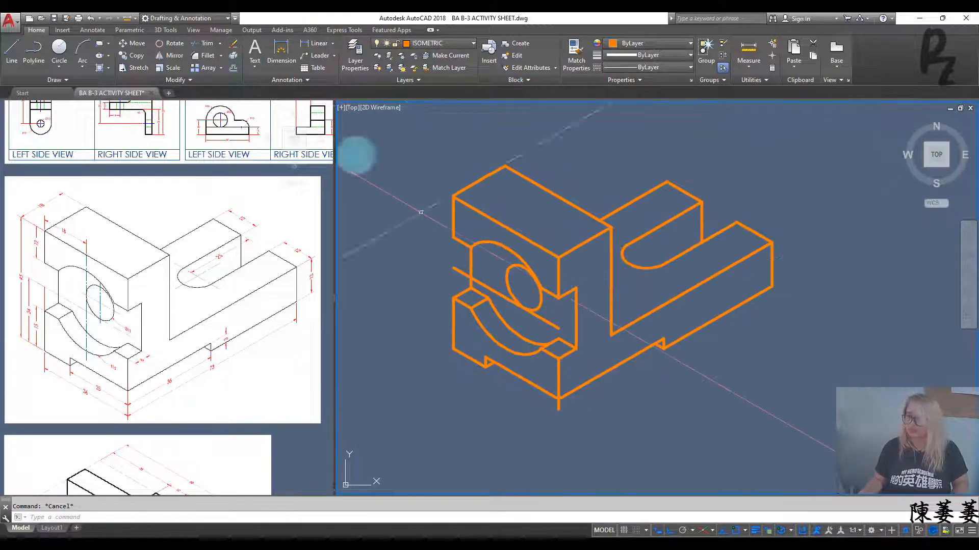
pyautogui.click(84, 31)
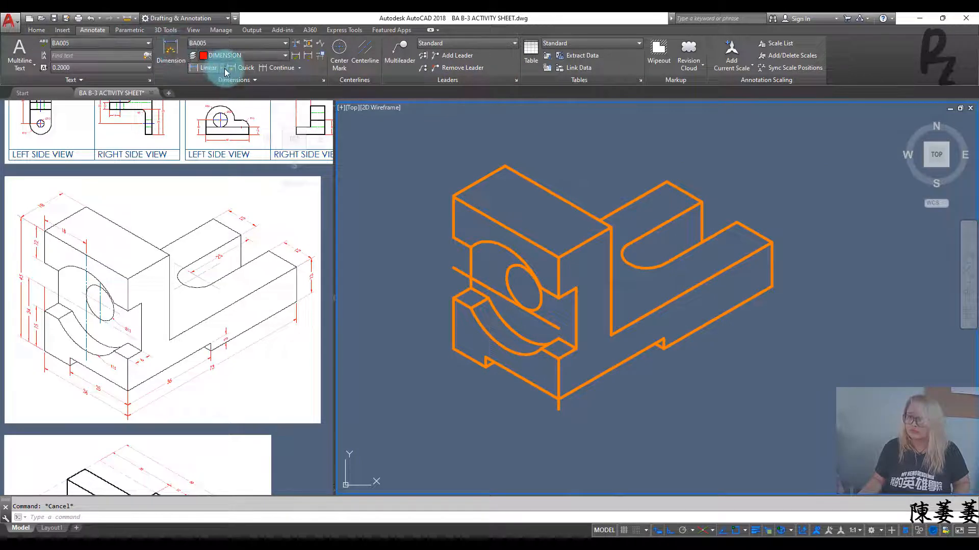
pyautogui.click(223, 71)
pyautogui.click(218, 100)
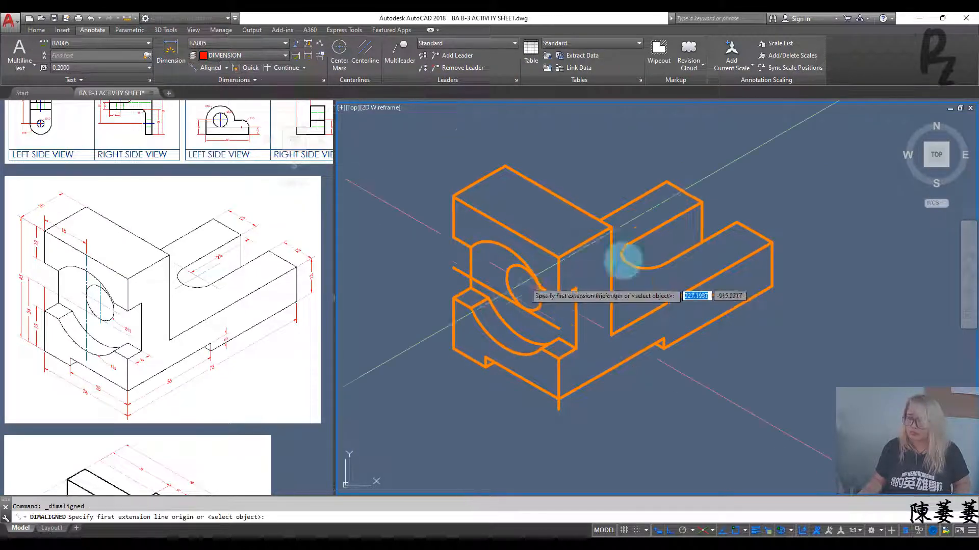
pyautogui.scroll(5, 668, 184)
pyautogui.press('Return')
pyautogui.click(651, 173)
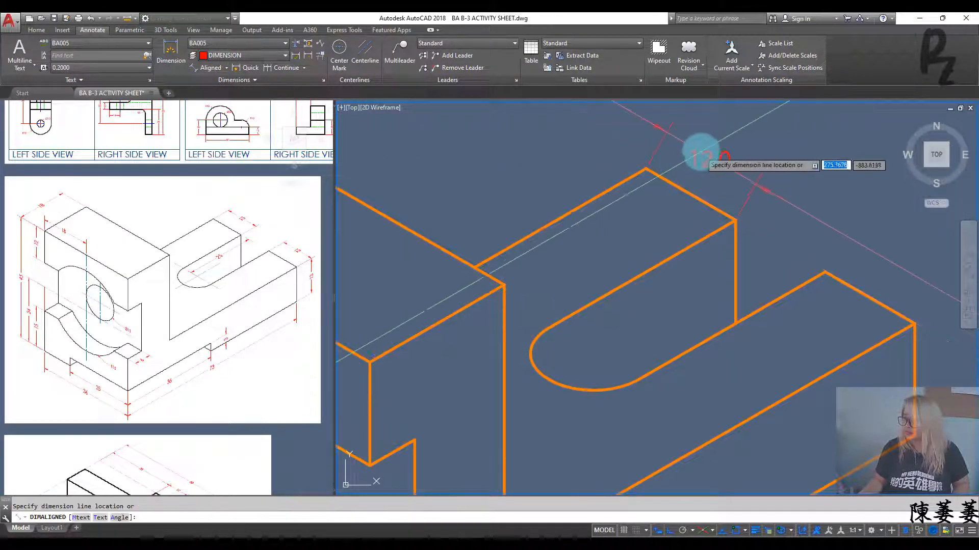
pyautogui.click(712, 140)
pyautogui.press('Escape')
# - Modify dimension style BA005 to an overall scale of 8 with text aligned with the dimension line
pyautogui.moveTo(762, 170); pyautogui.dragTo(702, 253, button='middle')
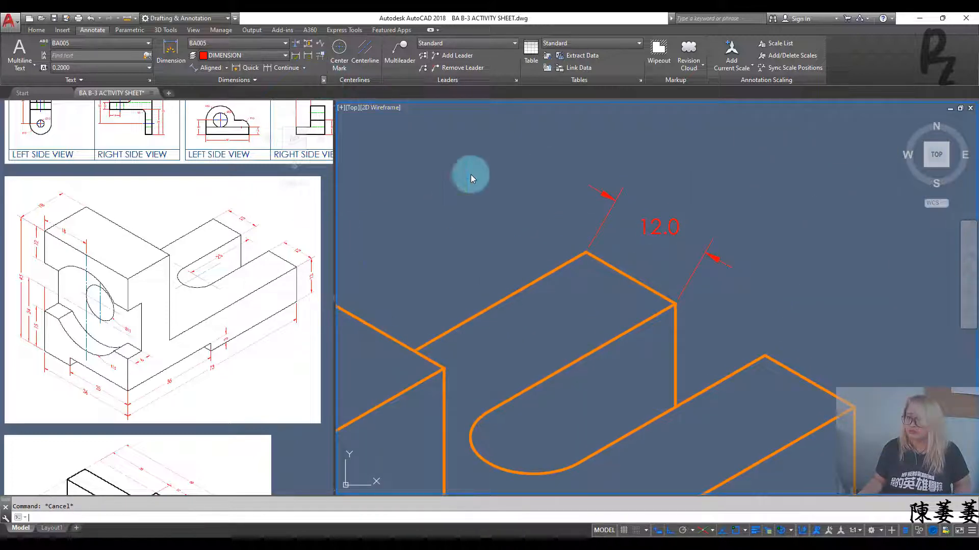
pyautogui.click(593, 257)
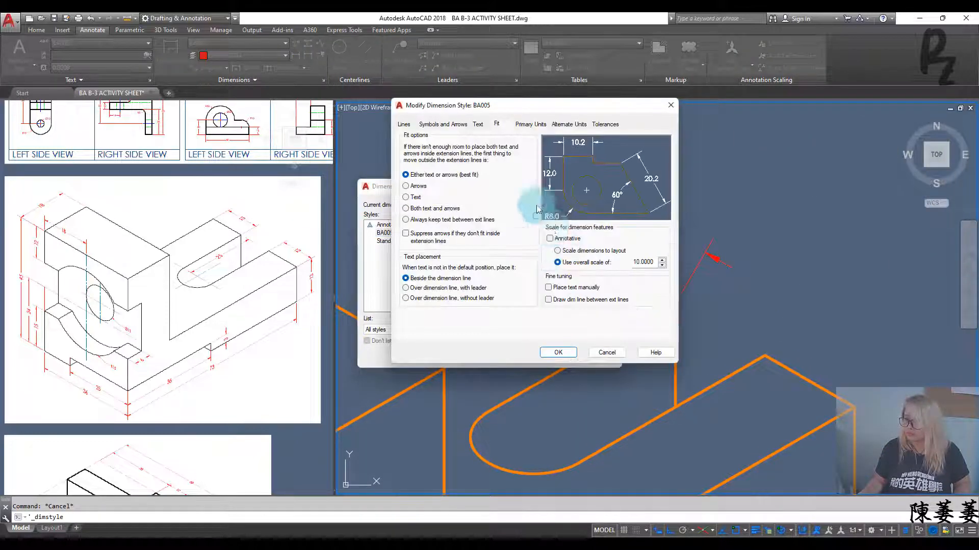
pyautogui.click(603, 262)
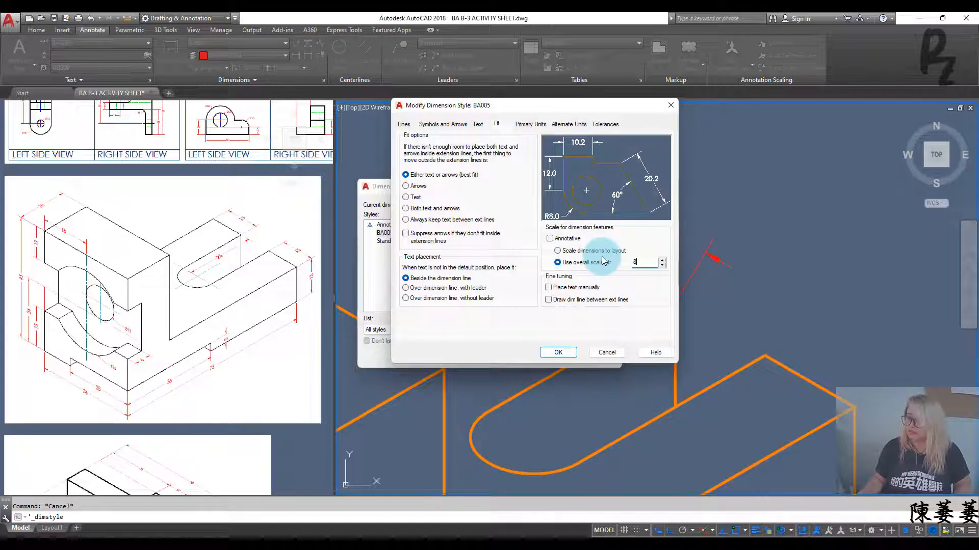
pyautogui.click(482, 124)
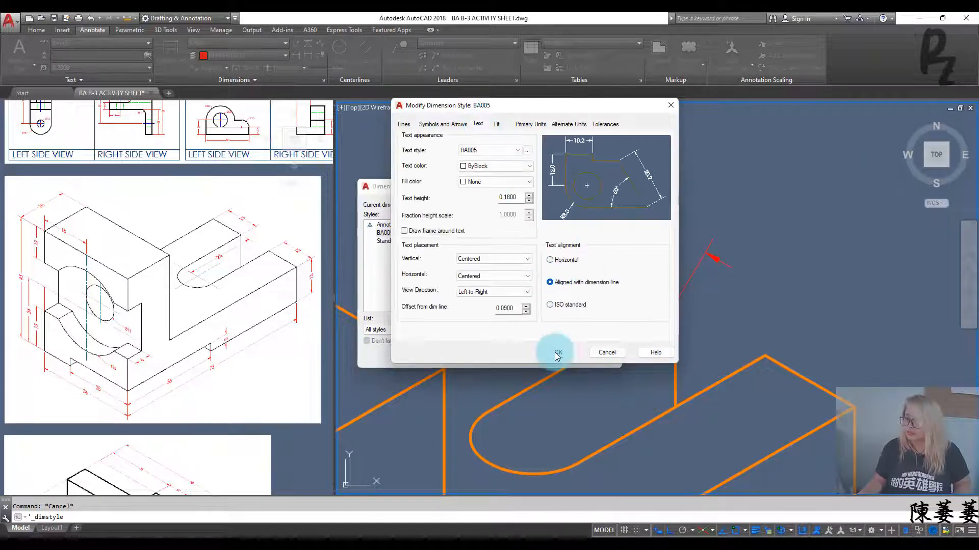
pyautogui.click(557, 353)
pyautogui.click(550, 355)
# - Oblique the rear arm's end dimension so its extension lines run parallel to the arm's long edges
pyautogui.scroll(3, 681, 215)
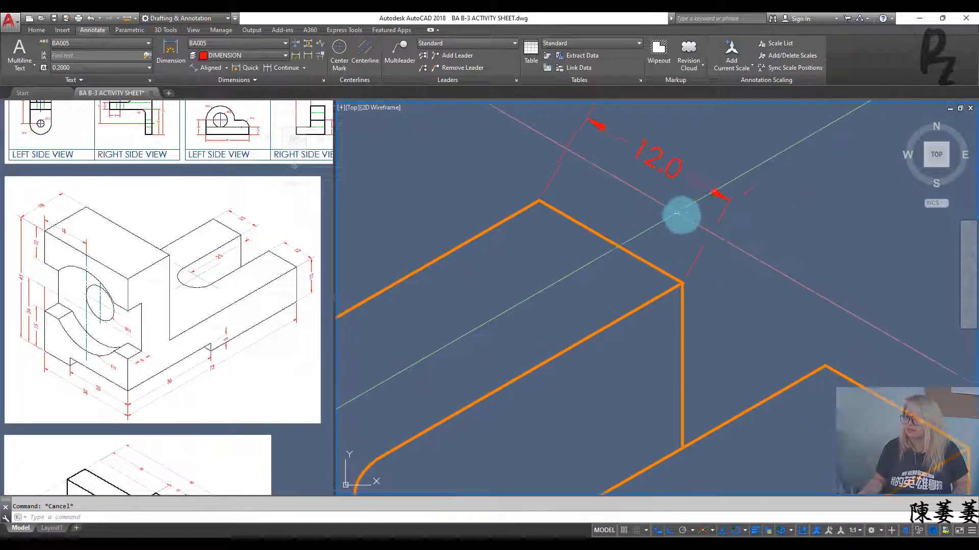
pyautogui.click(654, 135)
pyautogui.press('Return')
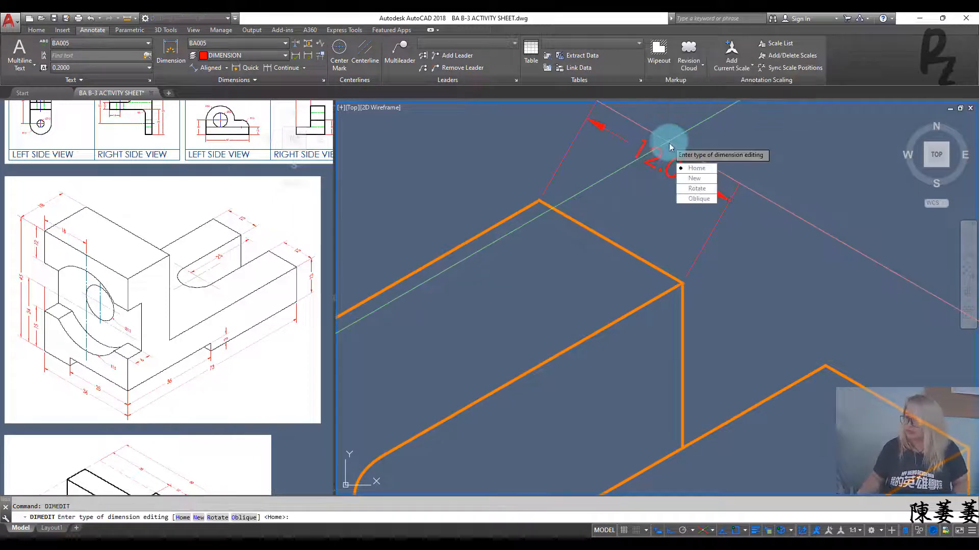
pyautogui.click(696, 199)
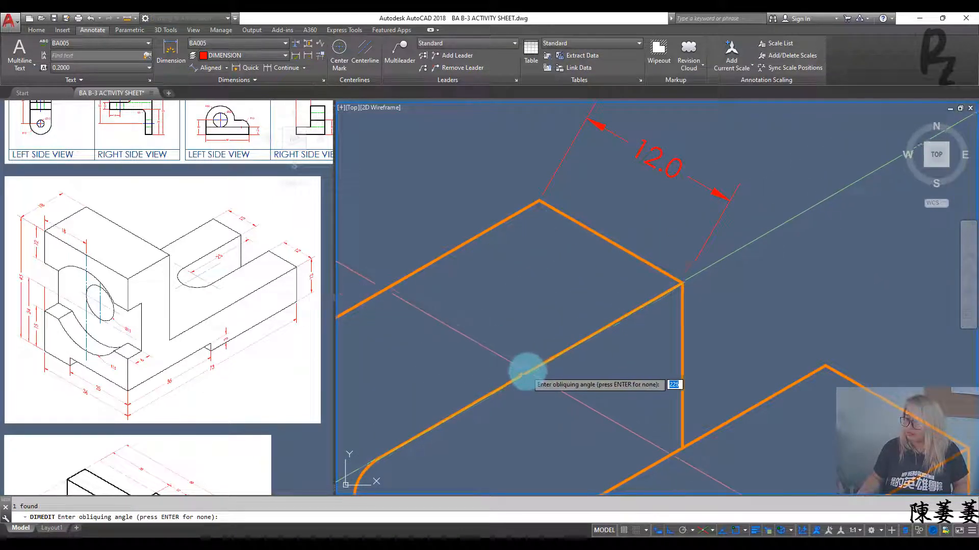
pyautogui.click(621, 334)
pyautogui.click(683, 284)
pyautogui.press('Escape')
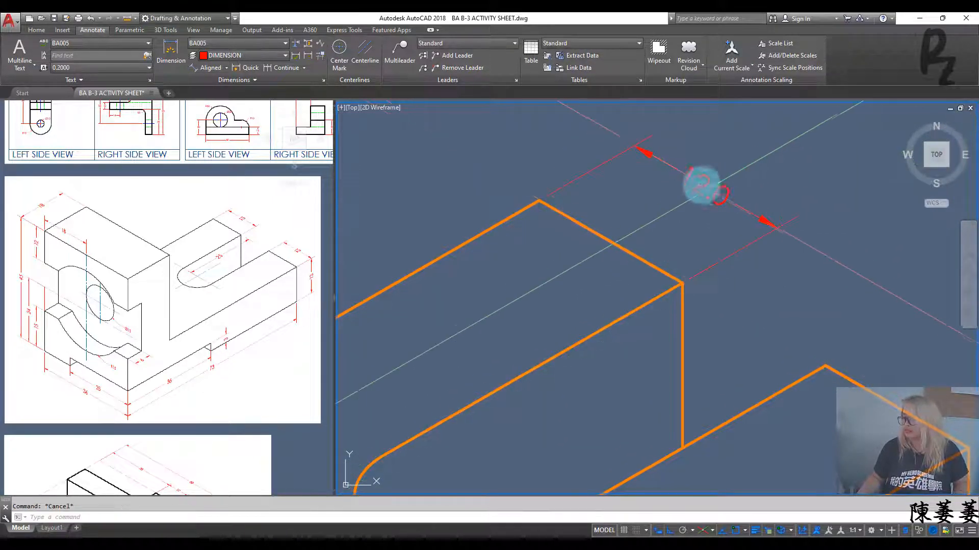
# - Set the text oblique angle of the rear arm's end dimension to 30
pyautogui.doubleClick(714, 192)
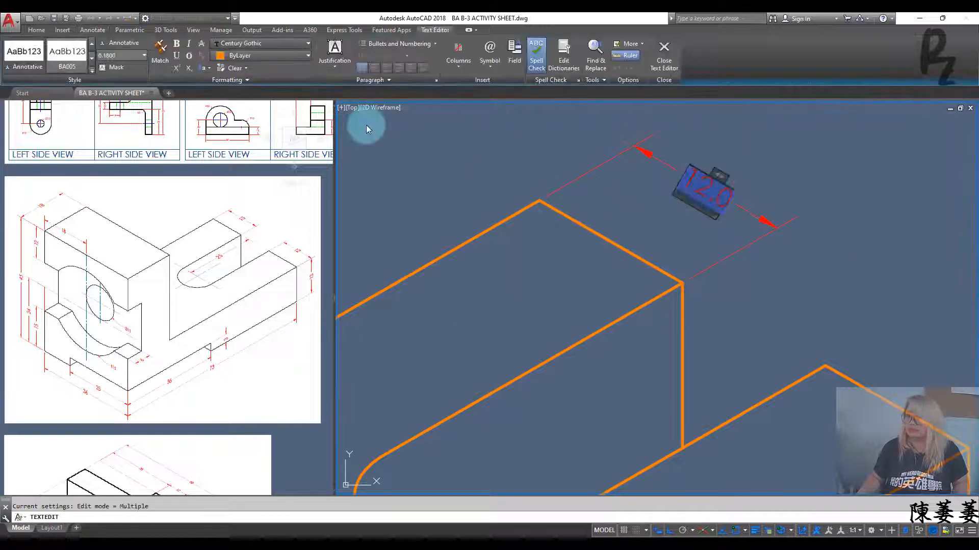
pyautogui.click(225, 80)
pyautogui.click(192, 93)
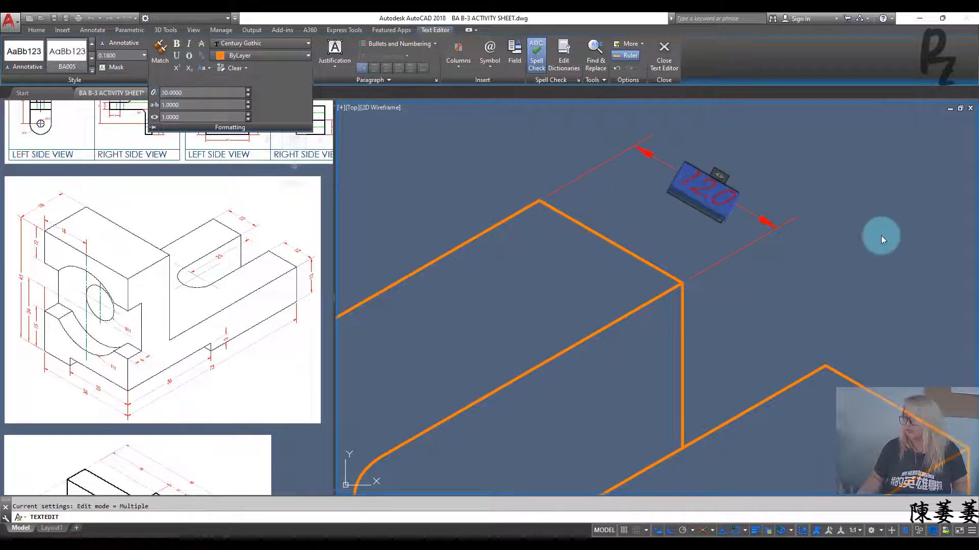
pyautogui.click(881, 236)
pyautogui.press('Escape')
# - Copy the rear arm's end dimension across the slot opening and onto the front arm's end edge
pyautogui.click(798, 287)
pyautogui.click(734, 253)
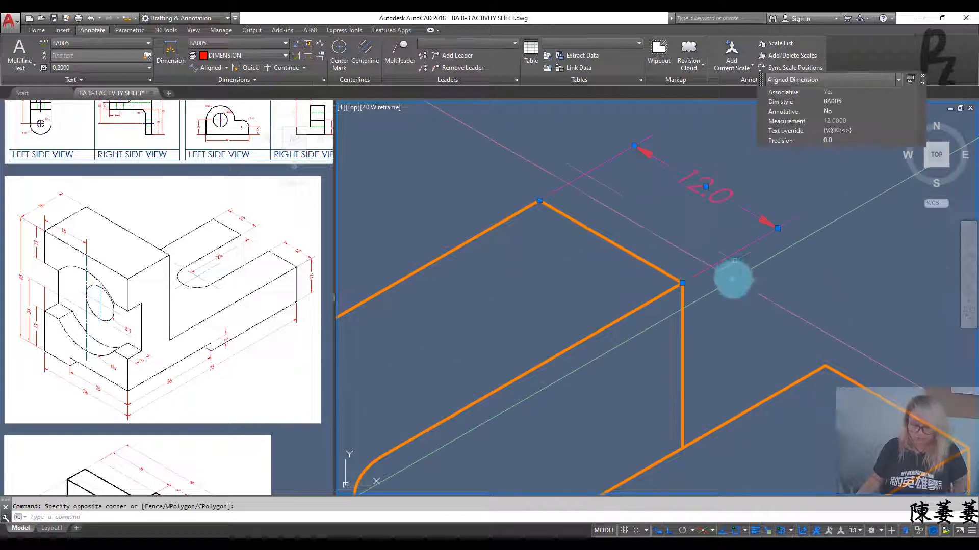
pyautogui.write('CO')
pyautogui.press('Return')
pyautogui.click(540, 200)
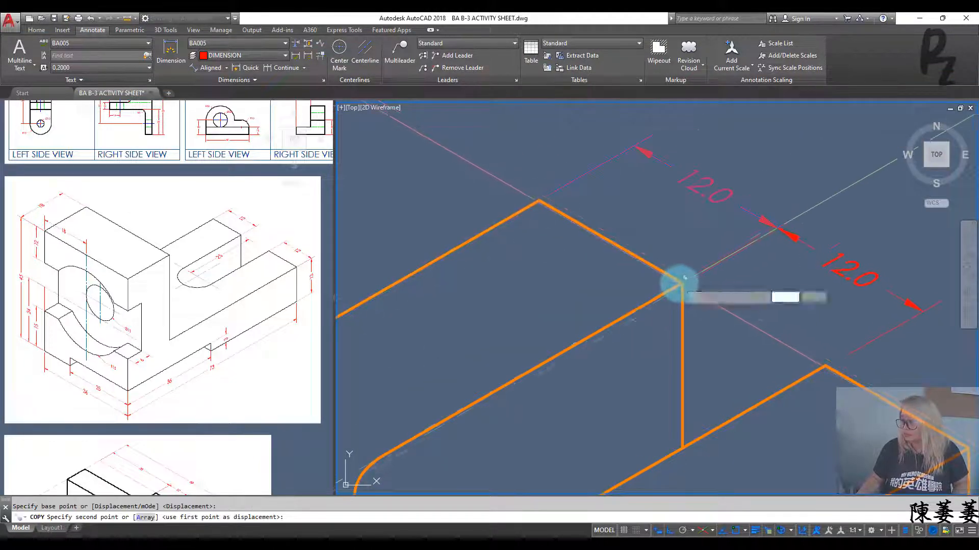
pyautogui.click(682, 283)
pyautogui.press('Escape')
pyautogui.press('Escape')
# - Delete the extra dimension copy across the slot opening between the two arms
pyautogui.moveTo(864, 381); pyautogui.dragTo(770, 282, button='middle')
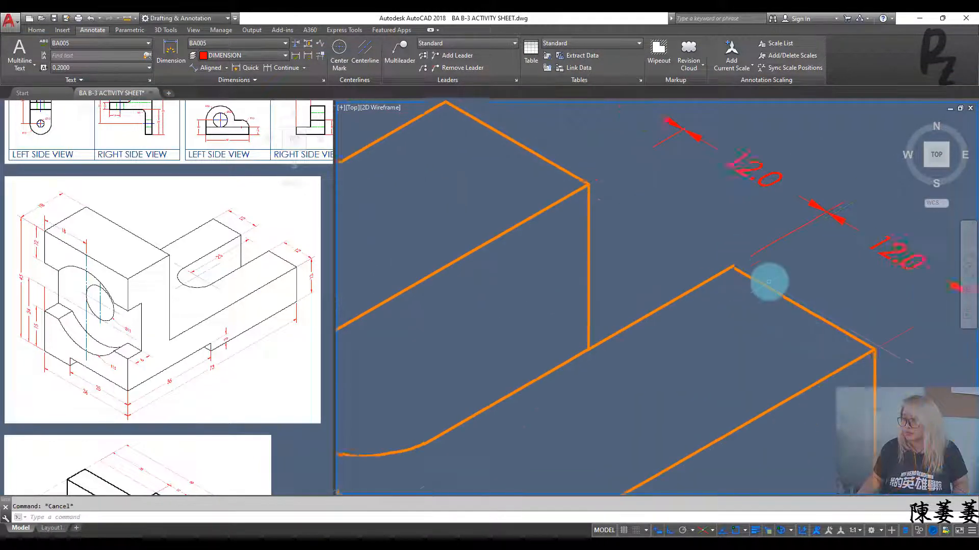
pyautogui.scroll(-2, 771, 283)
pyautogui.click(763, 222)
pyautogui.press('Delete')
# - Add an aligned dimension along the slot's straight upper edge, from the arc's start to the rear arm's corner
pyautogui.moveTo(709, 264)
pyautogui.mouseDown(button='middle')
pyautogui.moveTo(771, 237)
pyautogui.moveTo(697, 288)
pyautogui.moveTo(814, 263)
pyautogui.mouseUp(button='middle')
pyautogui.click(206, 68)
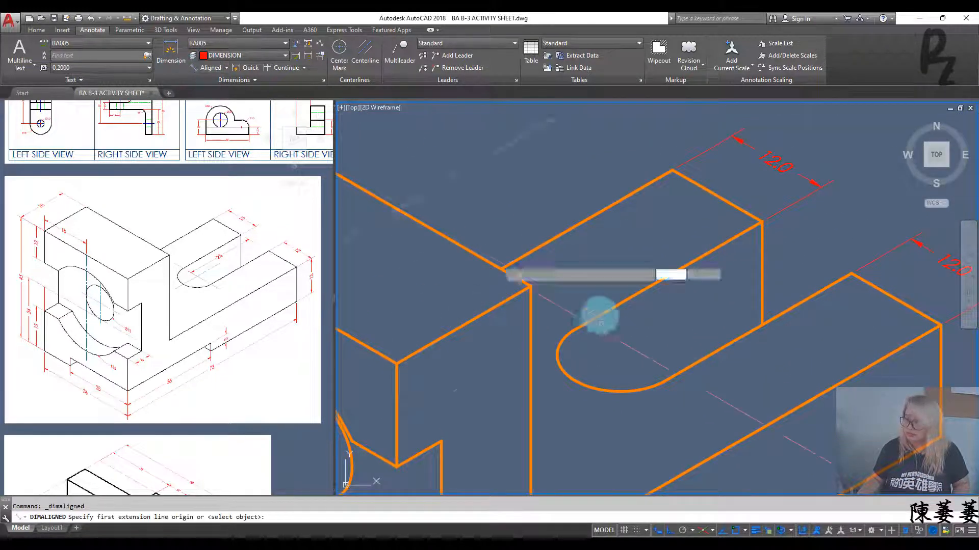
pyautogui.click(575, 331)
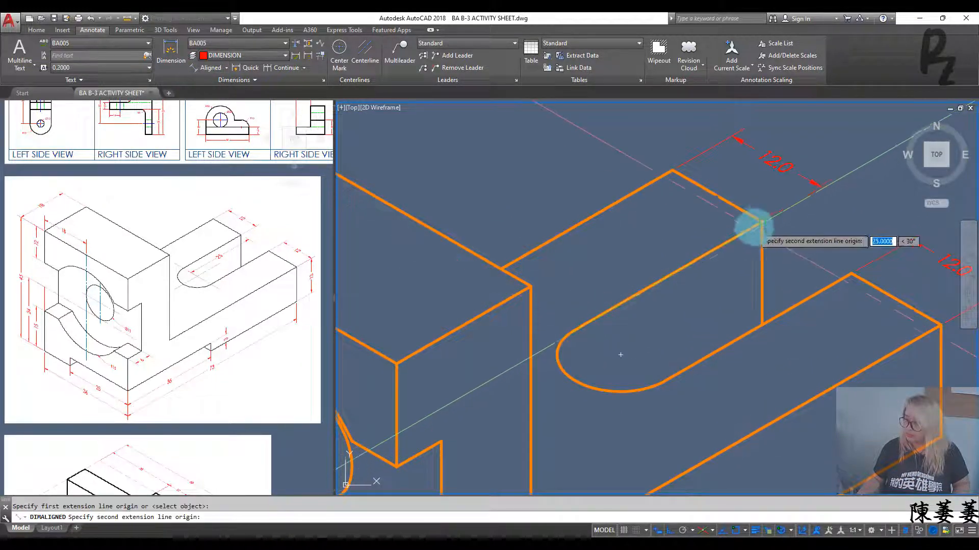
pyautogui.click(760, 223)
pyautogui.click(726, 302)
pyautogui.press('Escape')
# - Oblique the slot length dimension so its extension lines run parallel to the rear arm's end edge
pyautogui.click(700, 296)
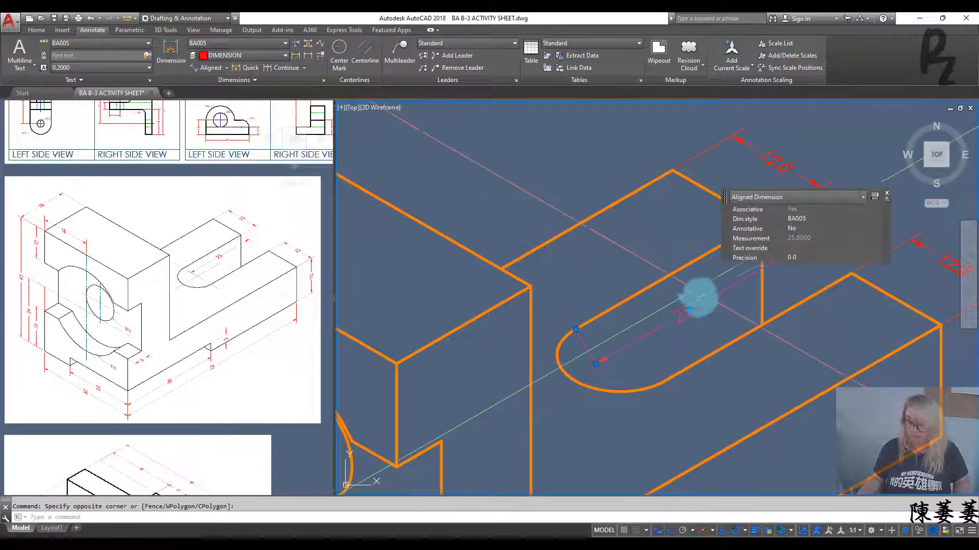
pyautogui.press('Return')
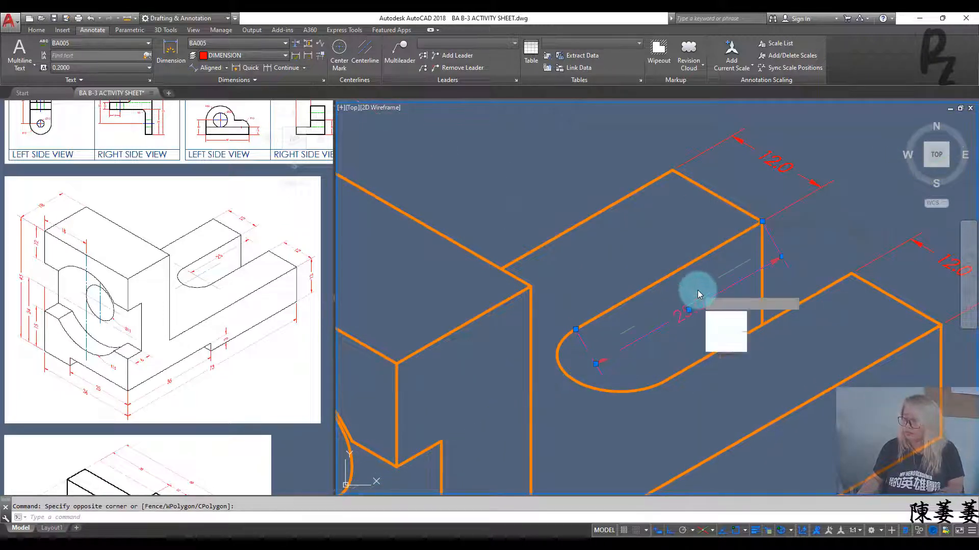
pyautogui.click(714, 337)
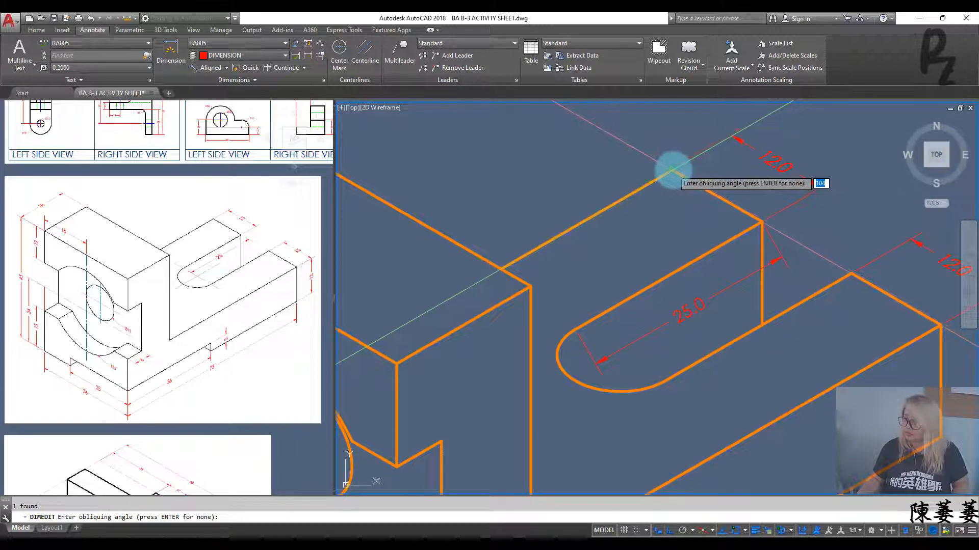
pyautogui.click(673, 171)
pyautogui.click(762, 223)
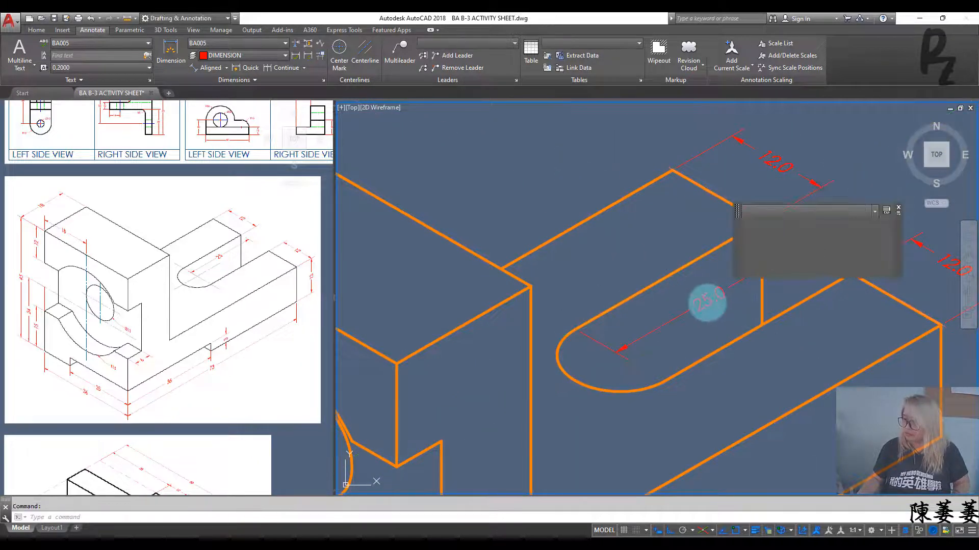
# - Set the slot length dimension's text oblique angle to -30
pyautogui.doubleClick(707, 302)
pyautogui.click(228, 79)
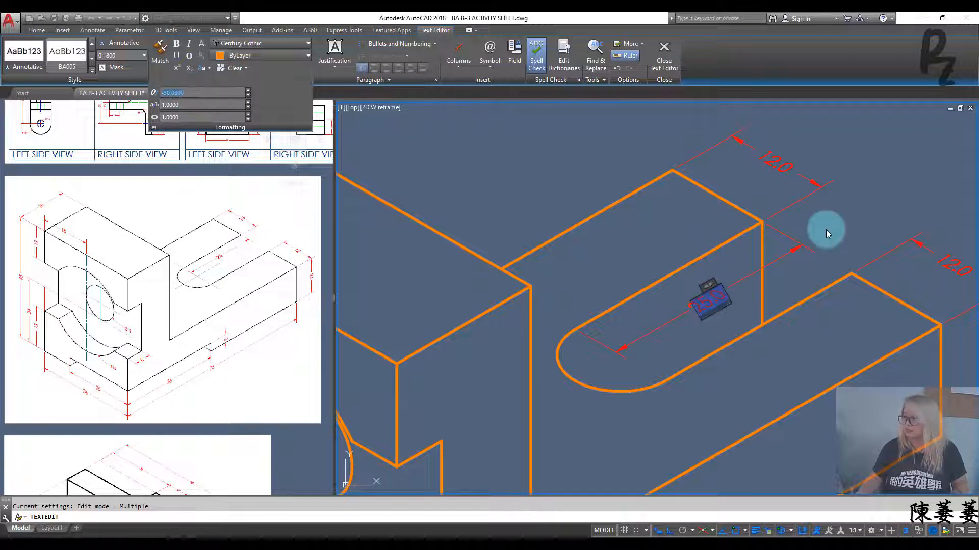
pyautogui.click(843, 228)
pyautogui.press('Escape')
# - Add an aligned dimension along the front arm's vertical end edge
pyautogui.moveTo(788, 283); pyautogui.dragTo(728, 203, button='middle')
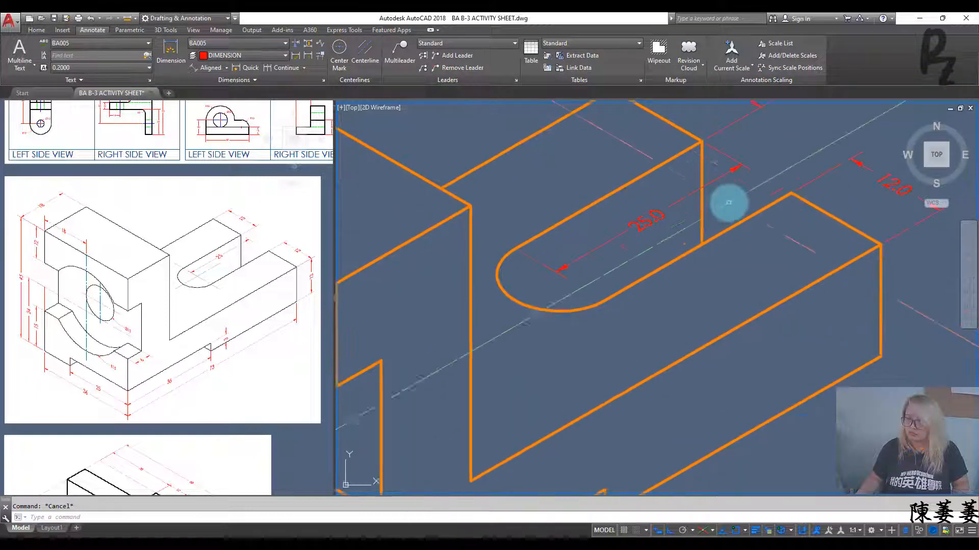
pyautogui.scroll(-1, 728, 203)
pyautogui.moveTo(744, 260)
pyautogui.mouseDown(button='middle')
pyautogui.moveTo(721, 244)
pyautogui.moveTo(560, 240)
pyautogui.mouseUp(button='middle')
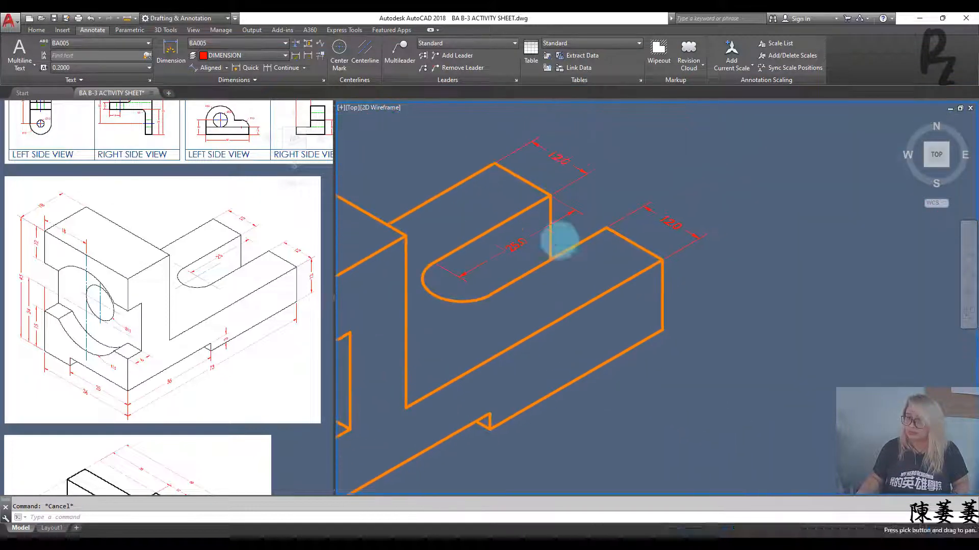
pyautogui.click(202, 67)
pyautogui.click(662, 295)
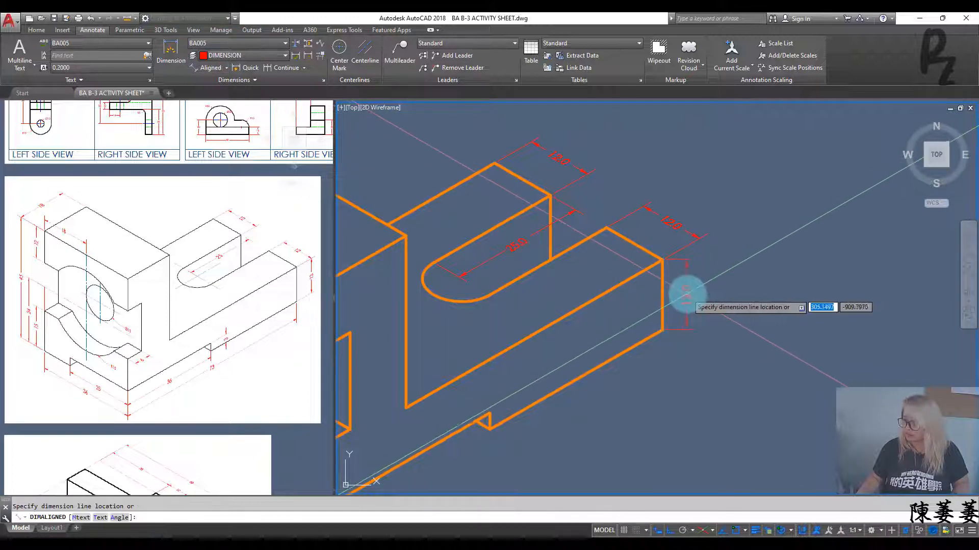
pyautogui.click(688, 293)
# - Oblique the front arm's height dimension so its extension lines run parallel to the block's long lower edge
pyautogui.click(695, 295)
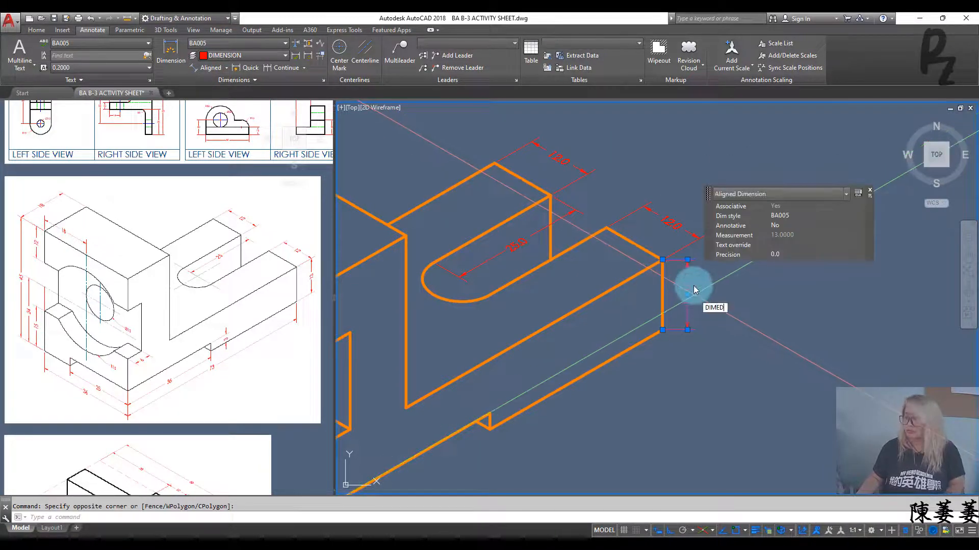
pyautogui.write('DIMED')
pyautogui.press('Return')
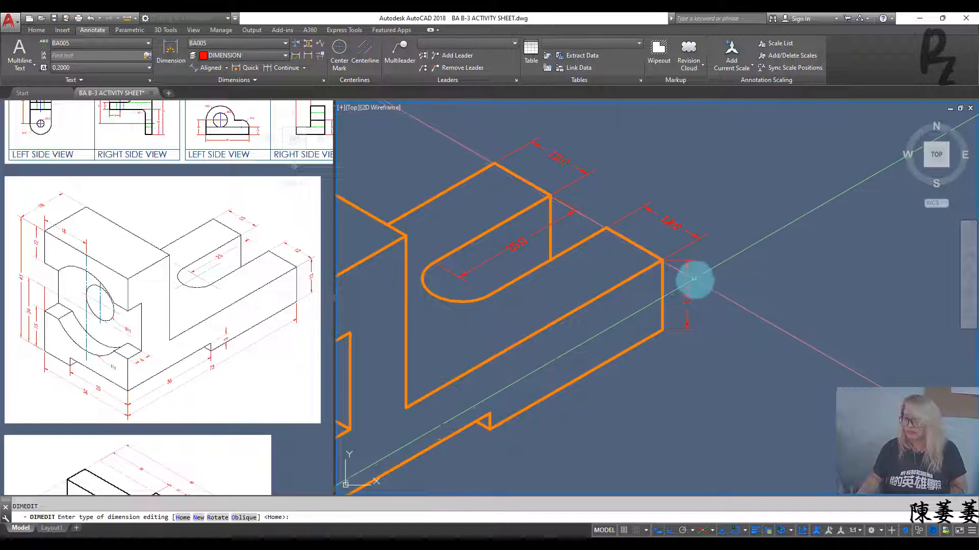
pyautogui.press('Escape')
pyautogui.press('Return')
pyautogui.write('o')
pyautogui.press('Return')
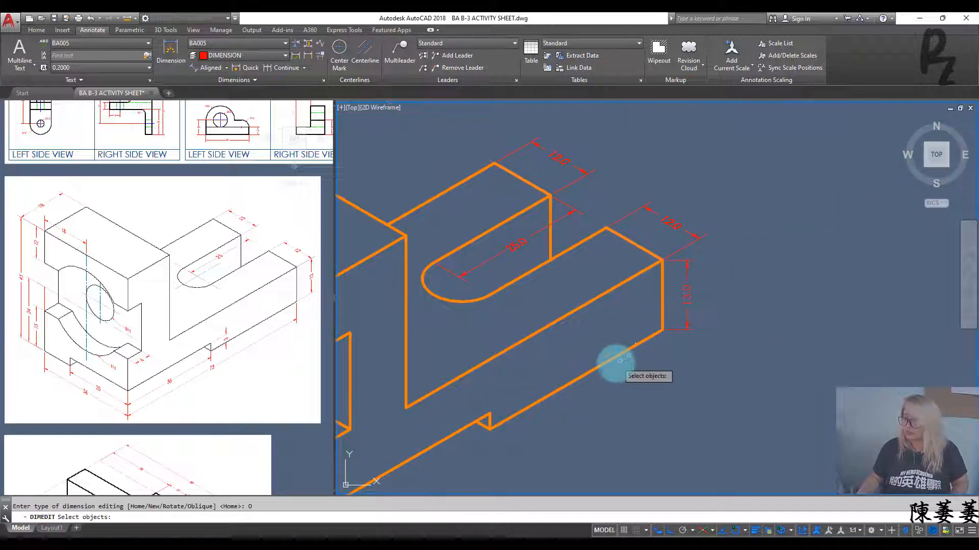
pyautogui.press('Return')
pyautogui.click(490, 429)
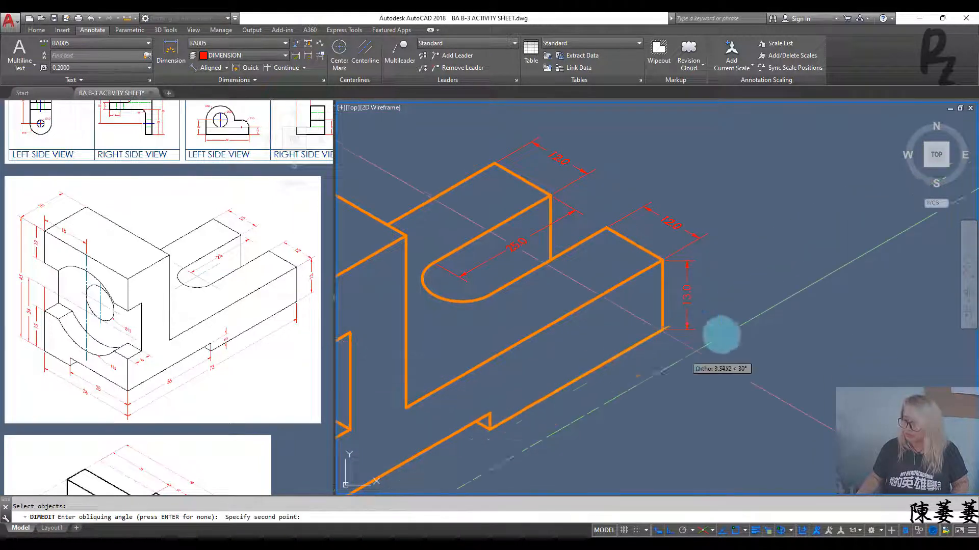
pyautogui.click(699, 319)
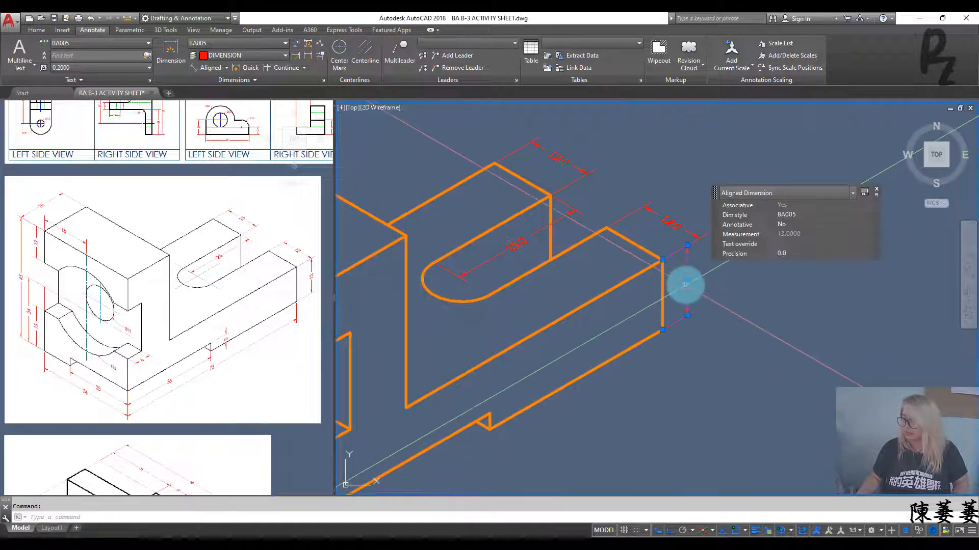
# - Set the front arm height dimension's text oblique angle to -30
pyautogui.doubleClick(687, 282)
pyautogui.click(228, 80)
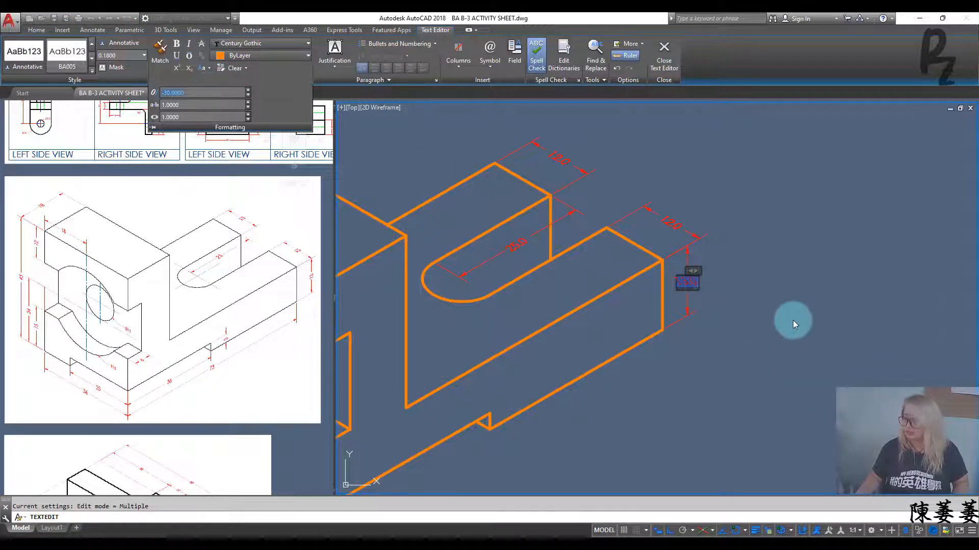
pyautogui.click(737, 286)
pyautogui.press('Escape')
# - Move the front arm's height dimension line outward to meet the end of the arm's width dimension
pyautogui.scroll(3, 690, 269)
pyautogui.click(701, 308)
pyautogui.click(686, 280)
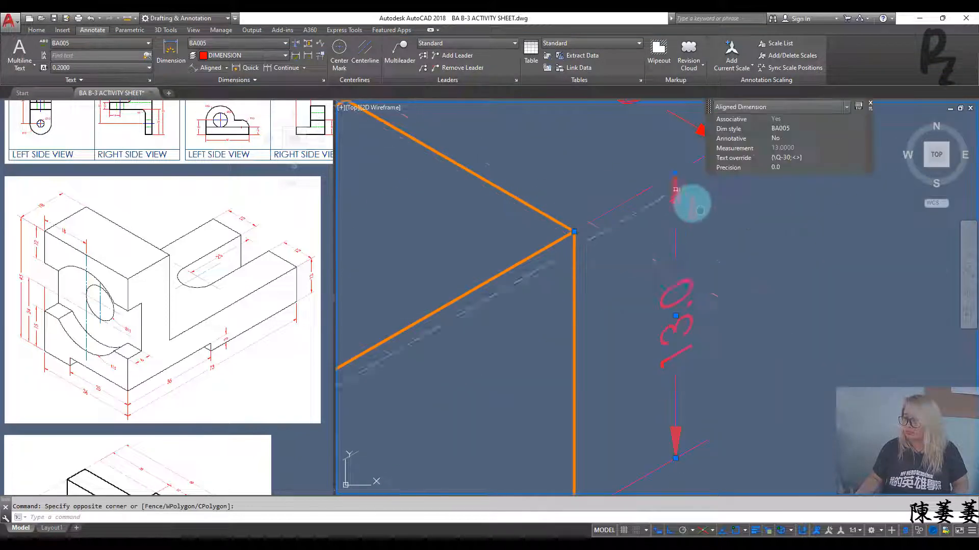
pyautogui.scroll(-3, 692, 204)
pyautogui.press('Escape')
pyautogui.scroll(3, 729, 313)
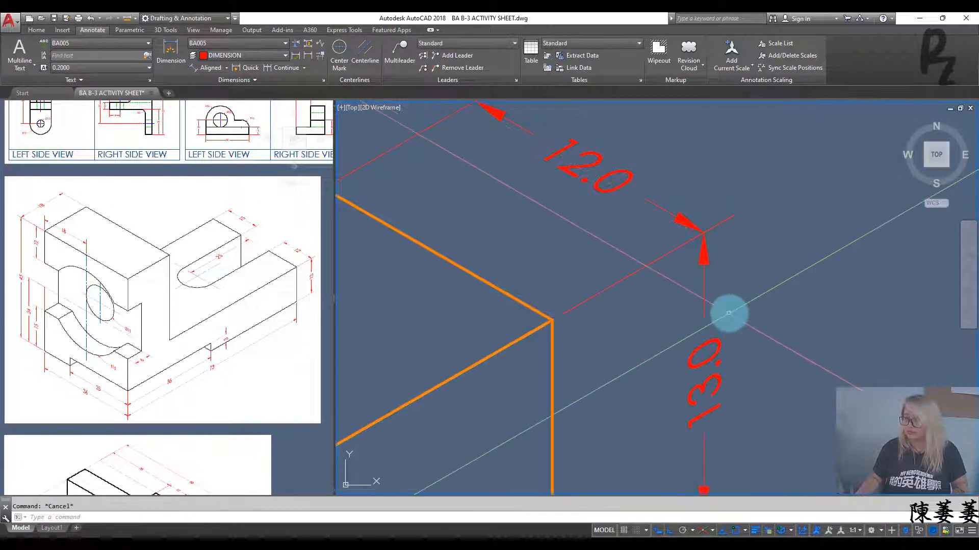
# - Add an aligned dimension along the block's long lower edge, from the lowest front corner to the small notch
pyautogui.scroll(-4, 729, 313)
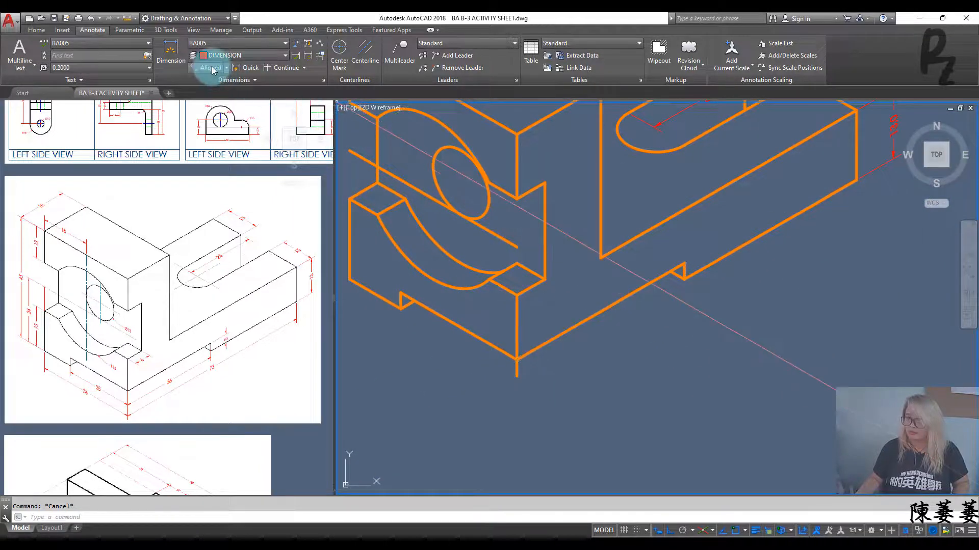
pyautogui.press('Return')
pyautogui.click(517, 377)
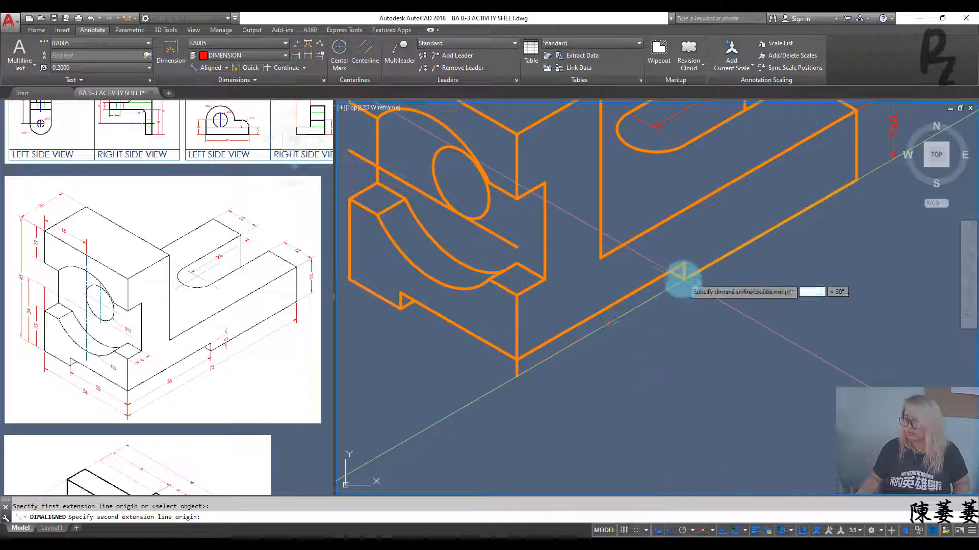
pyautogui.click(684, 279)
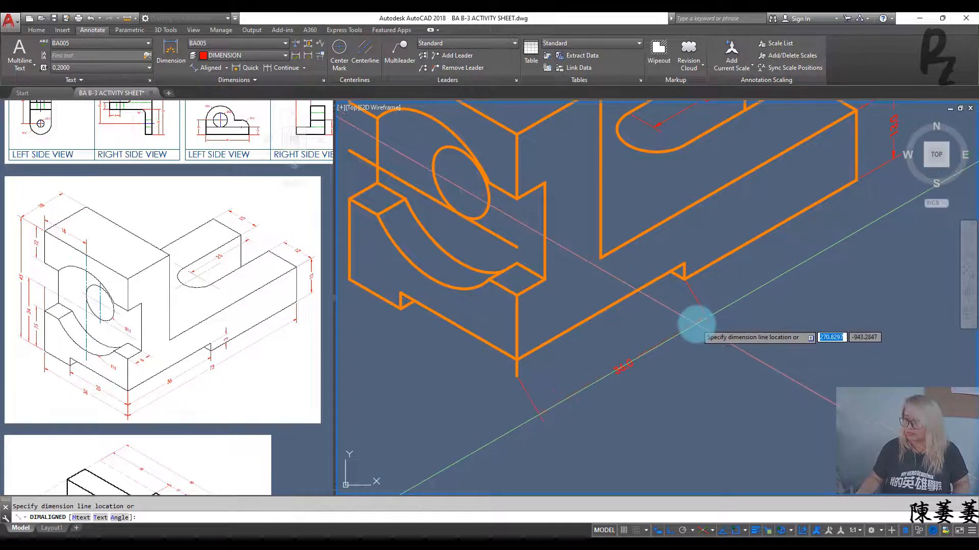
pyautogui.click(696, 324)
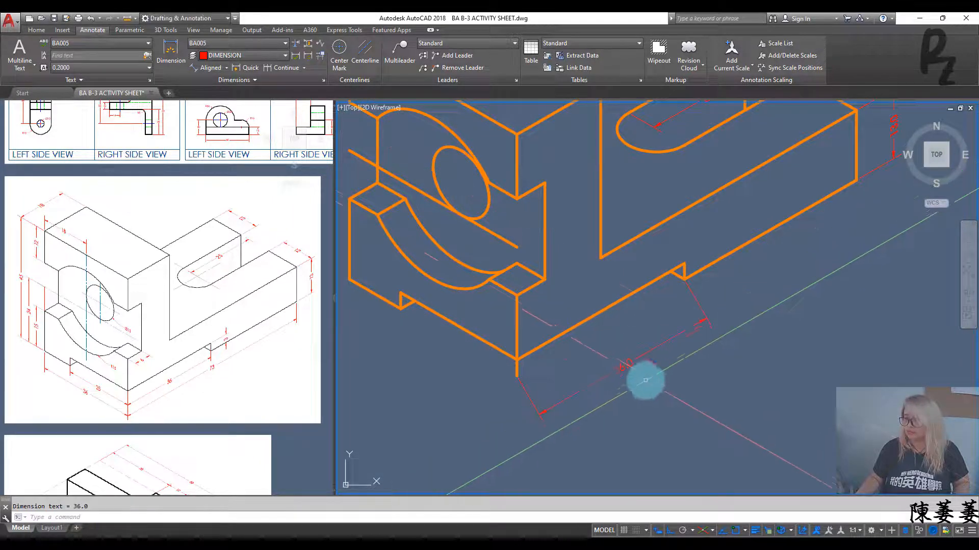
# - Oblique the corner-to-notch dimension so its extension lines run parallel to the block's vertical front edge
pyautogui.click(618, 381)
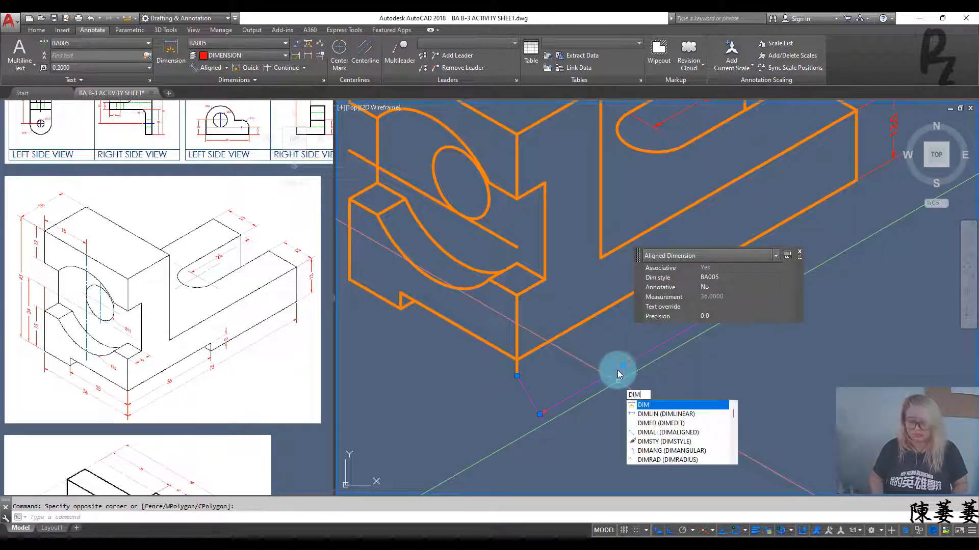
pyautogui.write('ED')
pyautogui.press('Return')
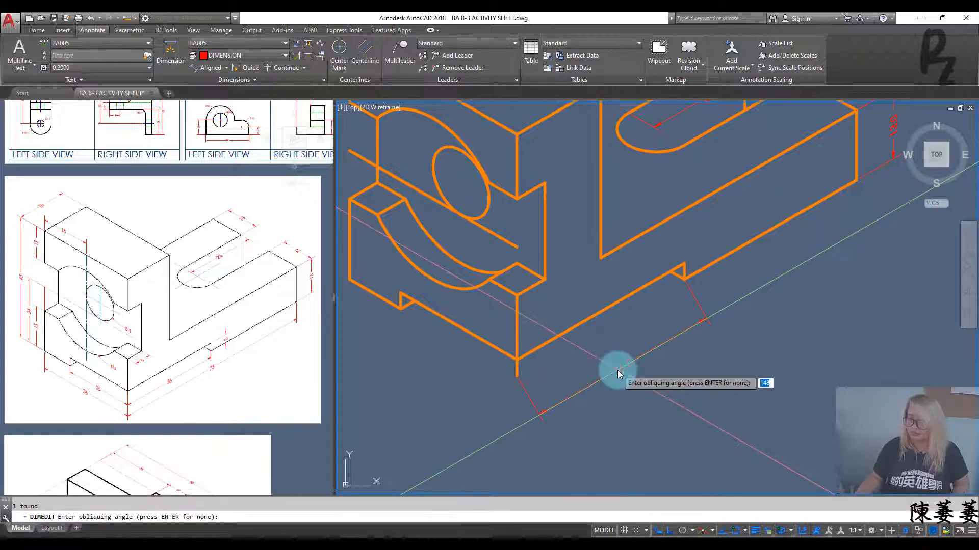
pyautogui.click(516, 295)
pyautogui.click(516, 377)
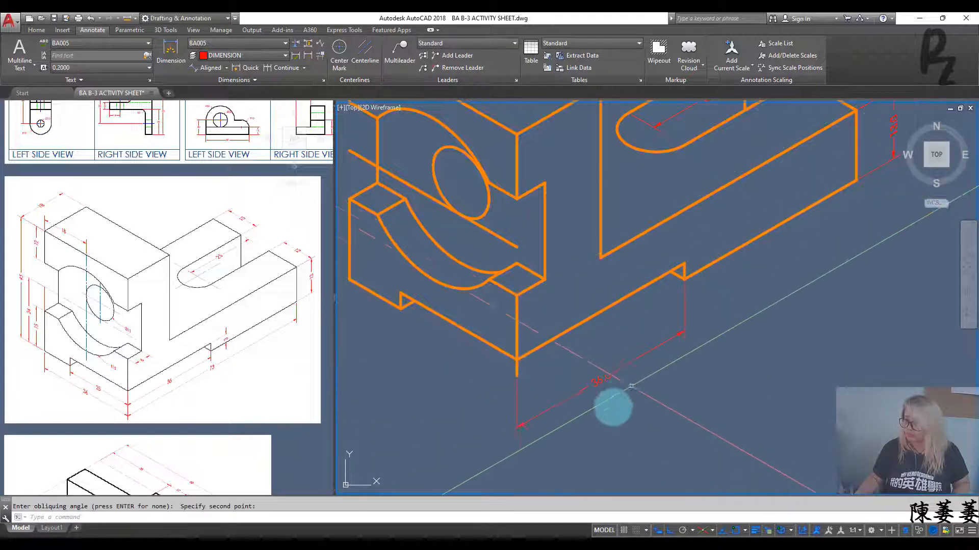
# - Set the corner-to-notch dimension's text oblique angle to 30
pyautogui.click(594, 382)
pyautogui.doubleClick(594, 382)
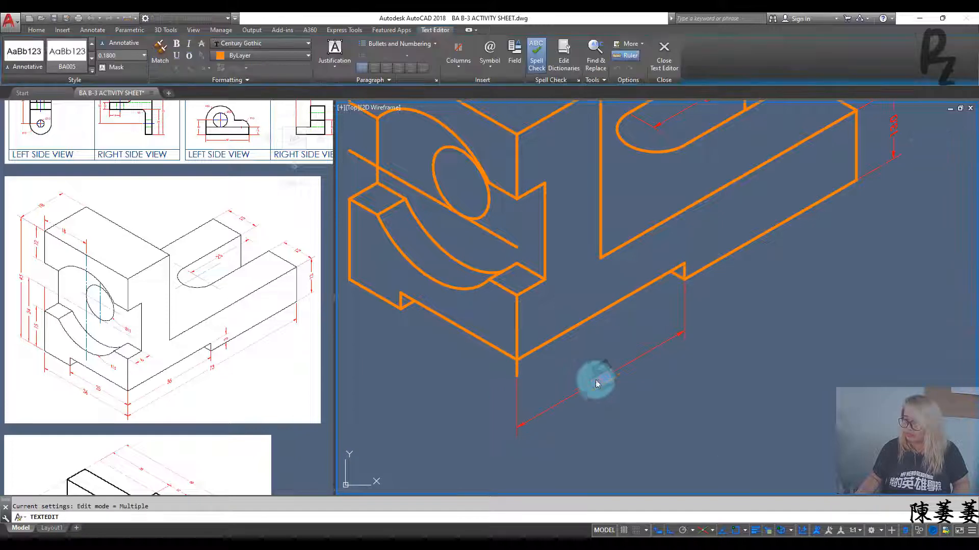
pyautogui.click(206, 80)
pyautogui.click(186, 93)
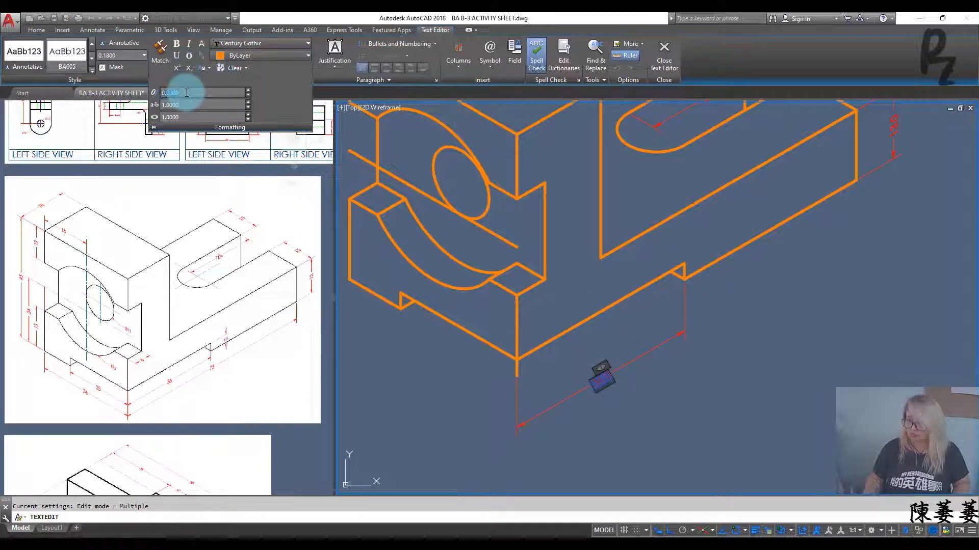
pyautogui.click(699, 360)
pyautogui.press('Escape')
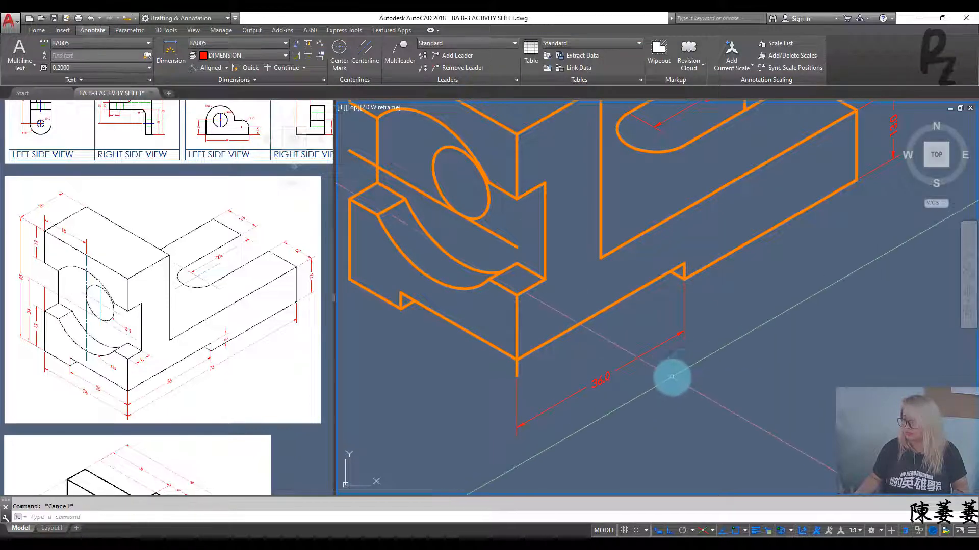
# - Copy the corner-to-notch dimension along the lower edge so it starts at the notch and extends toward the arm's end
pyautogui.click(632, 360)
pyautogui.write('co')
pyautogui.press('Return')
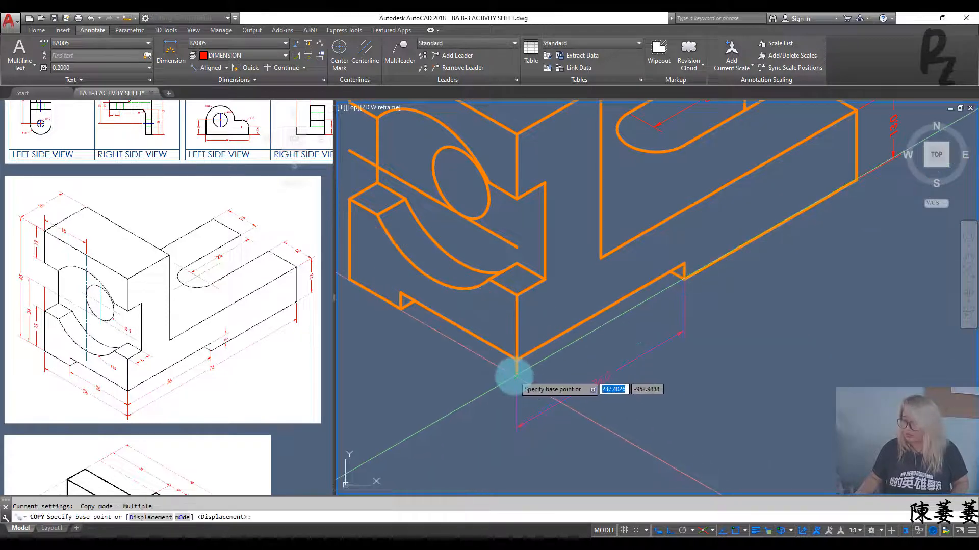
pyautogui.click(517, 376)
pyautogui.click(688, 274)
pyautogui.click(684, 324)
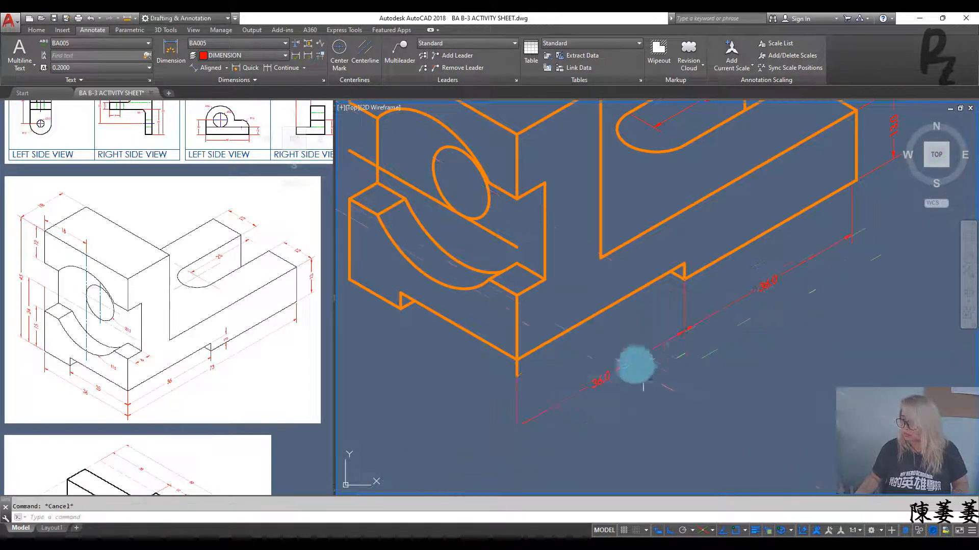
# - Move the original corner-to-notch dimension line closer to the block's lower edge
pyautogui.click(604, 375)
pyautogui.click(601, 379)
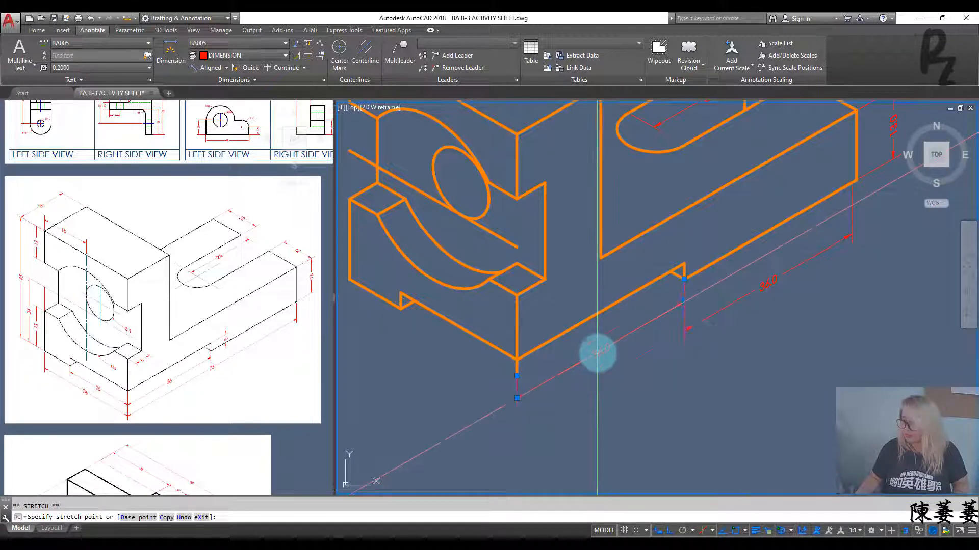
pyautogui.click(597, 353)
# - Stretch the copied dimension's endpoints to the lowest front corner and the front arm's lower end corner to span the full length
pyautogui.click(684, 280)
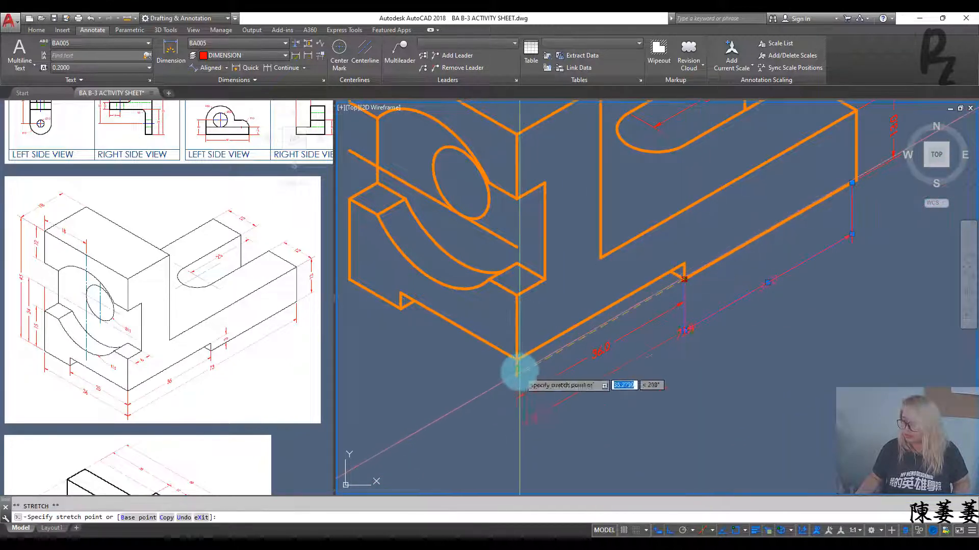
pyautogui.click(516, 372)
pyautogui.press('Escape')
pyautogui.click(844, 220)
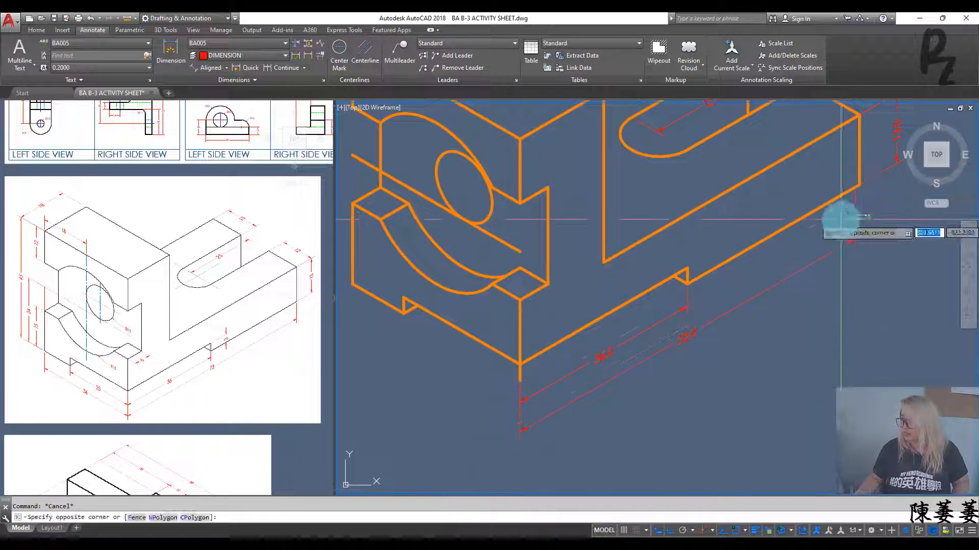
pyautogui.click(843, 233)
pyautogui.scroll(2, 738, 280)
pyautogui.click(749, 274)
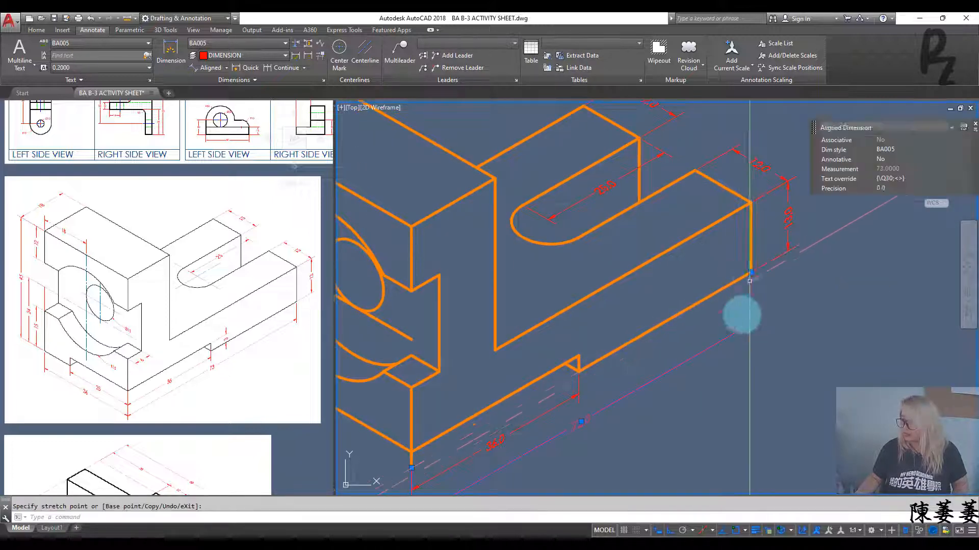
pyautogui.press('Escape')
# - Add an aligned dimension under the grooved face's lower edge, from its small notch to the block's front corner
pyautogui.moveTo(378, 457); pyautogui.dragTo(683, 351, button='middle')
pyautogui.click(281, 162)
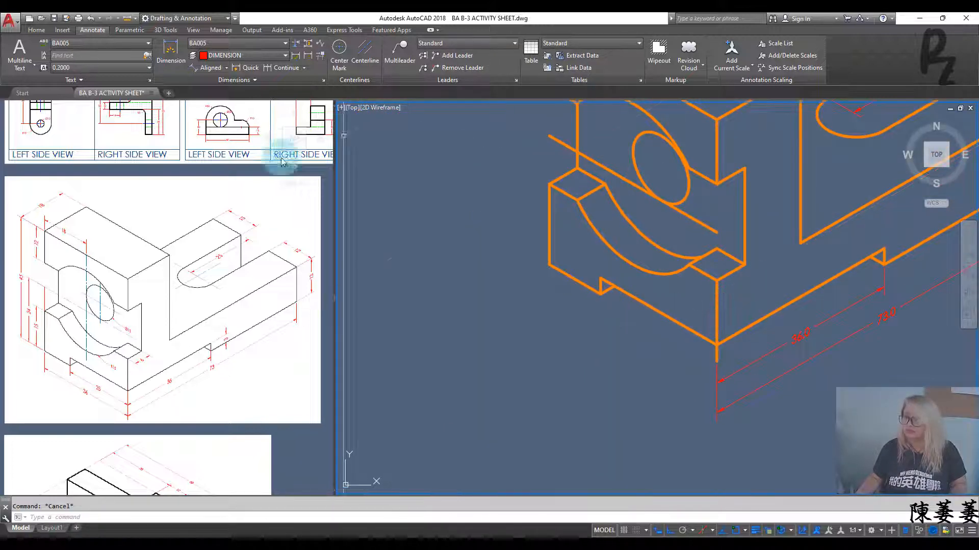
pyautogui.click(204, 69)
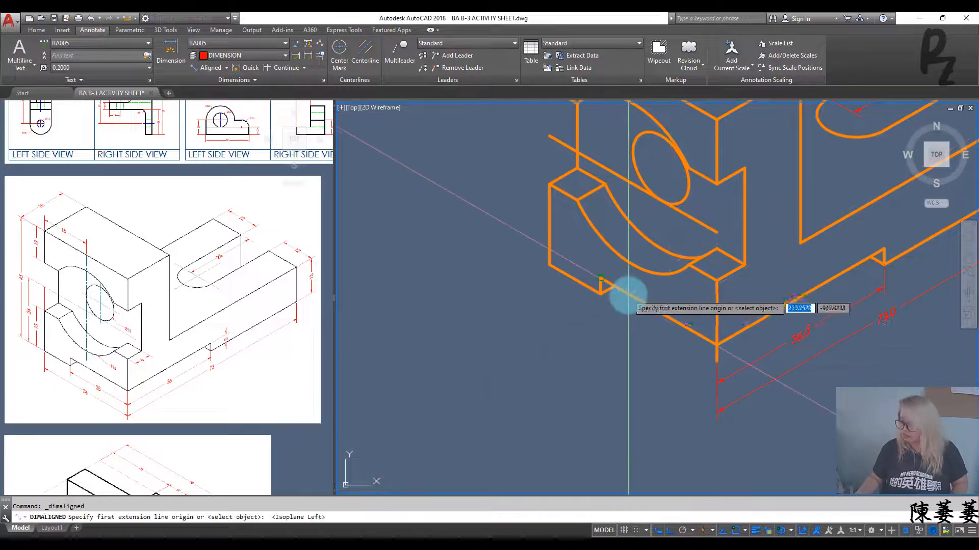
pyautogui.press('Return')
pyautogui.click(644, 302)
pyautogui.click(630, 331)
pyautogui.press('Escape')
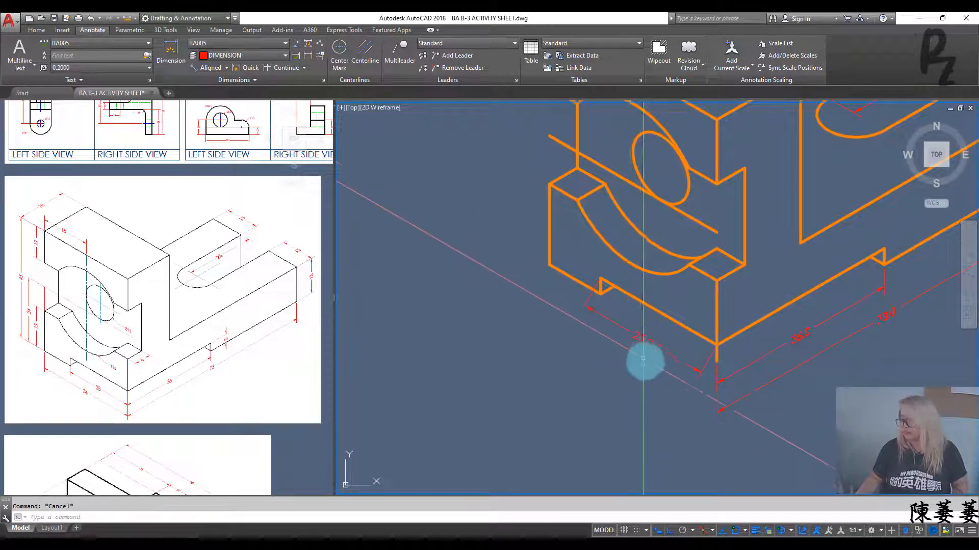
# - Oblique the grooved face's notch dimension so its extension lines run vertically, parallel to the block's front edge
pyautogui.click(630, 338)
pyautogui.click(702, 327)
pyautogui.write('DIMEDIT')
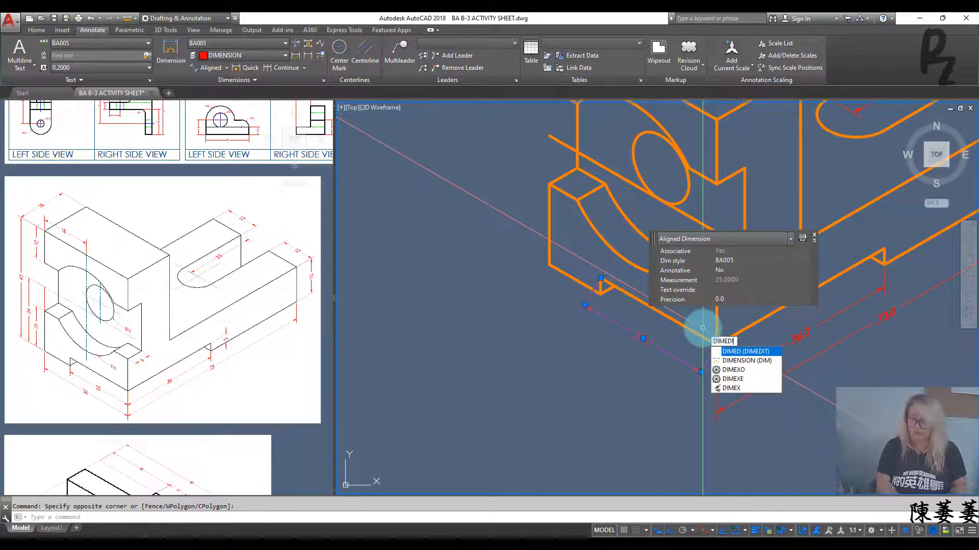
pyautogui.press('Return')
pyautogui.write('o')
pyautogui.press('Return')
pyautogui.click(717, 332)
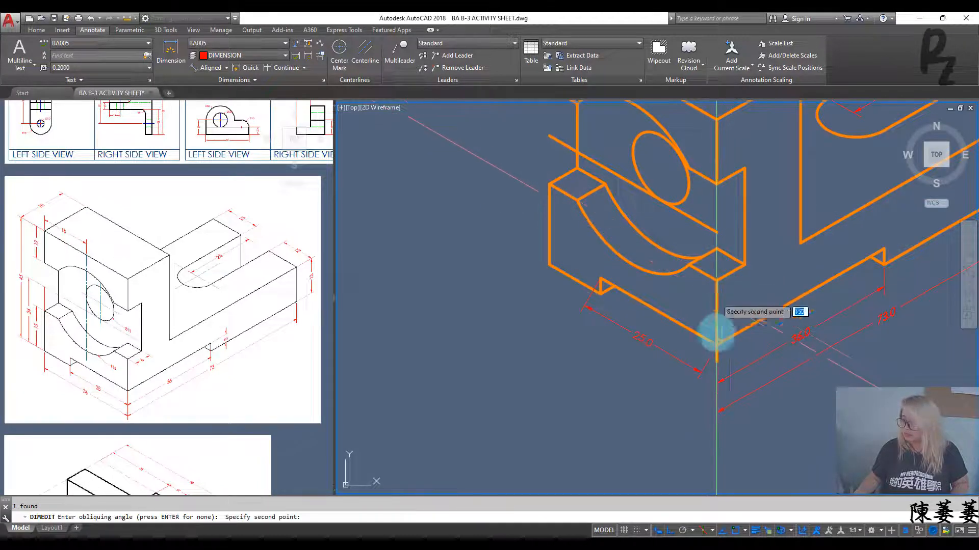
pyautogui.click(689, 385)
pyautogui.press('Escape')
# - Slant the text of the grooved face's notch dimension with a -30 oblique angle
pyautogui.scroll(4, 703, 390)
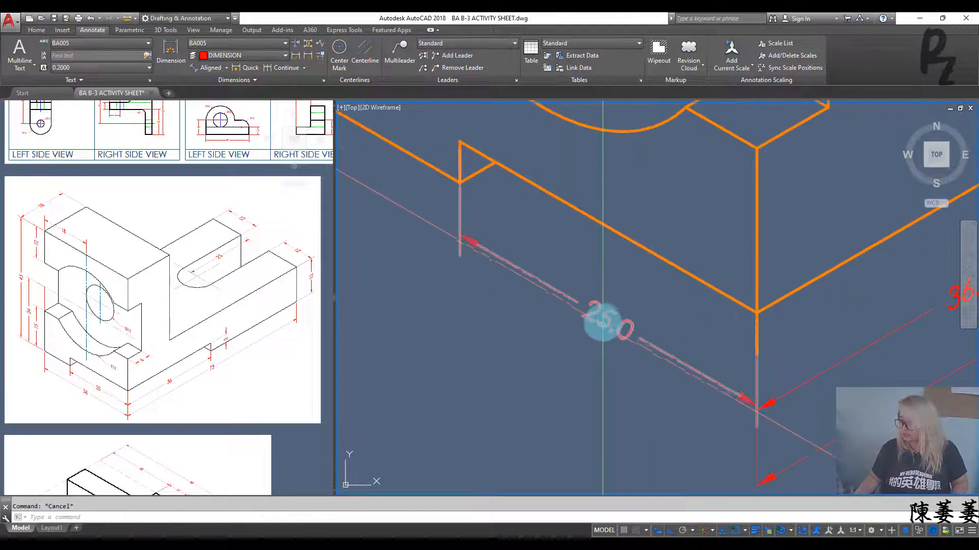
pyautogui.doubleClick(607, 320)
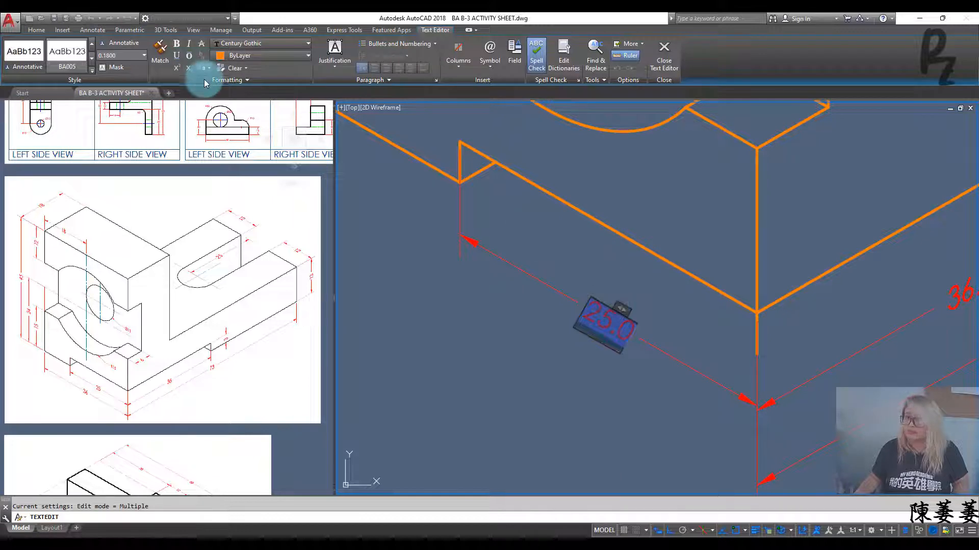
pyautogui.click(206, 81)
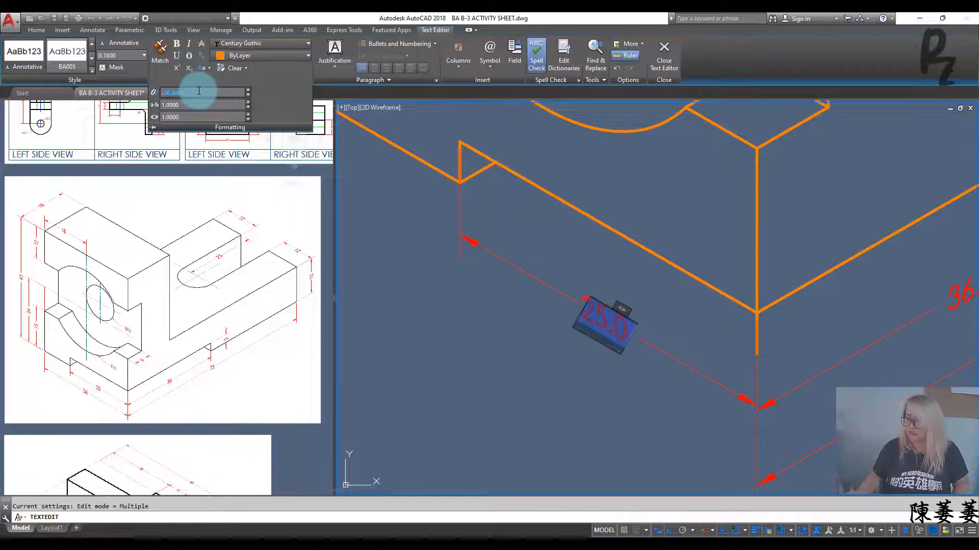
pyautogui.click(521, 381)
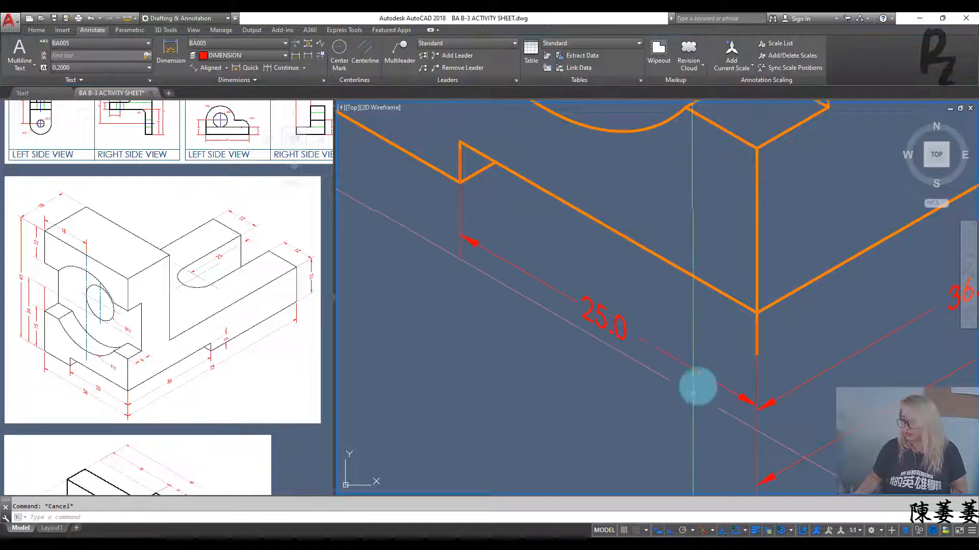
# - Align the grooved face's notch dimension line with the adjoining dimension's arrowhead below the front corner
pyautogui.click(695, 387)
pyautogui.click(756, 407)
pyautogui.click(756, 409)
pyautogui.press('Escape')
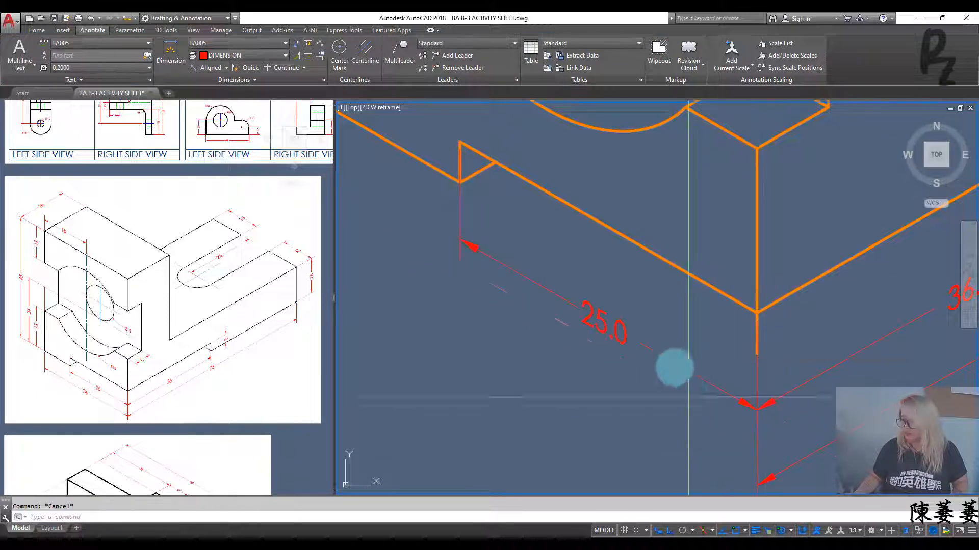
# - Copy the grooved face's notch dimension from the notch corner to the face's lower outer corner
pyautogui.click(688, 396)
pyautogui.click(626, 350)
pyautogui.click(460, 240)
pyautogui.write('co')
pyautogui.press('Return')
pyautogui.click(460, 143)
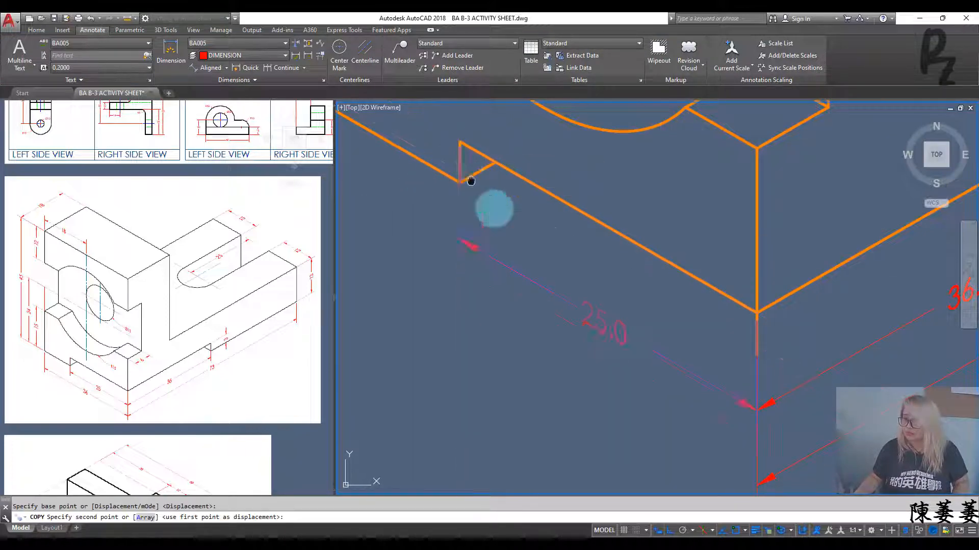
pyautogui.moveTo(388, 148); pyautogui.dragTo(538, 239, button='middle')
pyautogui.click(479, 199)
pyautogui.press('Escape')
# - Move the original notch dimension straight down from the block's front corner to the end of the short line beneath it
pyautogui.moveTo(644, 287); pyautogui.dragTo(546, 144, button='middle')
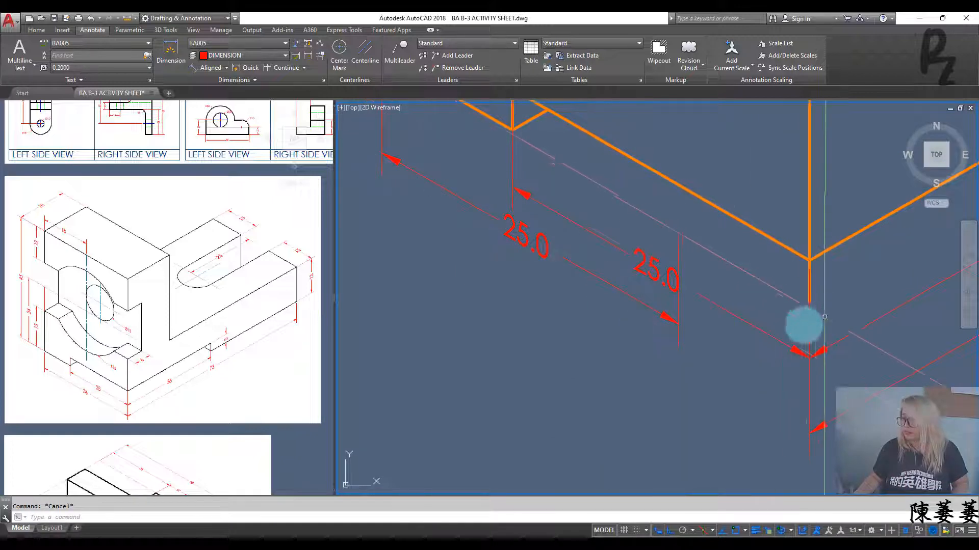
pyautogui.click(797, 350)
pyautogui.write('m')
pyautogui.press('Return')
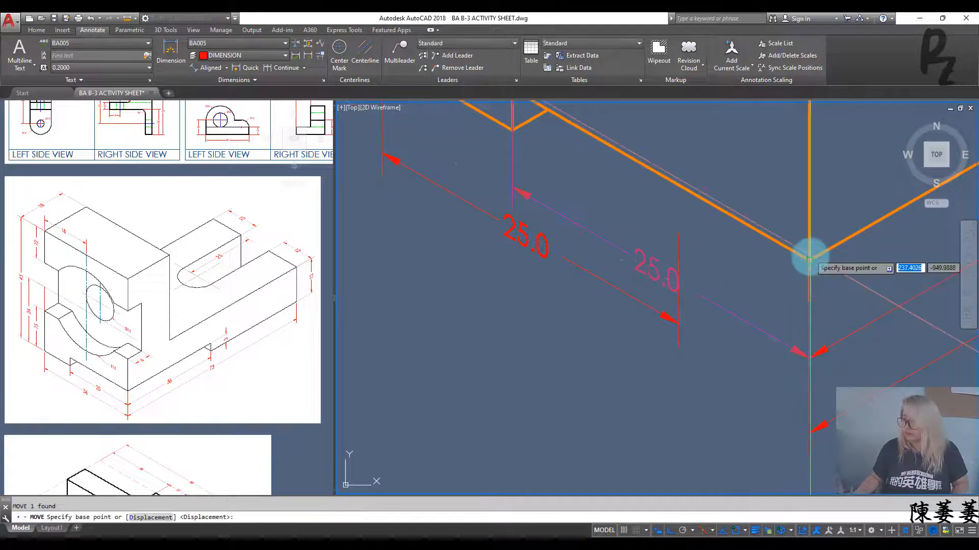
pyautogui.click(809, 259)
pyautogui.click(809, 301)
pyautogui.press('Escape')
# - Stretch the moved notch dimension's line back up to meet the adjoining inner dimension's arrowhead below the front corner
pyautogui.click(795, 407)
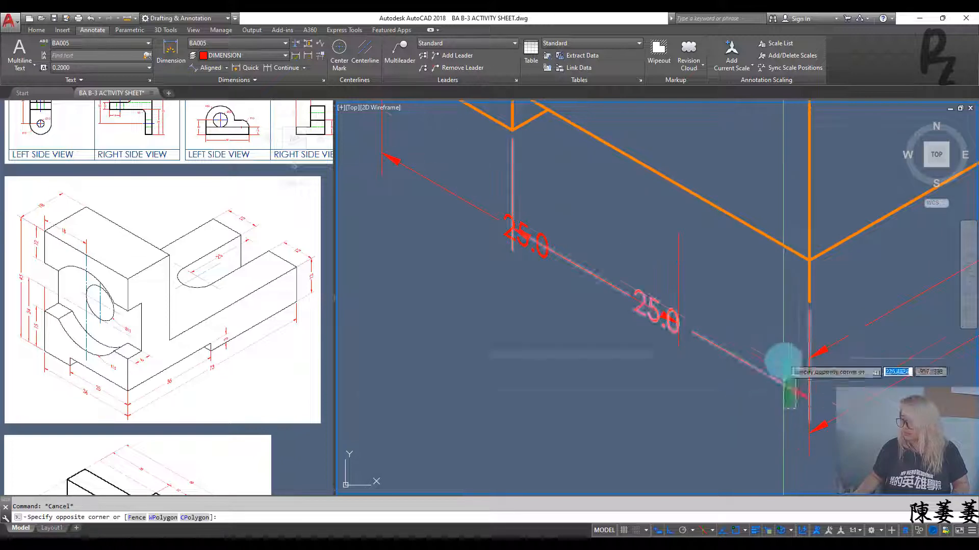
pyautogui.click(784, 363)
pyautogui.click(809, 399)
pyautogui.click(809, 399)
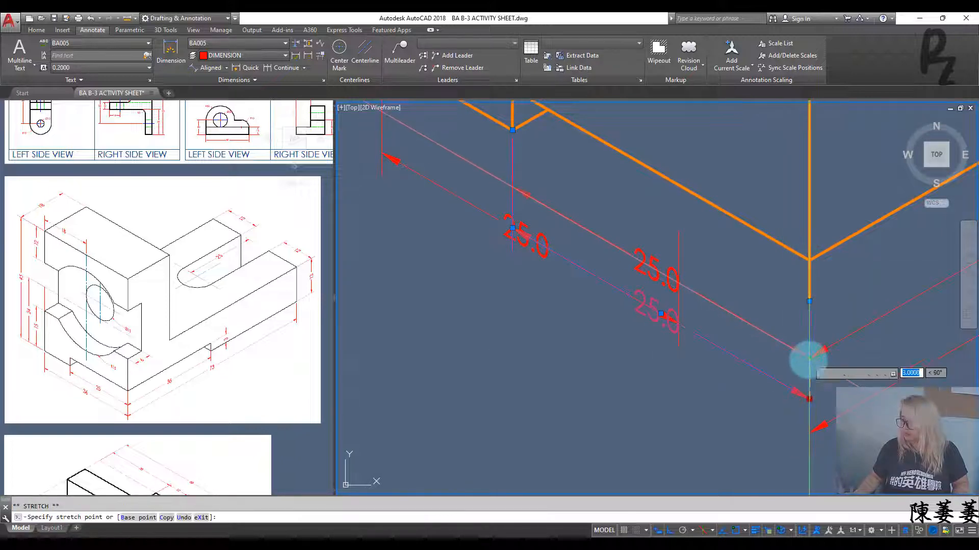
pyautogui.scroll(5, 809, 359)
pyautogui.click(813, 363)
pyautogui.scroll(-7, 791, 375)
pyautogui.press('Escape')
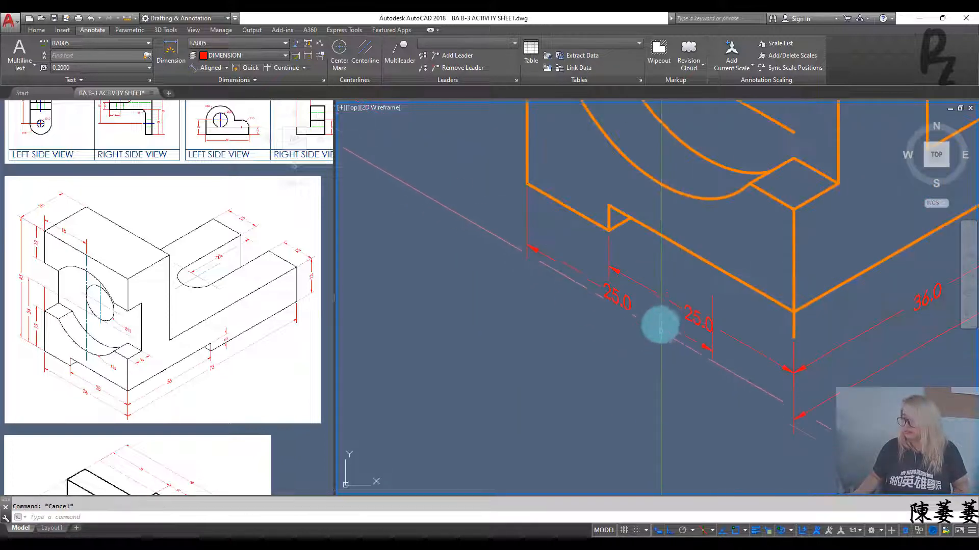
# - Stretch the copied dimension's endpoint to the front corner's short line and align its dimension line with the outer overall dimension
pyautogui.click(712, 290)
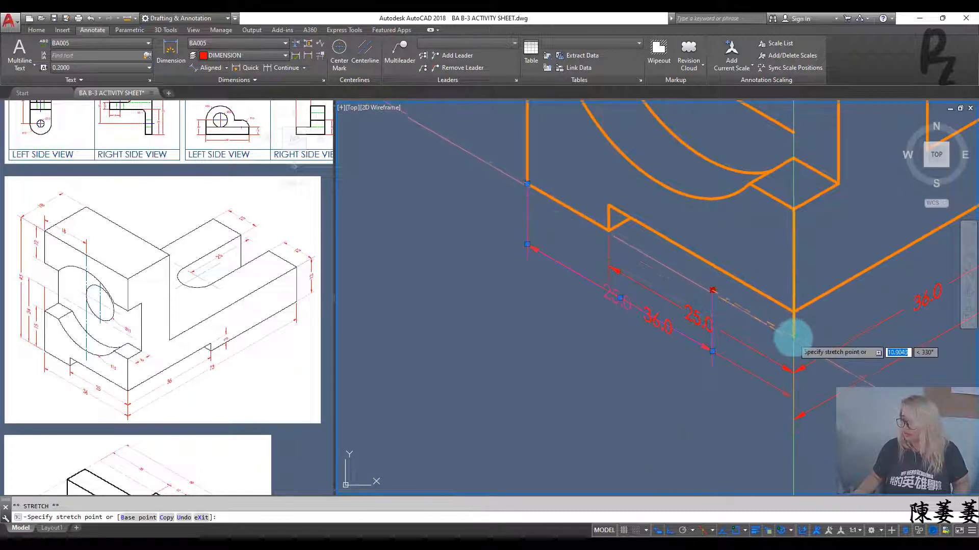
pyautogui.click(793, 337)
pyautogui.press('Escape')
pyautogui.click(788, 393)
pyautogui.click(788, 393)
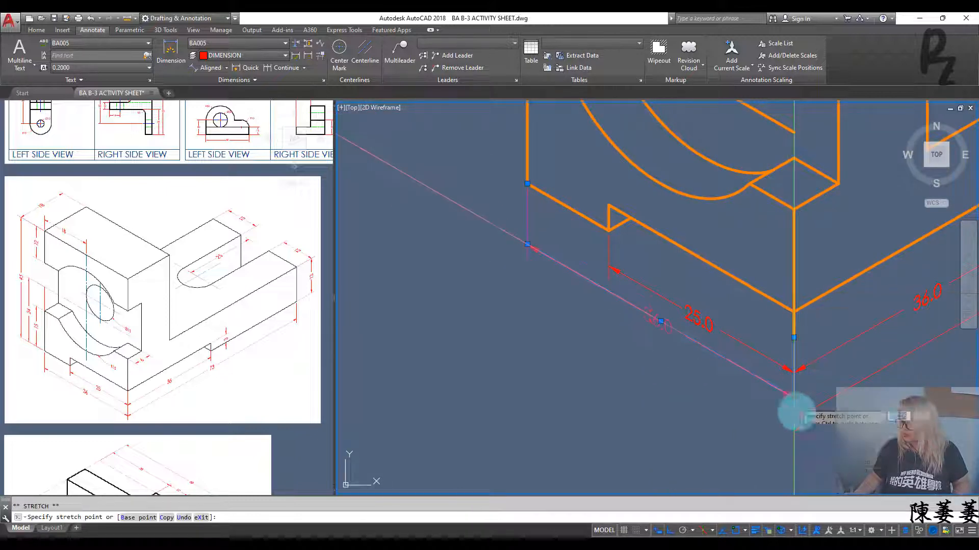
pyautogui.press('Escape')
pyautogui.scroll(-4, 688, 373)
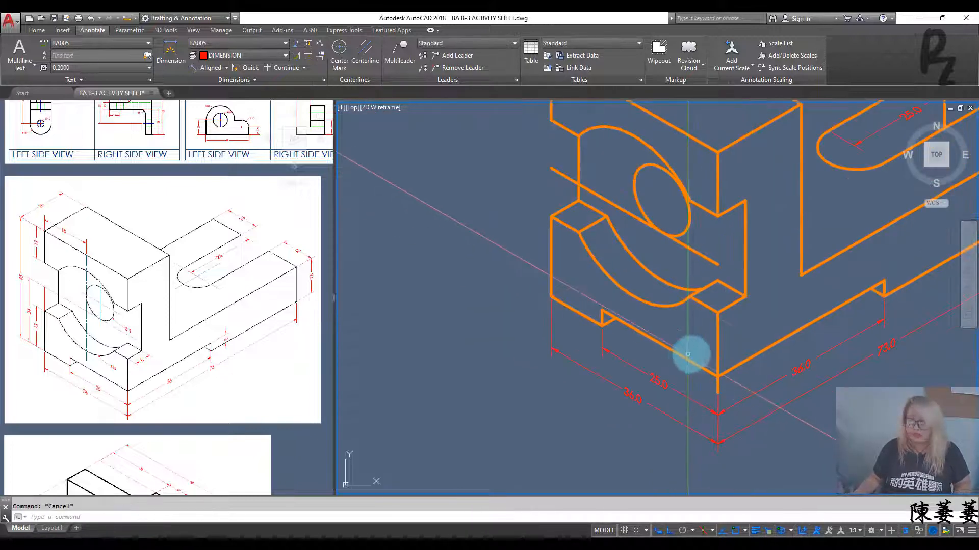
# - Copy the front arm's end-height dimension from the arm's lower end corner to the notch on the long lower edge
pyautogui.click(843, 247)
pyautogui.click(833, 261)
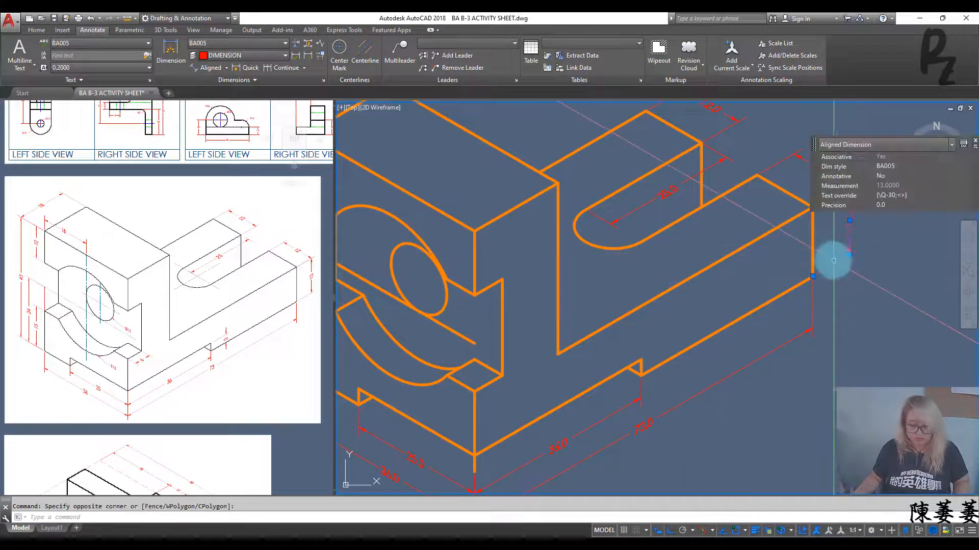
pyautogui.press('Return')
pyautogui.click(812, 275)
pyautogui.click(639, 376)
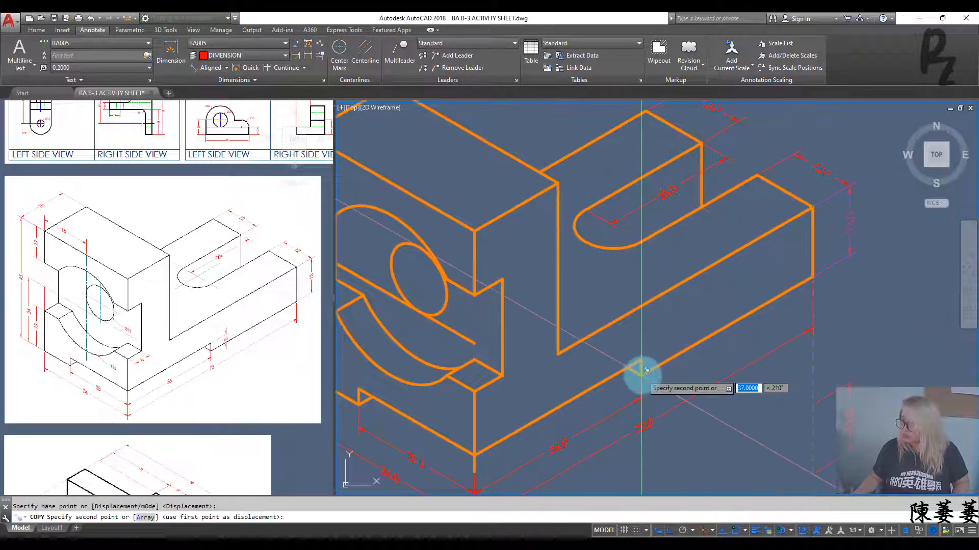
pyautogui.press('Return')
pyautogui.press('Escape')
# - Stretch the copied height dimension's upper endpoint down to the top of the notch
pyautogui.scroll(2, 667, 325)
pyautogui.click(721, 297)
pyautogui.click(661, 296)
pyautogui.click(600, 279)
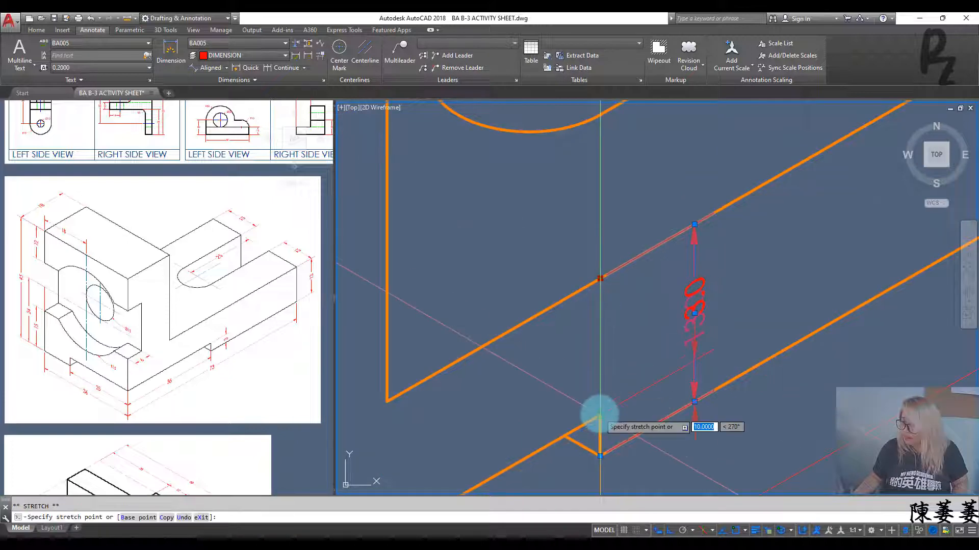
pyautogui.click(600, 415)
pyautogui.press('Escape')
# - Send the notch height dimension to the back of the draw order, behind the block's outline
pyautogui.click(690, 380)
pyautogui.click(637, 331)
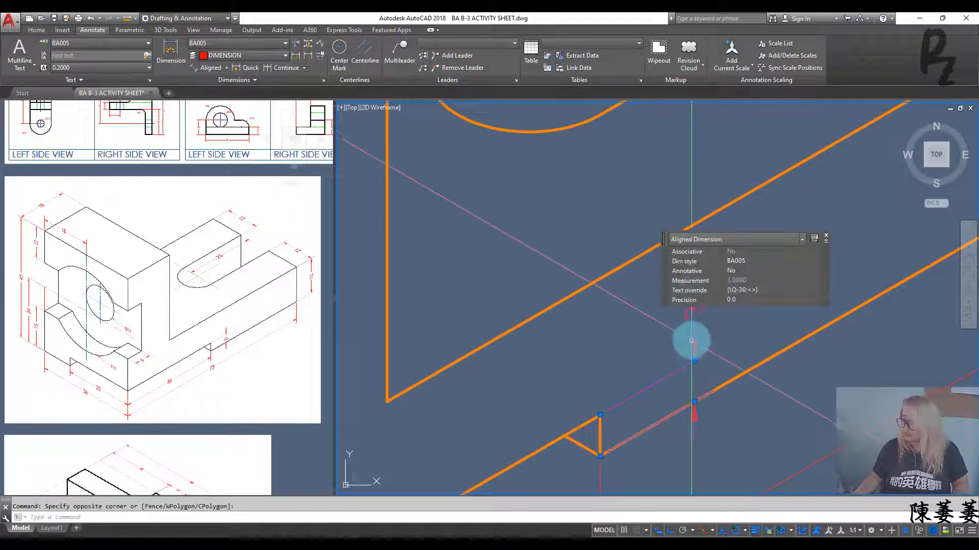
pyautogui.rightClick(693, 336)
pyautogui.moveTo(736, 208)
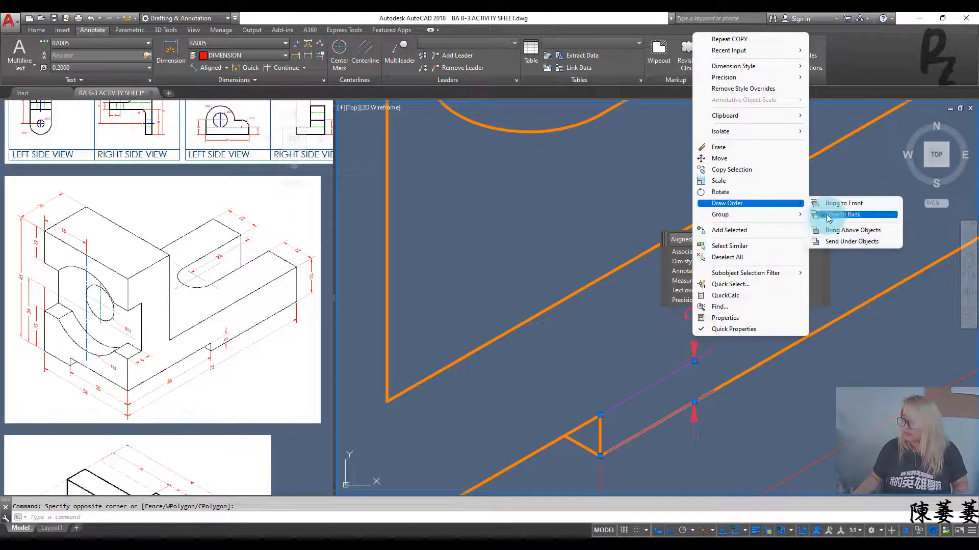
pyautogui.click(828, 215)
pyautogui.press('space')
pyautogui.press('Escape')
pyautogui.press('Escape')
pyautogui.click(678, 379)
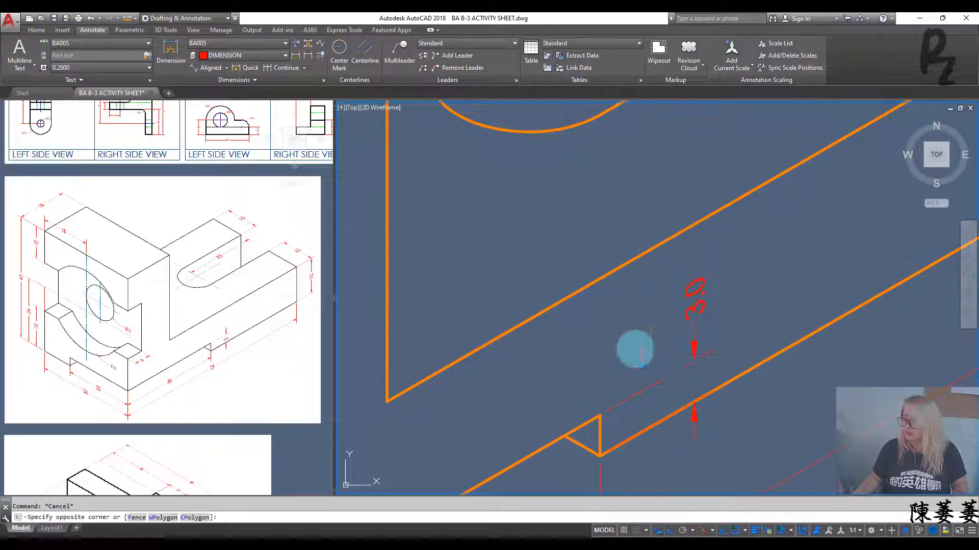
pyautogui.click(635, 350)
pyautogui.rightClick(693, 336)
pyautogui.moveTo(748, 204)
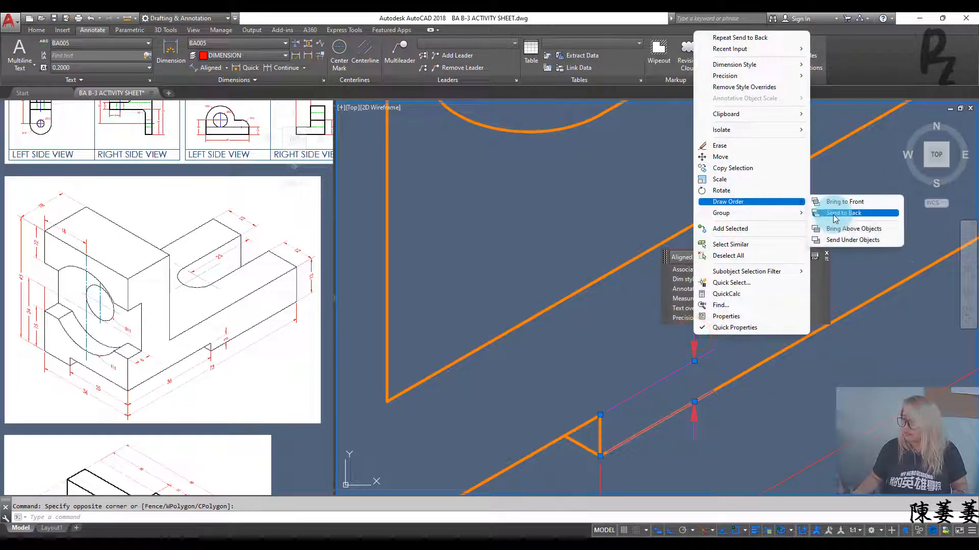
pyautogui.click(827, 213)
# - Add an aligned dimension on the upper face's long front edge, from its outer corner to the edge's midpoint
pyautogui.scroll(-5, 676, 355)
pyautogui.scroll(2, 634, 313)
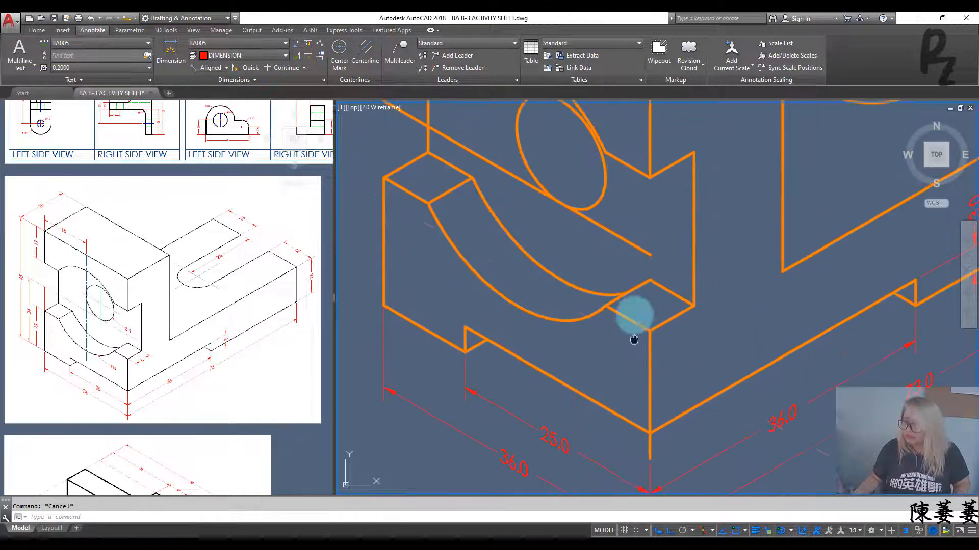
pyautogui.scroll(-2, 633, 323)
pyautogui.scroll(1, 678, 274)
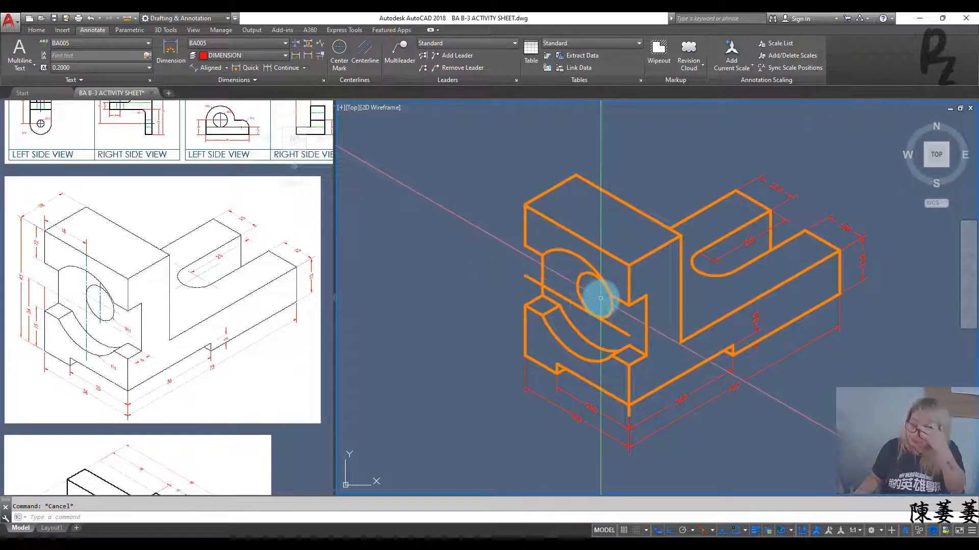
pyautogui.moveTo(609, 299); pyautogui.dragTo(684, 313, button='middle')
pyautogui.moveTo(623, 242); pyautogui.dragTo(609, 272, button='middle')
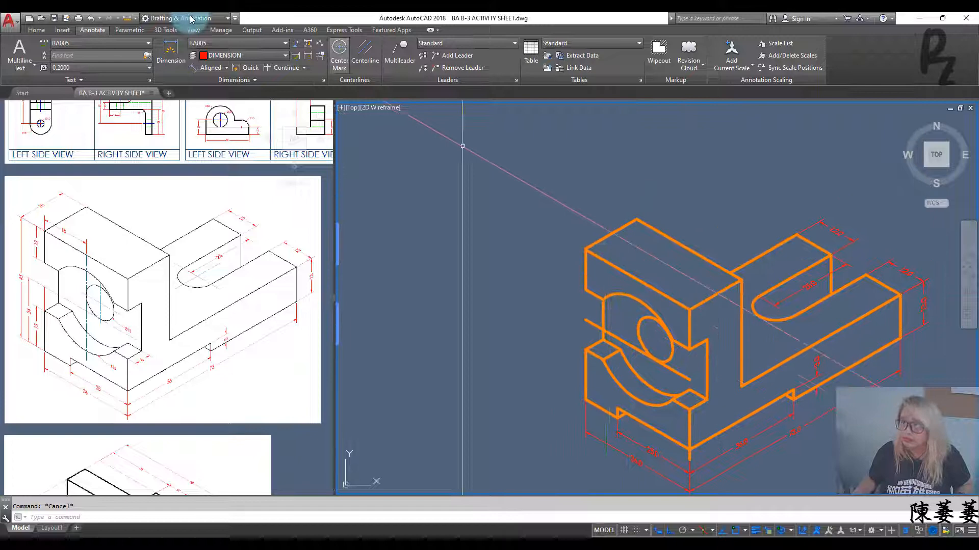
pyautogui.click(206, 69)
pyautogui.click(586, 249)
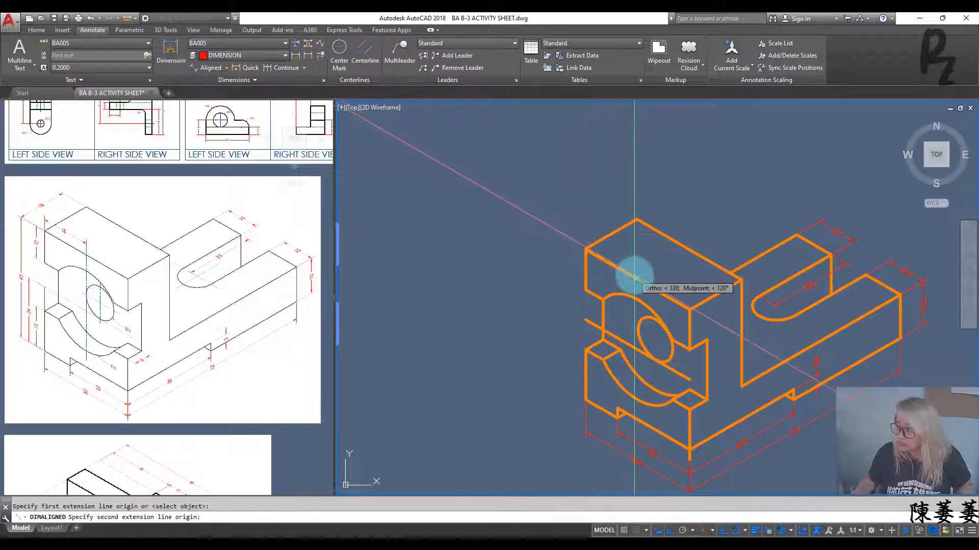
pyautogui.click(636, 279)
pyautogui.click(630, 250)
pyautogui.press('Escape')
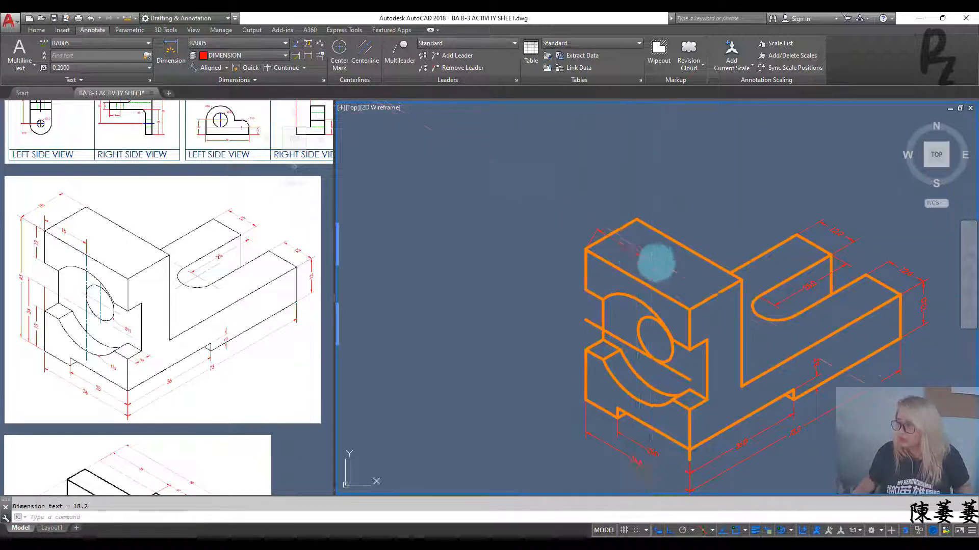
# - Delete the upper face's short outer edge running back from the grooved face's top corner
pyautogui.scroll(4, 655, 264)
pyautogui.click(658, 272)
pyautogui.click(635, 257)
pyautogui.press('Escape')
pyautogui.scroll(2, 499, 214)
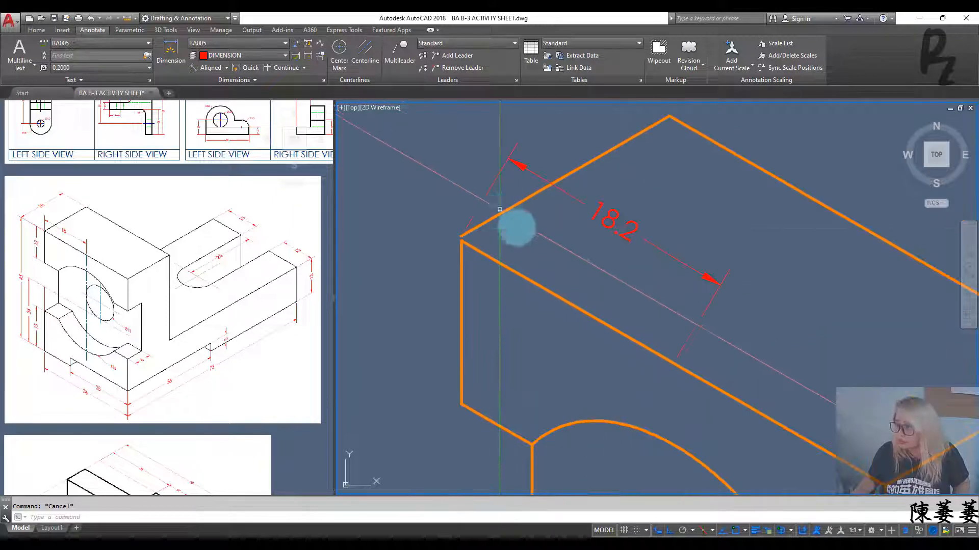
pyautogui.click(516, 226)
pyautogui.click(508, 207)
pyautogui.moveTo(504, 243); pyautogui.dragTo(393, 263, button='middle')
pyautogui.press('Delete')
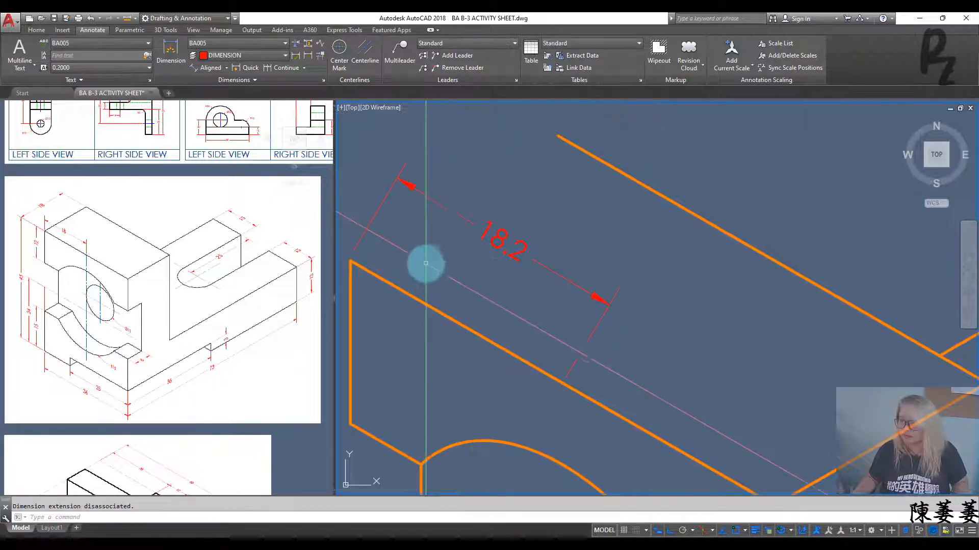
# - Delete the aligned dimension on the upper face's long front edge
pyautogui.click(627, 328)
pyautogui.click(562, 257)
pyautogui.press('Delete')
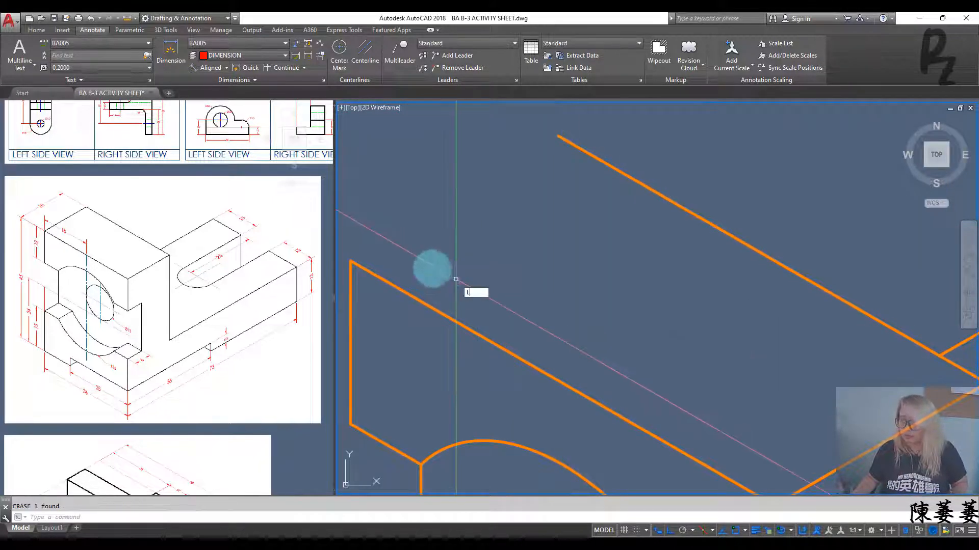
# - Redraw the upper face's short outer edge as a 30° line from the grooved face's top corner on the top isoplane
pyautogui.press('Return')
pyautogui.press('F5')
pyautogui.click(351, 262)
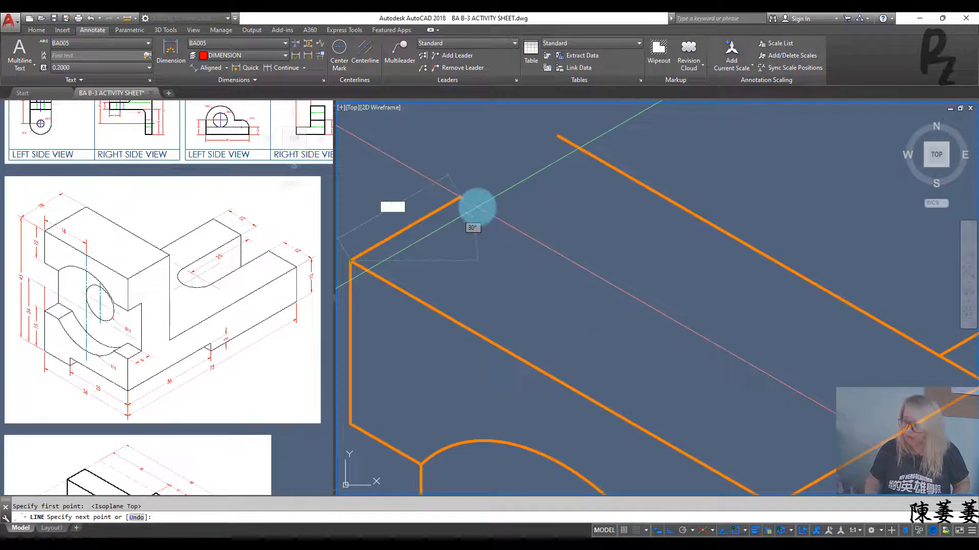
pyautogui.press('Escape')
# - Delete the upper face's long rear edge
pyautogui.moveTo(611, 271); pyautogui.dragTo(512, 176, button='middle')
pyautogui.scroll(-1, 513, 176)
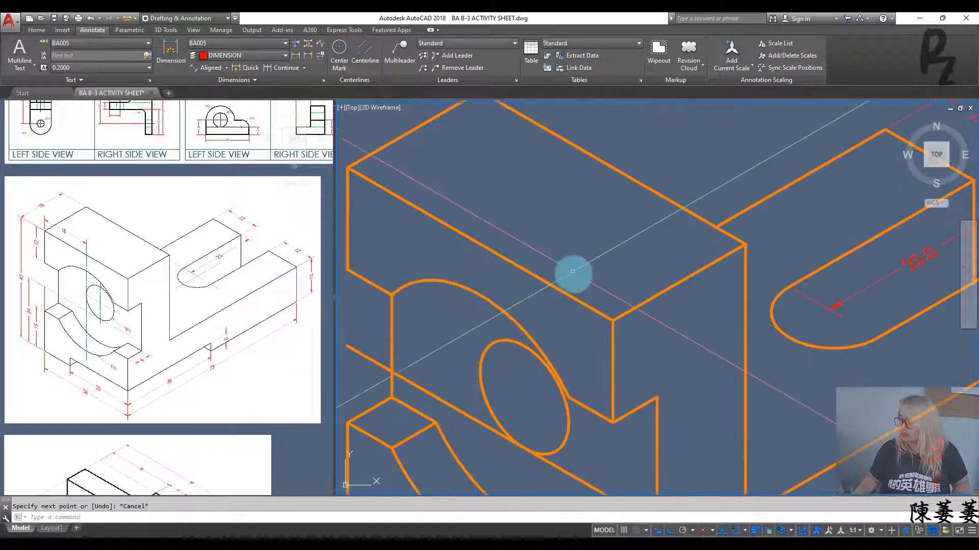
pyautogui.moveTo(602, 182); pyautogui.dragTo(605, 260, button='middle')
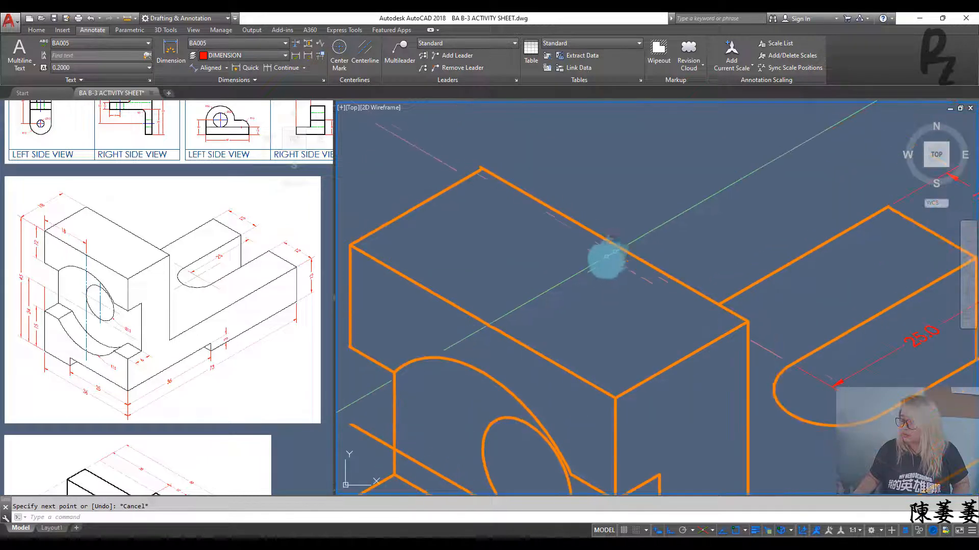
pyautogui.click(606, 259)
pyautogui.click(590, 140)
pyautogui.press('Escape')
pyautogui.click(587, 192)
pyautogui.click(534, 230)
pyautogui.press('Escape')
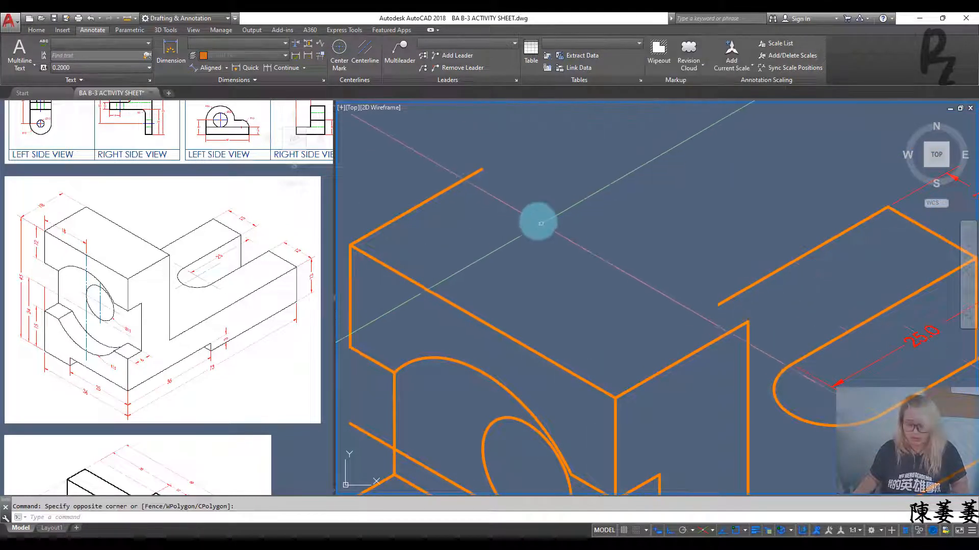
# - Redraw the upper face's long rear edge from the end of the new short edge to the opposite rear corner
pyautogui.press('l')
pyautogui.press('Return')
pyautogui.click(481, 168)
pyautogui.press('Escape')
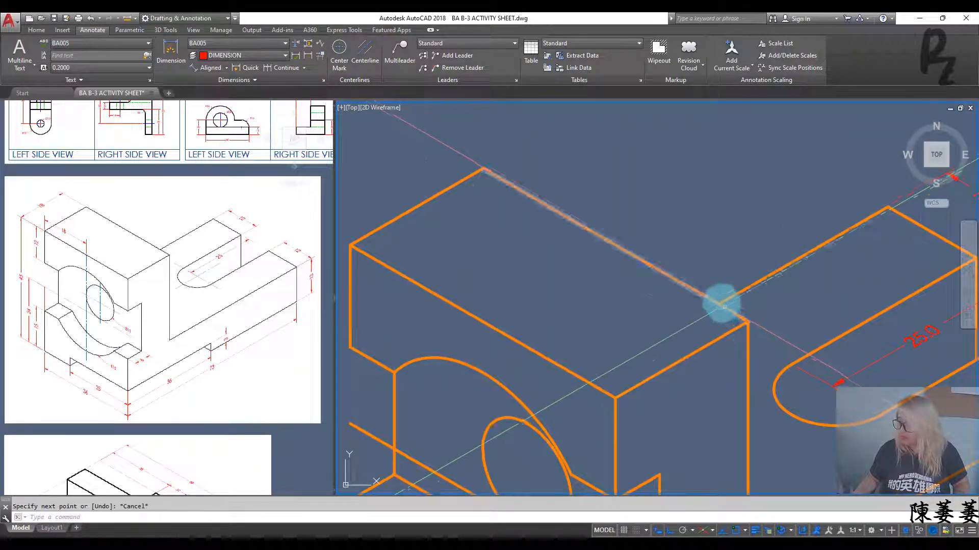
pyautogui.scroll(5, 720, 306)
pyautogui.scroll(-5, 706, 324)
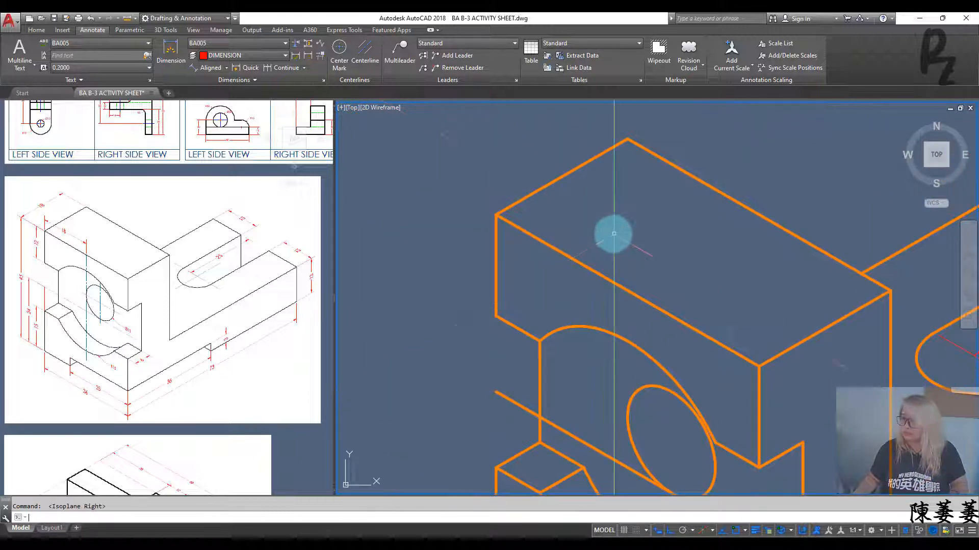
# - Add an aligned dimension from the outer corner to the midpoint of the upper face's long front edge, placed over that face
pyautogui.click(209, 67)
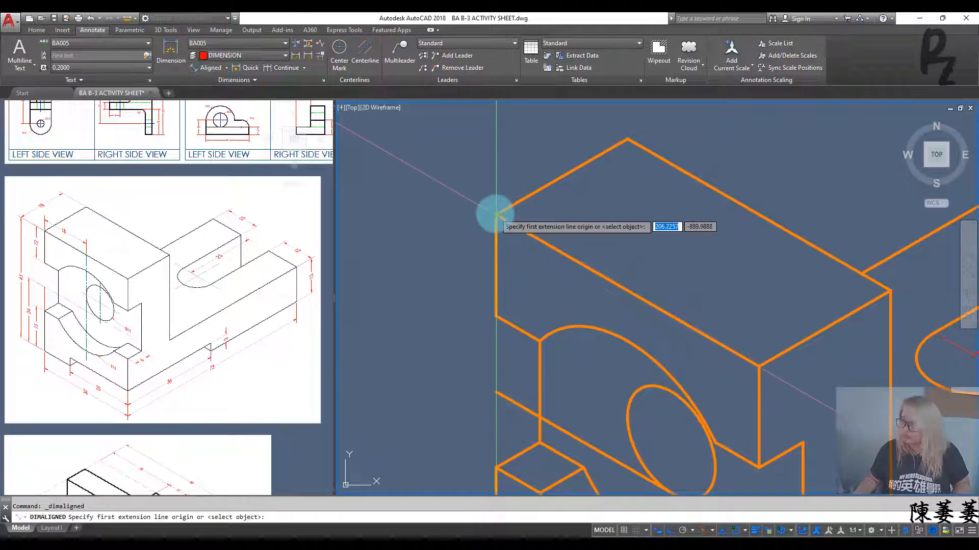
pyautogui.click(496, 214)
pyautogui.click(627, 290)
pyautogui.click(662, 242)
pyautogui.press('Escape')
# - Oblique the new half-edge dimension's extension lines to run parallel to the block's outer vertical edge
pyautogui.click(678, 260)
pyautogui.click(646, 223)
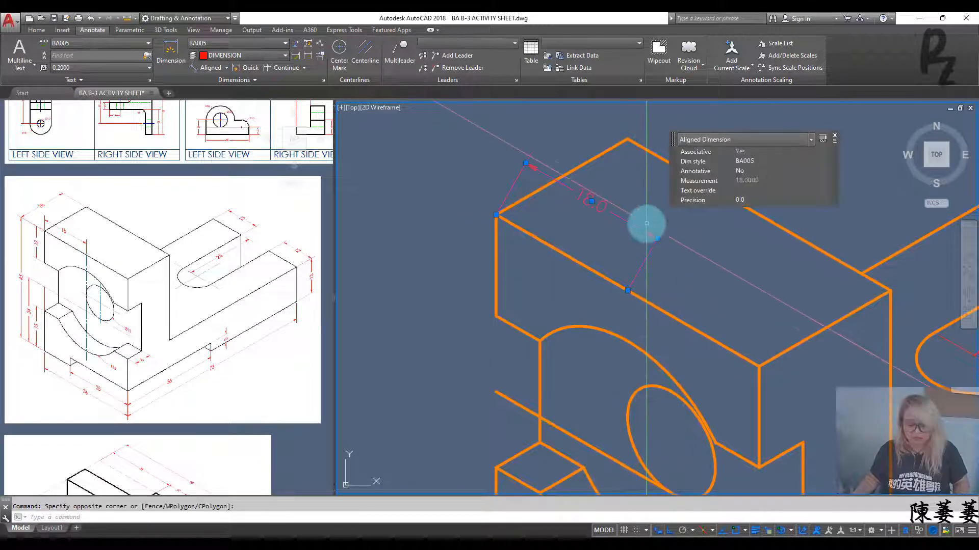
pyautogui.write('DIMEDIT')
pyautogui.press('Return')
pyautogui.write('o')
pyautogui.press('Return')
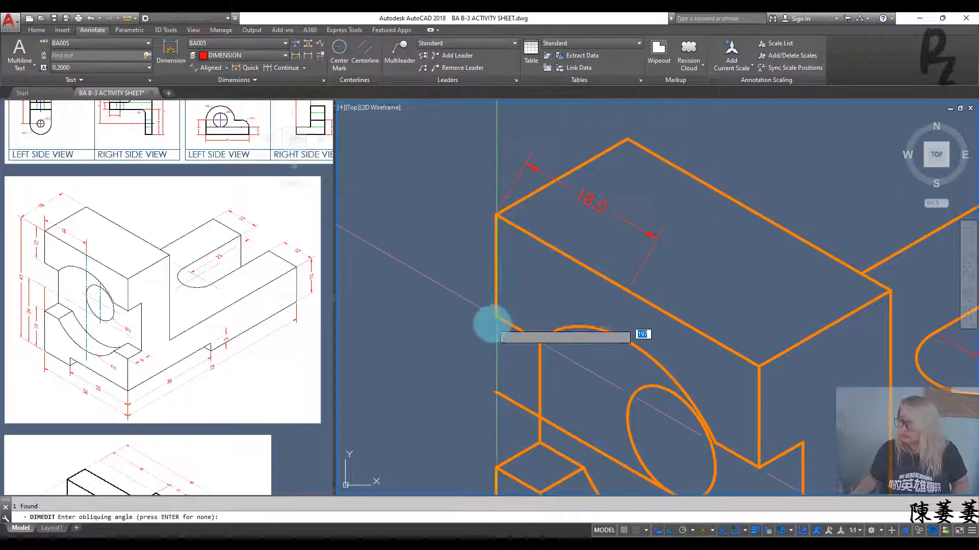
pyautogui.click(496, 316)
pyautogui.click(496, 214)
pyautogui.press('Escape')
# - Adjust the oblique angle of the half-edge dimension's text so it slants with the isometric plane
pyautogui.click(574, 188)
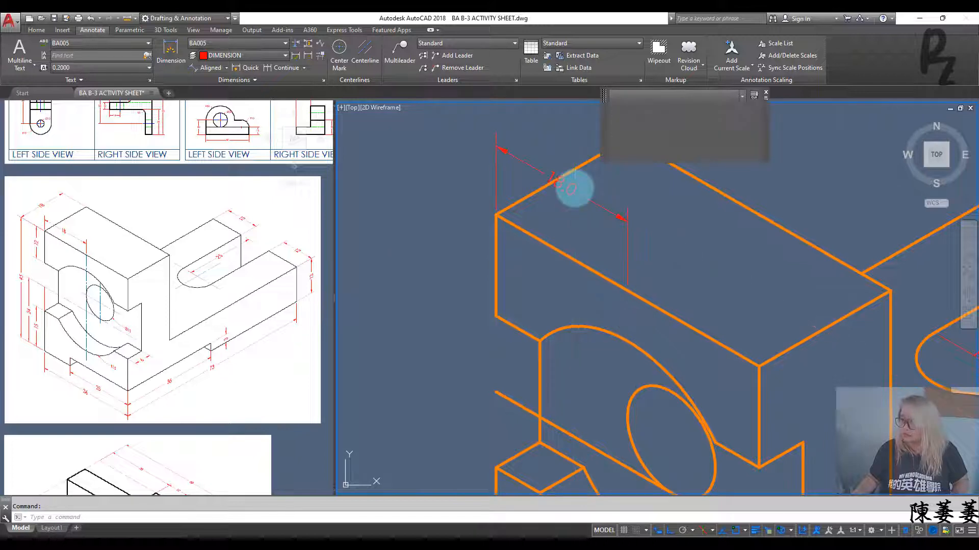
pyautogui.doubleClick(574, 188)
pyautogui.click(224, 76)
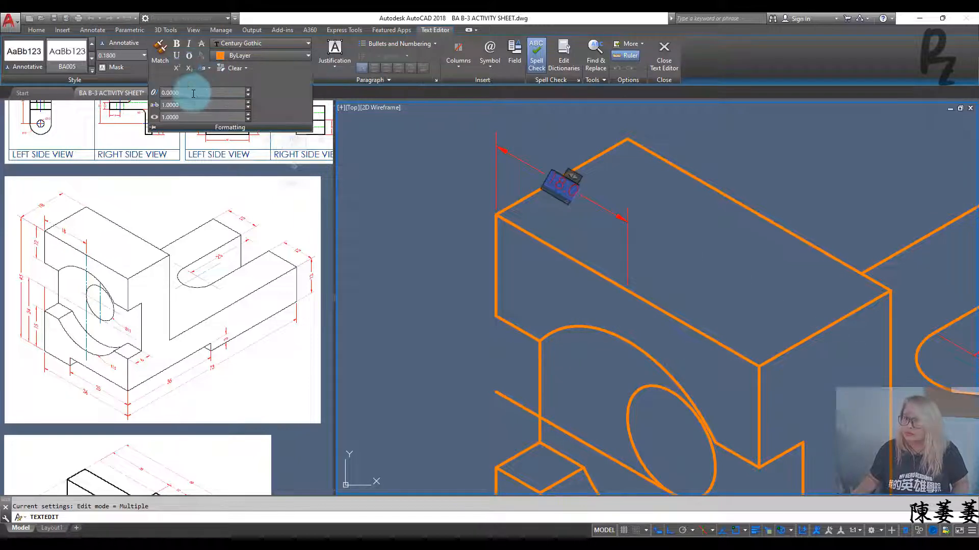
pyautogui.click(713, 245)
pyautogui.press('Escape')
pyautogui.press('Escape')
# - Draw a vertical line about 39 mm long from the upper front edge's midpoint down across the grooved face
pyautogui.moveTo(699, 282)
pyautogui.mouseDown(button='middle')
pyautogui.moveTo(722, 236)
pyautogui.moveTo(742, 245)
pyautogui.moveTo(728, 180)
pyautogui.mouseUp(button='middle')
pyautogui.write('l')
pyautogui.press('Return')
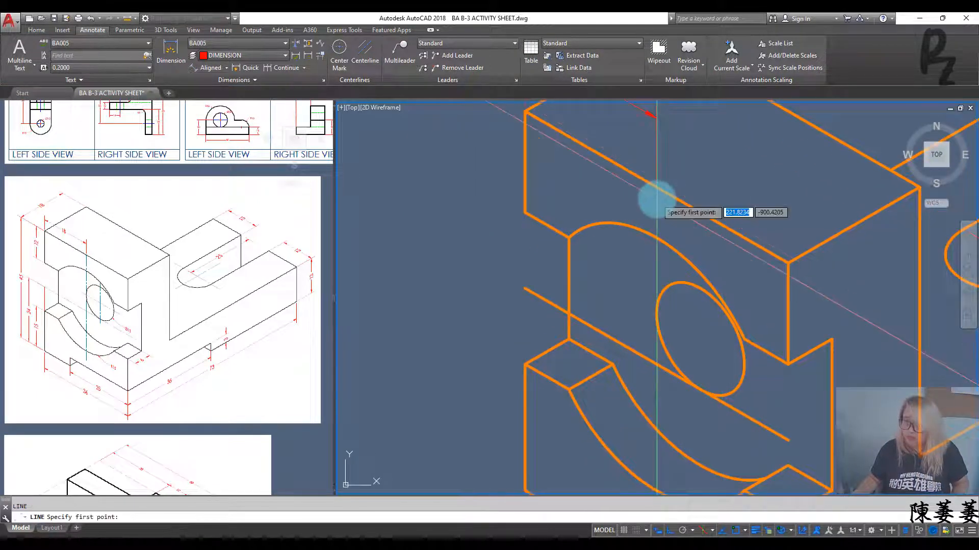
pyautogui.click(655, 193)
pyautogui.scroll(-4, 658, 245)
pyautogui.scroll(6, 660, 246)
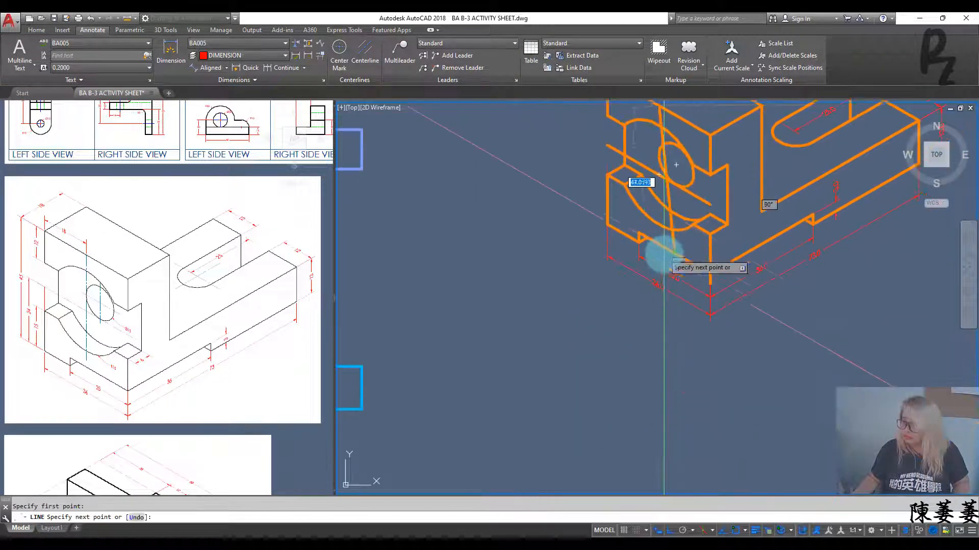
pyautogui.click(657, 236)
pyautogui.press('Escape')
# - Assign the vertical line on the grooved face to the CENTERLINE layer
pyautogui.click(662, 236)
pyautogui.click(651, 227)
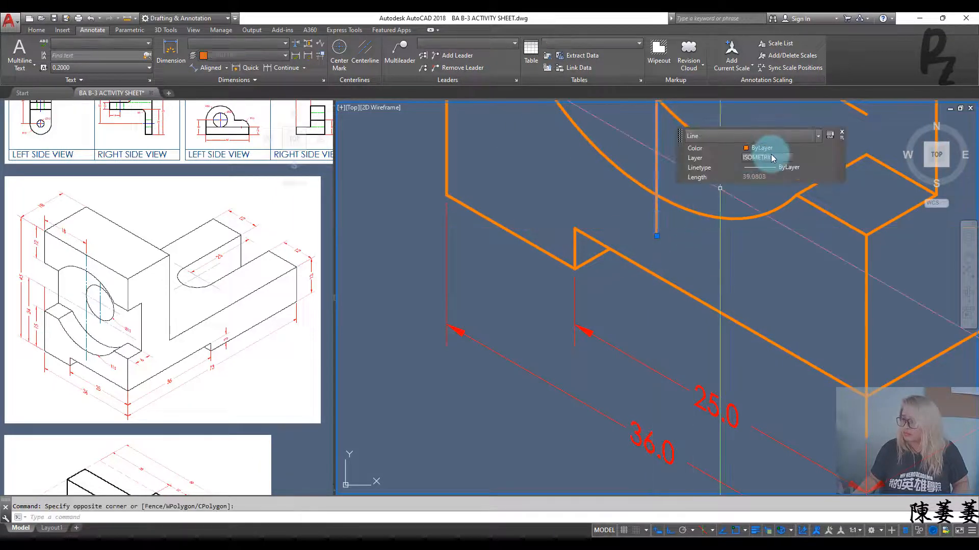
pyautogui.click(771, 157)
pyautogui.click(773, 177)
pyautogui.press('Escape')
# - Assign the slanted line crossing the grooved face to the CENTERLINE layer
pyautogui.moveTo(702, 183); pyautogui.dragTo(716, 450, button='middle')
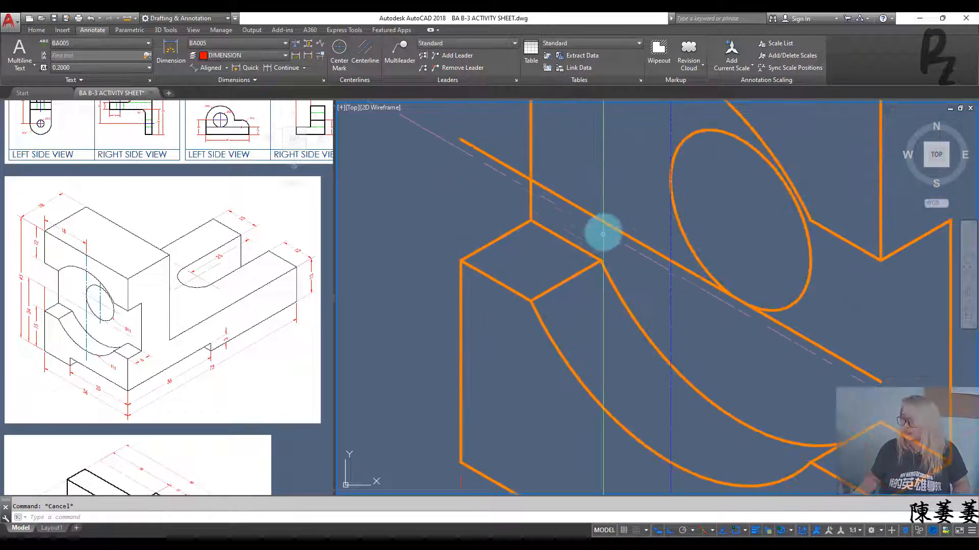
pyautogui.click(604, 233)
pyautogui.click(594, 216)
pyautogui.click(695, 149)
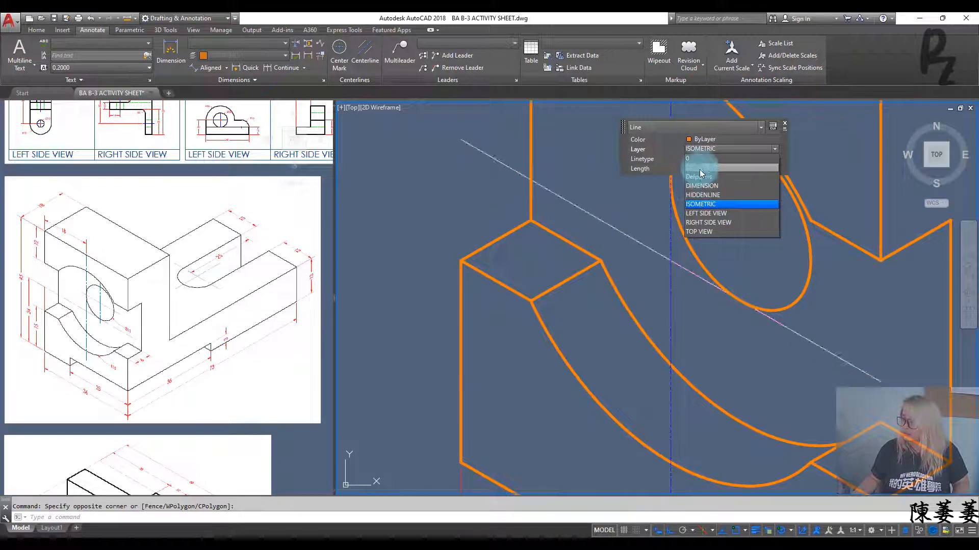
pyautogui.click(694, 219)
pyautogui.press('Escape')
# - Copy the vertical and slanted centerlines from their intersection to the centre of the hole's ellipse
pyautogui.scroll(-3, 734, 273)
pyautogui.scroll(4, 679, 312)
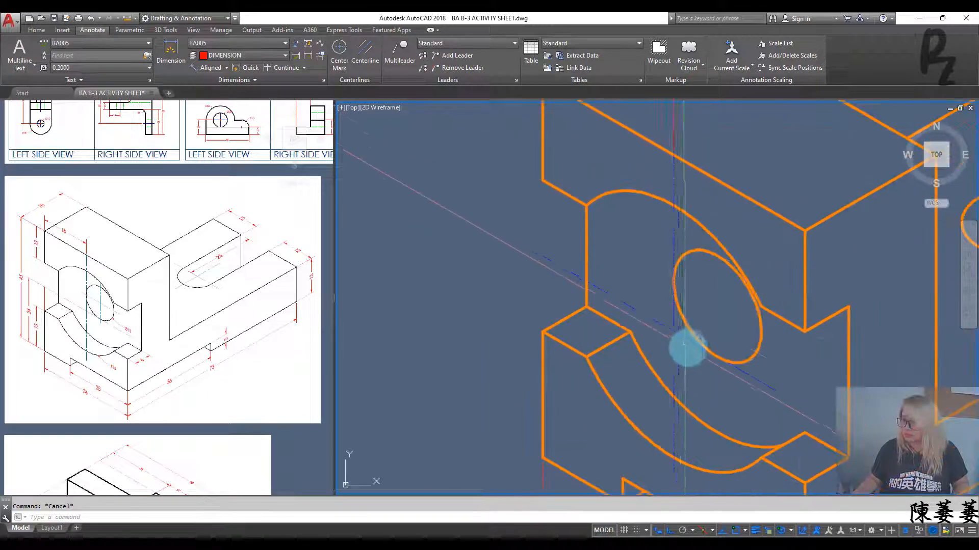
pyautogui.click(672, 322)
pyautogui.click(666, 359)
pyautogui.write('co')
pyautogui.press('Return')
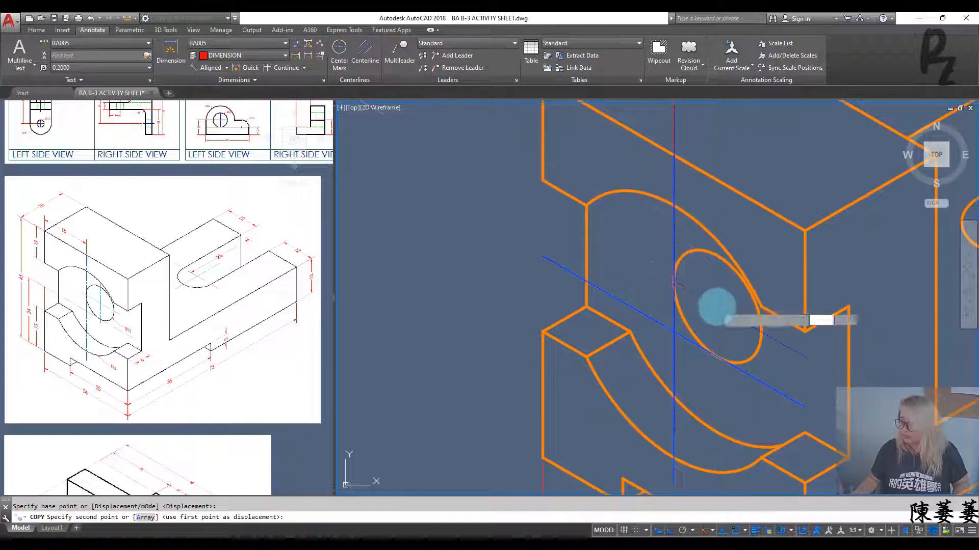
pyautogui.press('Escape')
pyautogui.scroll(2, 685, 409)
pyautogui.scroll(-2, 848, 371)
pyautogui.scroll(2, 750, 356)
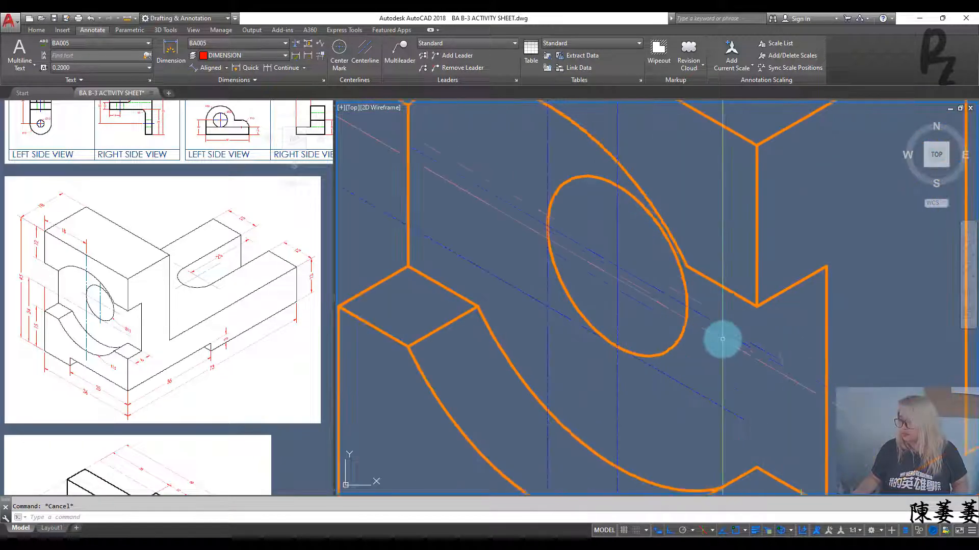
pyautogui.click(796, 366)
pyautogui.click(818, 390)
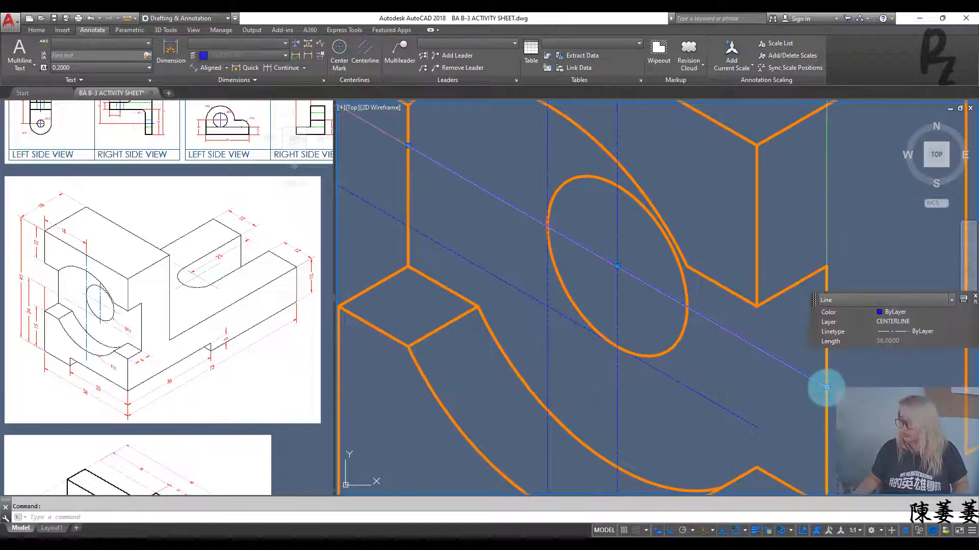
pyautogui.click(826, 388)
pyautogui.press('Escape')
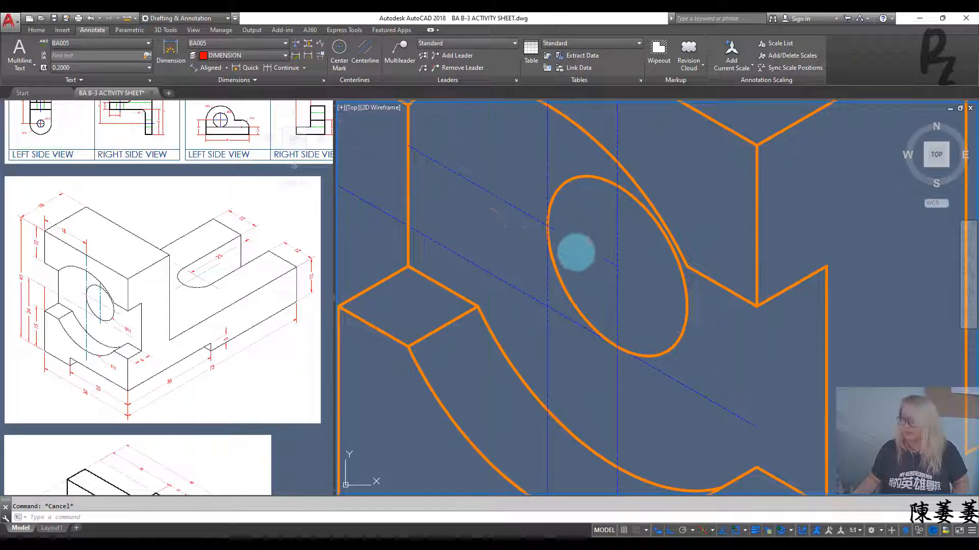
pyautogui.click(826, 388)
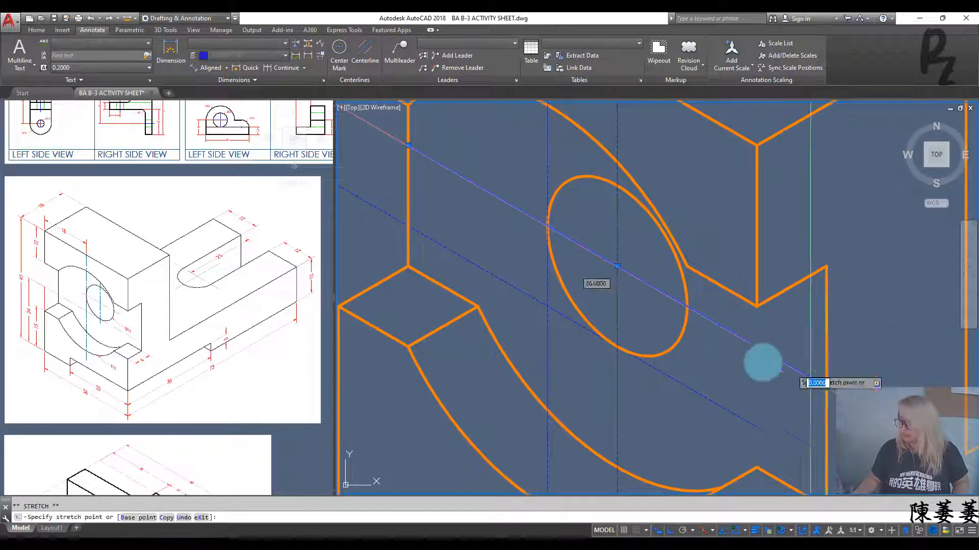
pyautogui.click(758, 353)
pyautogui.press('Escape')
# - Trim the copied slanted centerline's lower end just past the hole with a short vertical cutting line, and move that line to the hole's opposite side
pyautogui.write('l')
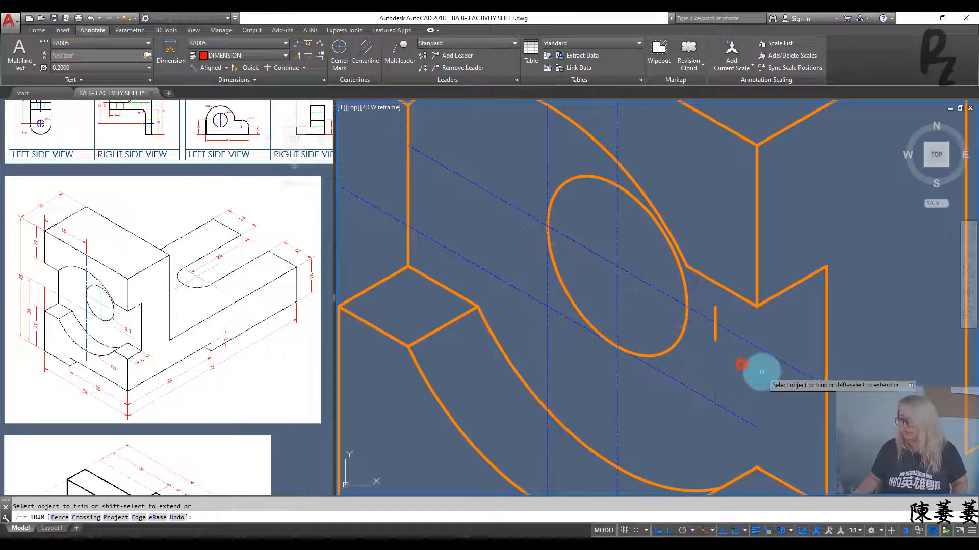
pyautogui.click(715, 337)
pyautogui.write('m')
pyautogui.press('space')
pyautogui.click(715, 340)
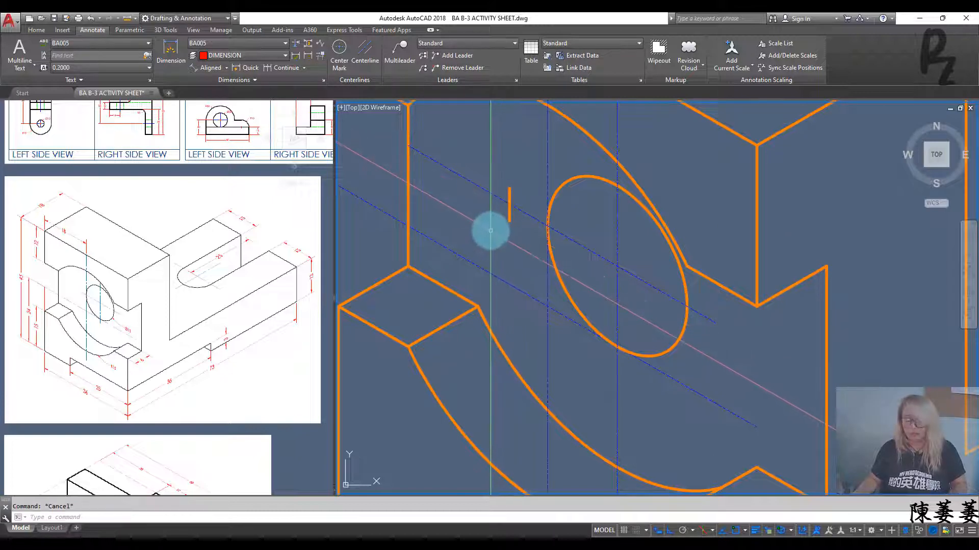
# - Trim the copied slanted centerline's upper end at the moved cutting line, and erase the cutting line
pyautogui.write('tr')
pyautogui.press('space')
pyautogui.rightClick(486, 205)
pyautogui.click(467, 156)
pyautogui.press('Escape')
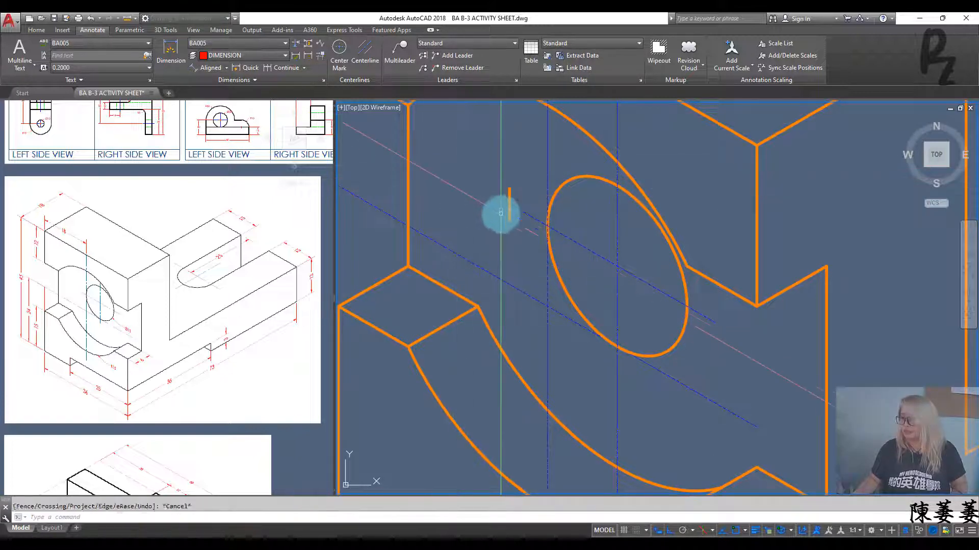
pyautogui.click(509, 213)
pyautogui.write('e')
pyautogui.press('space')
# - Trim the upper end of the hole's vertical centerline at the groove's curved edge
pyautogui.moveTo(548, 253); pyautogui.dragTo(550, 354, button='middle')
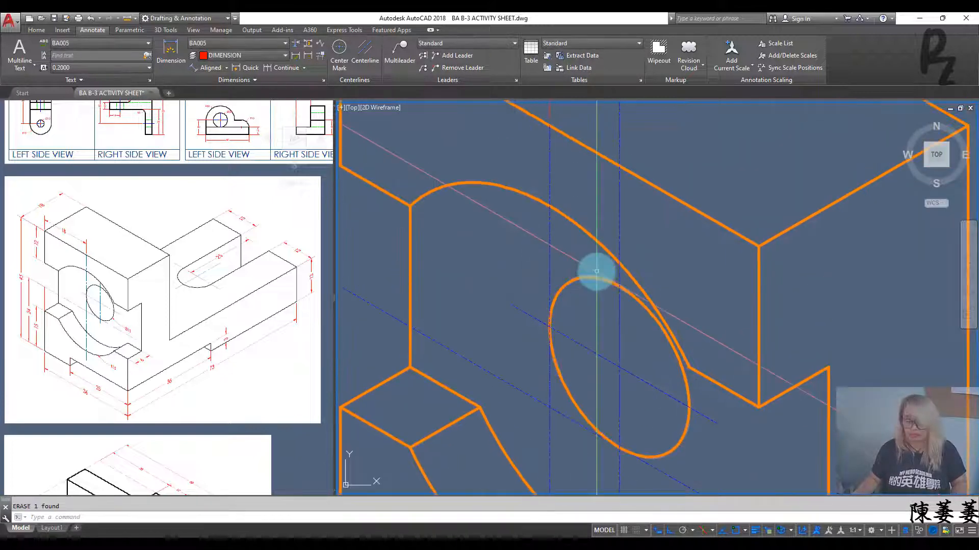
pyautogui.write('tr')
pyautogui.press('space')
pyautogui.rightClick(630, 217)
pyautogui.press('Escape')
pyautogui.write('tr')
pyautogui.press('space')
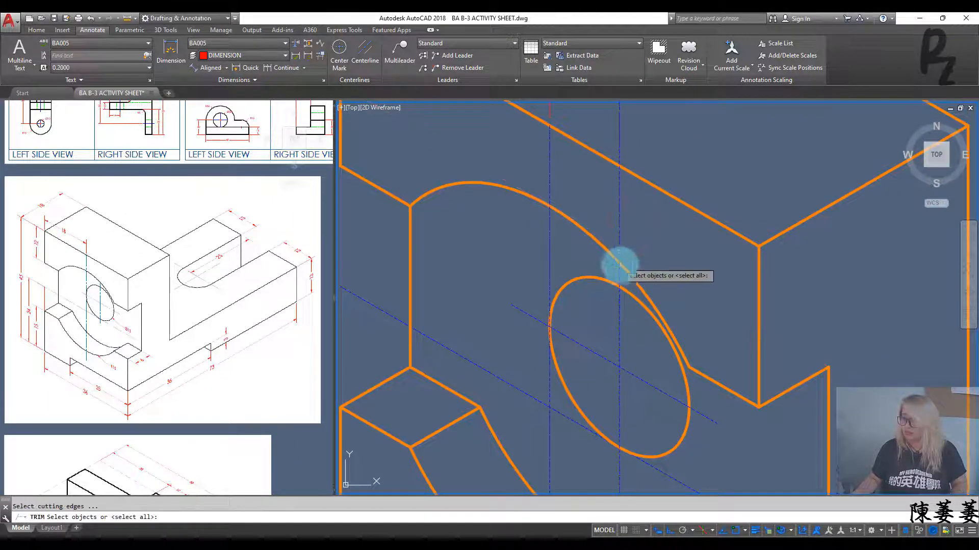
pyautogui.click(626, 270)
pyautogui.press('space')
pyautogui.press('Escape')
# - Draw a short slanted cutting line just below the hole and trim the hole's vertical centerline at it
pyautogui.moveTo(640, 339); pyautogui.dragTo(642, 214, button='middle')
pyautogui.write('l')
pyautogui.press('space')
pyautogui.click(605, 353)
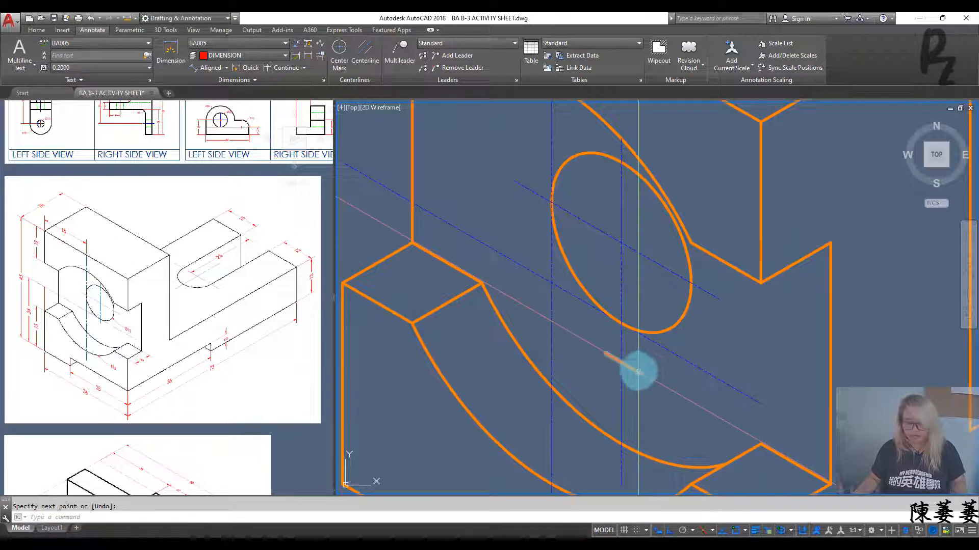
pyautogui.click(638, 371)
pyautogui.press('space')
pyautogui.write('tr')
pyautogui.press('space')
pyautogui.press('space')
pyautogui.press('Escape')
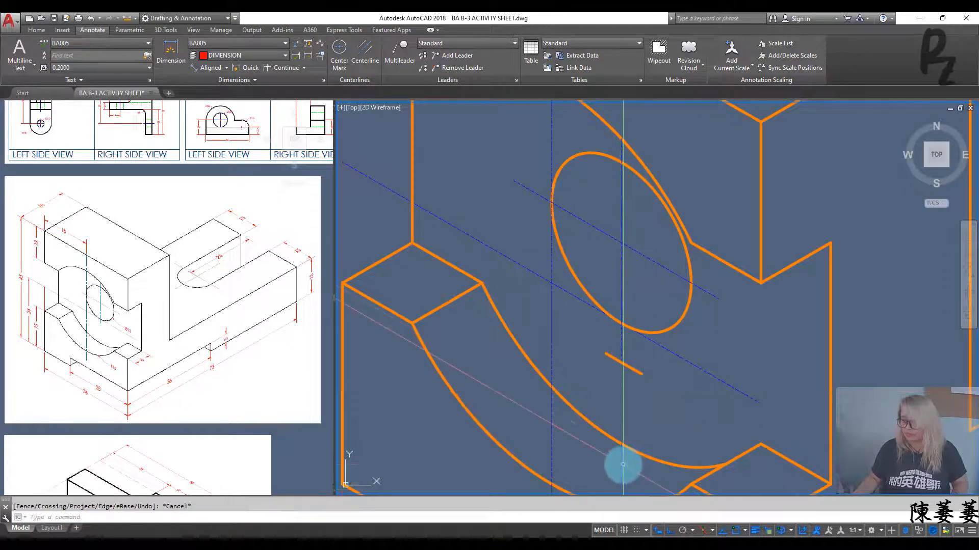
# - Erase the remaining centerline piece below the hole and the short slanted cutting line, and save the drawing
pyautogui.click(623, 464)
pyautogui.click(619, 465)
pyautogui.click(610, 357)
pyautogui.write('e')
pyautogui.press('space')
pyautogui.scroll(-5, 629, 365)
pyautogui.moveTo(626, 357)
pyautogui.mouseDown(button='middle')
pyautogui.moveTo(635, 363)
pyautogui.moveTo(618, 342)
pyautogui.mouseUp(button='middle')
pyautogui.hotkey('ctrl', 's')
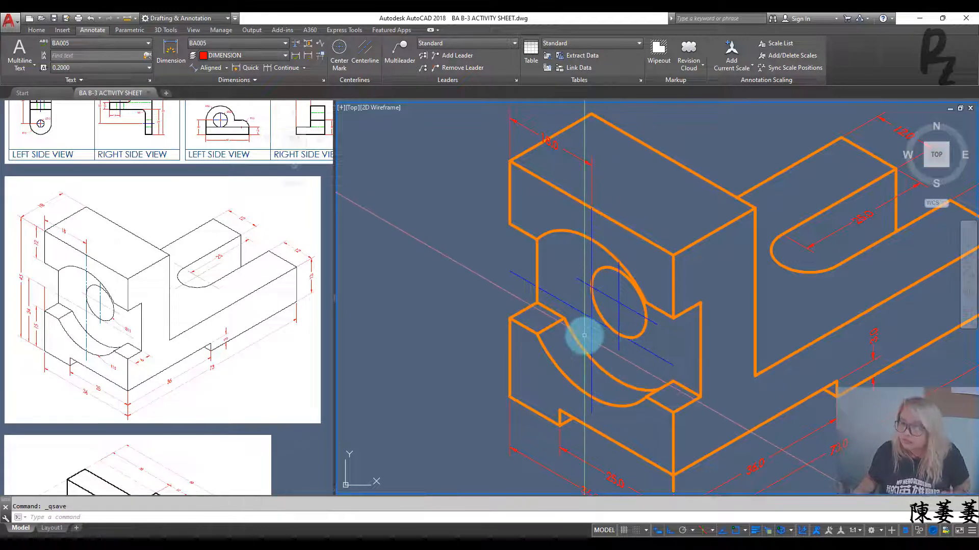
# - Add an aligned dimension to the outer vertical edge below the groove, placed outside the block
pyautogui.moveTo(561, 337)
pyautogui.mouseDown(button='middle')
pyautogui.moveTo(598, 308)
pyautogui.moveTo(492, 315)
pyautogui.moveTo(506, 334)
pyautogui.moveTo(549, 319)
pyautogui.mouseUp(button='middle')
pyautogui.click(208, 67)
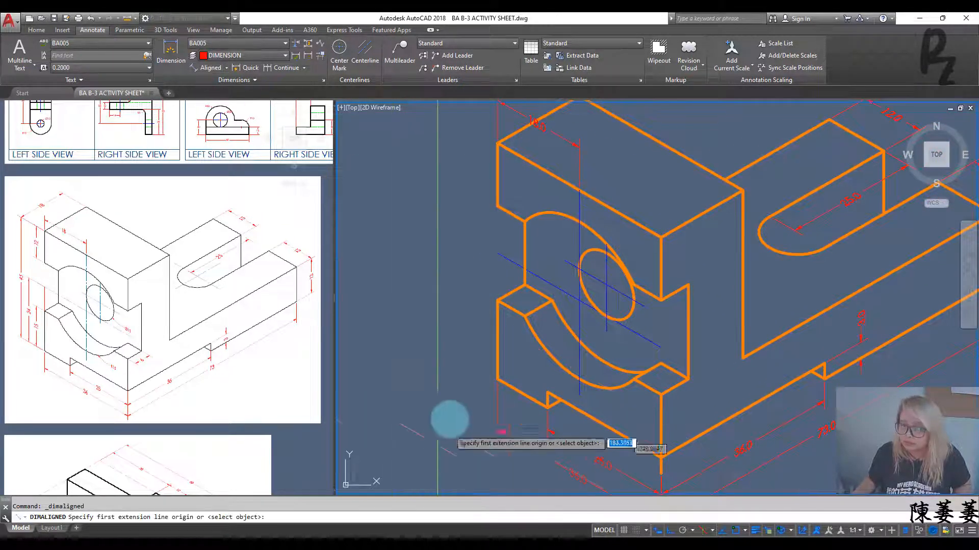
pyautogui.press('Return')
pyautogui.click(497, 328)
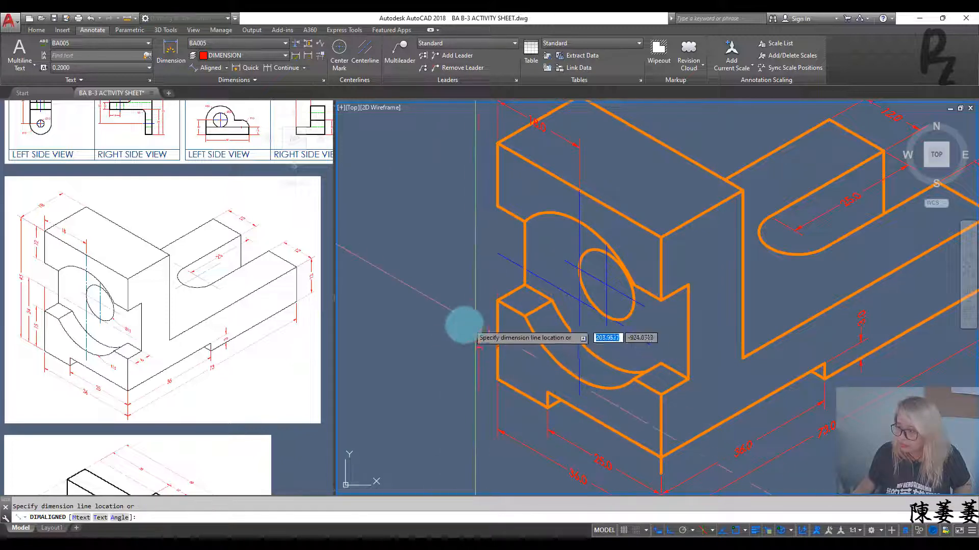
pyautogui.click(464, 327)
pyautogui.press('Escape')
# - Oblique the lower vertical edge dimension's extension lines to follow the adjacent ledge's slanted front edge
pyautogui.click(476, 354)
pyautogui.click(440, 332)
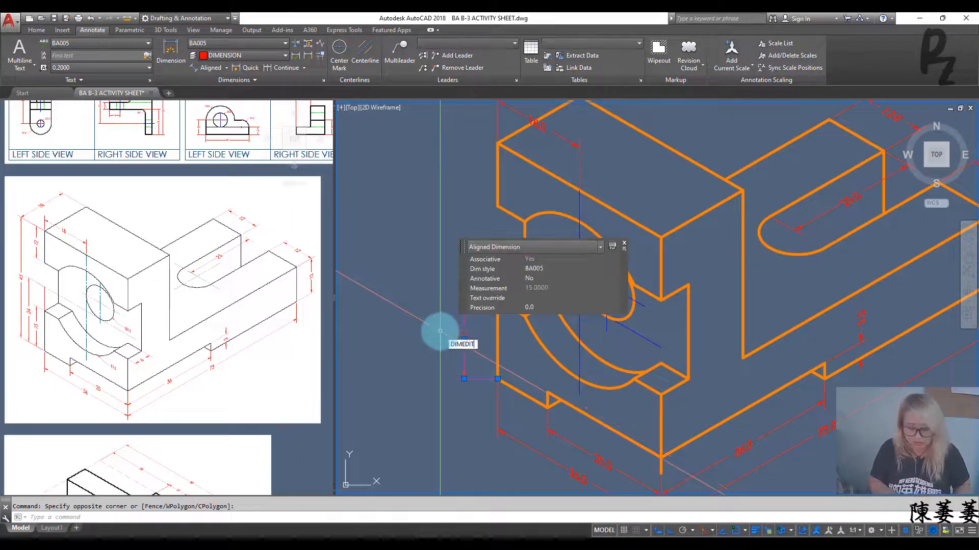
pyautogui.press('Return')
pyautogui.click(525, 316)
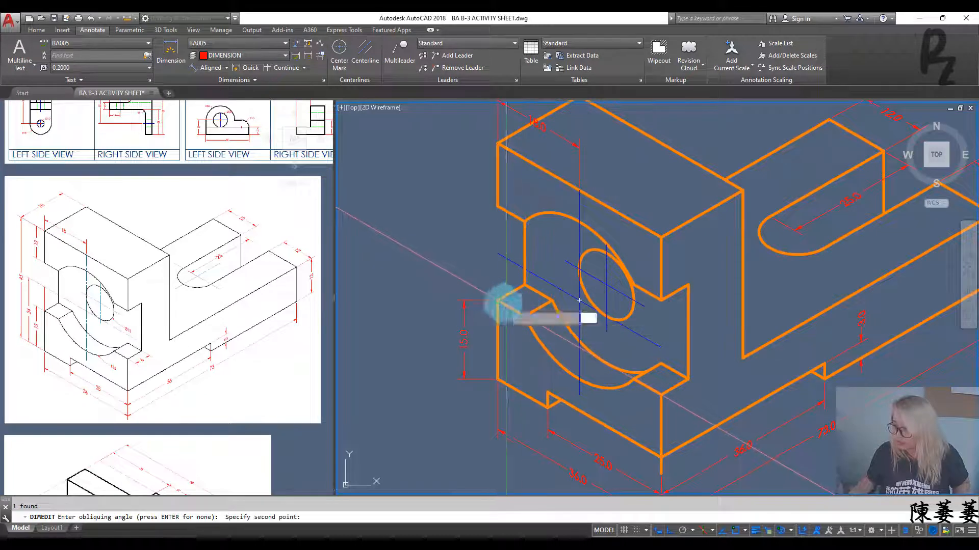
pyautogui.click(497, 301)
pyautogui.press('Escape')
# - Set the oblique angle of the lower vertical edge dimension's text to -30
pyautogui.doubleClick(466, 323)
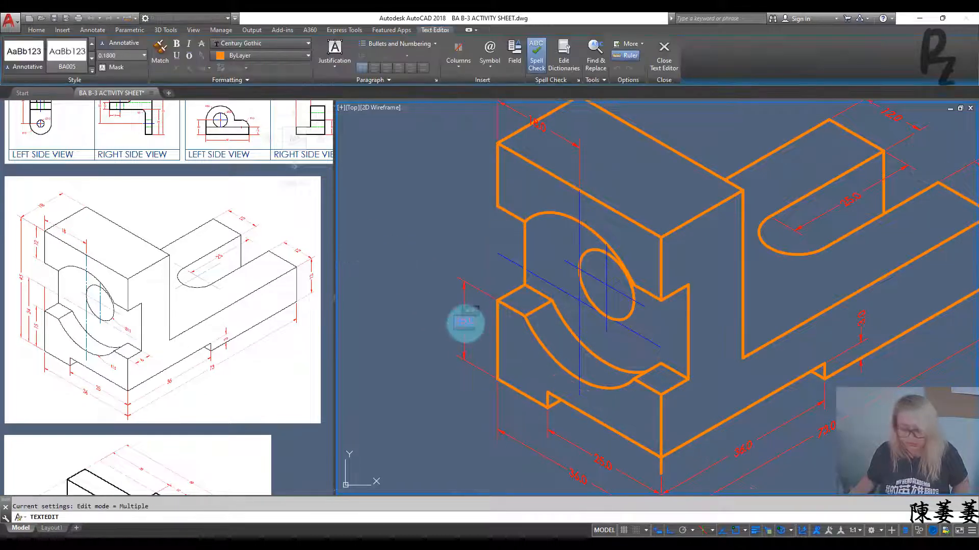
pyautogui.click(242, 76)
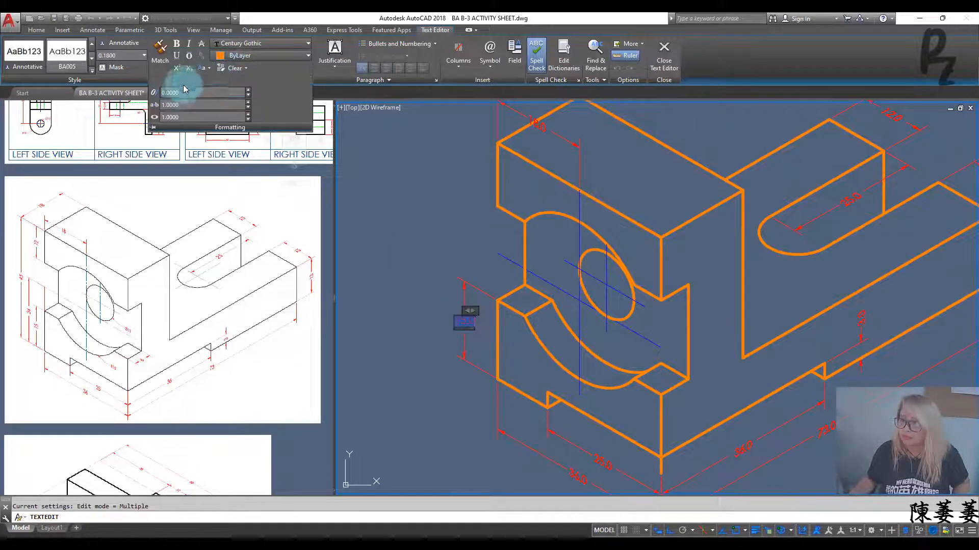
pyautogui.click(417, 275)
pyautogui.press('Escape')
# - Reverse the slant of the lower vertical edge dimension's text by changing its oblique angle
pyautogui.click(463, 325)
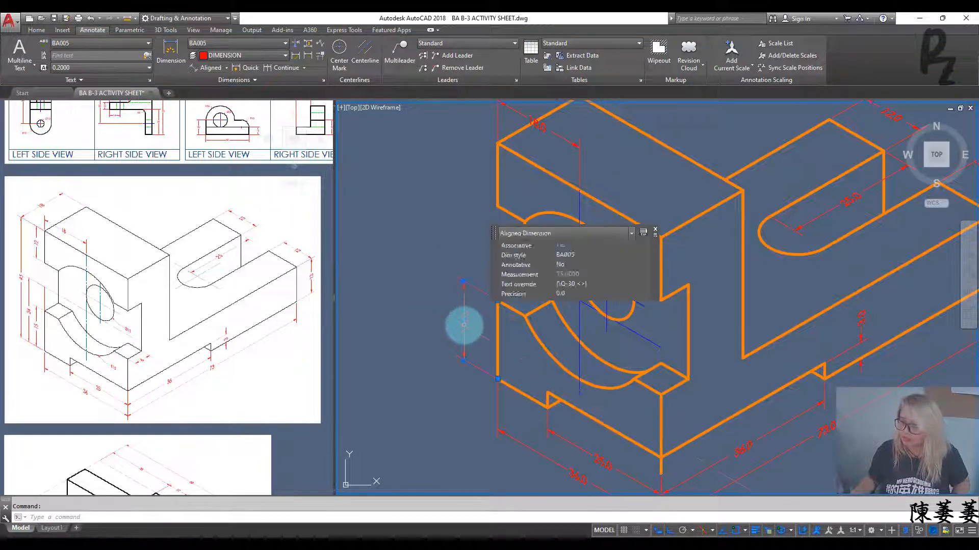
pyautogui.doubleClick(464, 325)
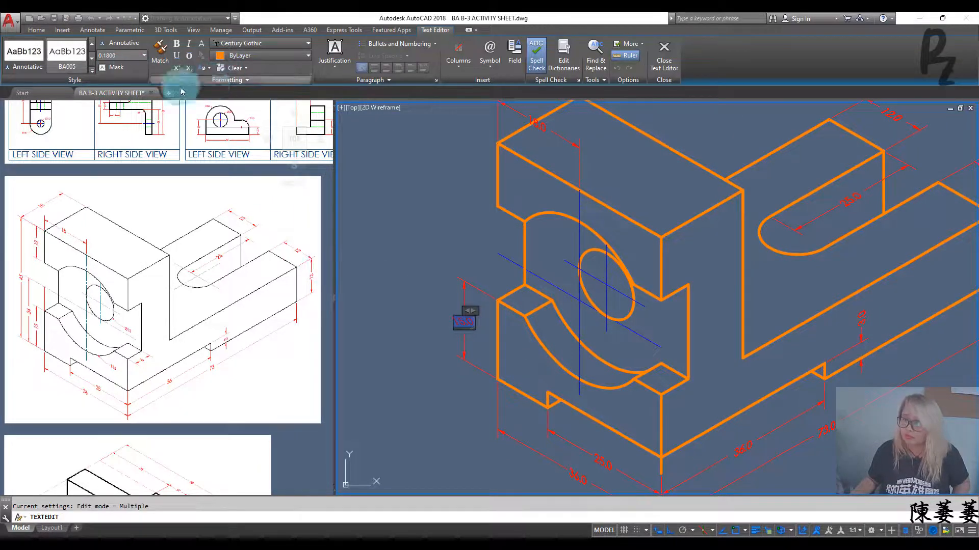
pyautogui.click(199, 93)
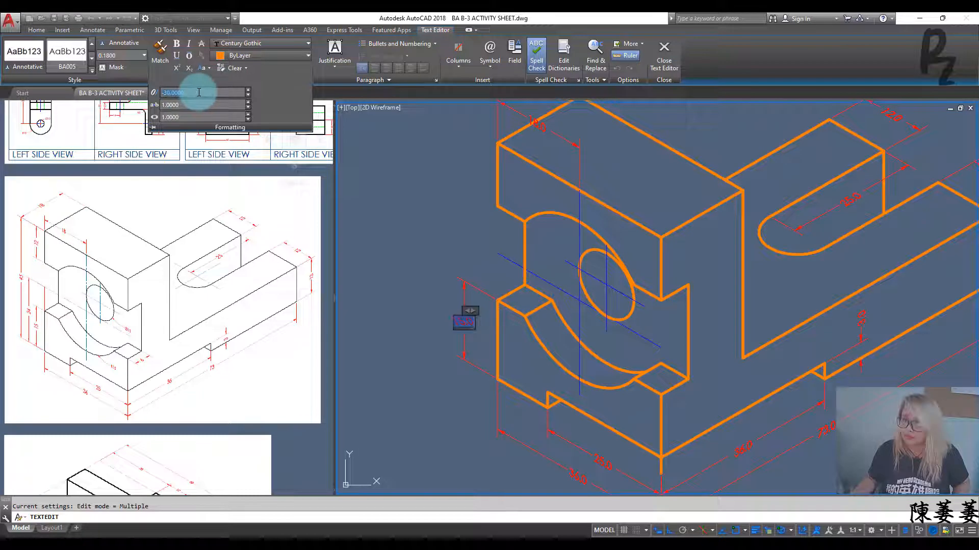
pyautogui.click(414, 330)
pyautogui.press('Escape')
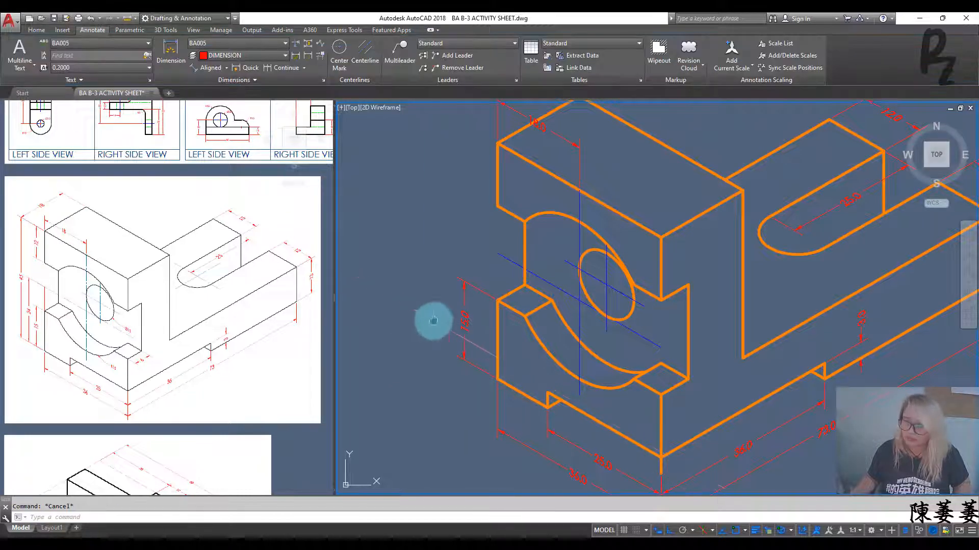
# - Copy the lower vertical edge dimension to the block's upper outer vertical edge and stretch its lower end to that edge's bottom corner
pyautogui.moveTo(433, 321); pyautogui.dragTo(454, 329, button='middle')
pyautogui.click(498, 334)
pyautogui.click(455, 298)
pyautogui.write('co')
pyautogui.press('Return')
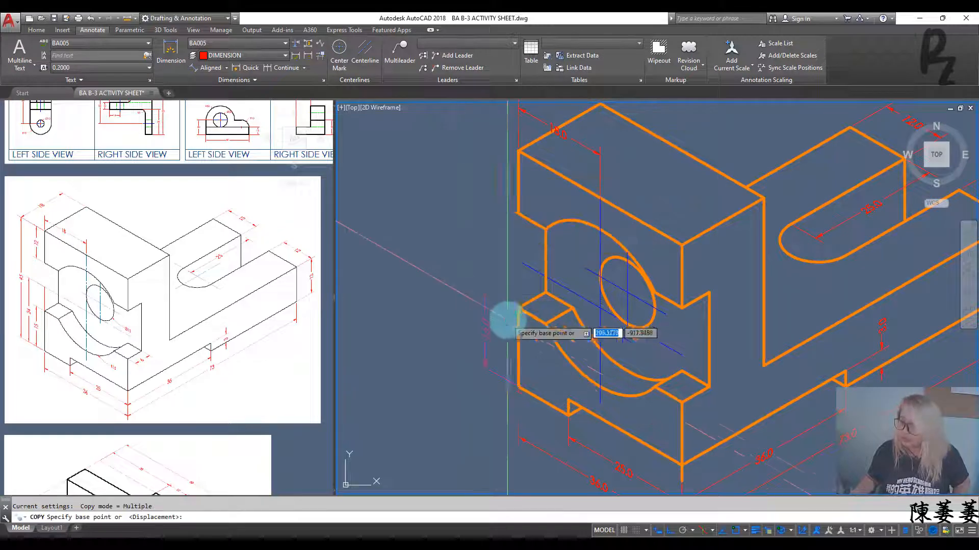
pyautogui.click(518, 308)
pyautogui.click(518, 147)
pyautogui.press('Escape')
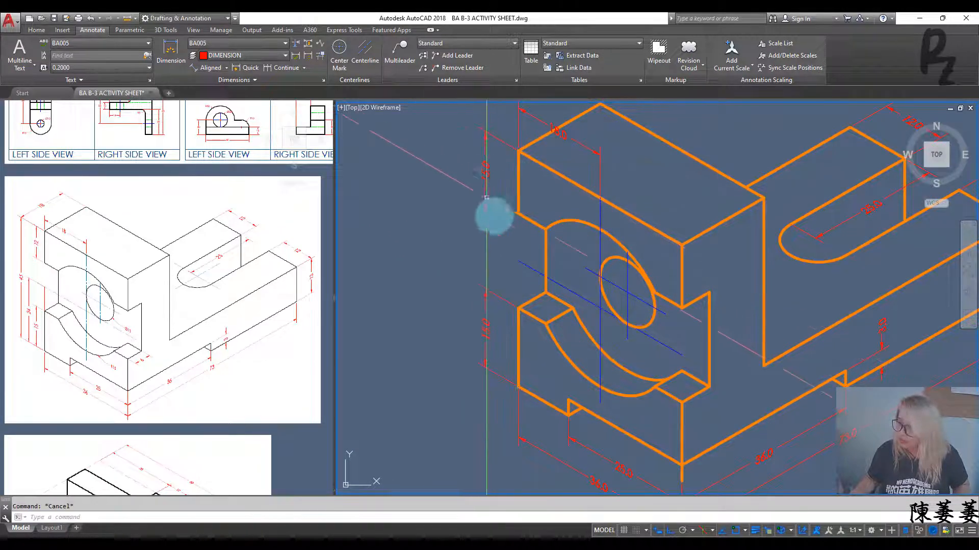
pyautogui.click(502, 204)
pyautogui.click(519, 214)
pyautogui.press('Escape')
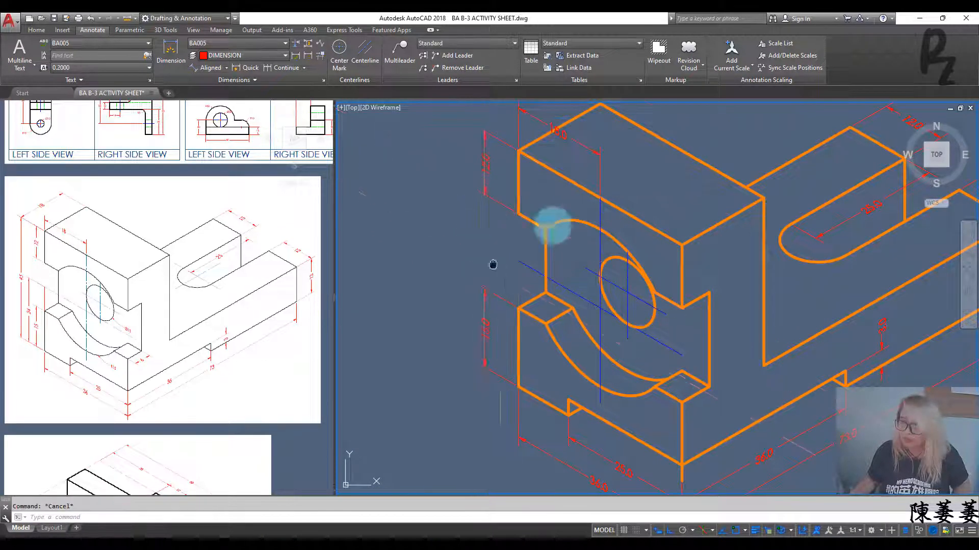
# - Copy the lower vertical edge dimension upward by that edge's height and move the copy's dimension line farther out from the block
pyautogui.moveTo(494, 265); pyautogui.dragTo(559, 222, button='middle')
pyautogui.click(550, 282)
pyautogui.click(549, 285)
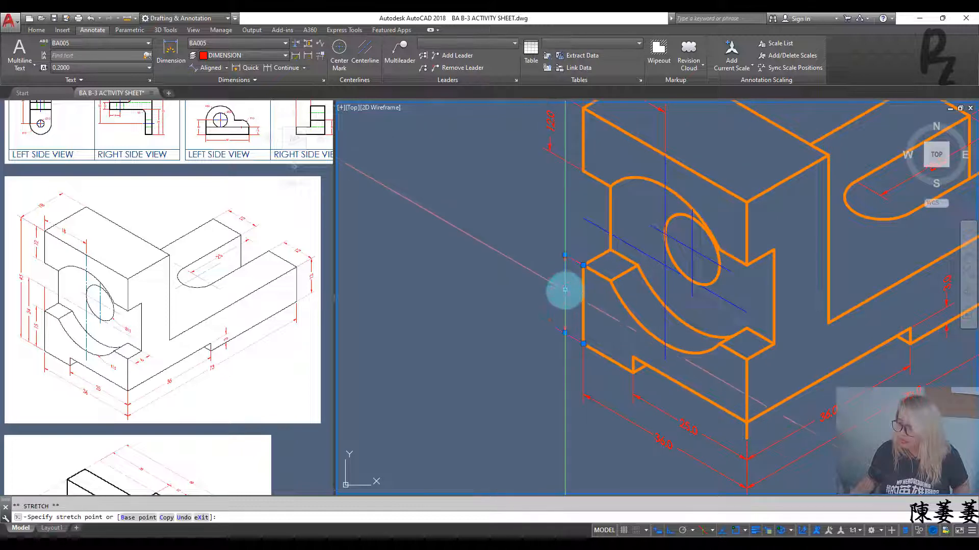
pyautogui.click(567, 304)
pyautogui.click(550, 285)
pyautogui.click(529, 283)
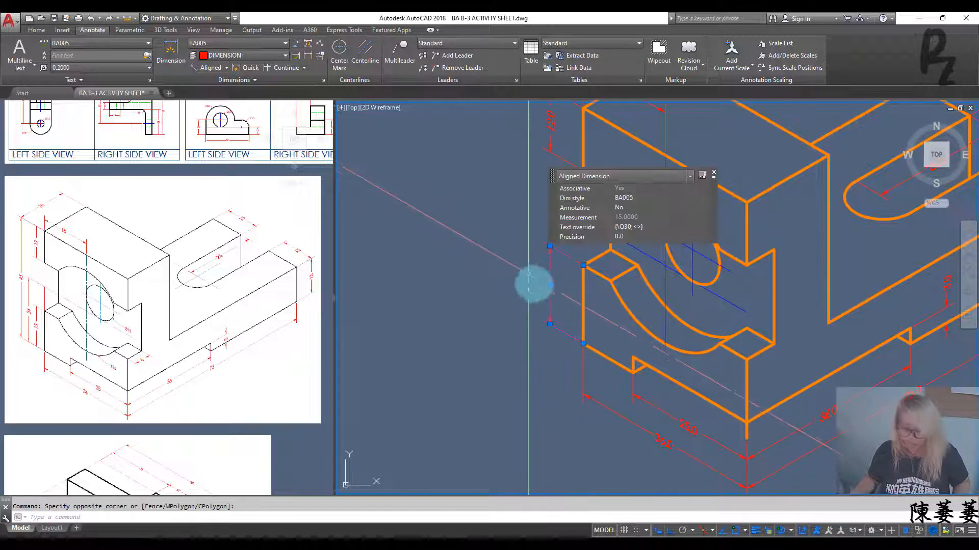
pyautogui.write('CO')
pyautogui.press('Return')
pyautogui.click(583, 342)
pyautogui.click(583, 265)
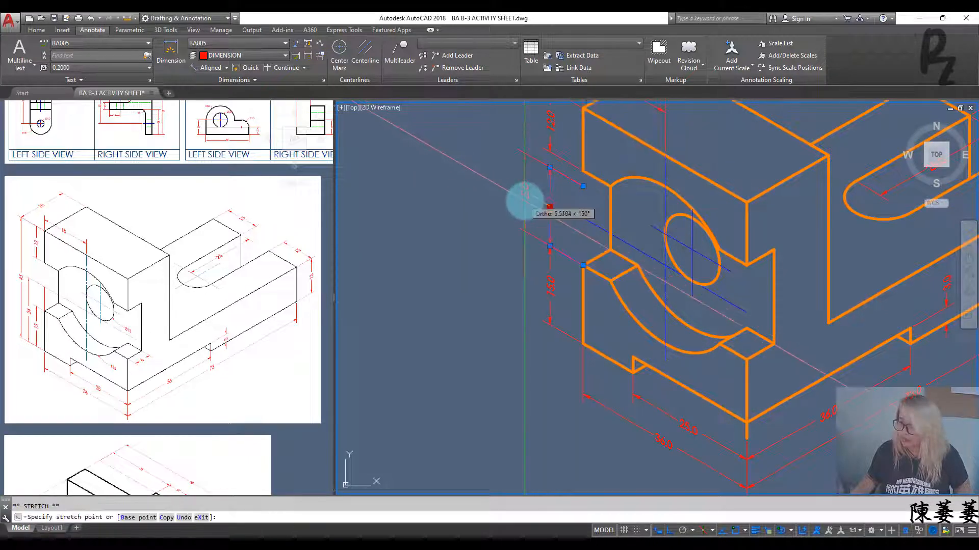
pyautogui.click(525, 200)
pyautogui.press('Escape')
# - Stretch the copied dimension to span from the block's bottom corner to the groove's centerline, and recenter its text
pyautogui.click(536, 238)
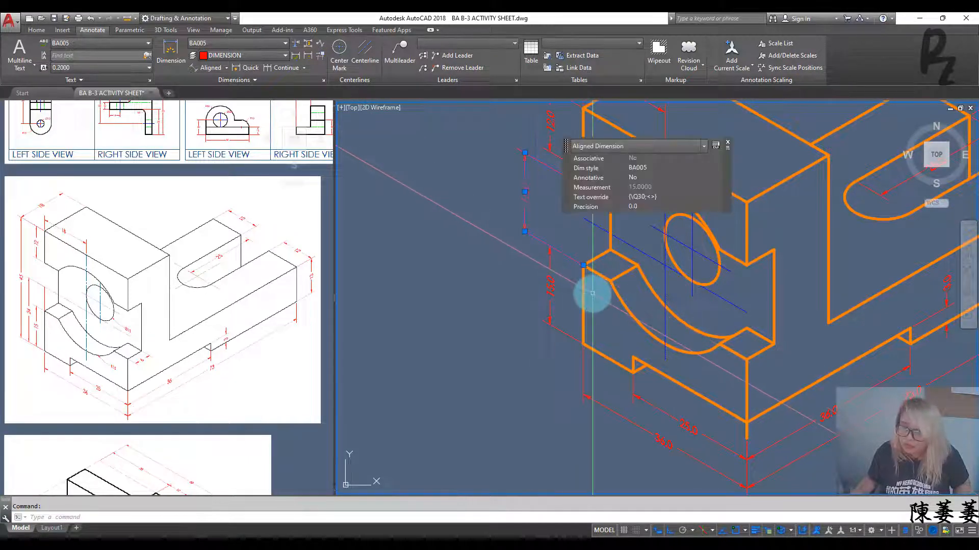
pyautogui.click(583, 265)
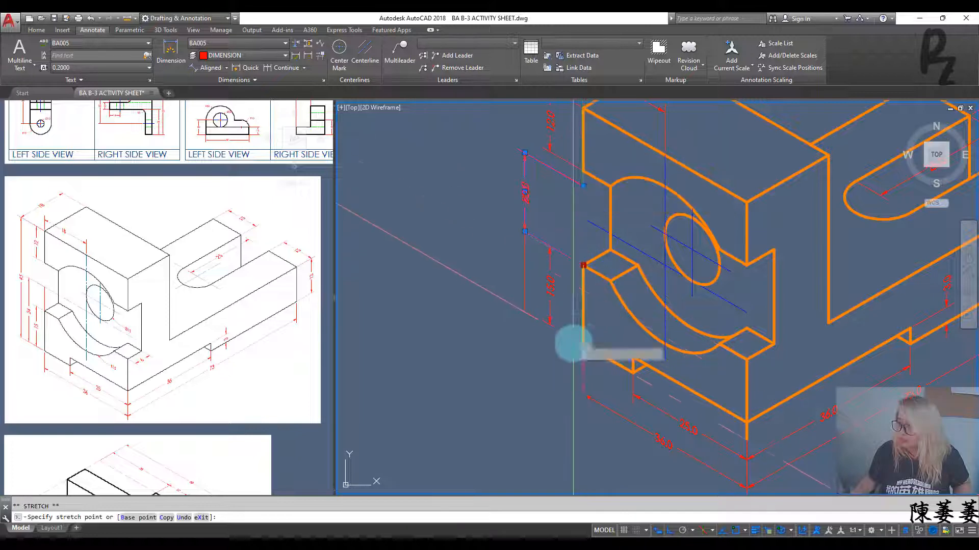
pyautogui.click(587, 338)
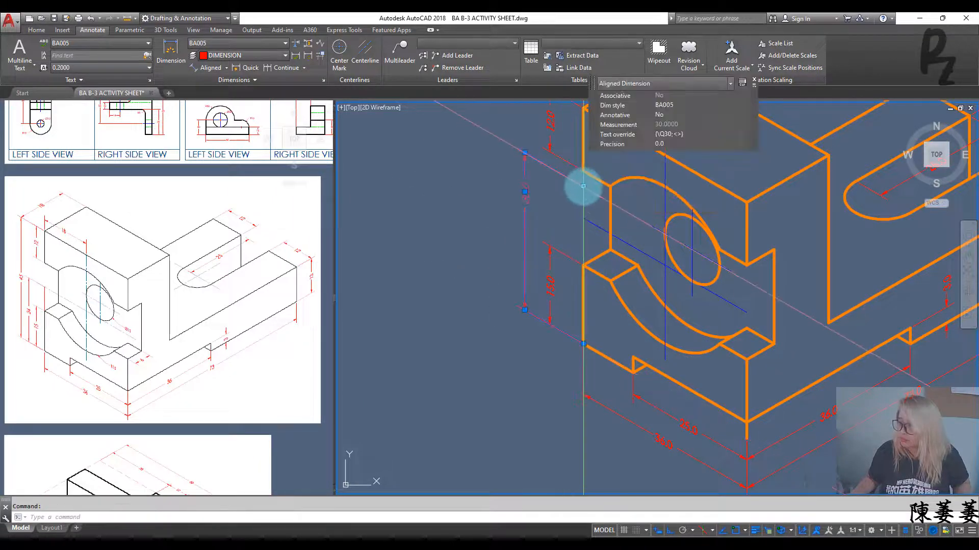
pyautogui.click(584, 186)
pyautogui.click(583, 218)
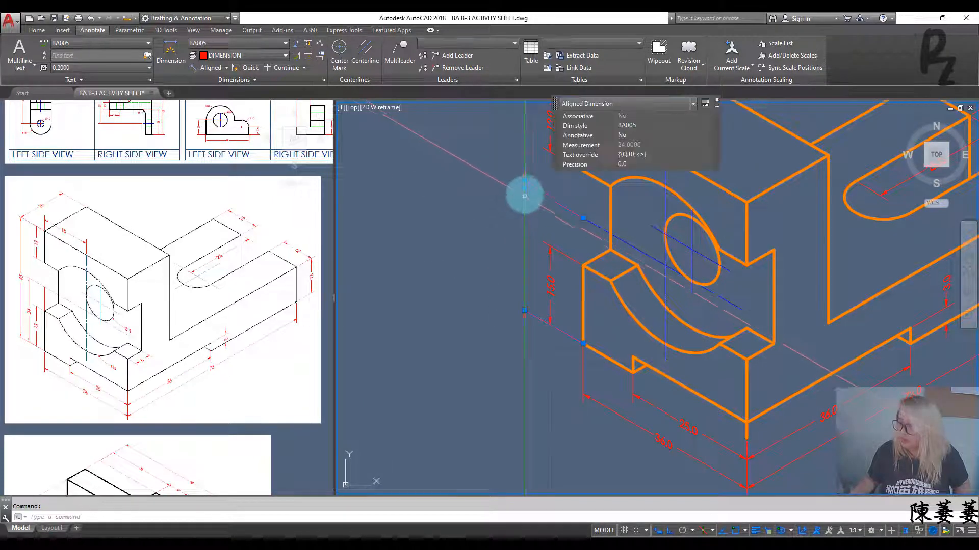
pyautogui.click(524, 192)
pyautogui.click(524, 246)
# - Copy the centerline height dimension outward along the isometric axis and stretch the copy up to the block's top corner level
pyautogui.moveTo(523, 215); pyautogui.dragTo(564, 273, button='middle')
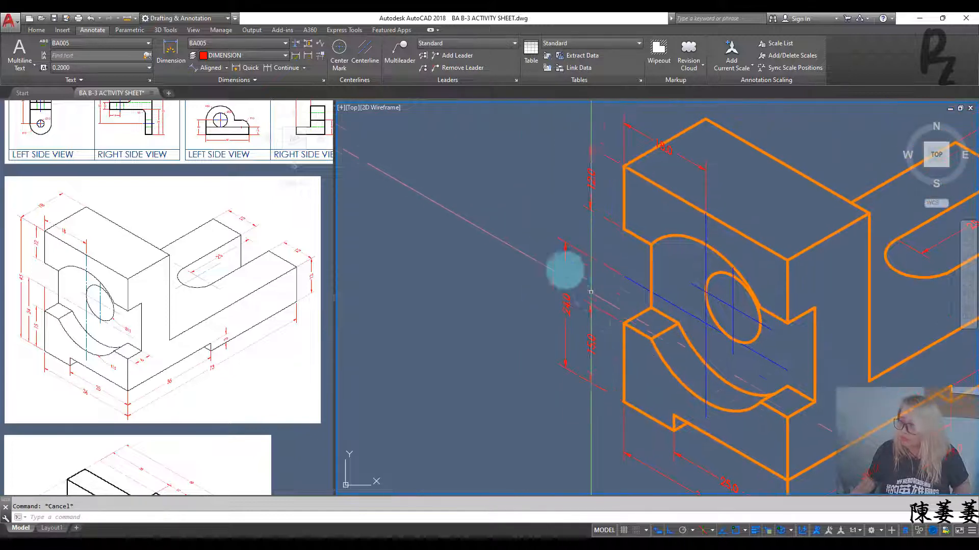
pyautogui.click(524, 234)
pyautogui.press('Return')
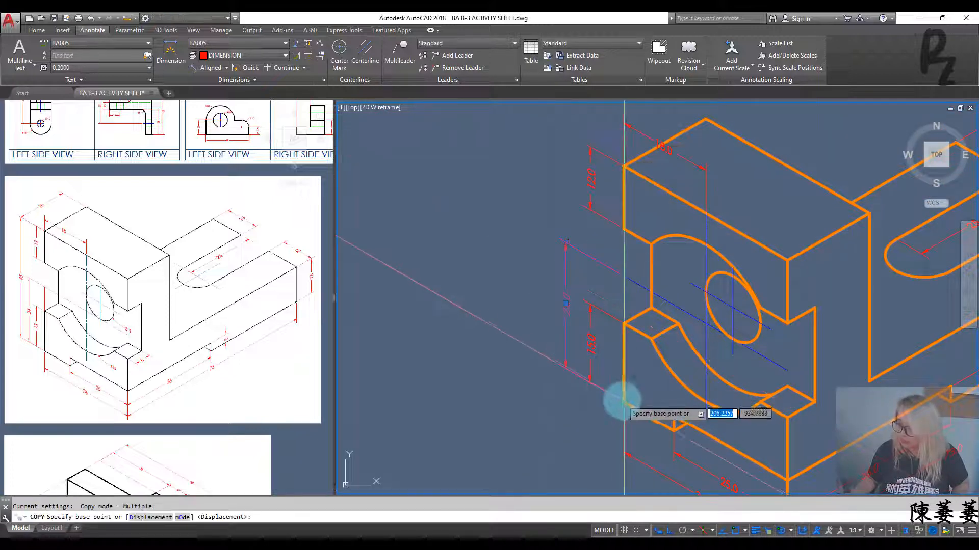
pyautogui.click(623, 403)
pyautogui.click(600, 391)
pyautogui.press('Escape')
pyautogui.click(555, 239)
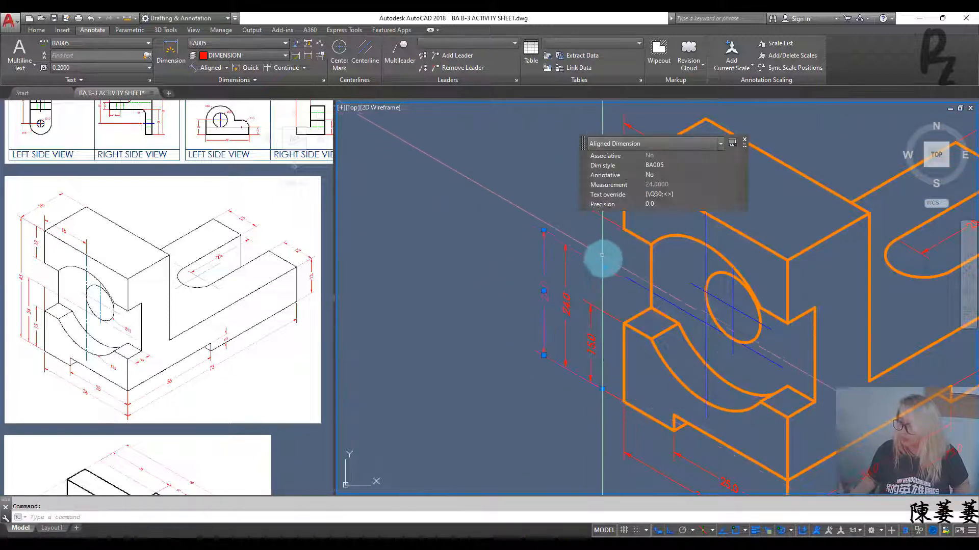
pyautogui.click(601, 263)
pyautogui.press('Escape')
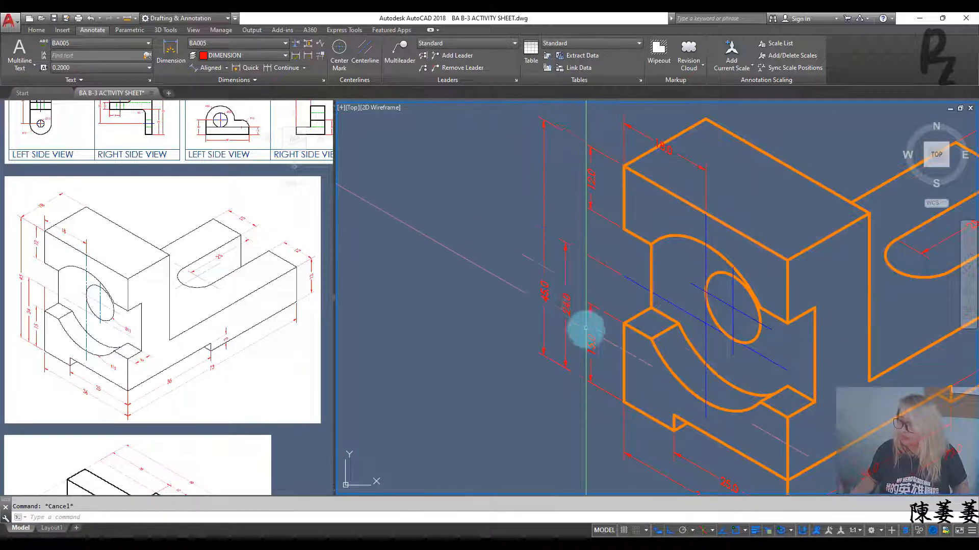
# - Move the overall height dimension's text up to about the middle of its dimension line
pyautogui.click(544, 289)
pyautogui.click(544, 290)
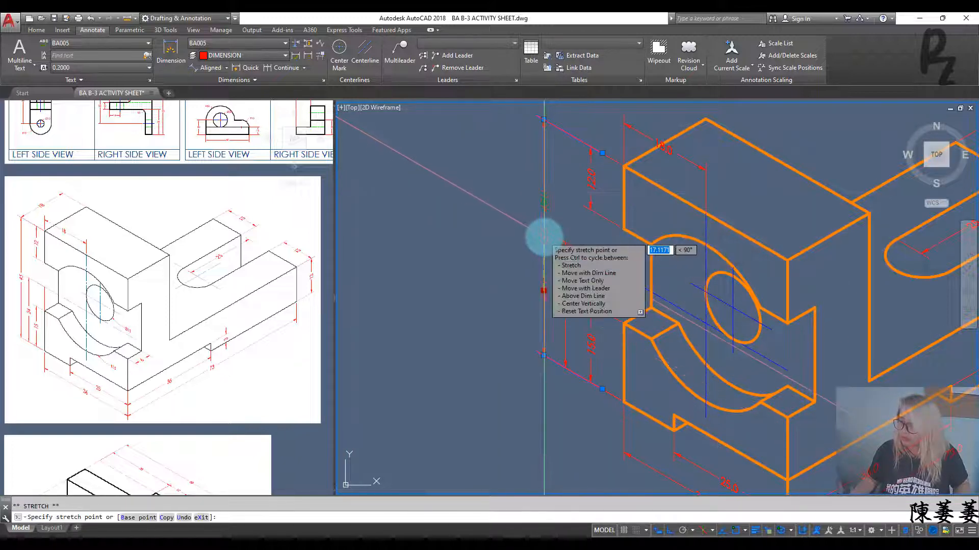
pyautogui.scroll(5, 544, 237)
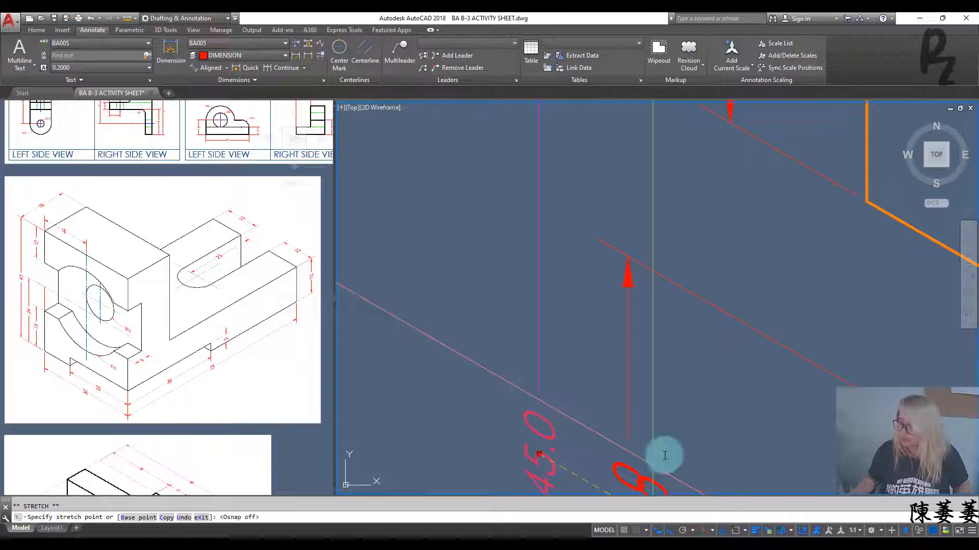
pyautogui.press('Escape')
pyautogui.scroll(-5, 596, 277)
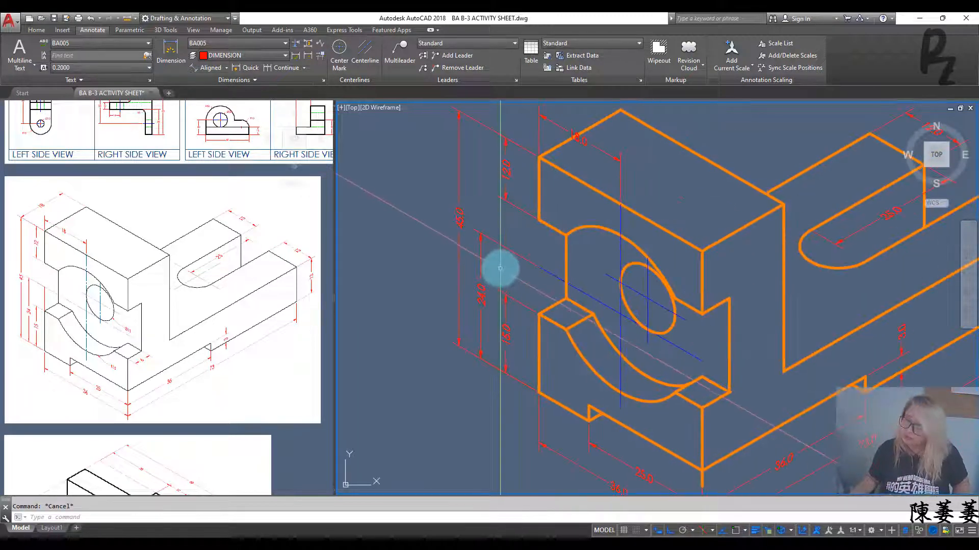
pyautogui.moveTo(673, 302)
pyautogui.mouseDown(button='middle')
pyautogui.moveTo(672, 313)
pyautogui.moveTo(655, 306)
pyautogui.moveTo(656, 382)
pyautogui.mouseUp(button='middle')
pyautogui.moveTo(506, 181)
pyautogui.mouseDown(button='middle')
pyautogui.moveTo(498, 126)
pyautogui.moveTo(544, 203)
pyautogui.moveTo(493, 227)
pyautogui.mouseUp(button='middle')
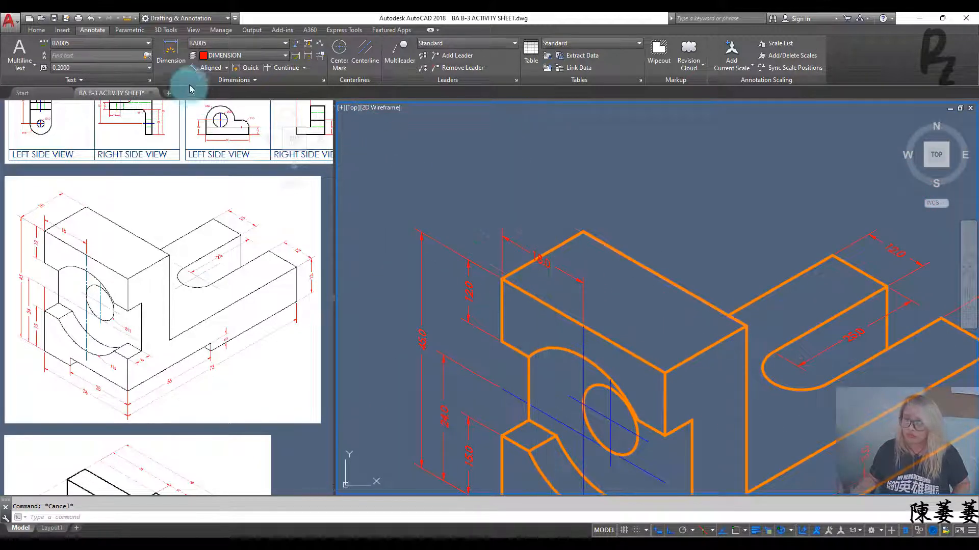
# - Add an aligned dimension to the short upper-left edge of the block's top face, placed outside the block
pyautogui.click(208, 67)
pyautogui.press('Return')
pyautogui.click(520, 268)
pyautogui.click(479, 221)
pyautogui.press('Escape')
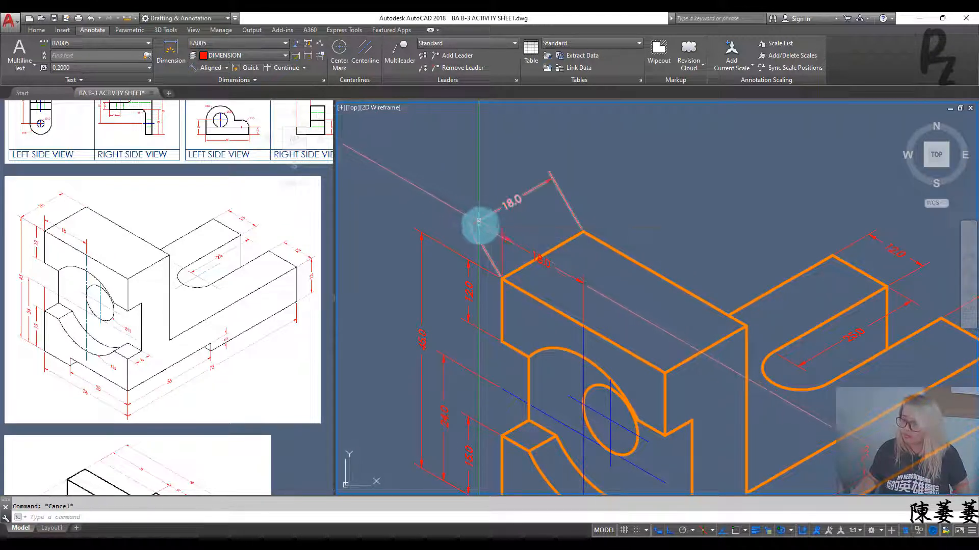
# - Oblique the top face dimension's extension lines to follow the top face's long receding edge
pyautogui.click(479, 220)
pyautogui.click(457, 182)
pyautogui.write('DIMED')
pyautogui.press('Return')
pyautogui.write('o')
pyautogui.press('Return')
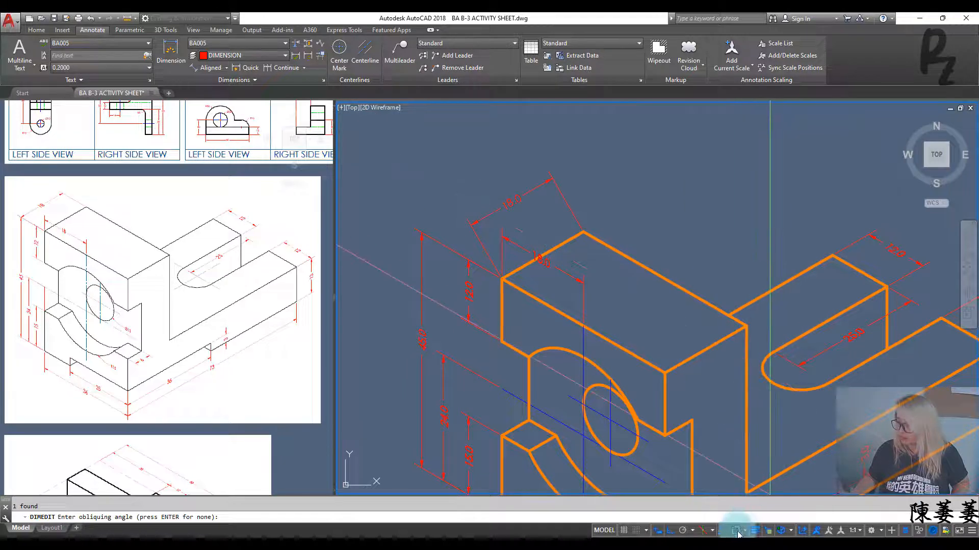
pyautogui.press('F3')
pyautogui.click(746, 326)
pyautogui.click(583, 232)
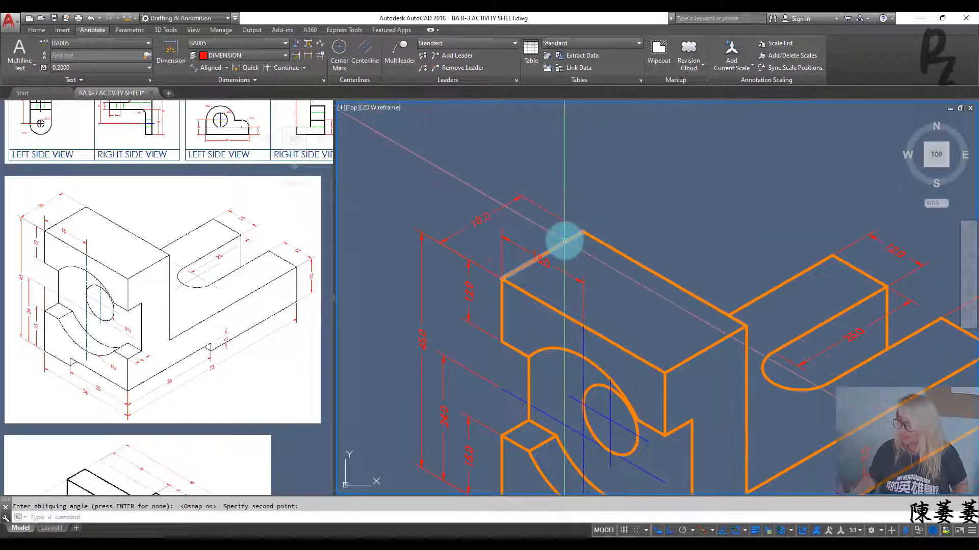
# - Set the oblique angle of the top face dimension's text to -30
pyautogui.press('Escape')
pyautogui.click(489, 229)
pyautogui.click(487, 222)
pyautogui.doubleClick(477, 220)
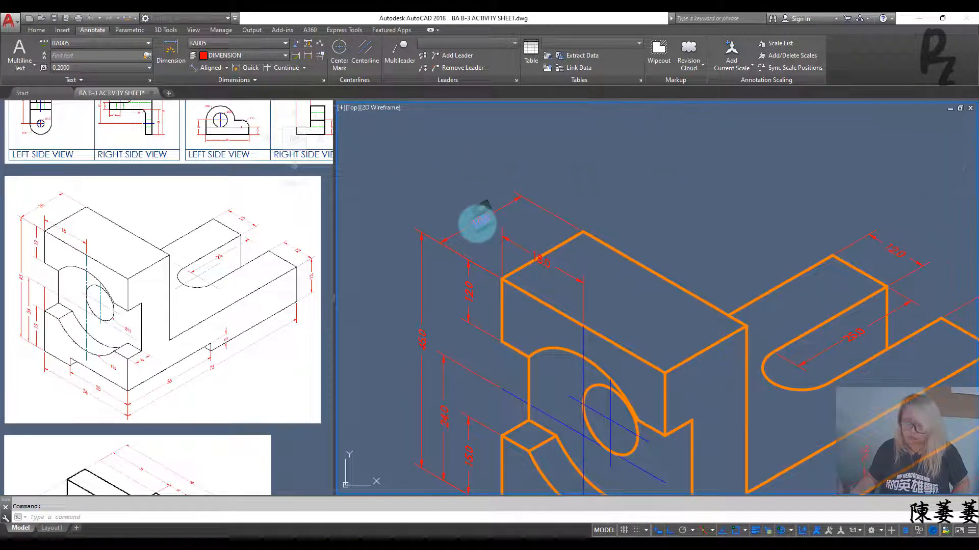
pyautogui.click(198, 81)
pyautogui.click(212, 93)
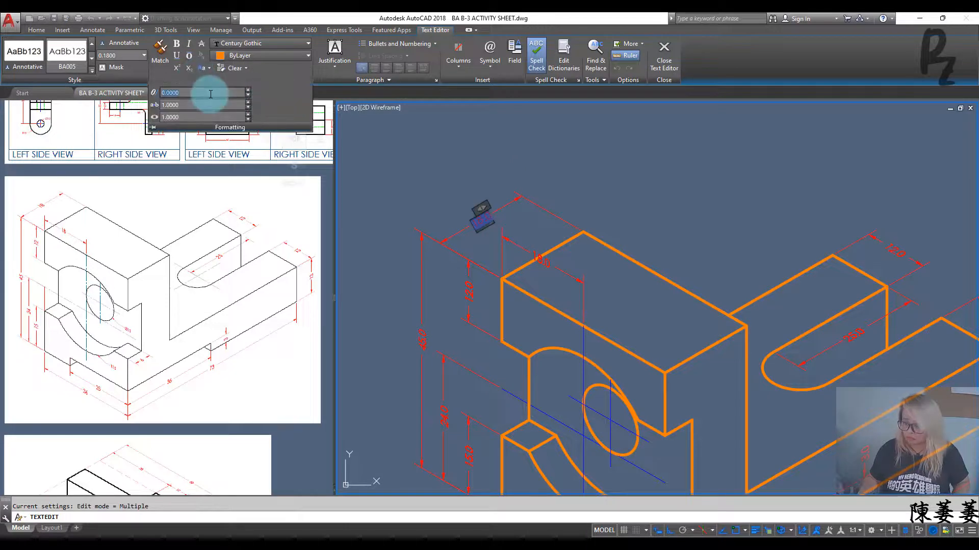
pyautogui.click(632, 208)
pyautogui.press('Escape')
# - Move the top face dimension's line outward to meet the upper end of the overall height dimension
pyautogui.click(474, 243)
pyautogui.click(462, 248)
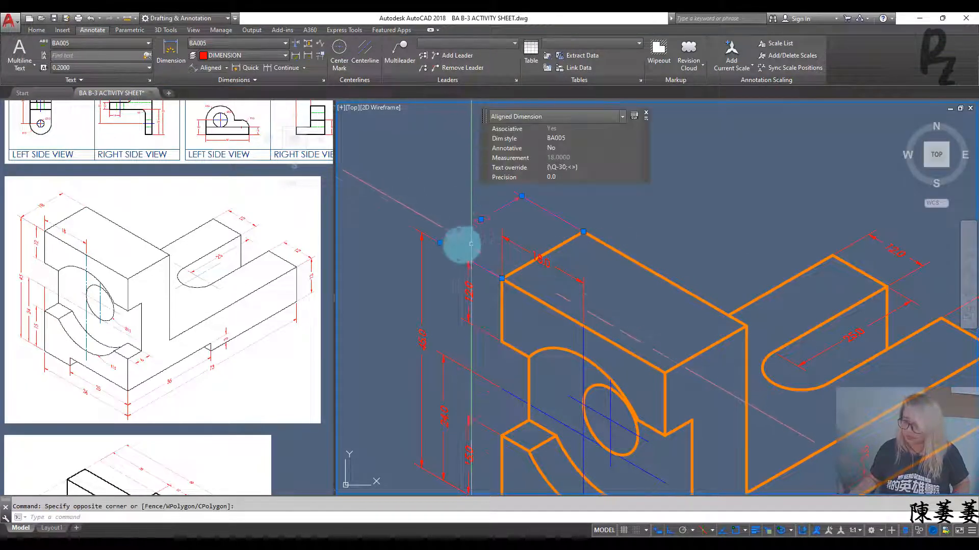
pyautogui.click(440, 244)
pyautogui.click(422, 233)
pyautogui.press('Escape')
# - Copy the top face dimension to the front corner of the small ledge at the end of the curved groove
pyautogui.click(474, 227)
pyautogui.click(449, 194)
pyautogui.write('C')
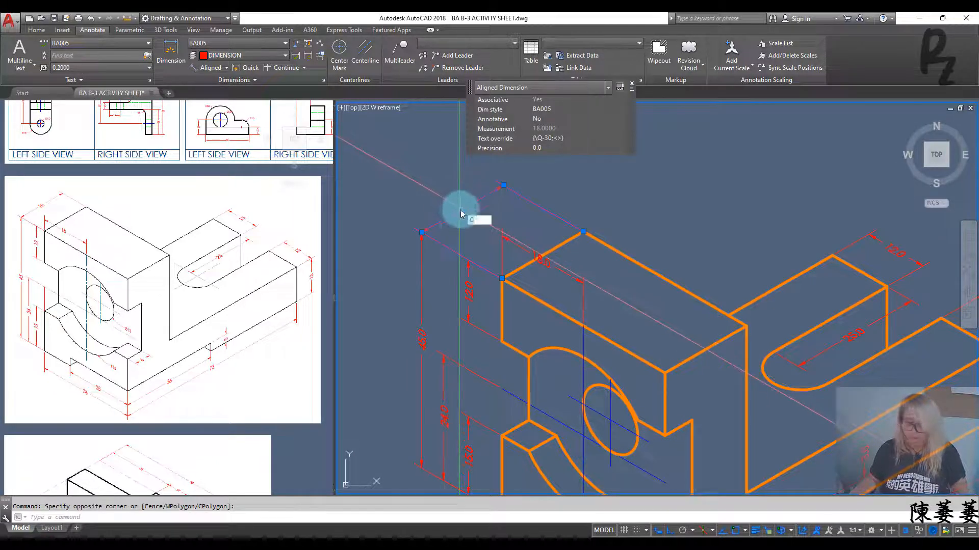
pyautogui.write('o')
pyautogui.press('Return')
pyautogui.click(500, 279)
pyautogui.scroll(-5, 663, 346)
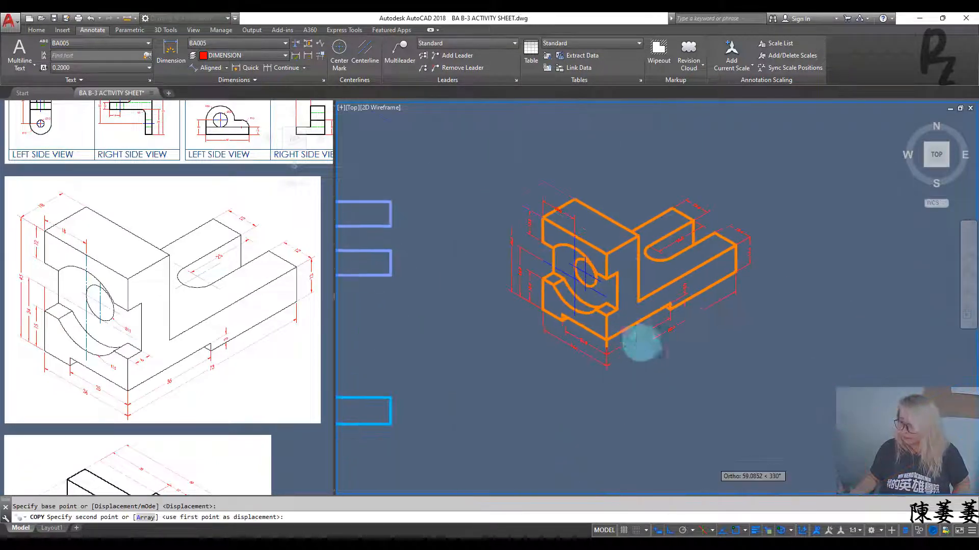
pyautogui.scroll(6, 637, 336)
pyautogui.press('Escape')
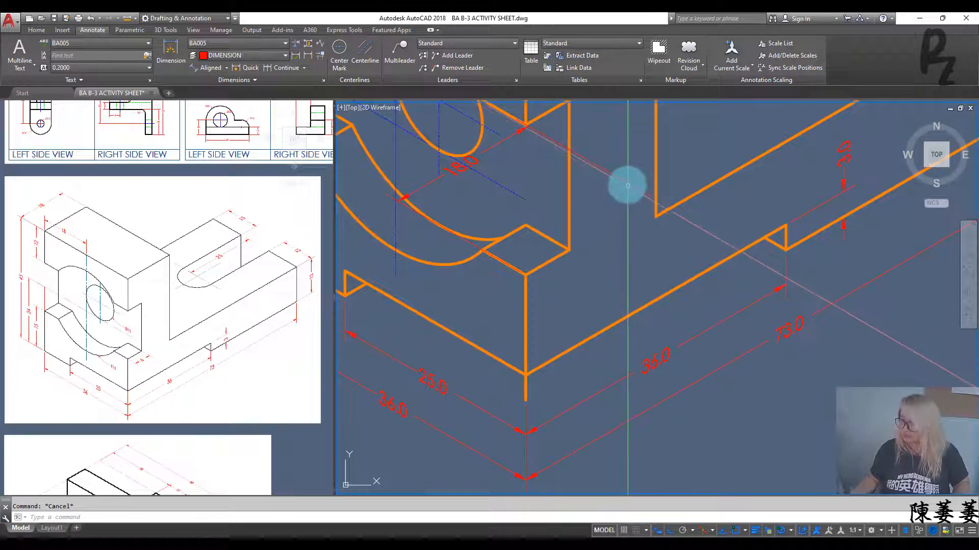
# - Stretch the copied dimension's far end to the ledge's inner corner so it spans the ledge depth
pyautogui.click(656, 199)
pyautogui.click(656, 199)
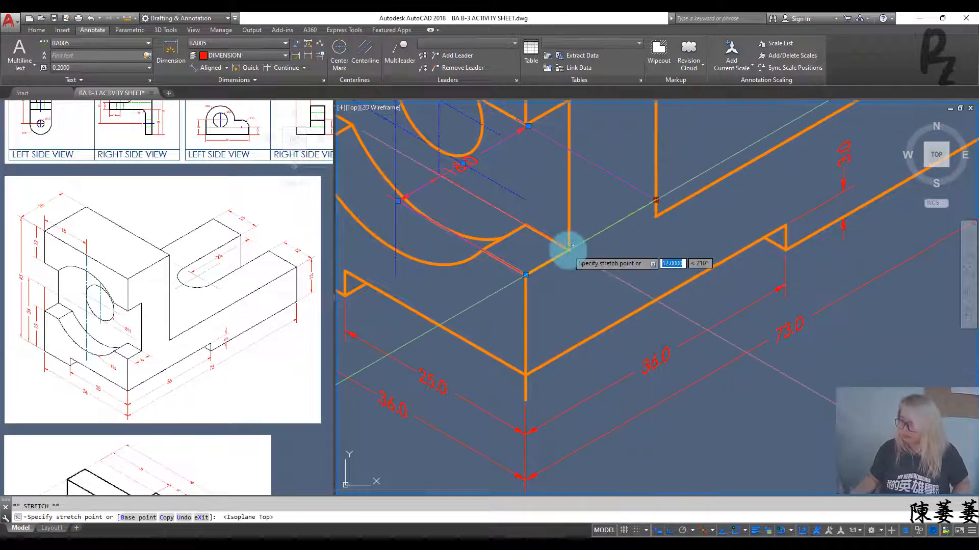
pyautogui.click(437, 197)
pyautogui.press('Escape')
# - Move the ledge depth dimension's line off the curved groove to the open side face beside the ledge
pyautogui.click(401, 197)
pyautogui.click(401, 197)
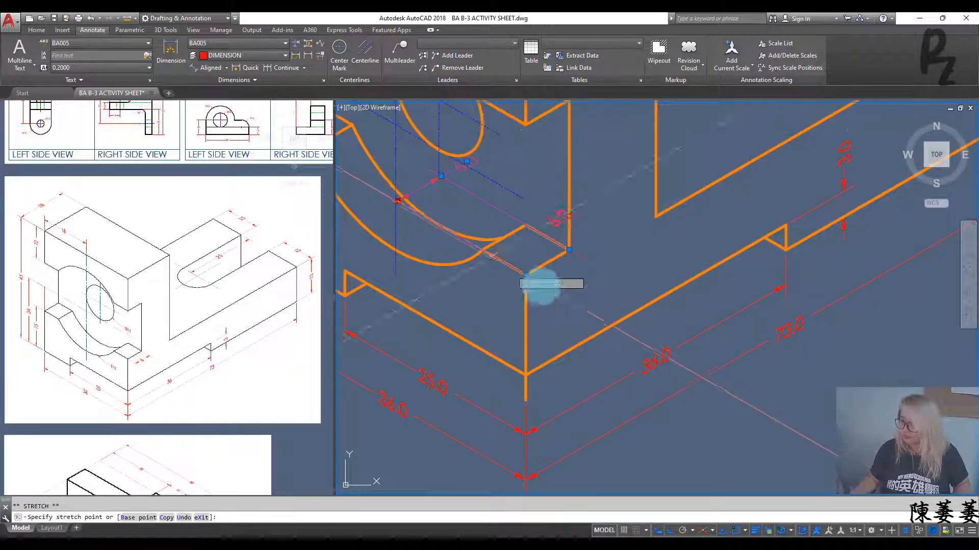
pyautogui.press('Escape')
pyautogui.click(625, 255)
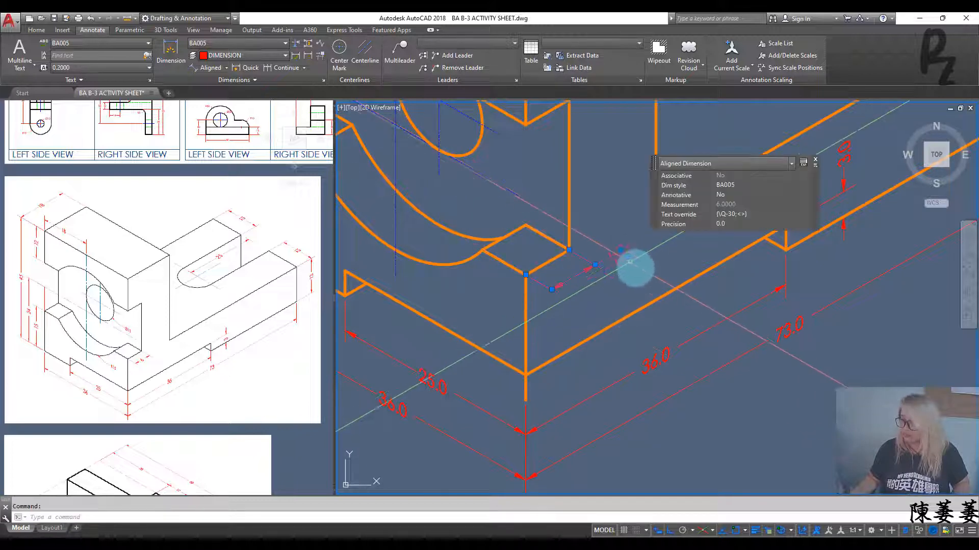
pyautogui.press('Escape')
# - Switch off isometric drafting so the cursor works in orthographic mode for placing multileaders
pyautogui.scroll(-1, 679, 289)
pyautogui.scroll(-3, 679, 290)
pyautogui.click(400, 48)
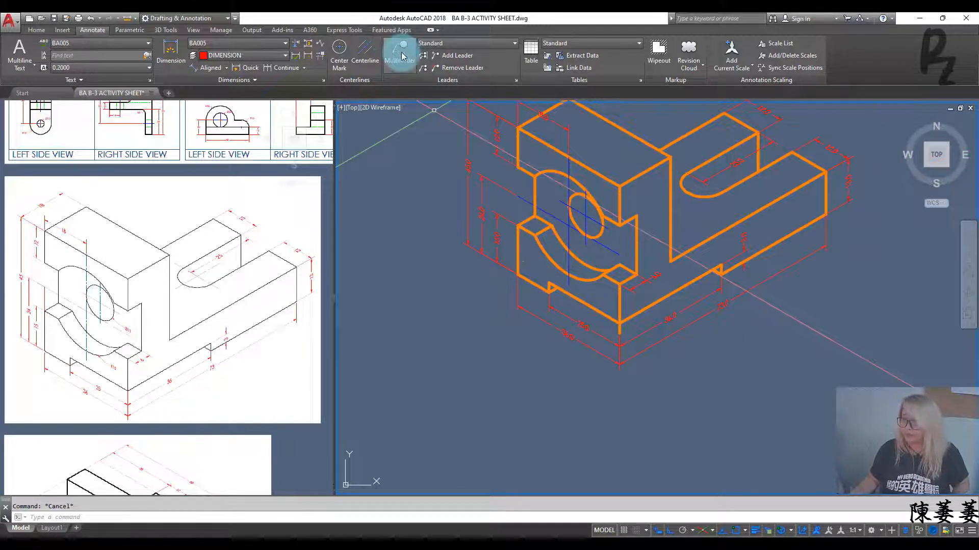
pyautogui.scroll(3, 594, 219)
pyautogui.press('F5')
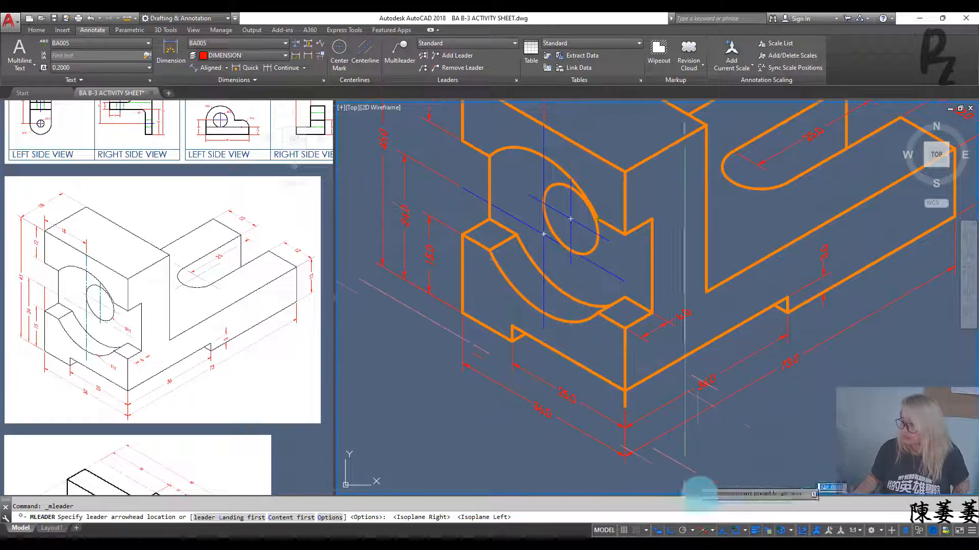
pyautogui.click(701, 531)
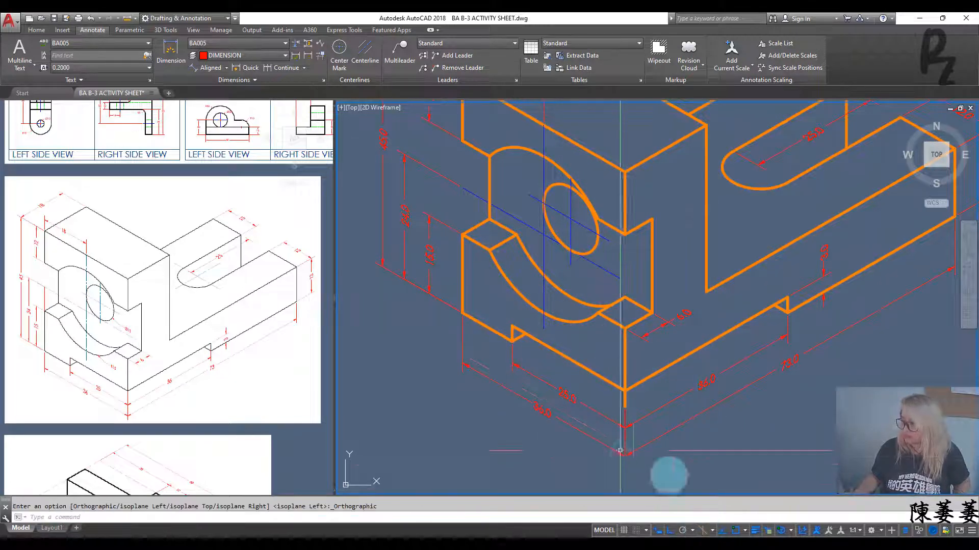
pyautogui.click(396, 51)
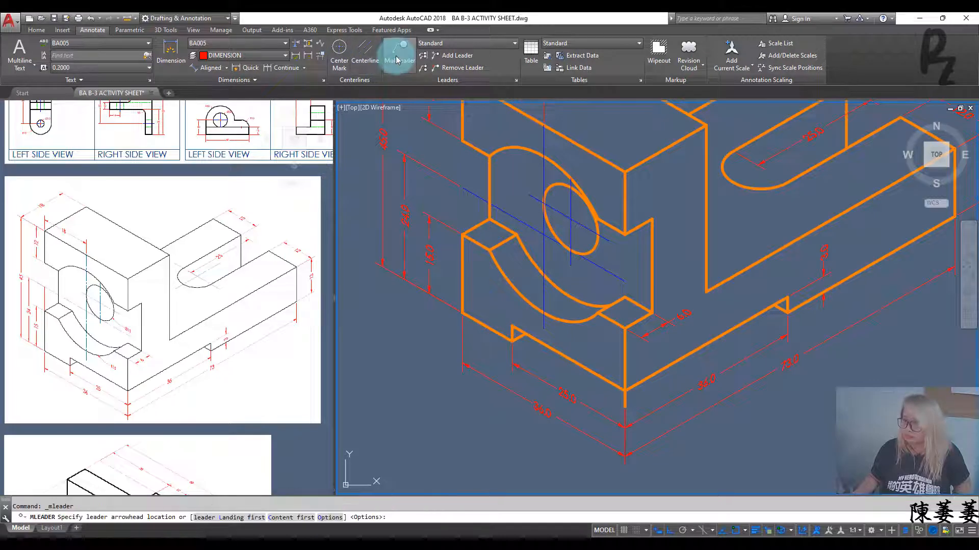
pyautogui.scroll(6, 576, 332)
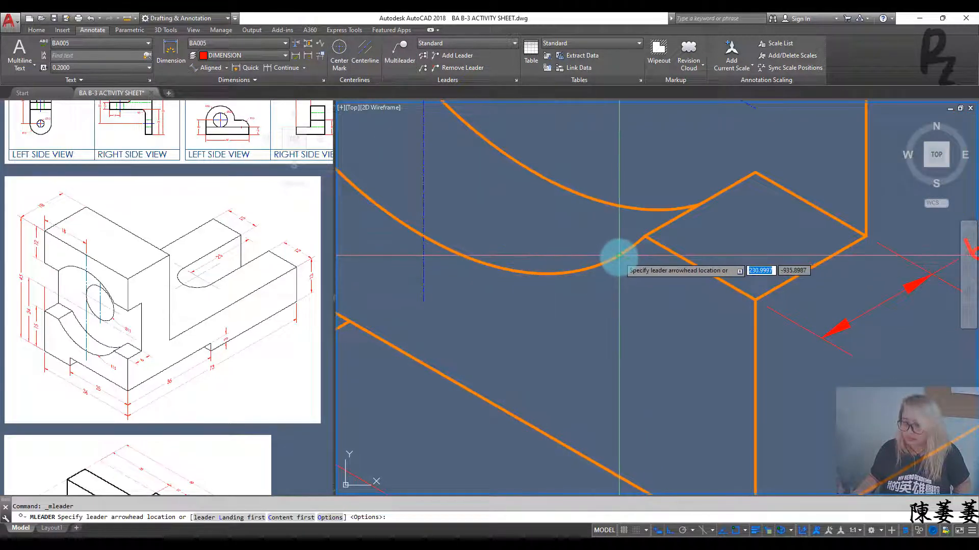
pyautogui.click(619, 256)
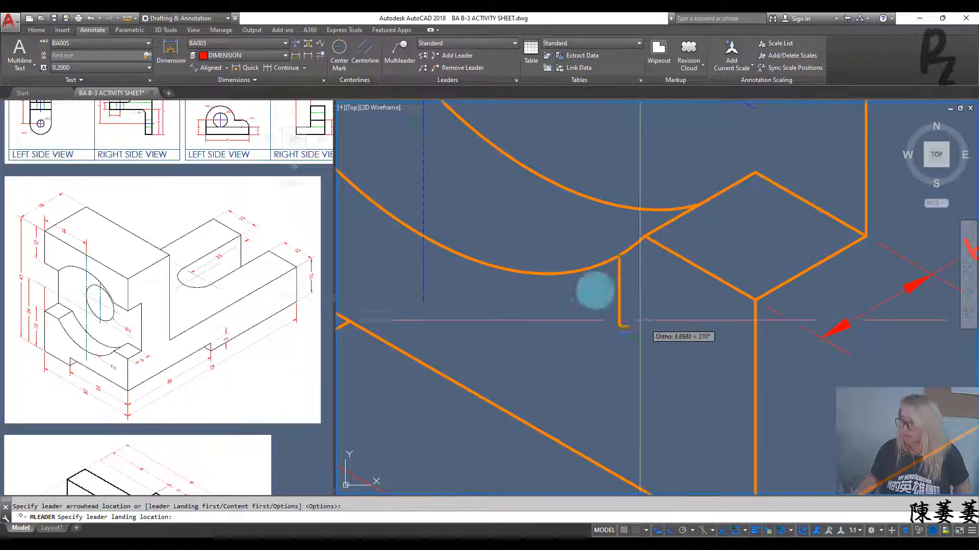
pyautogui.press('Escape')
# - Create multileader style ISOMETRIC with 45° first and 30° second segment angles, no automatic landing, text style BA005 and always right-reading text
pyautogui.click(517, 81)
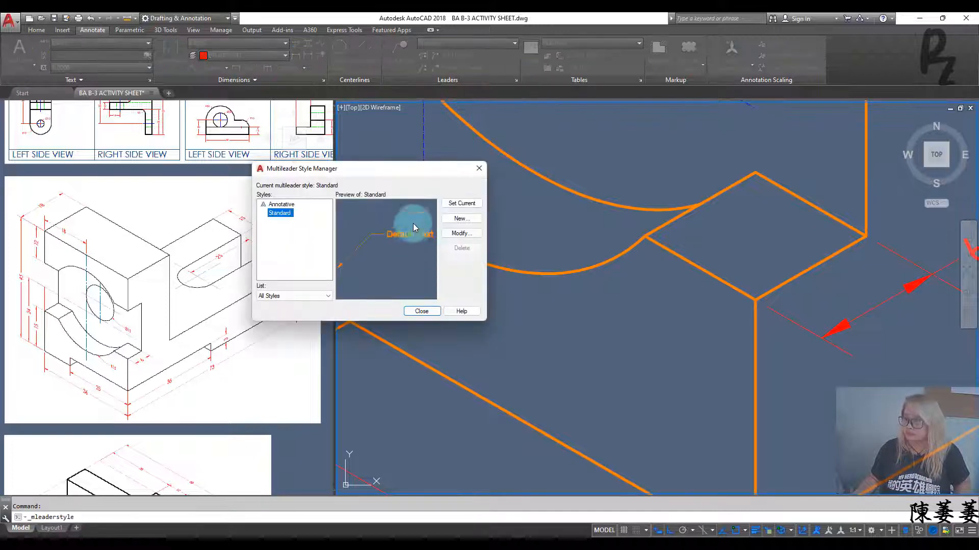
pyautogui.click(460, 219)
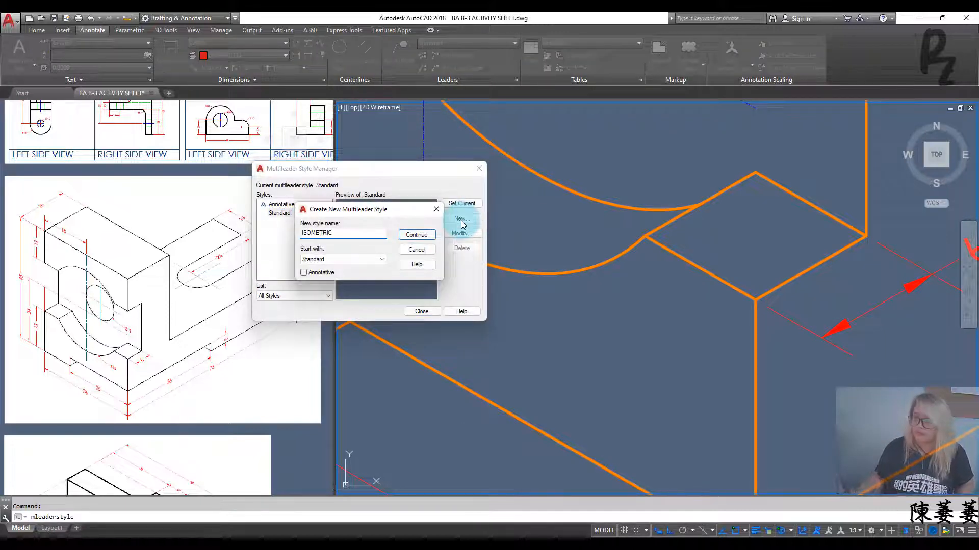
pyautogui.click(417, 234)
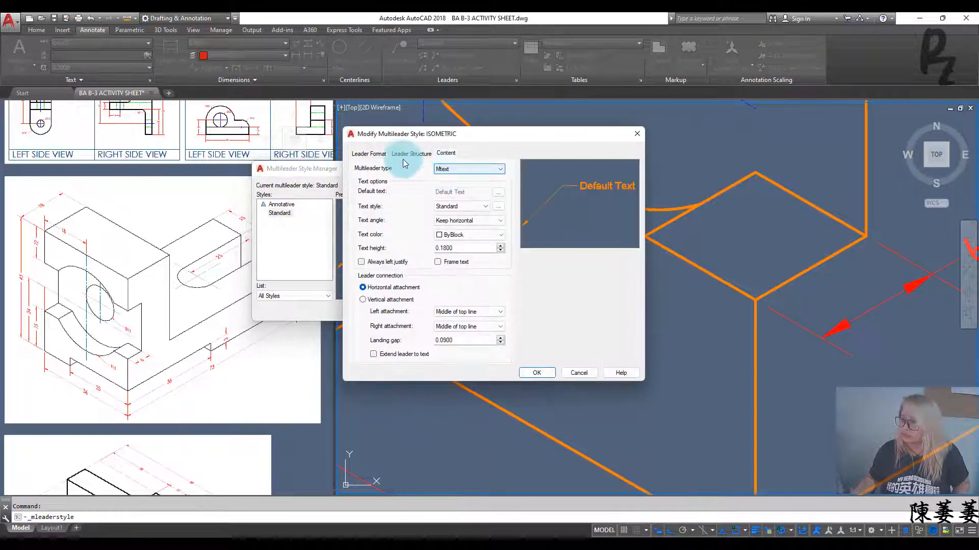
pyautogui.click(404, 158)
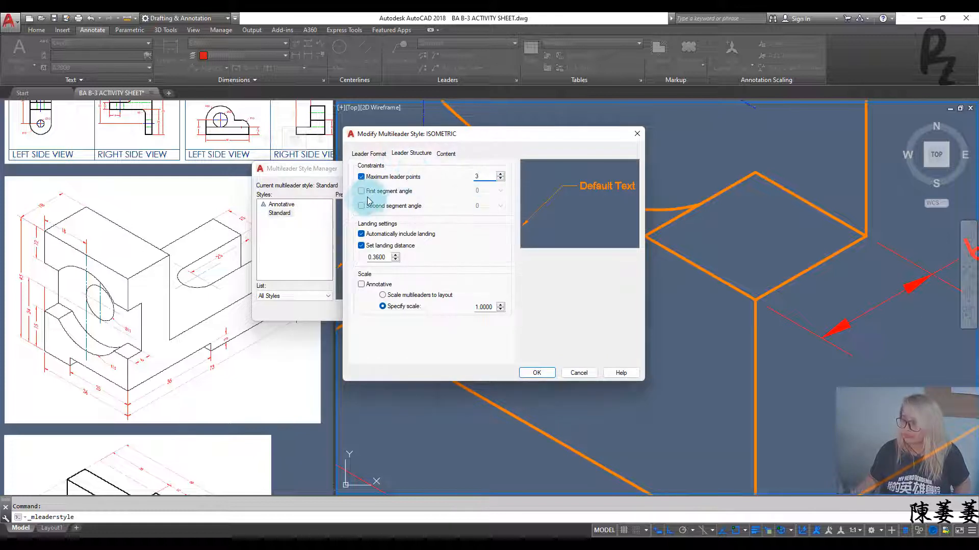
pyautogui.click(446, 155)
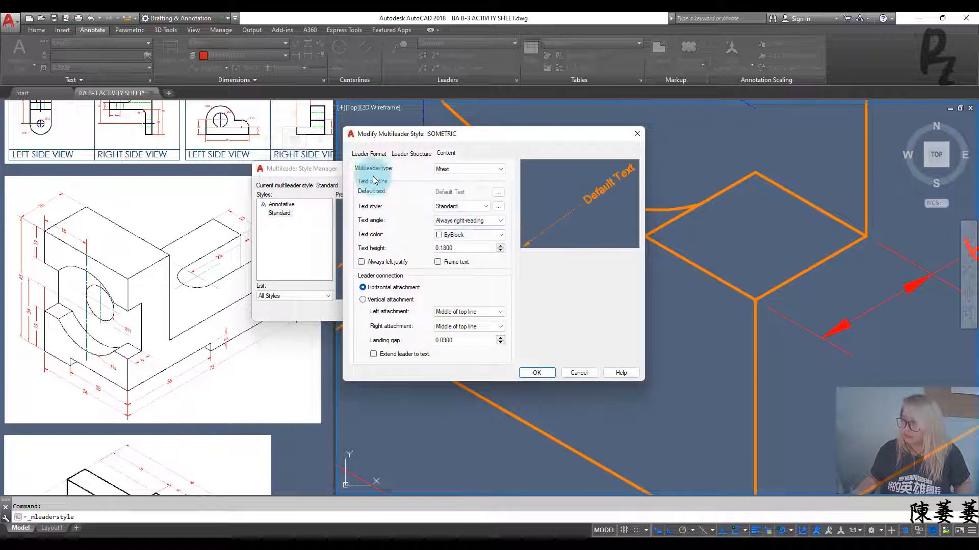
pyautogui.click(465, 170)
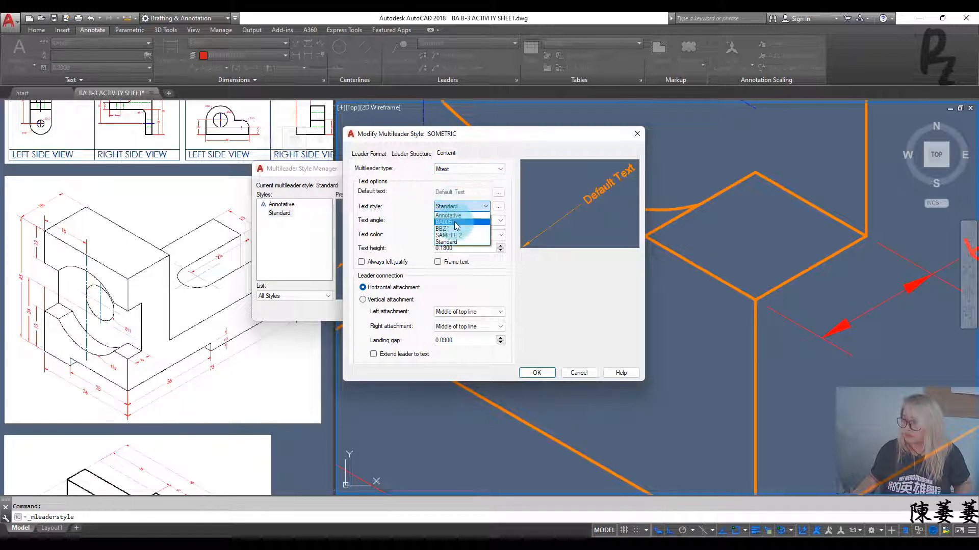
pyautogui.click(537, 374)
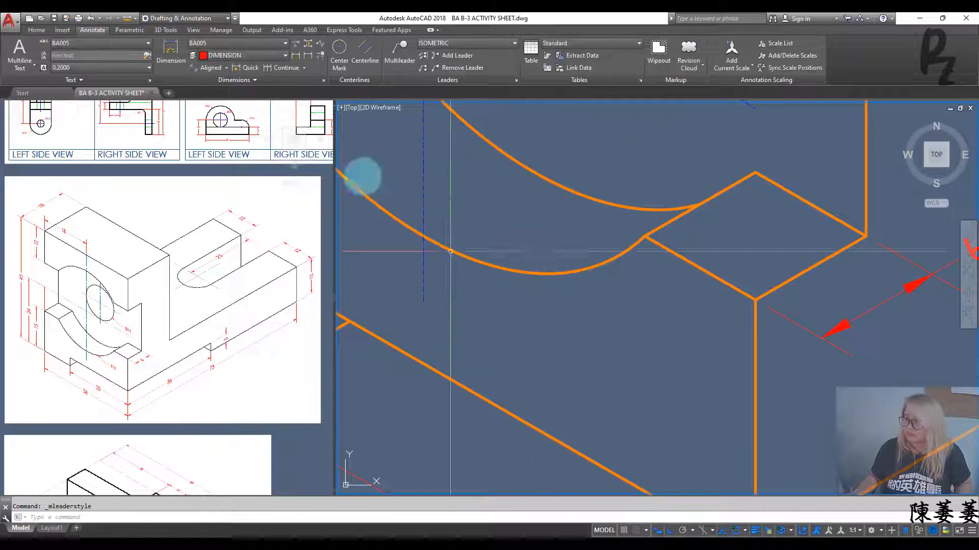
pyautogui.click(400, 51)
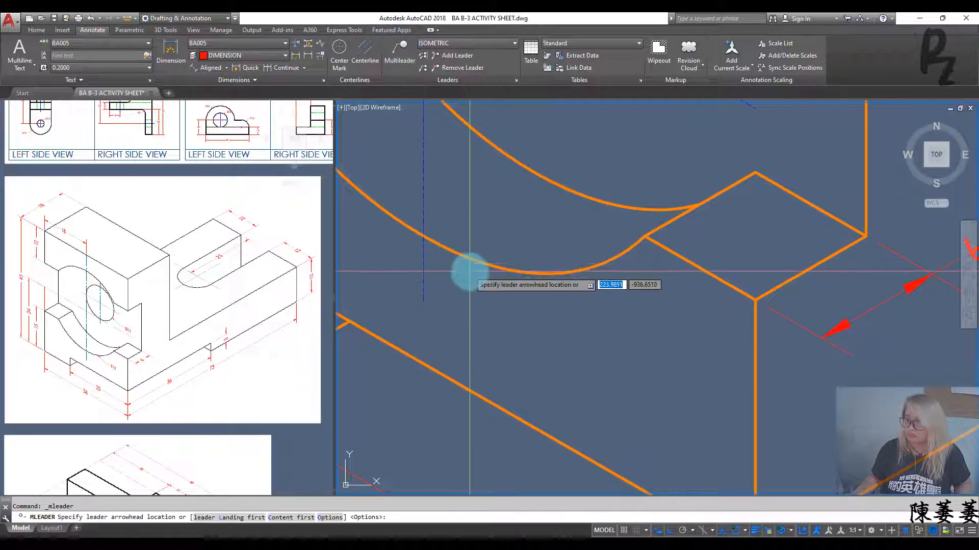
pyautogui.click(619, 257)
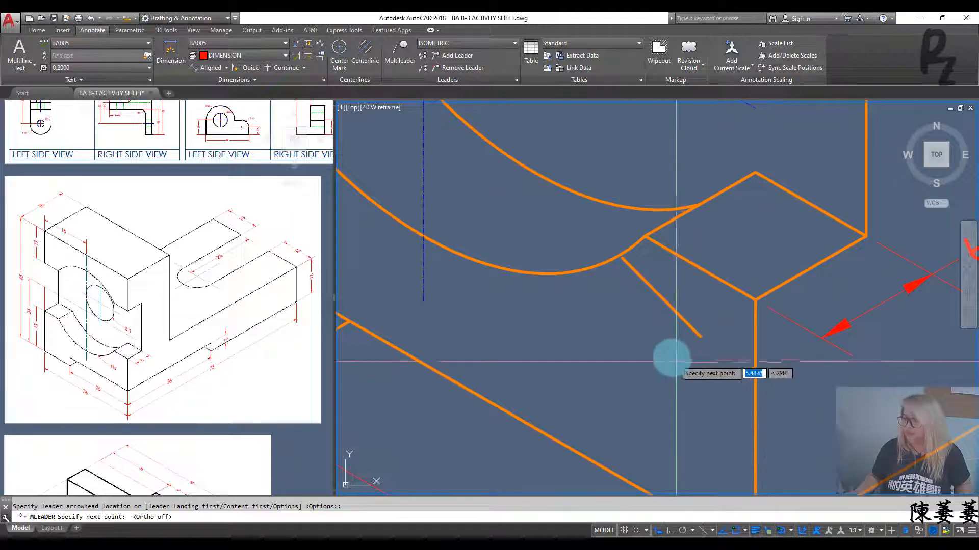
pyautogui.press('Escape')
# - Set the scale of the ISOMETRIC multileader style to 5
pyautogui.click(517, 80)
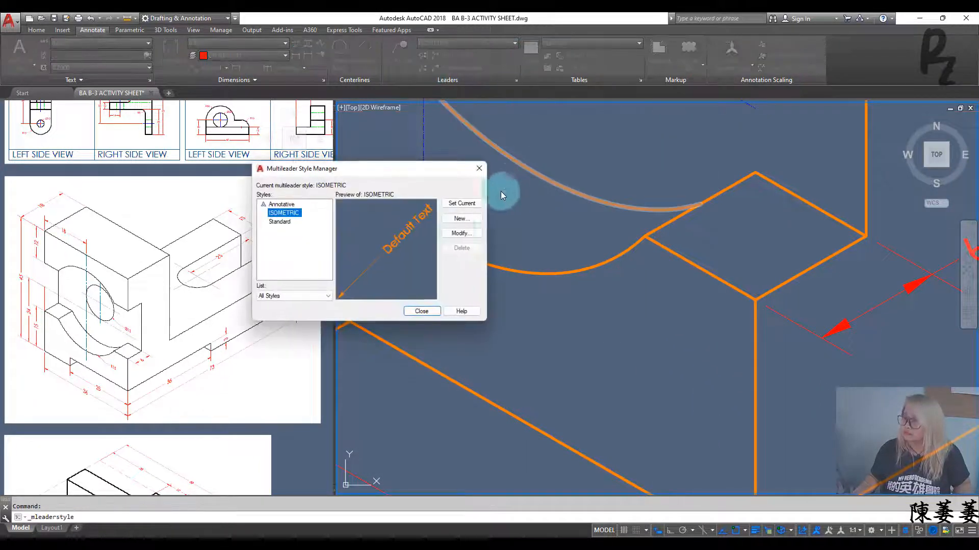
pyautogui.click(461, 233)
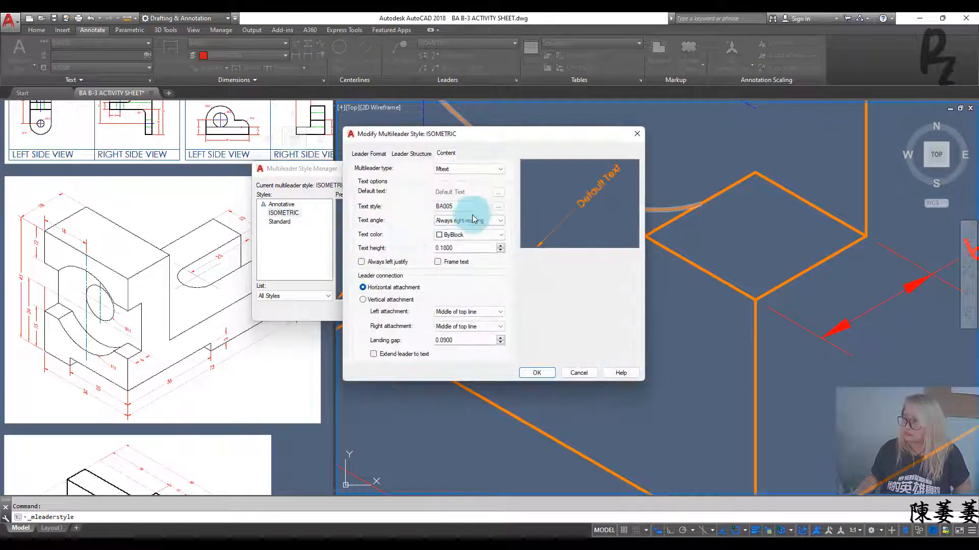
pyautogui.click(426, 154)
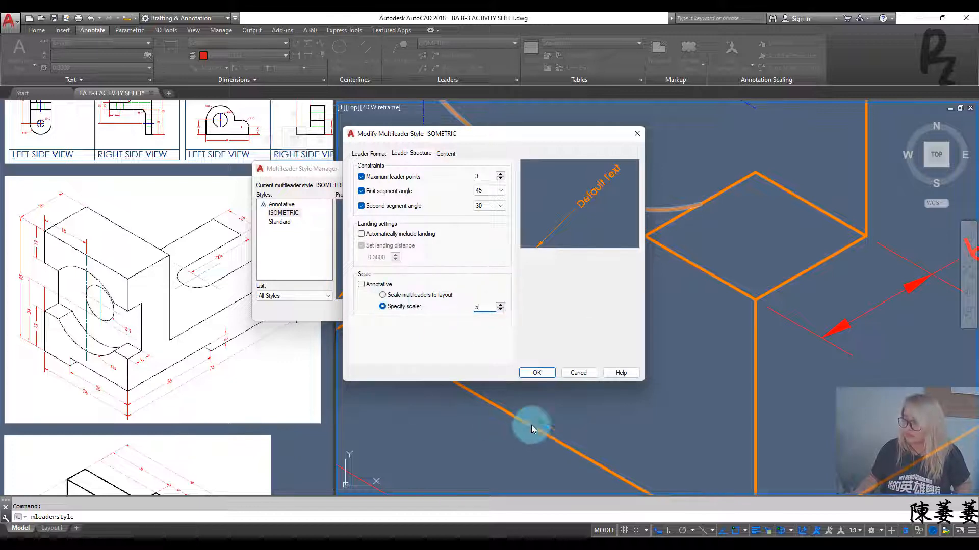
pyautogui.click(536, 373)
pyautogui.click(430, 313)
# - Add a multileader labelled R15 pointing at the curved groove's front arc beside the small ledge
pyautogui.click(395, 56)
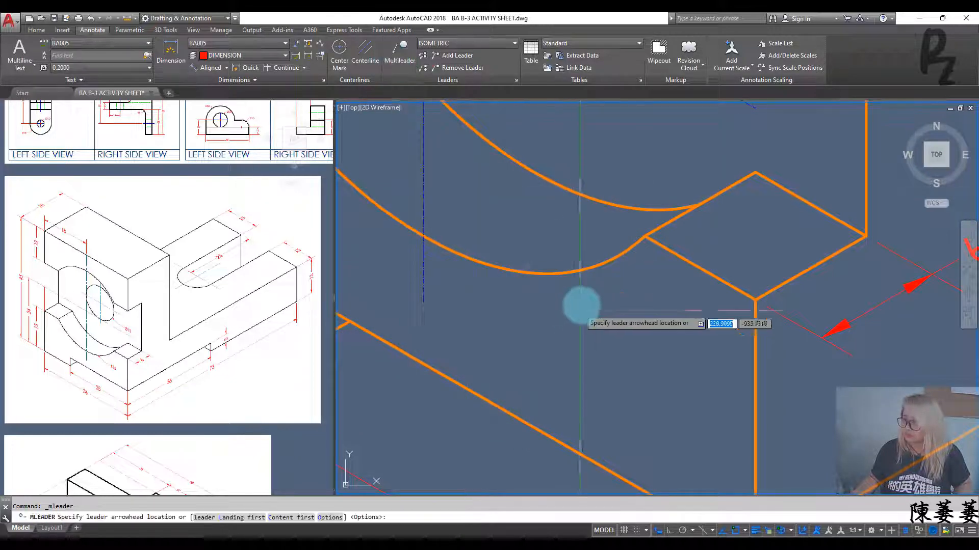
pyautogui.click(623, 260)
pyautogui.click(722, 358)
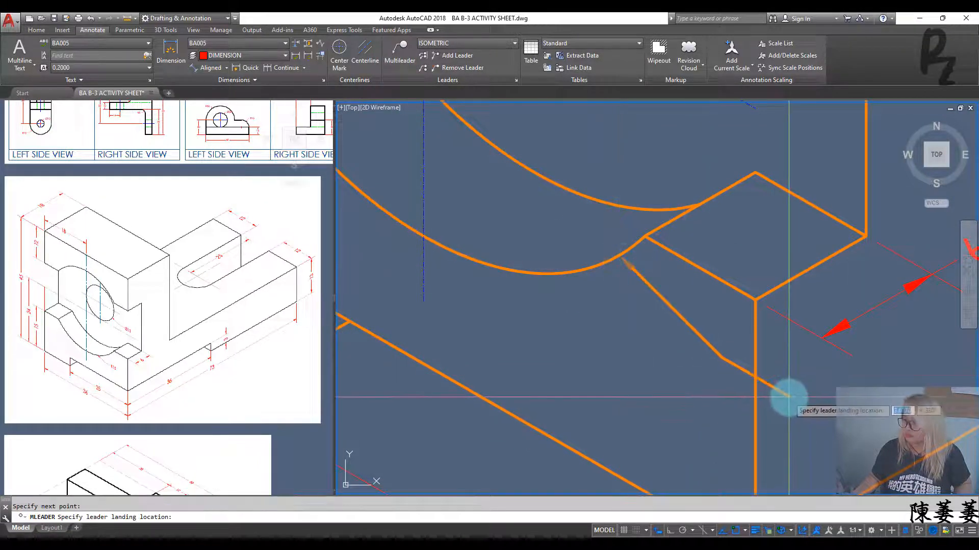
pyautogui.click(785, 396)
pyautogui.write('R15')
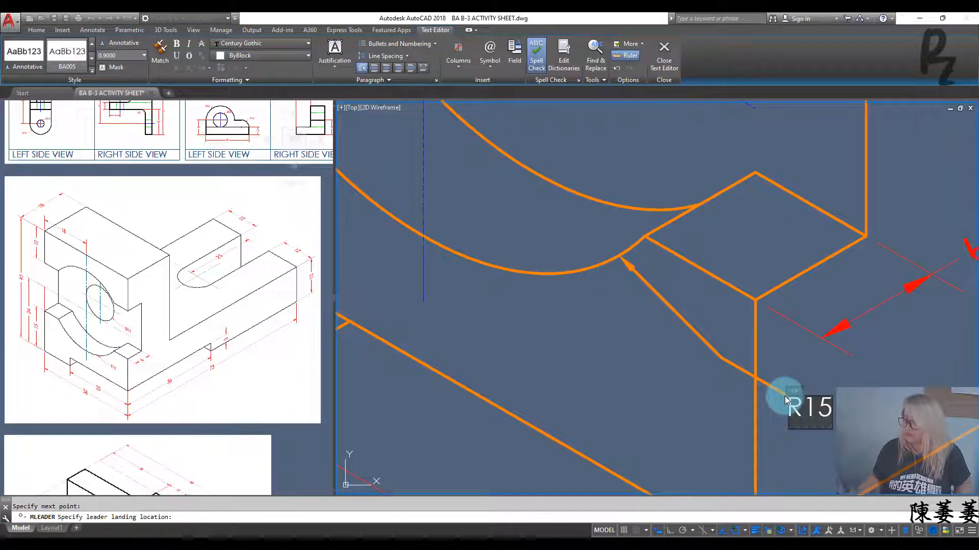
pyautogui.click(808, 368)
# - Set the oblique angle of the R15 leader text to -30
pyautogui.click(815, 417)
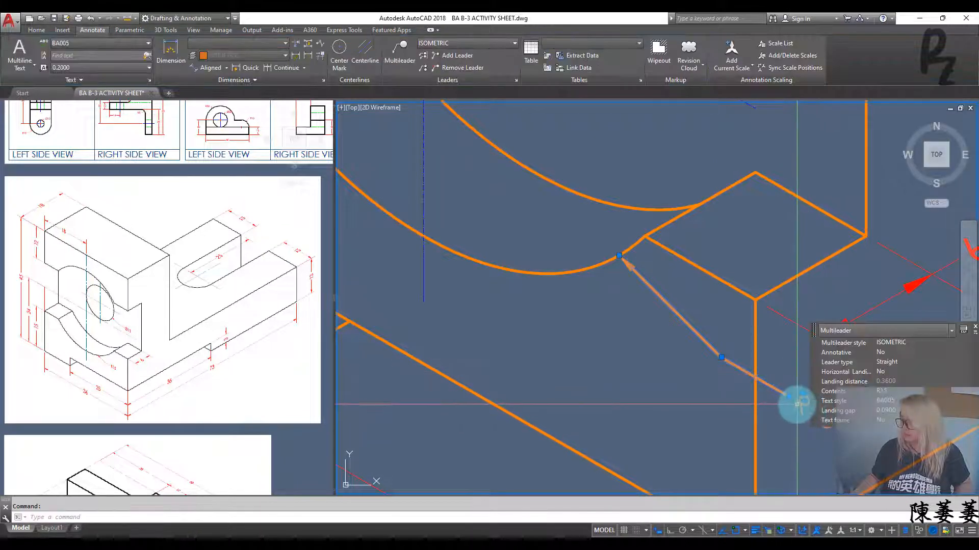
pyautogui.doubleClick(797, 404)
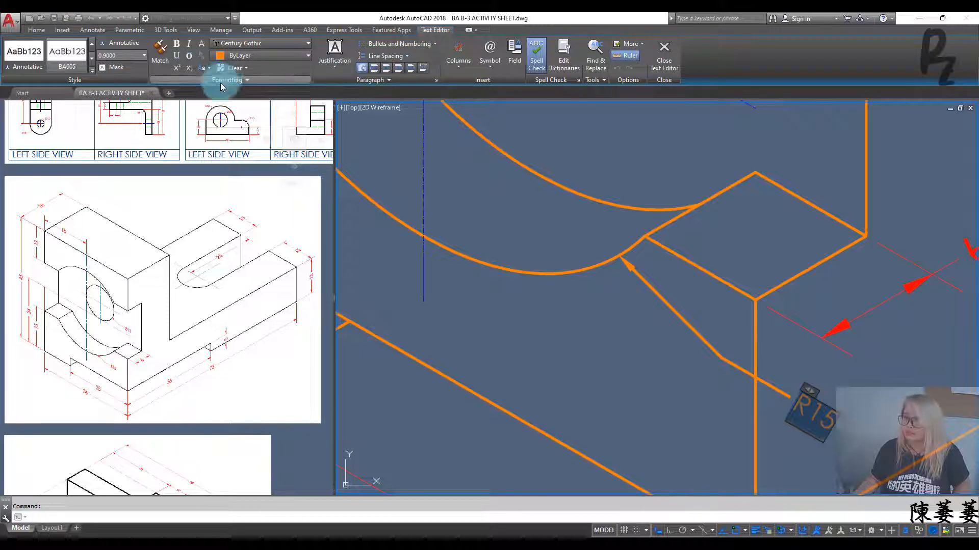
pyautogui.click(220, 82)
pyautogui.click(187, 92)
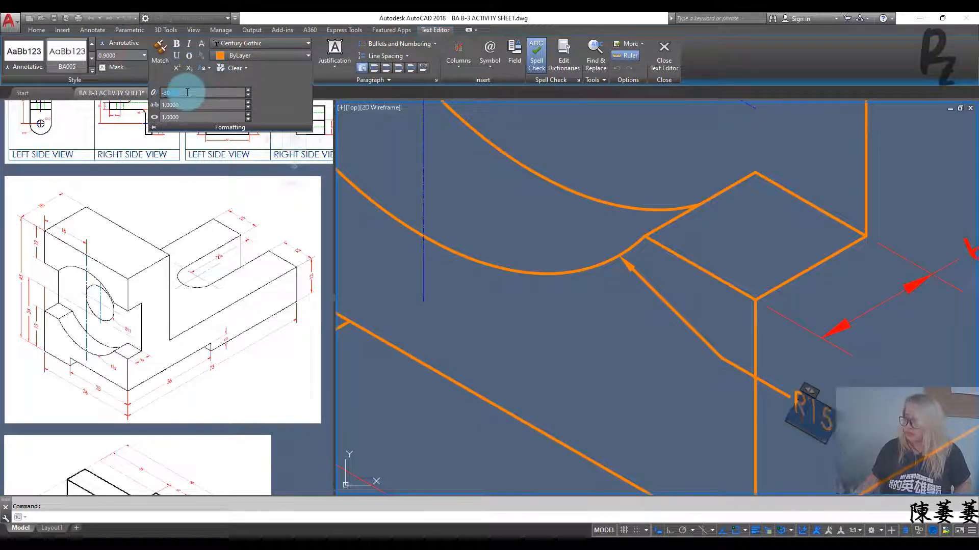
pyautogui.click(646, 373)
pyautogui.press('Escape')
pyautogui.press('Escape')
# - Match the R15 leader's properties to the red ledge depth dimension
pyautogui.click(859, 371)
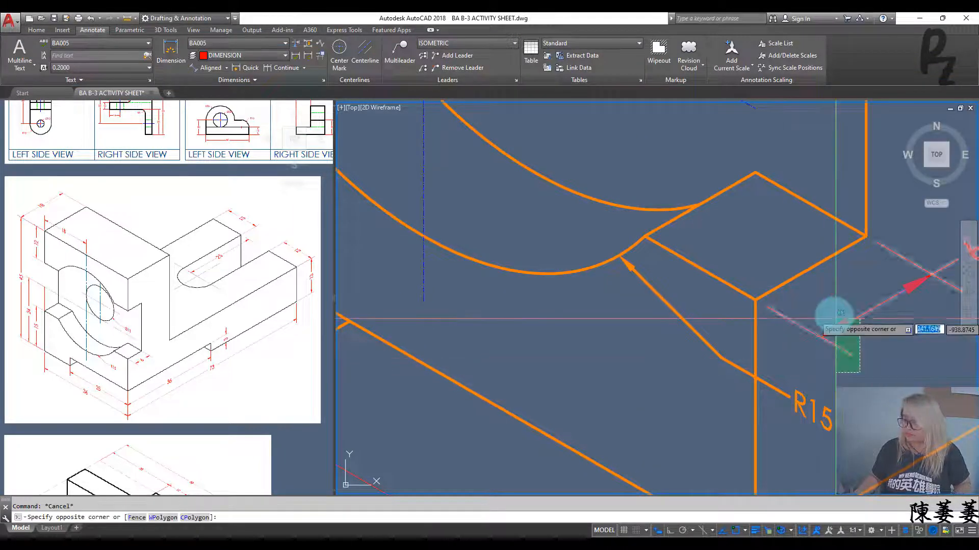
pyautogui.click(833, 316)
pyautogui.write('MA')
pyautogui.press('Return')
pyautogui.click(775, 389)
pyautogui.press('Escape')
pyautogui.press('Escape')
# - Move the R15 leader back along the groove's front arc, clear of the ledge and its depth dimension
pyautogui.scroll(-5, 779, 359)
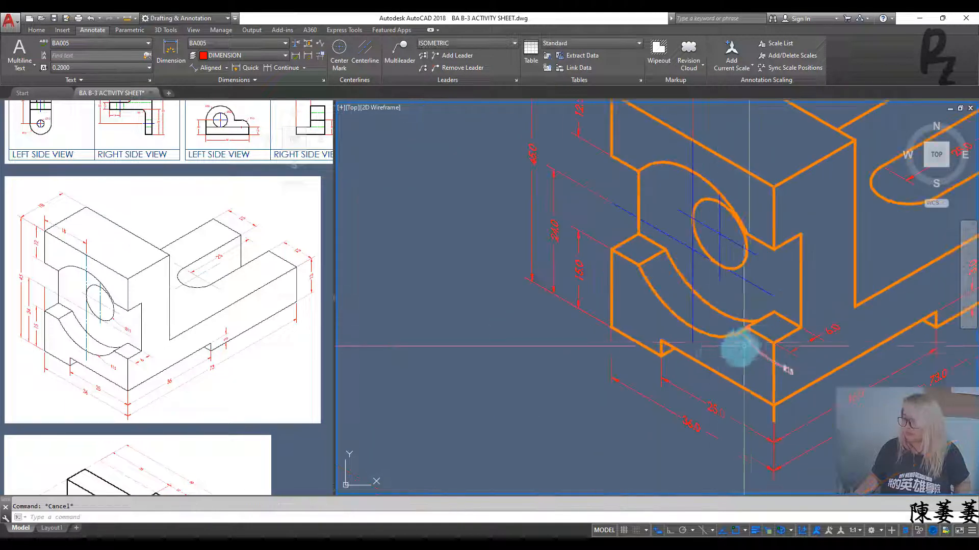
pyautogui.scroll(5, 742, 345)
pyautogui.click(798, 326)
pyautogui.write('m')
pyautogui.press('Return')
pyautogui.click(744, 289)
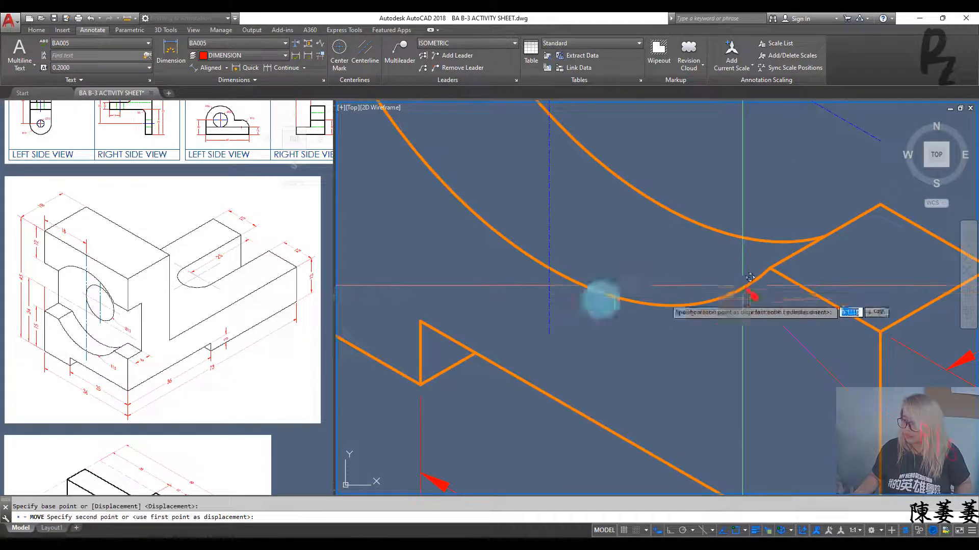
pyautogui.click(505, 242)
pyautogui.press('Escape')
# - Add a multileader labelled Ø12, with the diameter symbol, pointing at the lower edge of the circular hole
pyautogui.scroll(-4, 714, 365)
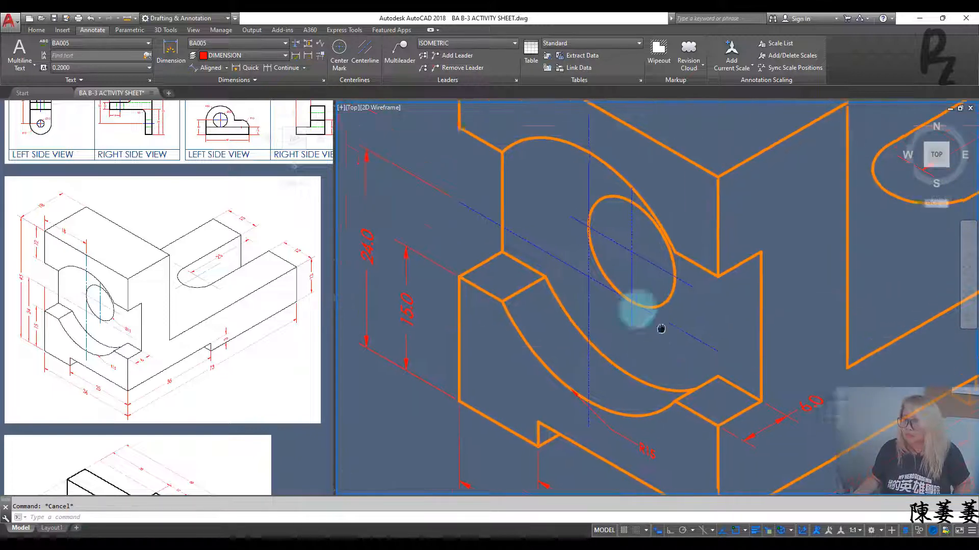
pyautogui.click(399, 51)
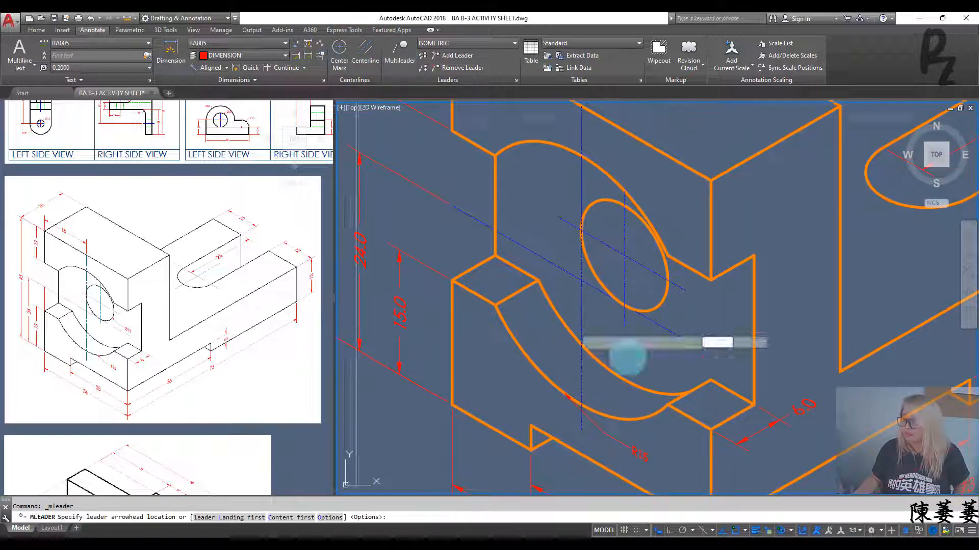
pyautogui.click(663, 309)
pyautogui.scroll(4, 688, 332)
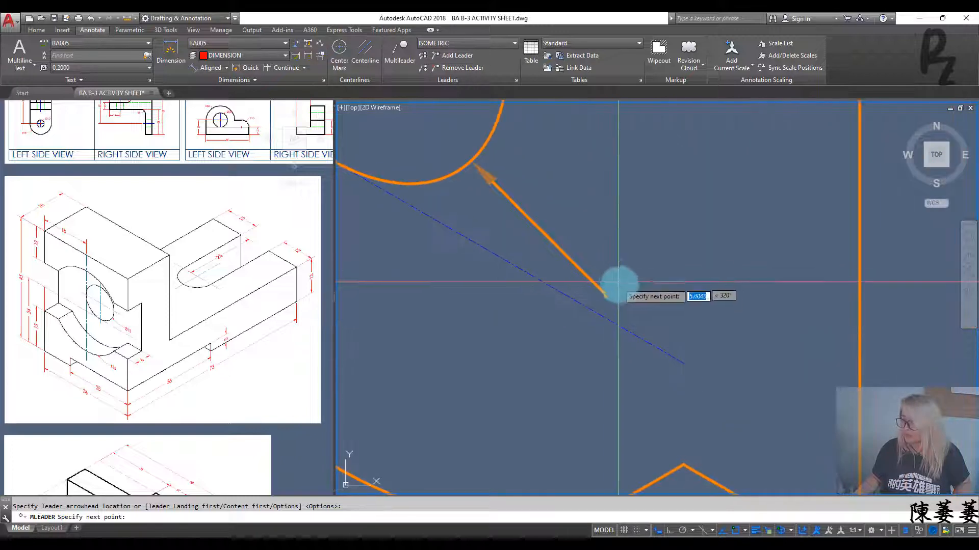
pyautogui.click(606, 296)
pyautogui.click(678, 336)
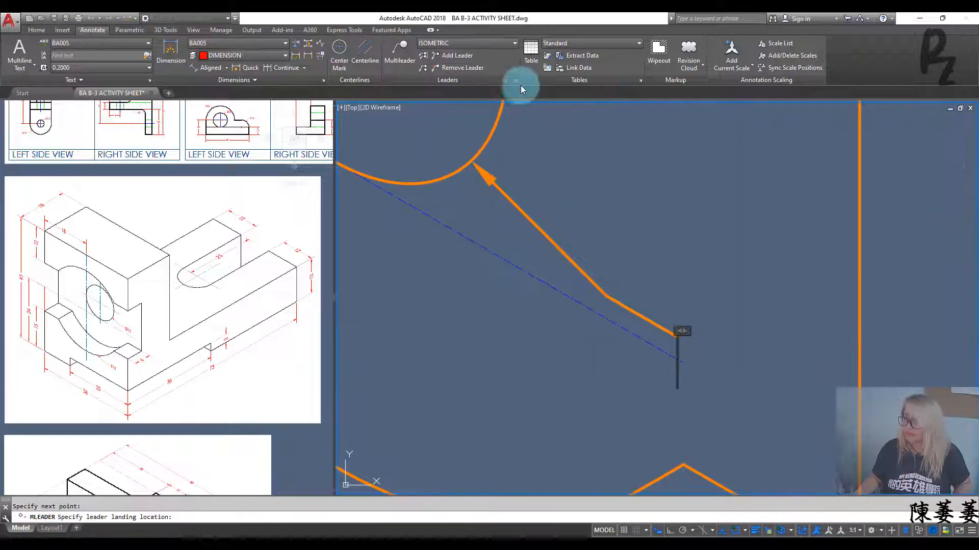
pyautogui.click(490, 57)
pyautogui.click(502, 106)
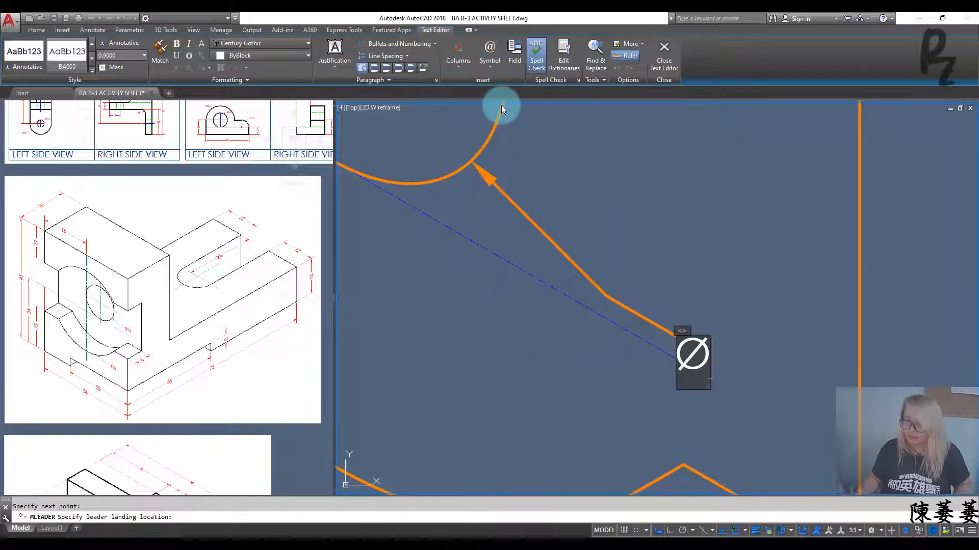
pyautogui.click(646, 222)
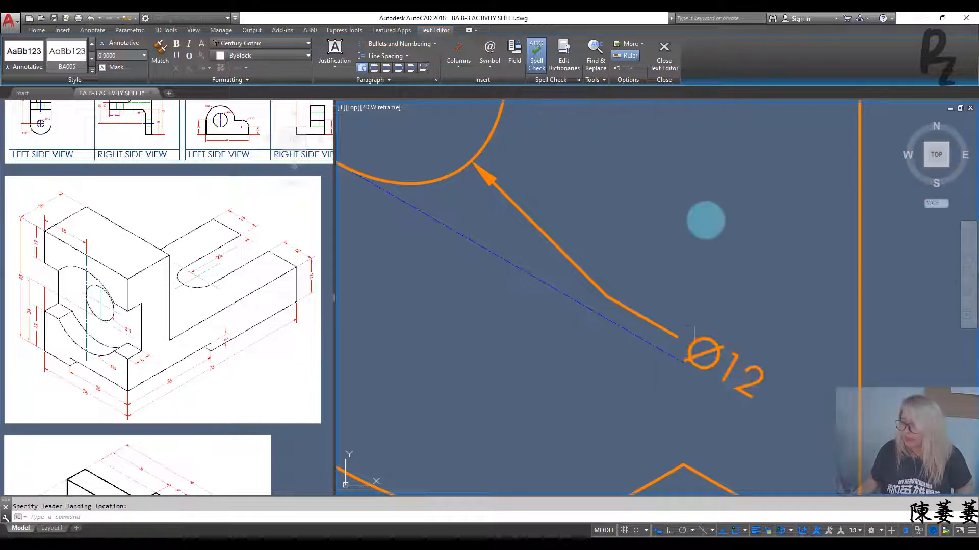
# - Set the oblique angle of the Ø12 leader text to -30
pyautogui.doubleClick(689, 351)
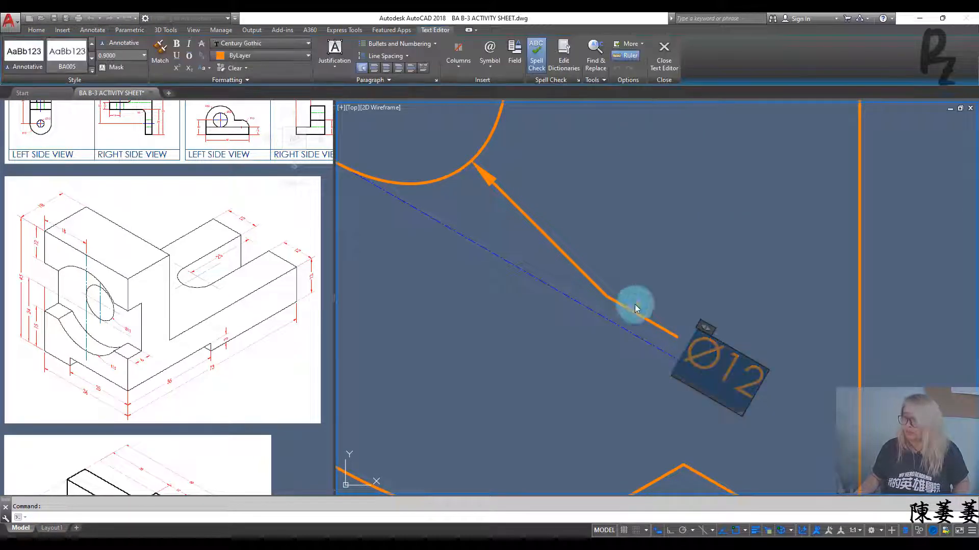
pyautogui.click(233, 79)
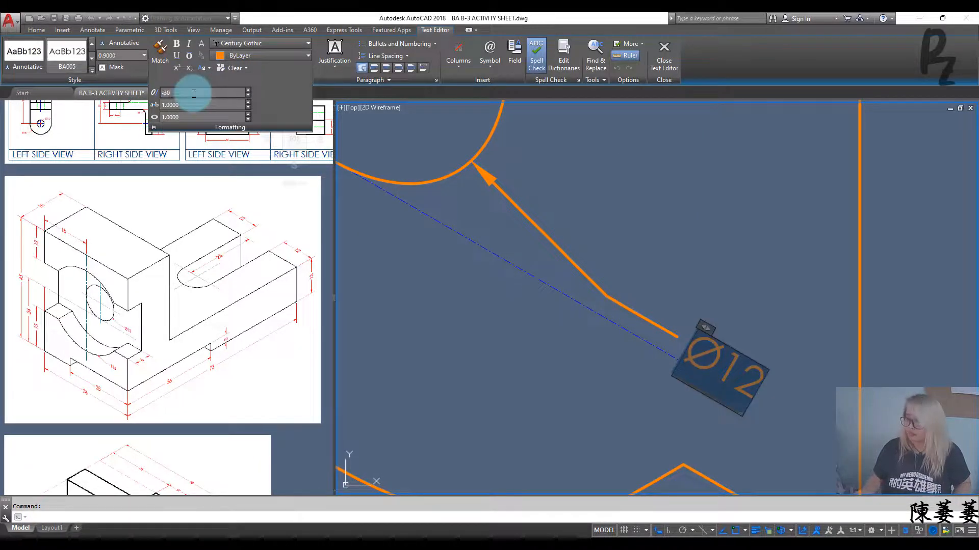
pyautogui.click(680, 211)
pyautogui.press('Escape')
# - Match the Ø12 leader's properties to the red ledge depth dimension
pyautogui.scroll(-4, 681, 226)
pyautogui.click(826, 382)
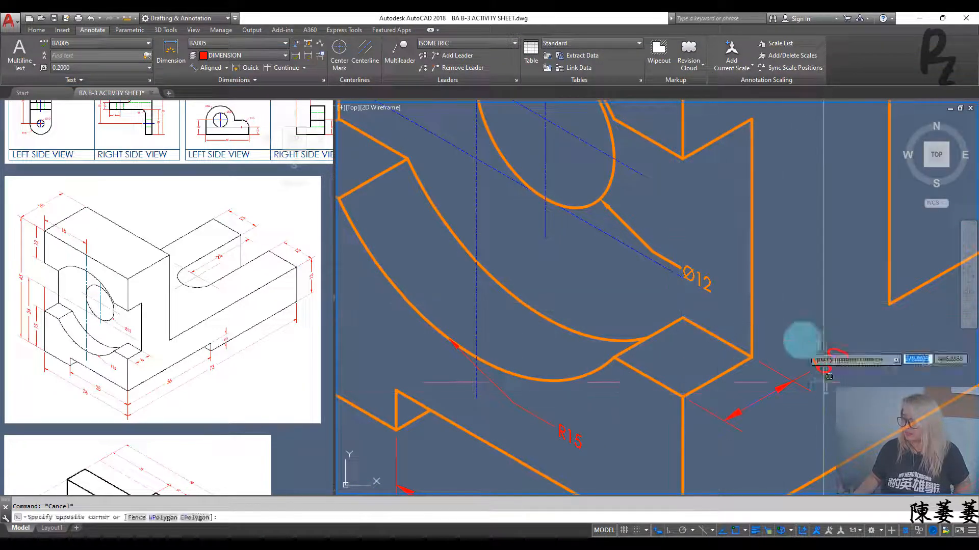
pyautogui.click(801, 341)
pyautogui.write('ma')
pyautogui.press('Return')
pyautogui.press('Escape')
pyautogui.press('Escape')
# - Add a linear dimension for the length of the bottom strip, just below the cyan L-shaped front view
pyautogui.scroll(-2, 728, 247)
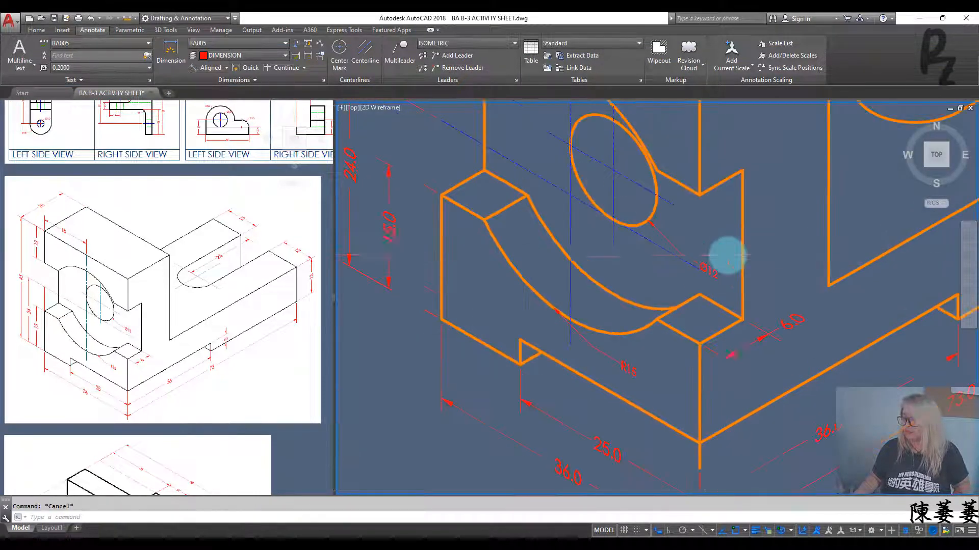
pyautogui.moveTo(727, 255); pyautogui.dragTo(650, 321, button='middle')
pyautogui.moveTo(755, 289); pyautogui.dragTo(687, 299, button='middle')
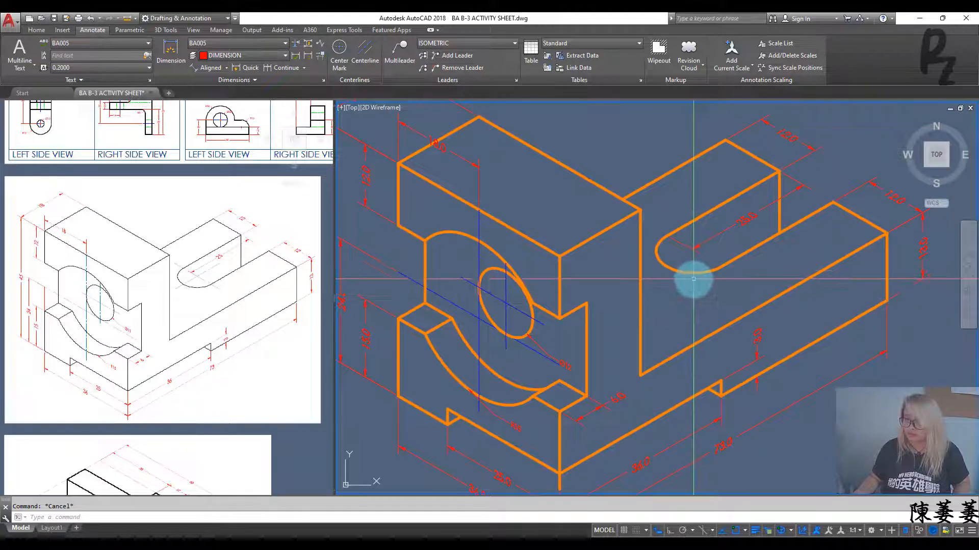
pyautogui.scroll(-6, 712, 330)
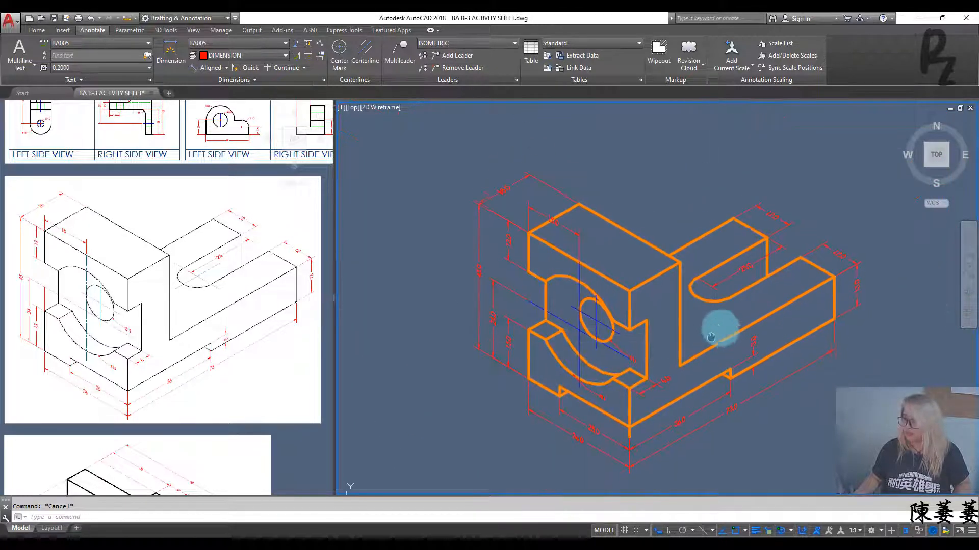
pyautogui.scroll(6, 510, 265)
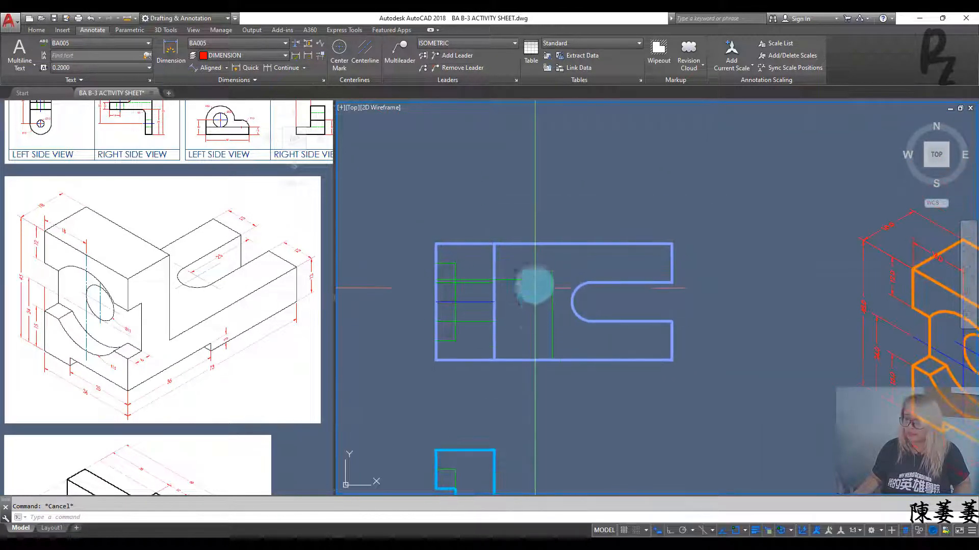
pyautogui.click(225, 69)
pyautogui.click(214, 87)
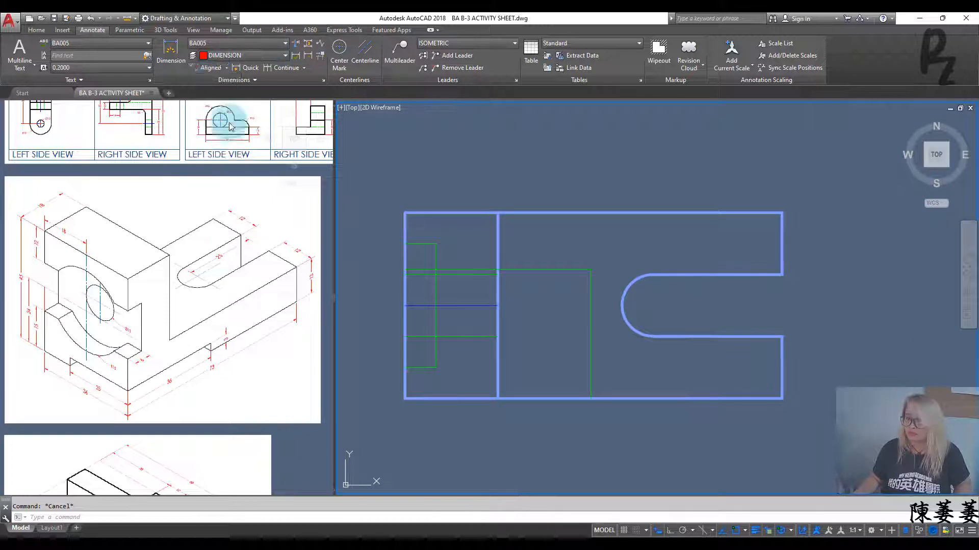
pyautogui.scroll(-2, 461, 398)
pyautogui.scroll(4, 459, 402)
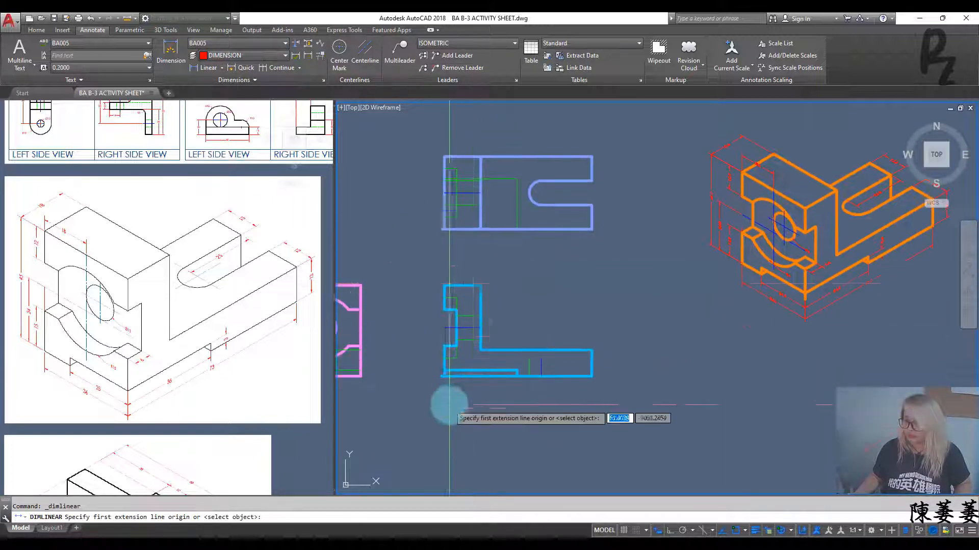
pyautogui.click(619, 340)
pyautogui.click(624, 341)
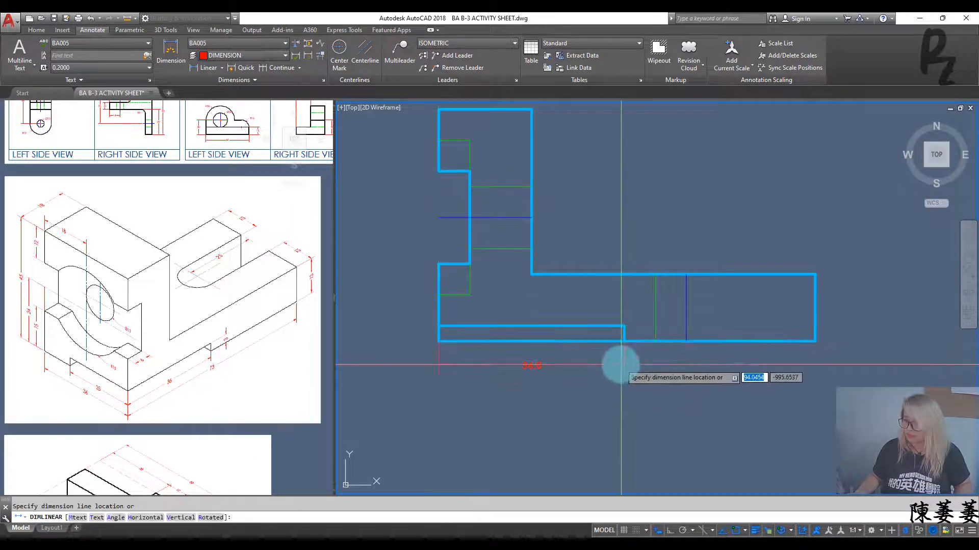
pyautogui.click(623, 363)
# - Dimension the overall length of the cyan front view, placed beneath the bottom strip's length dimension
pyautogui.press('space')
pyautogui.click(439, 341)
pyautogui.click(812, 341)
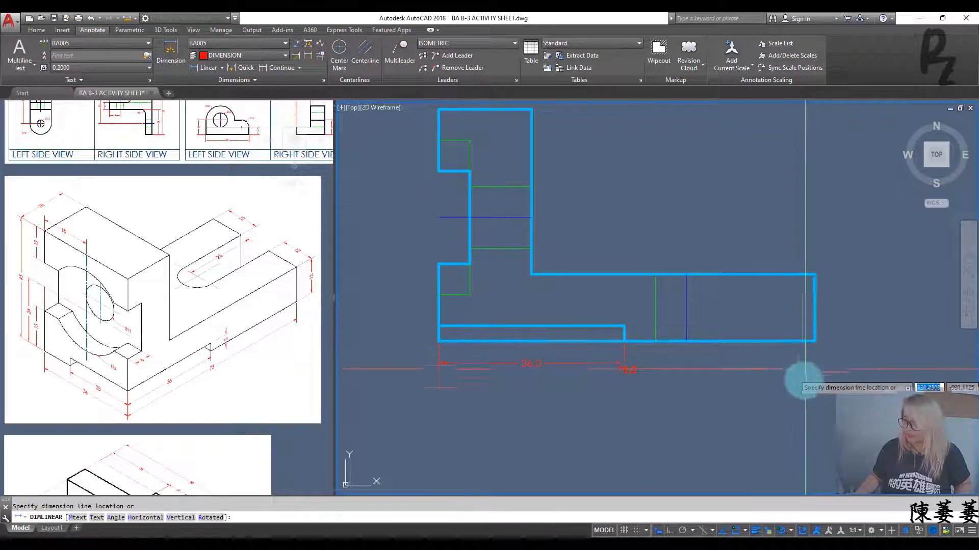
pyautogui.click(800, 386)
# - Dimension the bottom strip's height at the left end of the cyan front view
pyautogui.moveTo(509, 328); pyautogui.dragTo(625, 330, button='middle')
pyautogui.press('space')
pyautogui.click(554, 328)
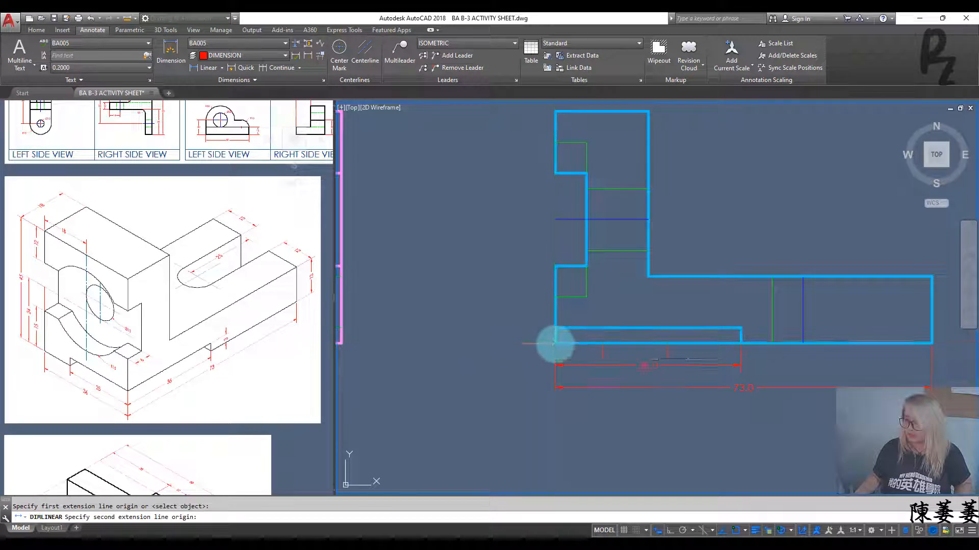
pyautogui.click(554, 343)
pyautogui.scroll(-1, 535, 339)
# - Dimension the magenta side view's overall width above it and its overall height along its left side
pyautogui.moveTo(511, 327); pyautogui.dragTo(566, 411, button='middle')
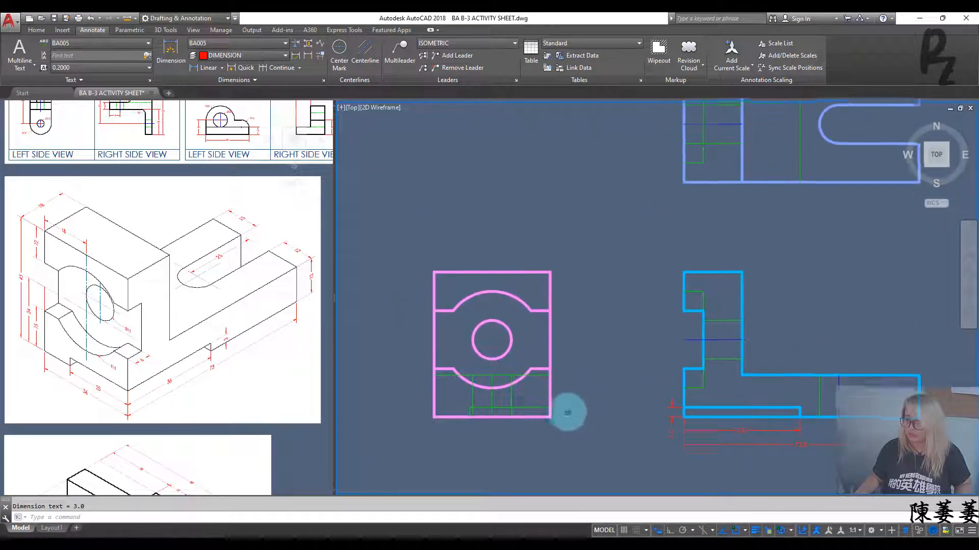
pyautogui.press('space')
pyautogui.press('space')
pyautogui.click(456, 274)
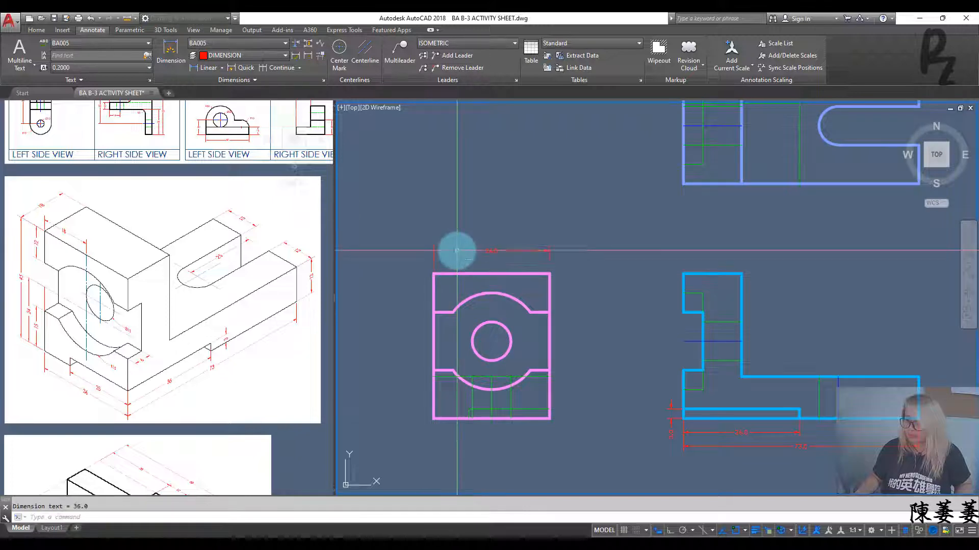
pyautogui.click(457, 251)
pyautogui.press('space')
pyautogui.press('space')
pyautogui.click(433, 295)
pyautogui.click(403, 301)
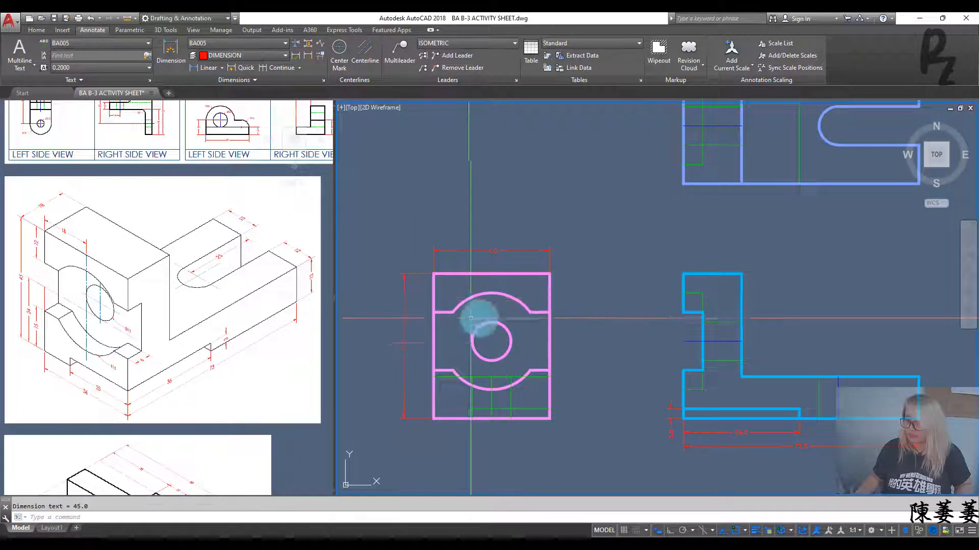
# - Dimension the height of the base at the right end of the cyan front view
pyautogui.moveTo(471, 318); pyautogui.dragTo(449, 280, button='middle')
pyautogui.moveTo(917, 335); pyautogui.dragTo(775, 328, button='middle')
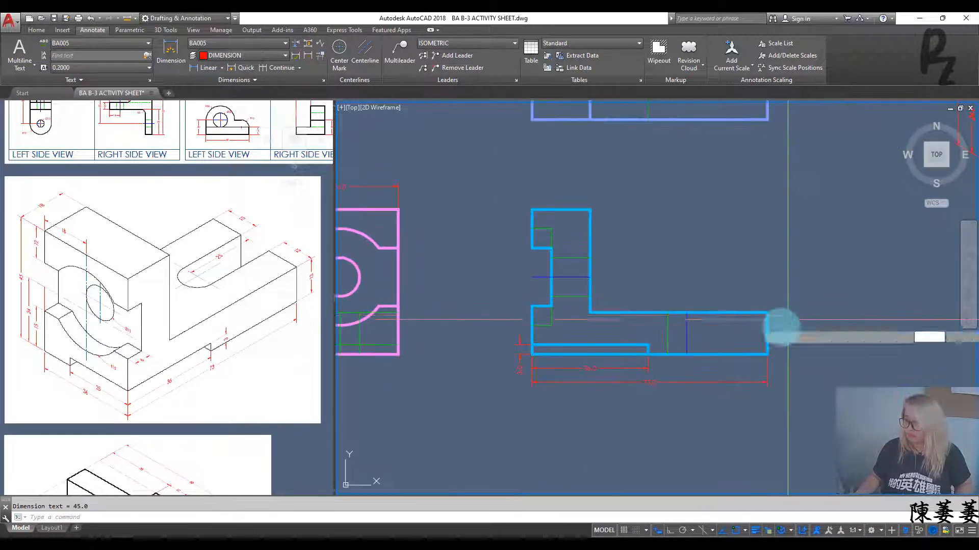
pyautogui.press('space')
pyautogui.press('space')
pyautogui.click(768, 328)
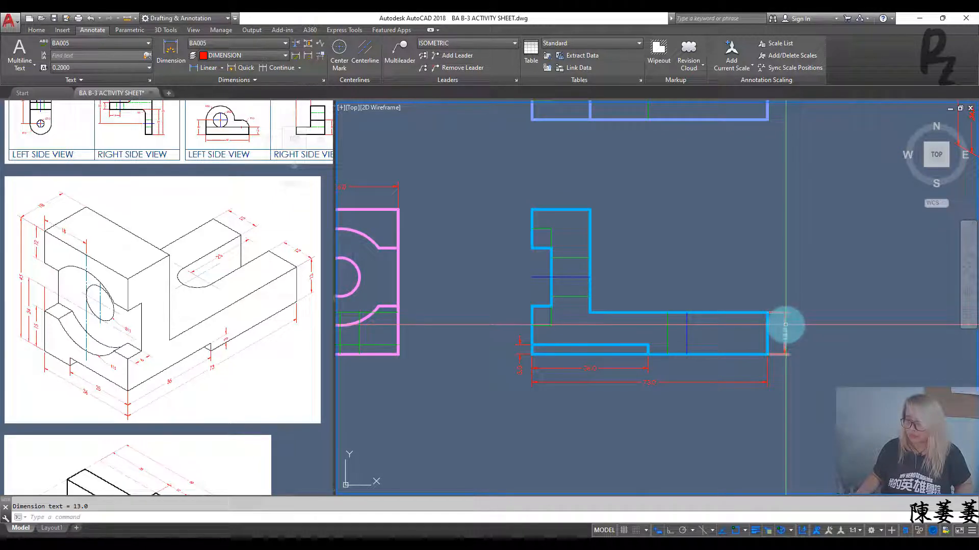
# - Dimension the widths of the upper and lower prongs at the slotted end of the top view
pyautogui.moveTo(752, 306); pyautogui.dragTo(771, 409, button='middle')
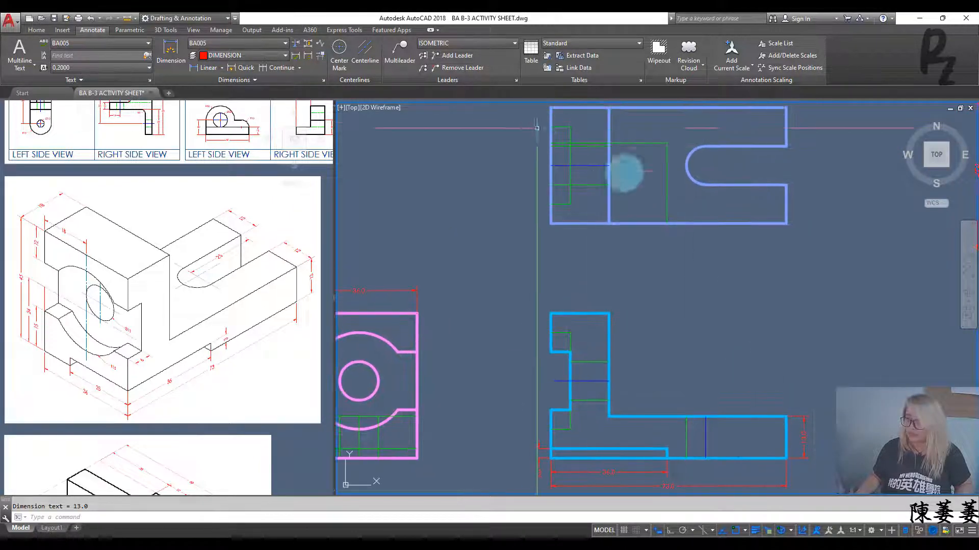
pyautogui.moveTo(756, 252); pyautogui.dragTo(679, 321, button='middle')
pyautogui.press('space')
pyautogui.press('space')
pyautogui.click(710, 192)
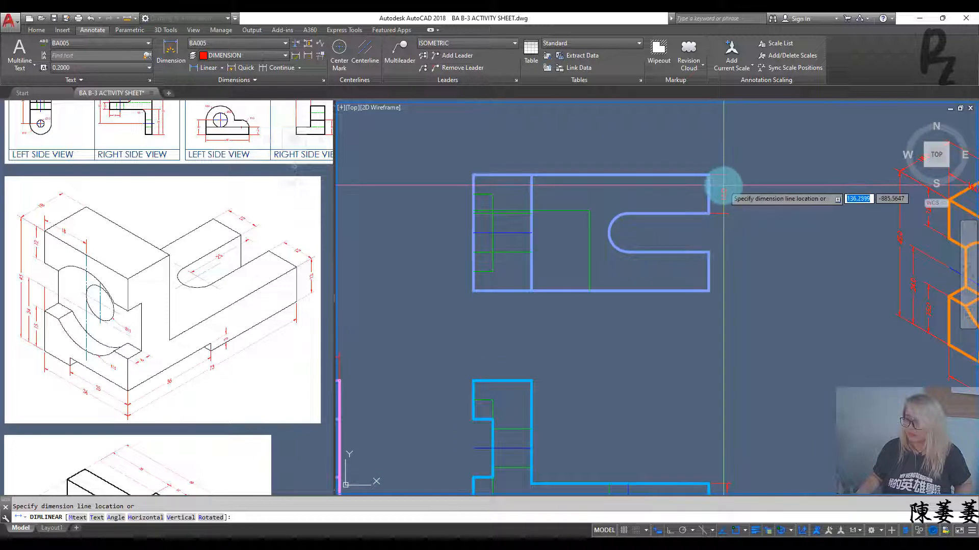
pyautogui.click(724, 186)
pyautogui.press('space')
pyautogui.press('space')
pyautogui.click(709, 279)
pyautogui.click(723, 271)
# - Dimension the overall width of the top view, placed outside the two prong dimensions
pyautogui.press('space')
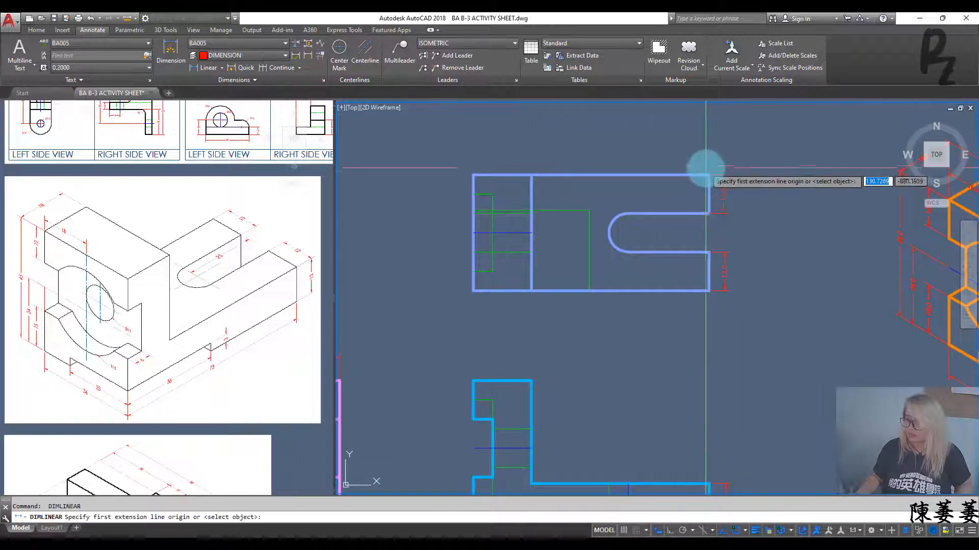
pyautogui.click(710, 175)
pyautogui.click(710, 291)
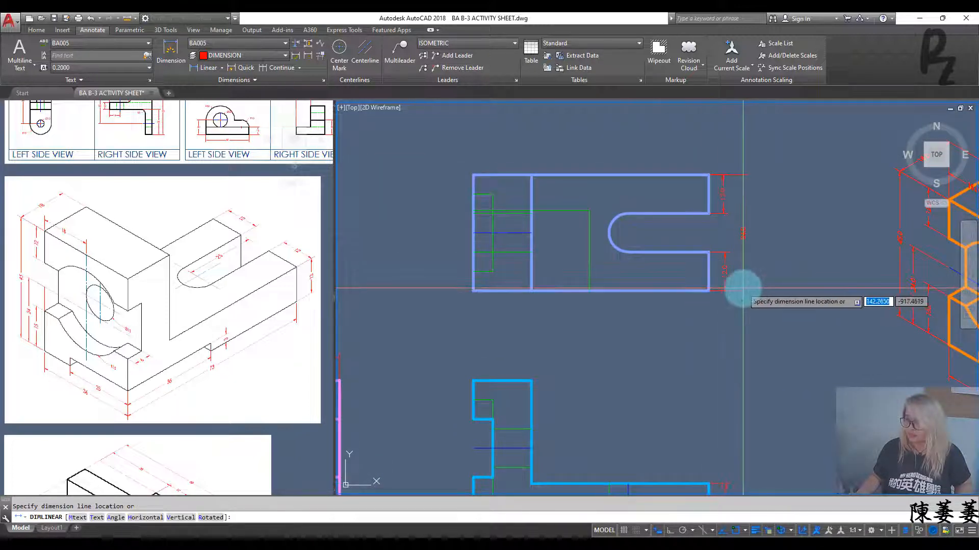
pyautogui.click(743, 289)
# - Dimension the thickness of the upright wall above the left end of the top view
pyautogui.scroll(-2, 743, 288)
pyautogui.scroll(2, 714, 283)
pyautogui.moveTo(618, 280); pyautogui.dragTo(711, 275, button='middle')
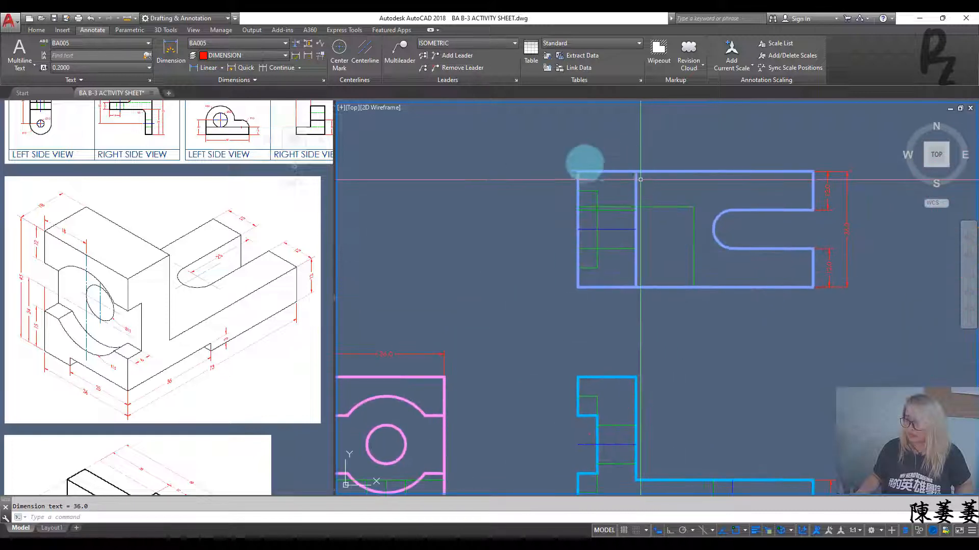
pyautogui.press('space')
pyautogui.click(578, 173)
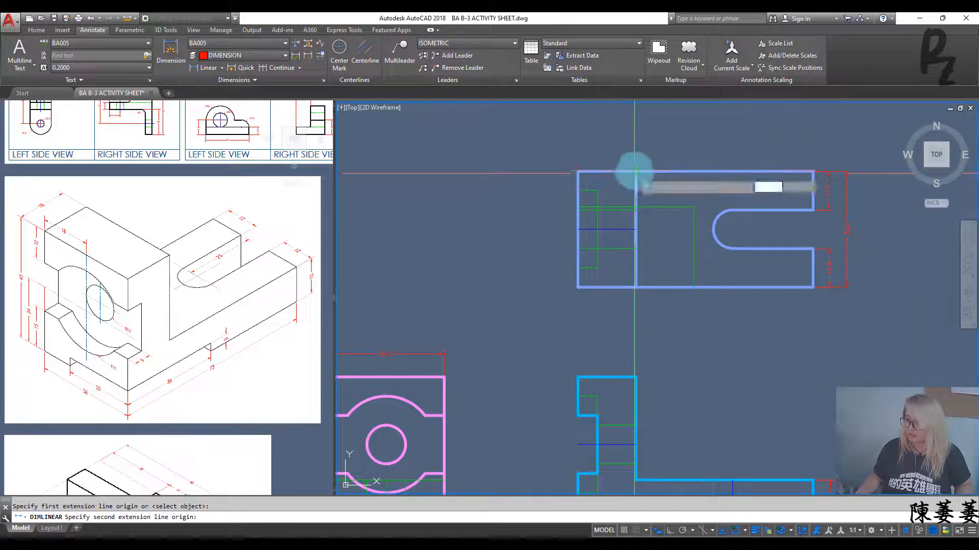
pyautogui.click(636, 174)
pyautogui.click(634, 152)
# - Dimension the width of the hidden bottom notch below the magenta side view
pyautogui.scroll(-2, 566, 384)
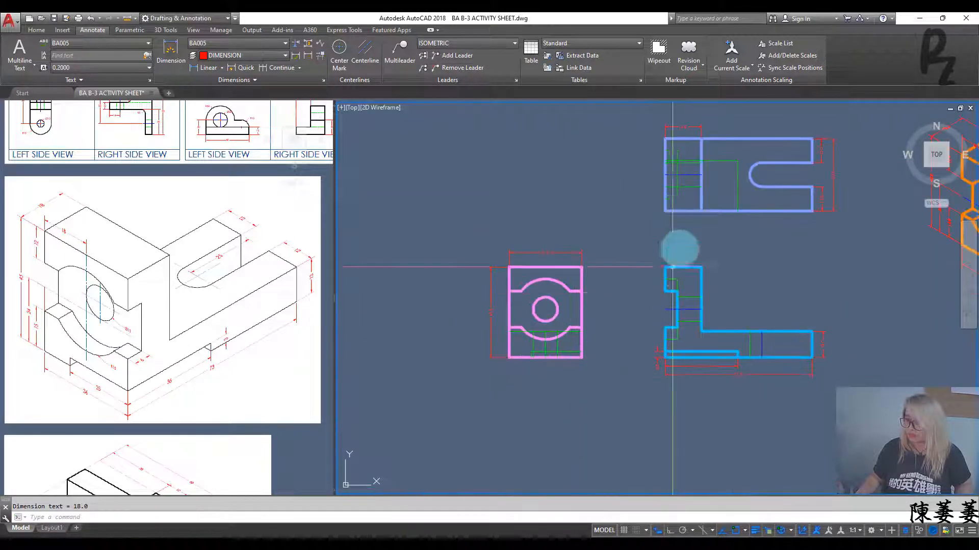
pyautogui.scroll(3, 571, 366)
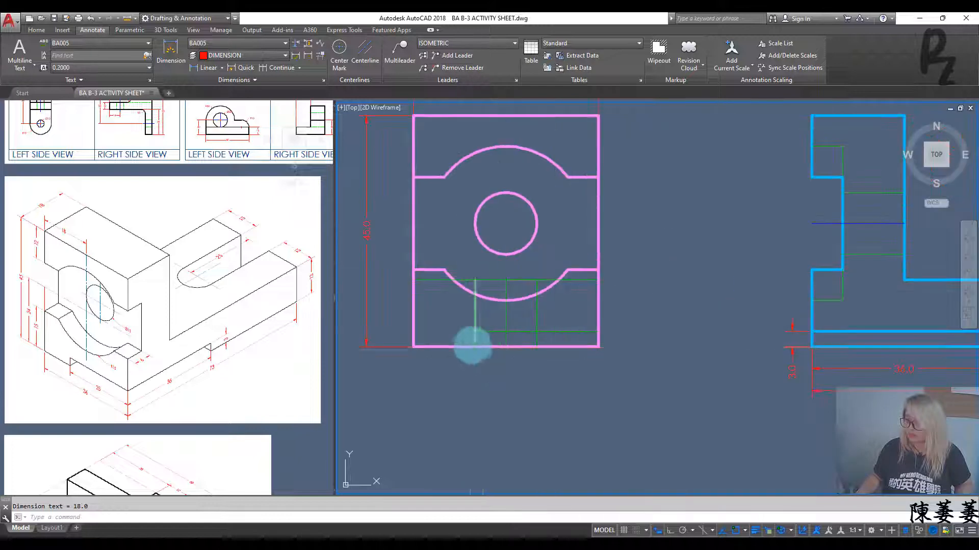
pyautogui.click(596, 348)
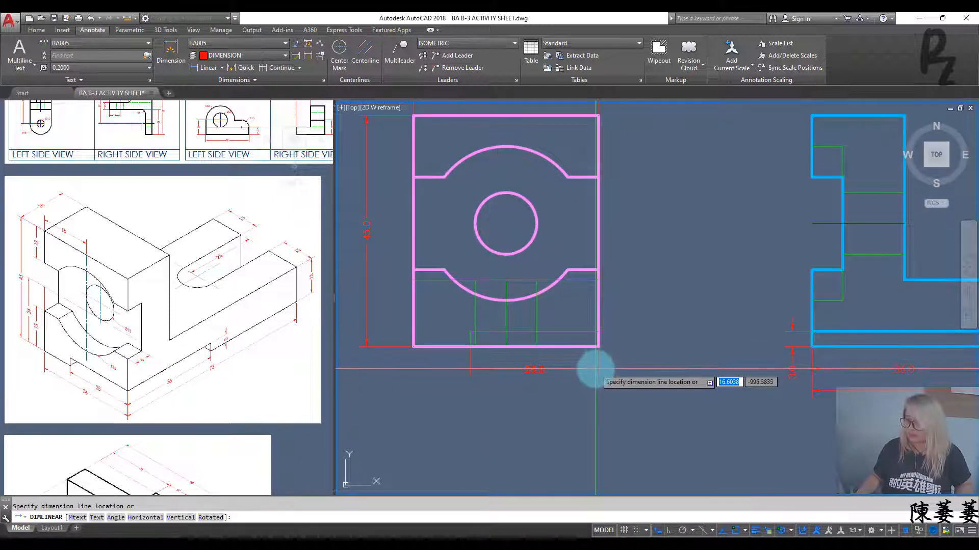
pyautogui.moveTo(730, 328)
pyautogui.mouseDown(button='middle')
pyautogui.moveTo(600, 319)
pyautogui.moveTo(761, 306)
pyautogui.mouseUp(button='middle')
# - Dimension the lower ledge height and the hole centre height from the base, right of the magenta side view
pyautogui.press('Return')
pyautogui.click(601, 278)
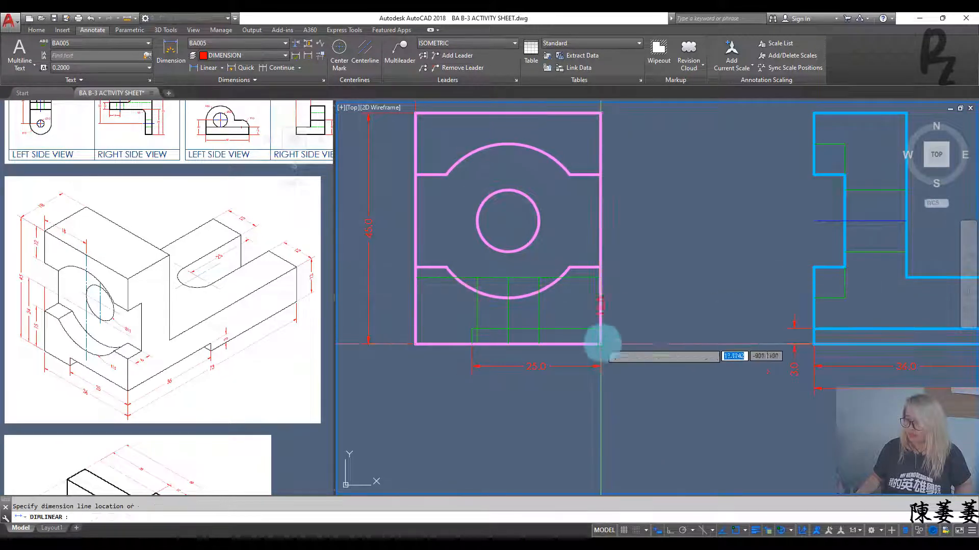
pyautogui.click(625, 321)
pyautogui.press('Return')
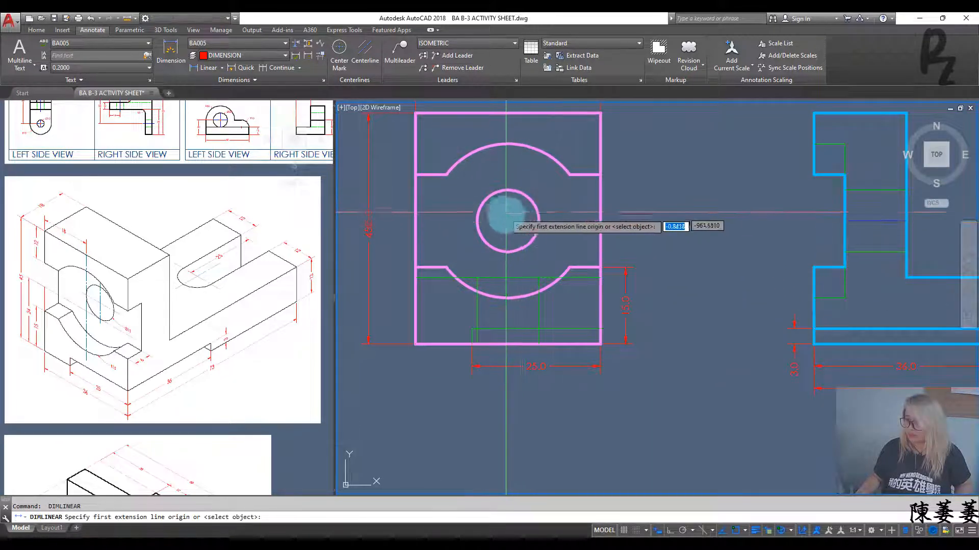
pyautogui.click(507, 218)
pyautogui.click(600, 344)
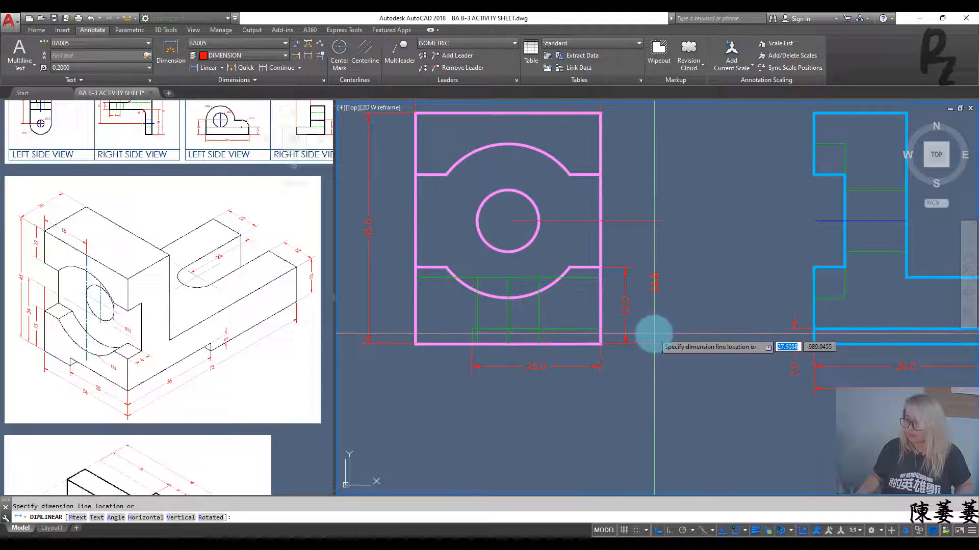
pyautogui.click(654, 334)
# - Dimension the height of the upper ledge from the top edge, right of the magenta side view
pyautogui.moveTo(669, 299); pyautogui.dragTo(667, 334, button='middle')
pyautogui.press('Return')
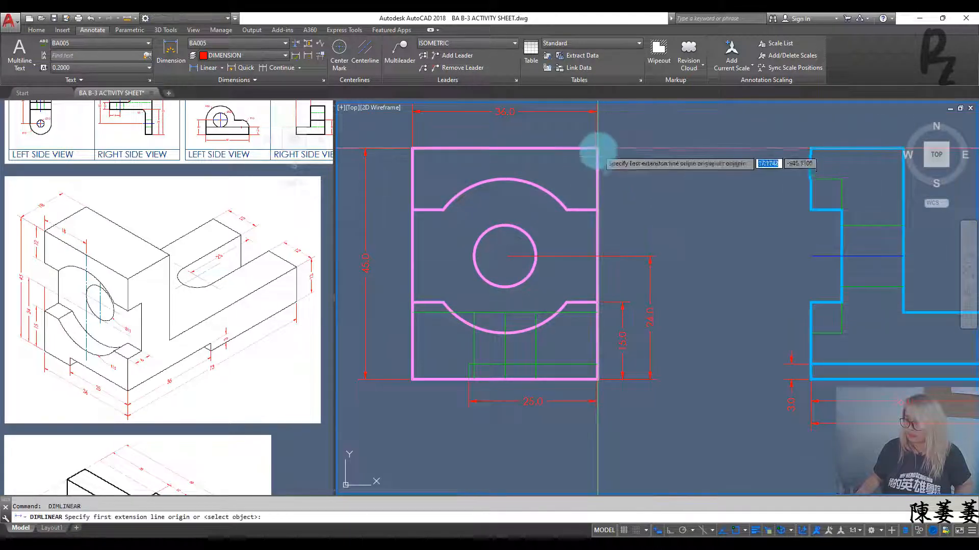
pyautogui.click(597, 149)
pyautogui.click(597, 210)
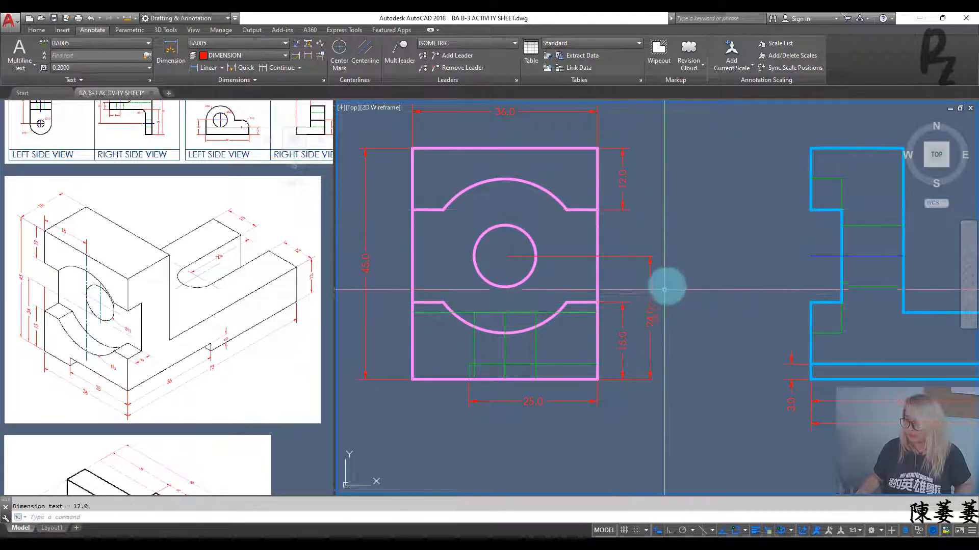
# - Add a radius dimension to the upper arc of the magenta side view, with its text outside the arc
pyautogui.scroll(-1, 668, 283)
pyautogui.moveTo(649, 260); pyautogui.dragTo(609, 289, button='middle')
pyautogui.scroll(1, 486, 286)
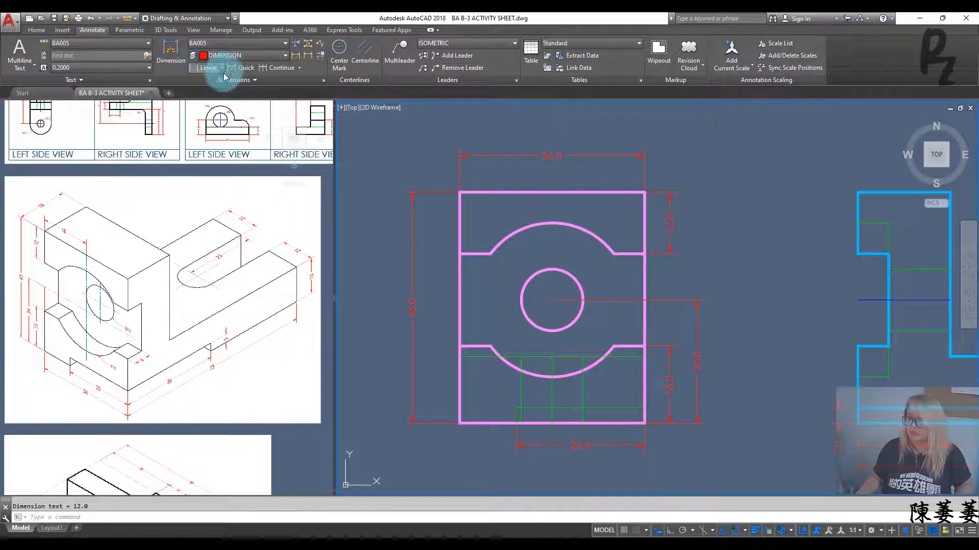
pyautogui.click(222, 70)
pyautogui.click(220, 170)
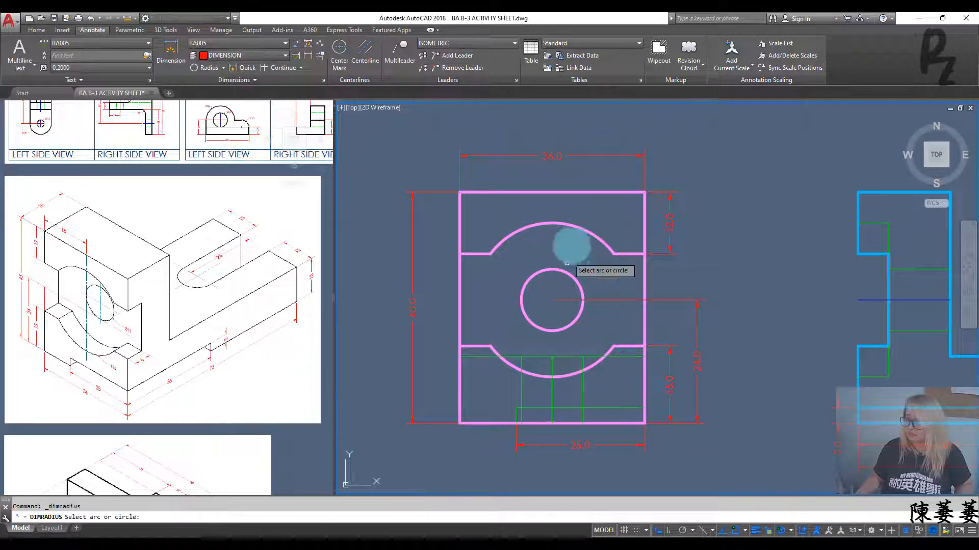
pyautogui.click(592, 232)
pyautogui.click(604, 219)
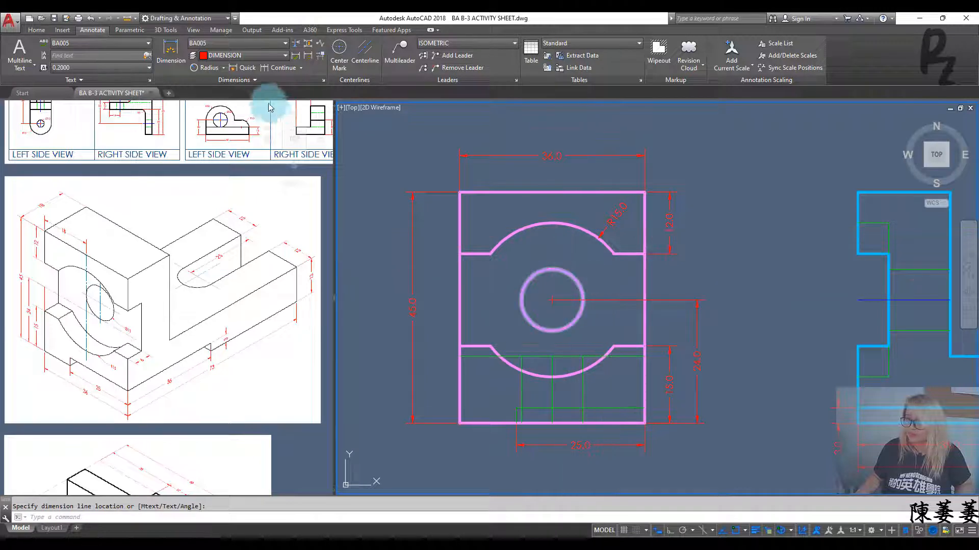
# - Add a diameter dimension to the centre hole of the magenta side view, with its text outside the circle
pyautogui.click(225, 74)
pyautogui.click(213, 193)
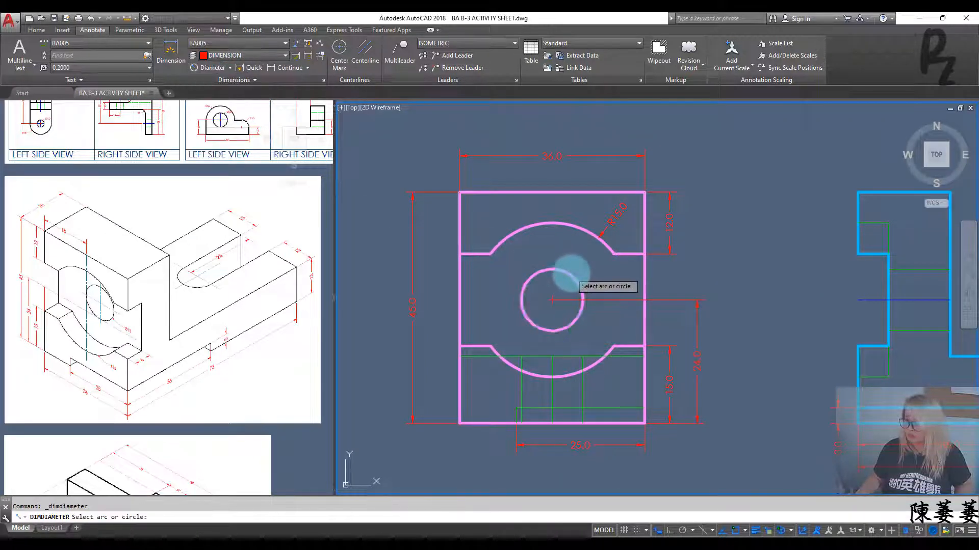
pyautogui.click(567, 273)
pyautogui.click(591, 284)
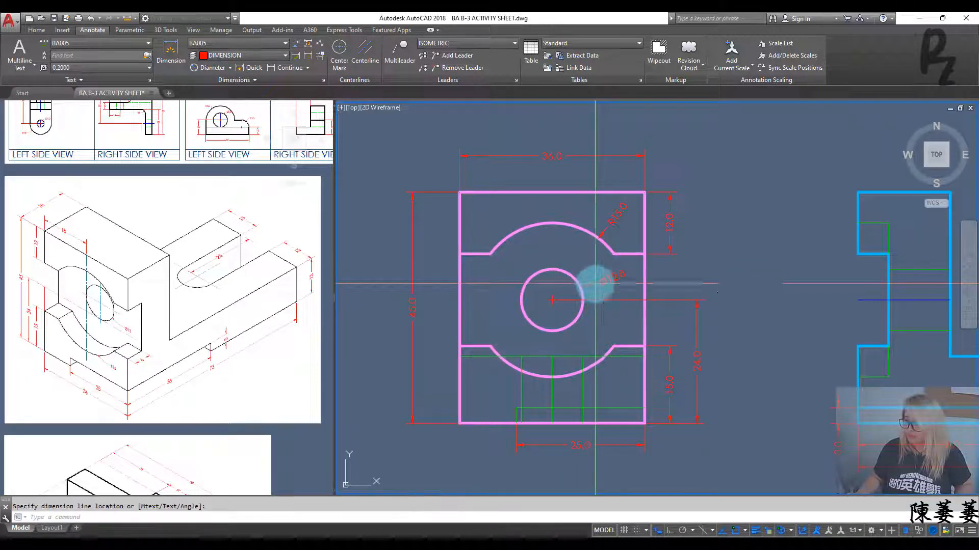
# - Move the overall width dimension above the magenta side view farther up from the top edge
pyautogui.click(553, 156)
pyautogui.click(551, 154)
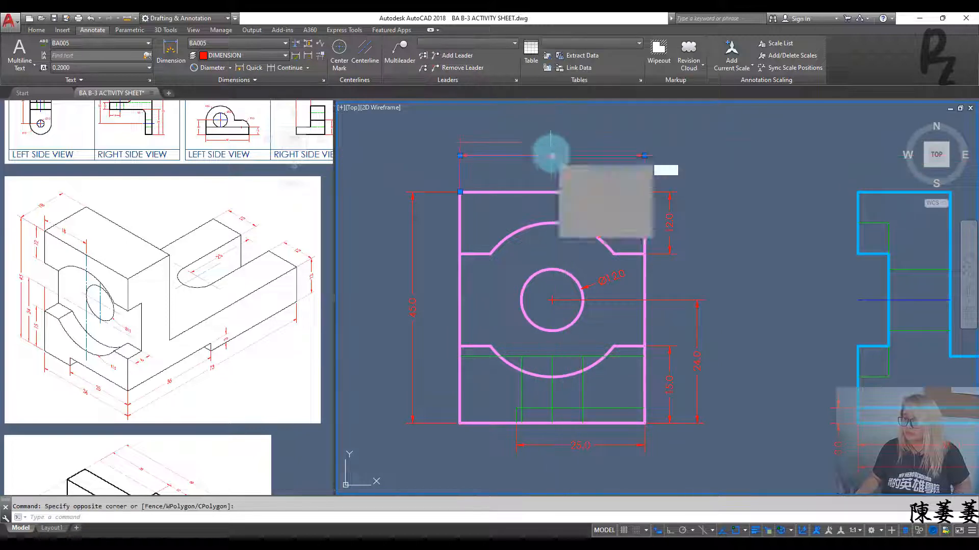
pyautogui.press('Escape')
pyautogui.press('Escape')
# - Add a linear dimension from the magenta side view's upper-left corner to the hole centre, between the top edge and the overall width dimension
pyautogui.click(229, 68)
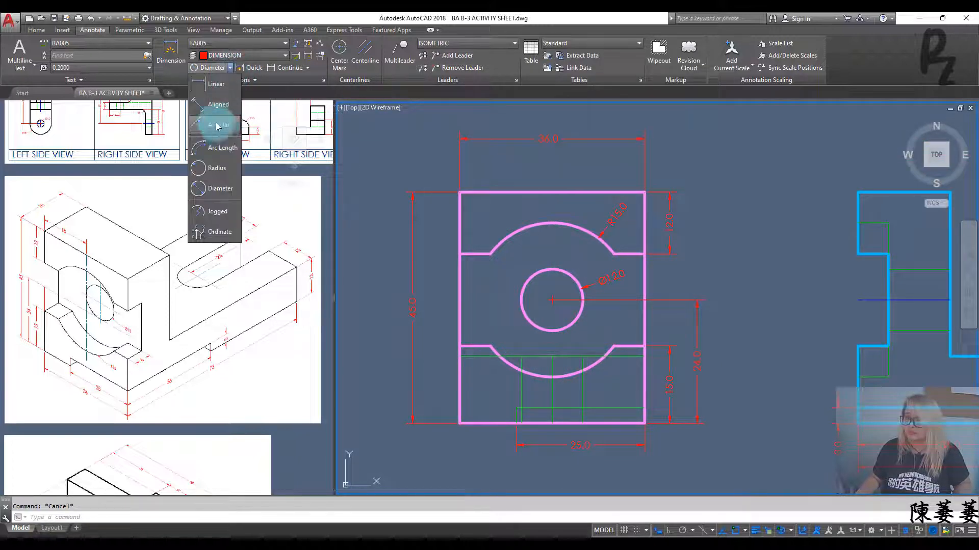
pyautogui.click(214, 86)
pyautogui.click(460, 193)
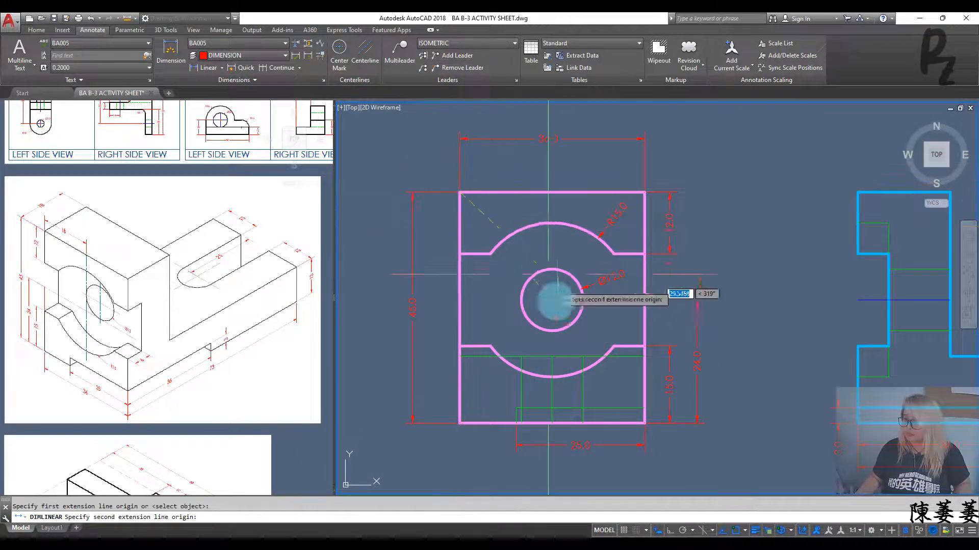
pyautogui.click(551, 299)
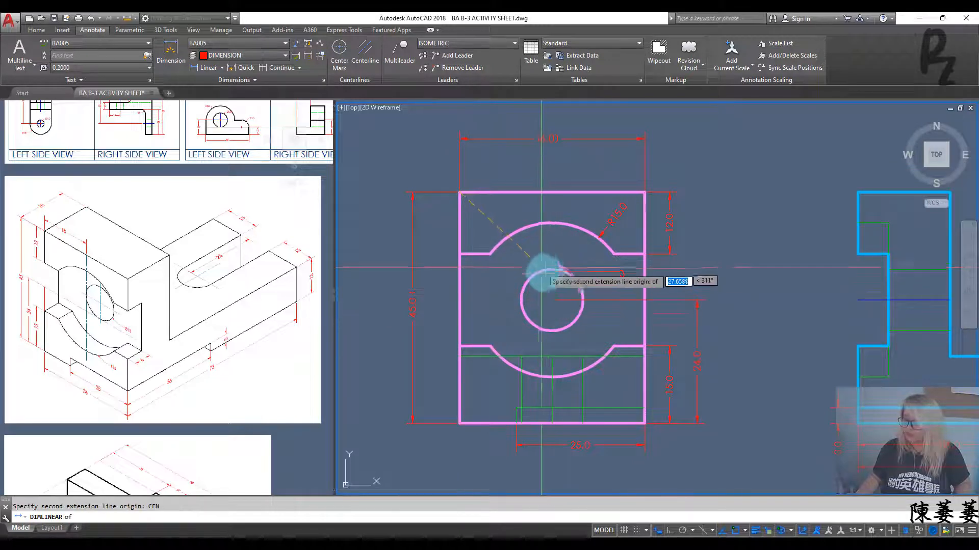
pyautogui.click(539, 167)
pyautogui.press('Escape')
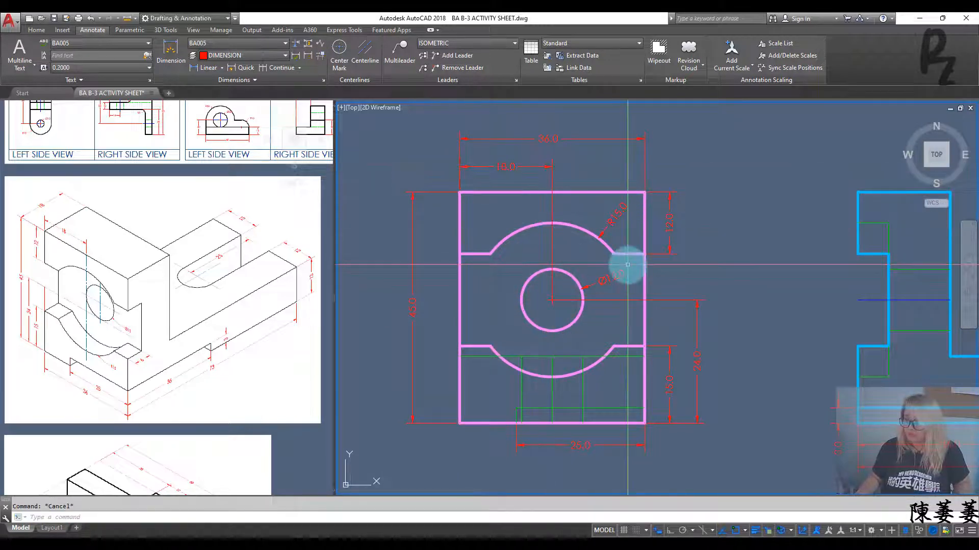
# - Dimension the straight length of the slot in the top view, placing the dimension line inside the slot
pyautogui.scroll(-2, 622, 267)
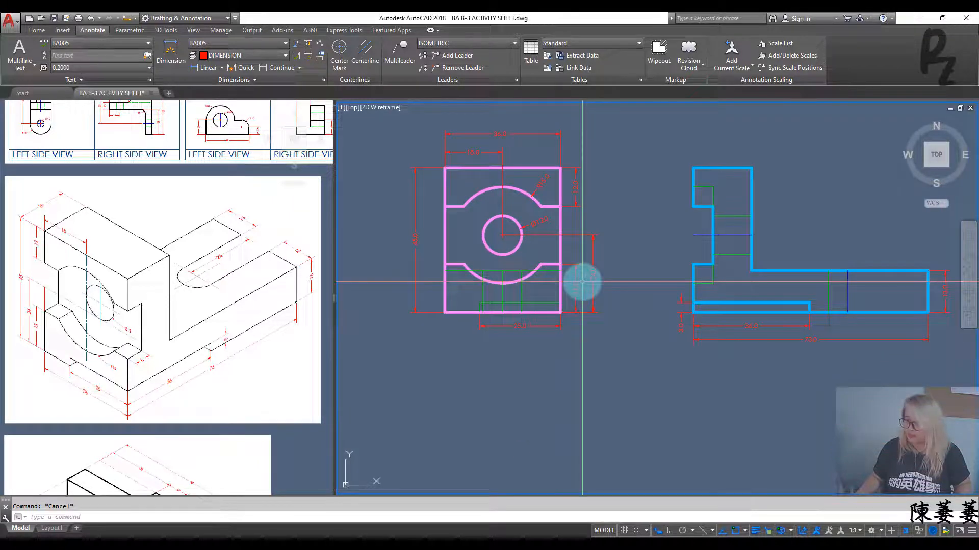
pyautogui.moveTo(582, 281)
pyautogui.mouseDown(button='middle')
pyautogui.moveTo(535, 296)
pyautogui.moveTo(504, 405)
pyautogui.moveTo(457, 405)
pyautogui.mouseUp(button='middle')
pyautogui.moveTo(753, 170)
pyautogui.mouseDown(button='middle')
pyautogui.moveTo(683, 244)
pyautogui.moveTo(620, 264)
pyautogui.mouseUp(button='middle')
pyautogui.click(197, 69)
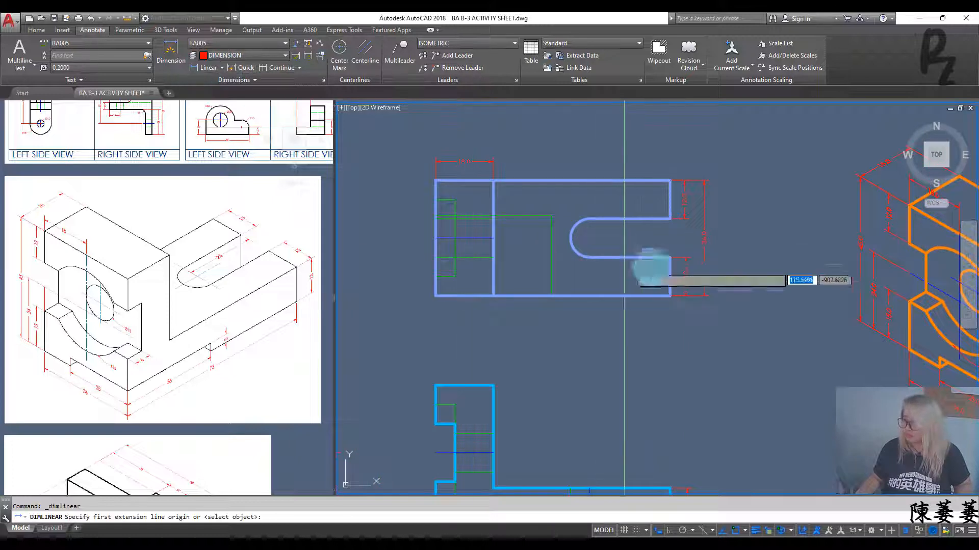
pyautogui.click(590, 220)
pyautogui.click(668, 220)
pyautogui.click(664, 236)
# - Dimension the horizontal depth of the left-hand recess in the cyan front view, placing the dimension above its top edge
pyautogui.moveTo(630, 273); pyautogui.dragTo(667, 177, button='middle')
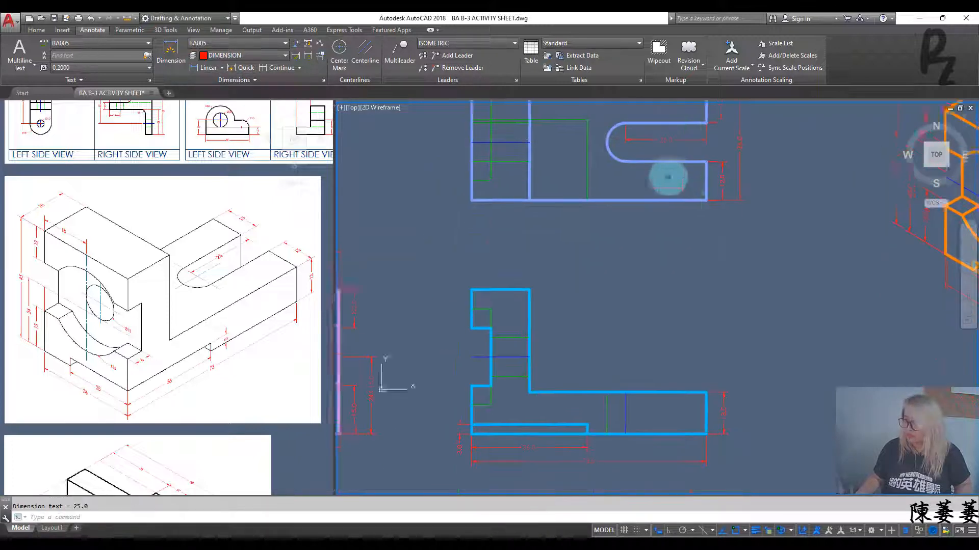
pyautogui.scroll(-1, 666, 176)
pyautogui.moveTo(619, 253); pyautogui.dragTo(655, 242, button='middle')
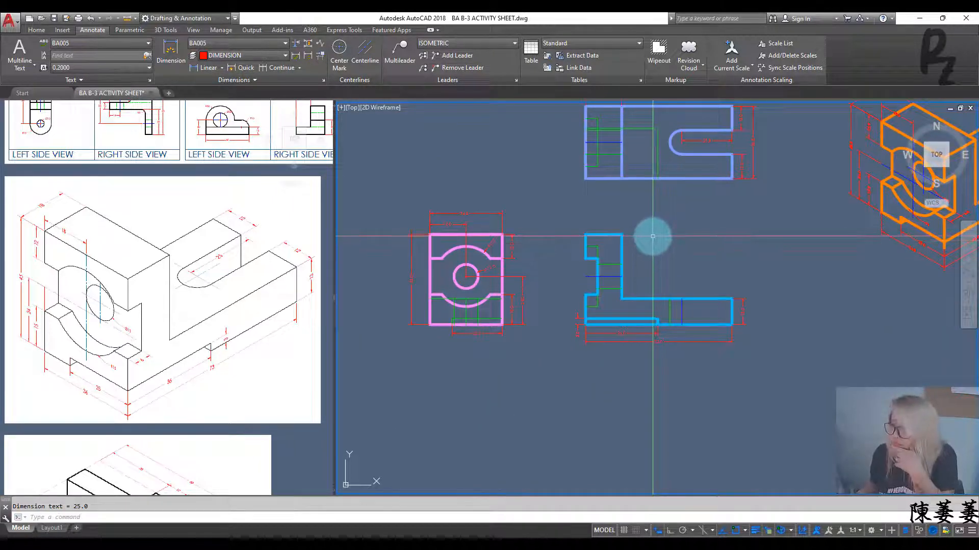
pyautogui.scroll(4, 518, 279)
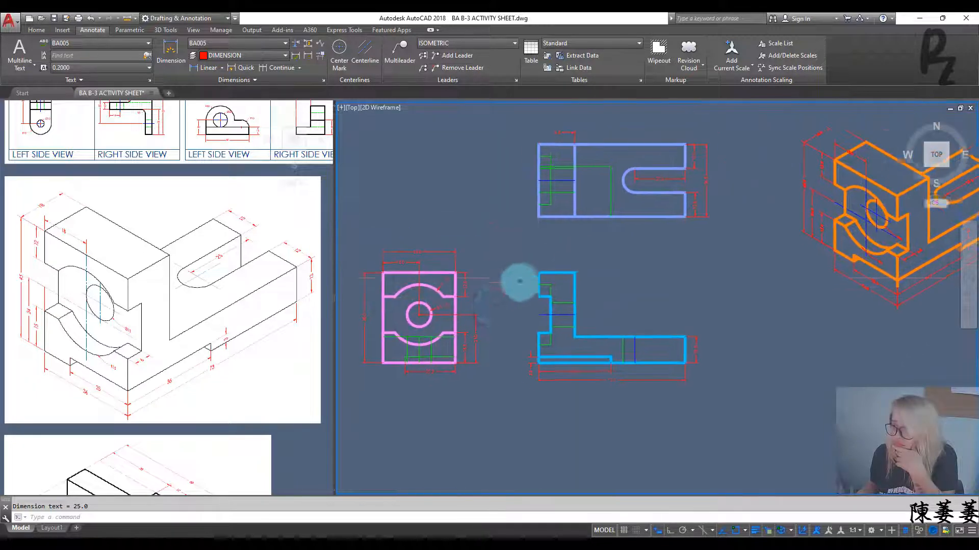
pyautogui.moveTo(526, 312)
pyautogui.mouseDown(button='middle')
pyautogui.moveTo(494, 500)
pyautogui.moveTo(531, 310)
pyautogui.mouseUp(button='middle')
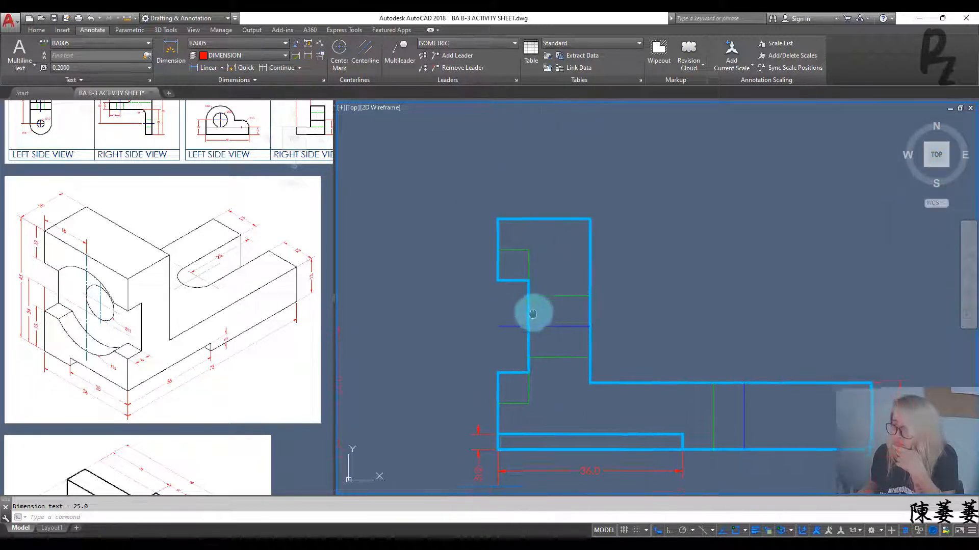
pyautogui.click(204, 72)
pyautogui.click(499, 217)
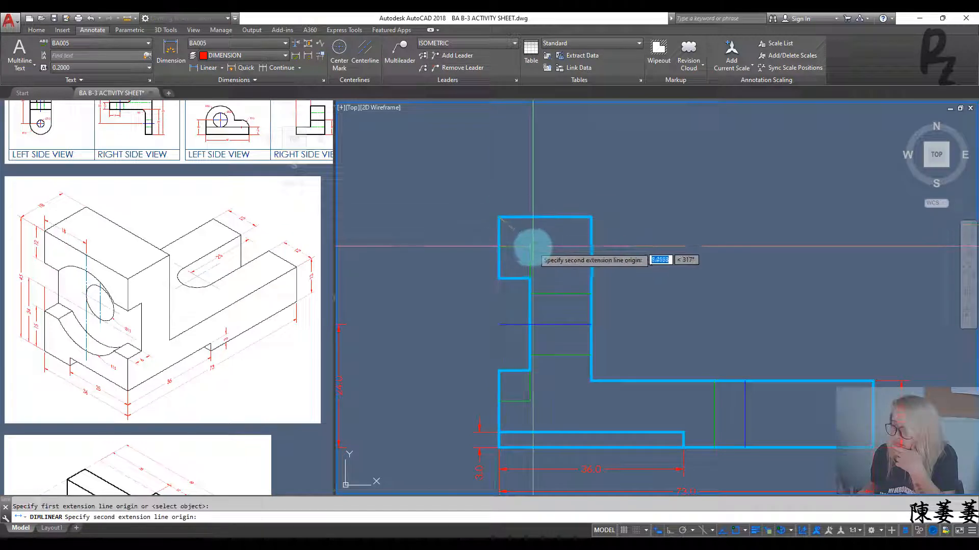
pyautogui.click(530, 248)
pyautogui.click(525, 191)
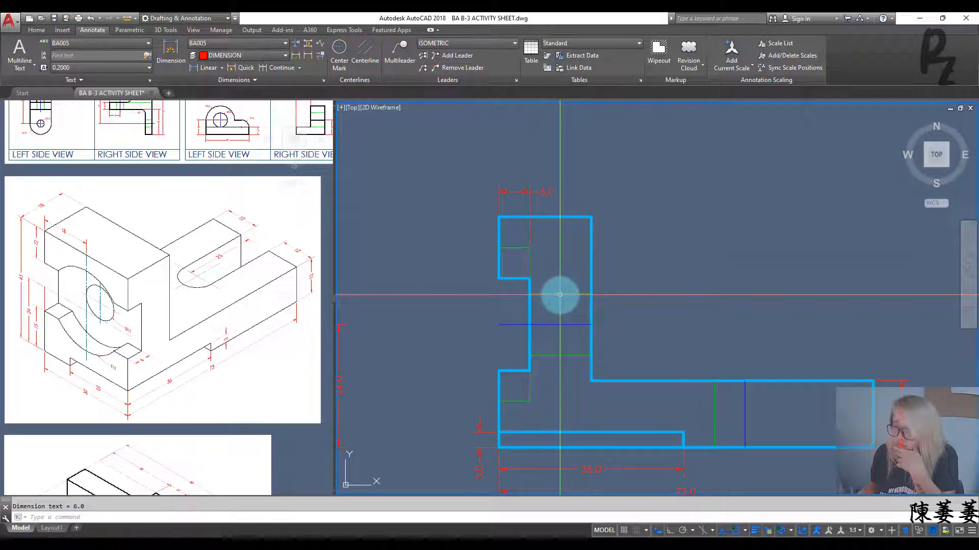
# - Zoom to a window framing the three dimensioned orthographic views together with the isometric view
pyautogui.scroll(-4, 559, 295)
pyautogui.moveTo(595, 343); pyautogui.dragTo(510, 330, button='middle')
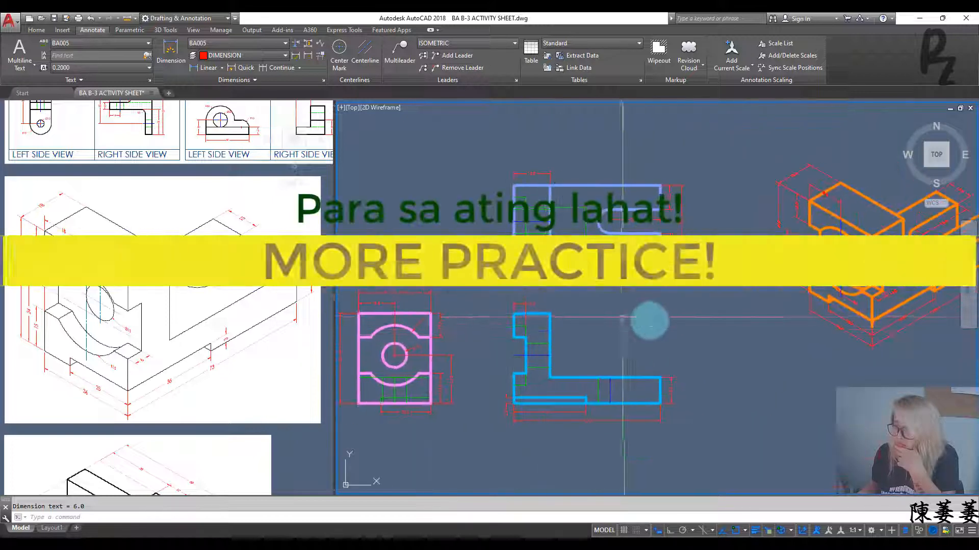
pyautogui.scroll(-3, 652, 313)
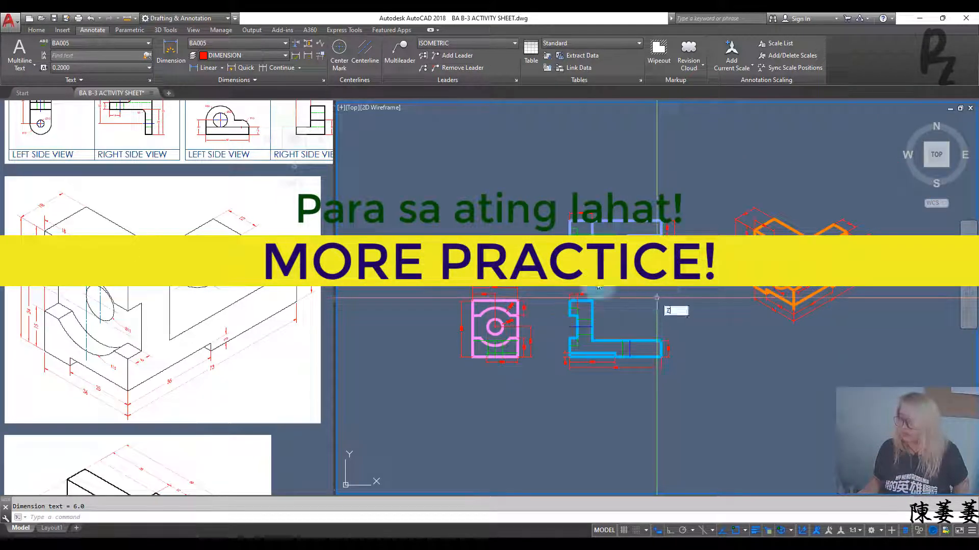
pyautogui.press('Return')
pyautogui.click(443, 183)
pyautogui.click(905, 397)
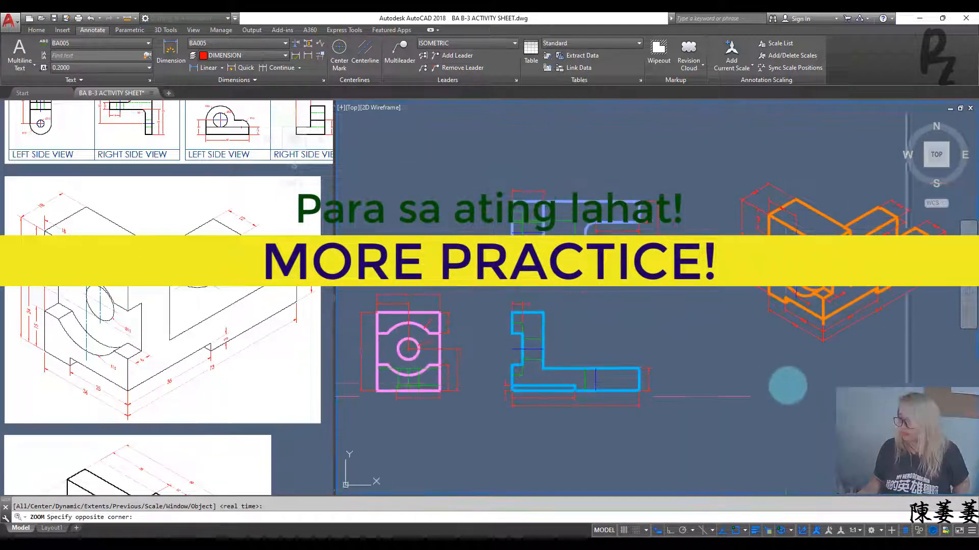